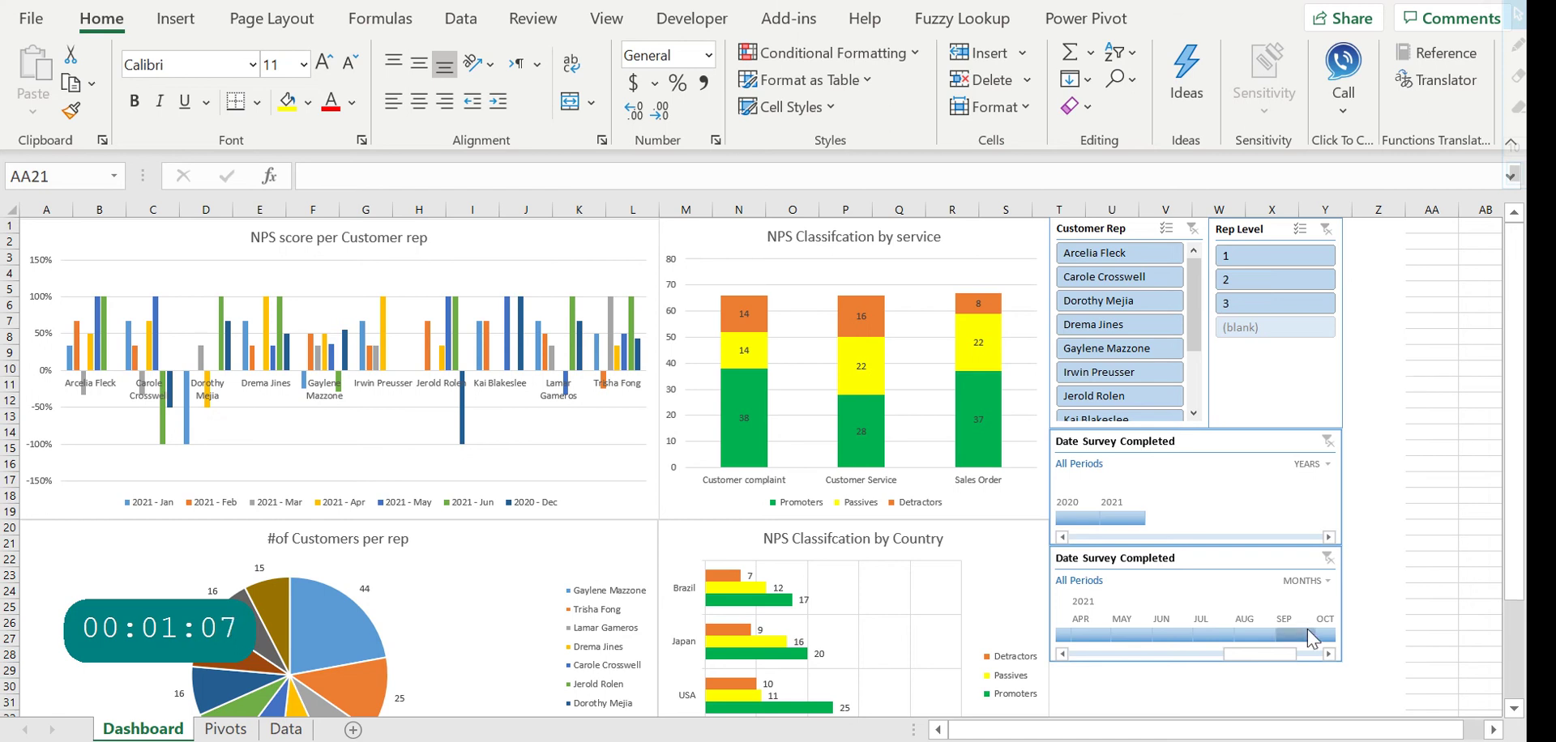
Inspect the Customer Rep and Rep Level slicers and the yearly and monthly survey-date timelines
scroll(1370, 592, down, 1)
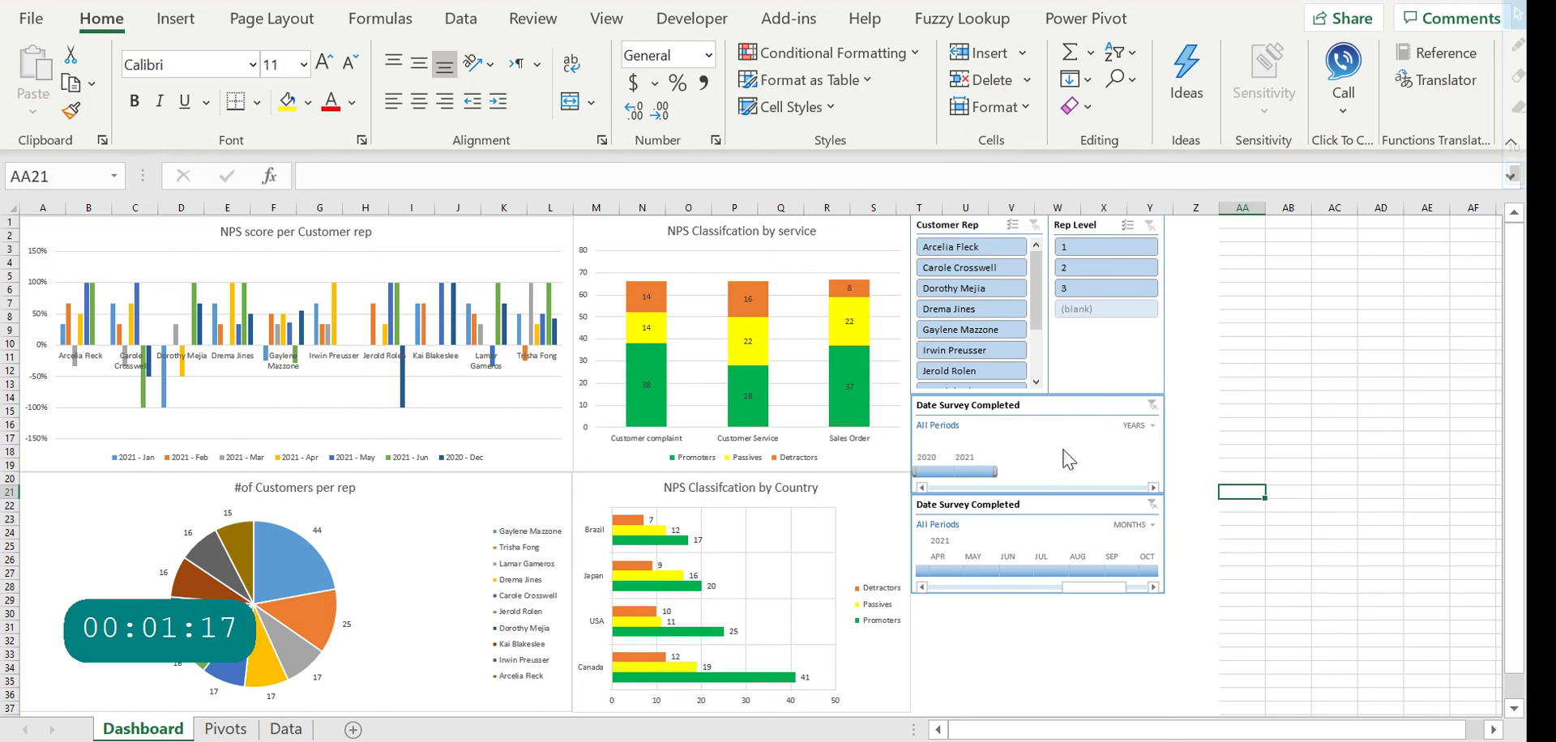
click(1005, 233)
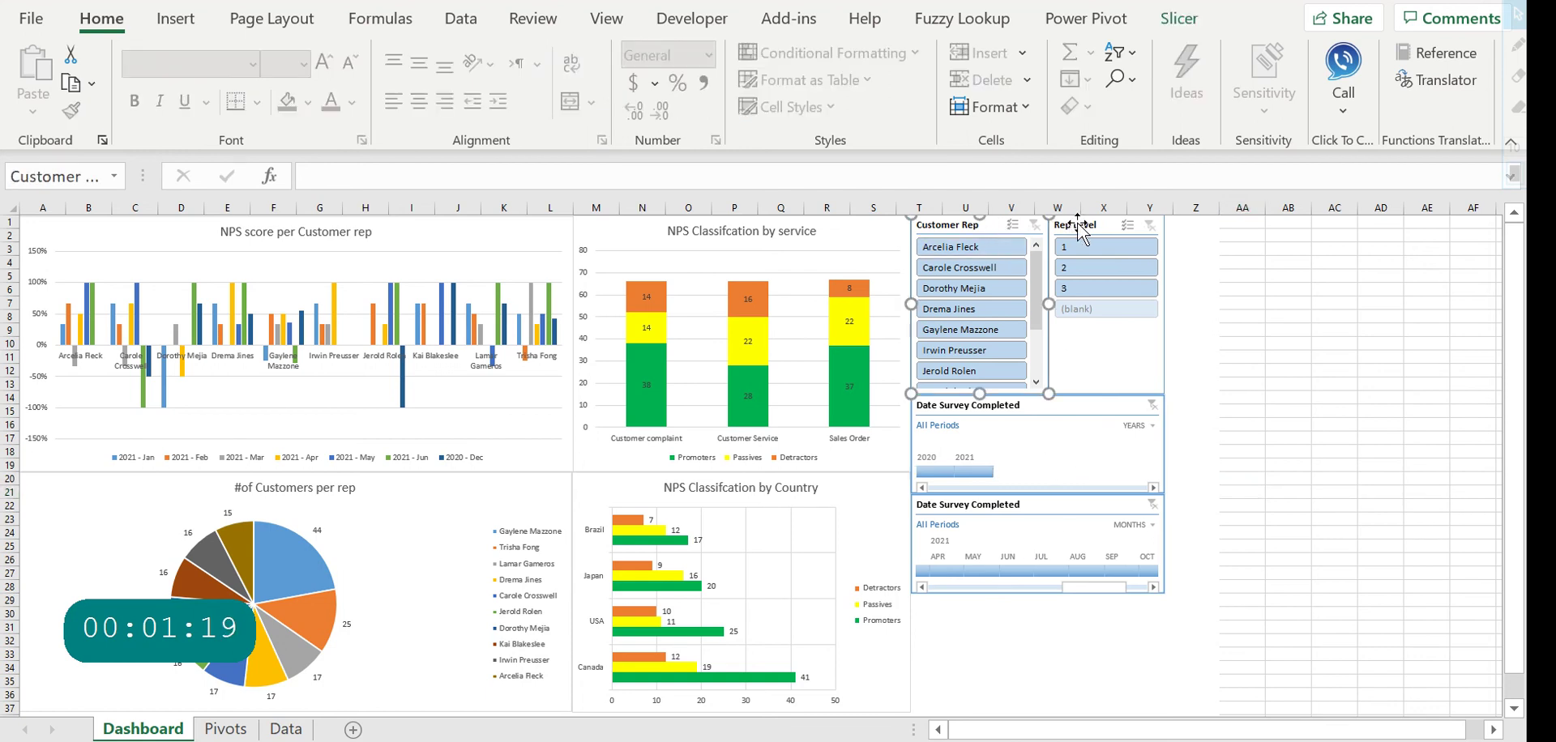
click(1107, 230)
click(1062, 410)
click(1055, 496)
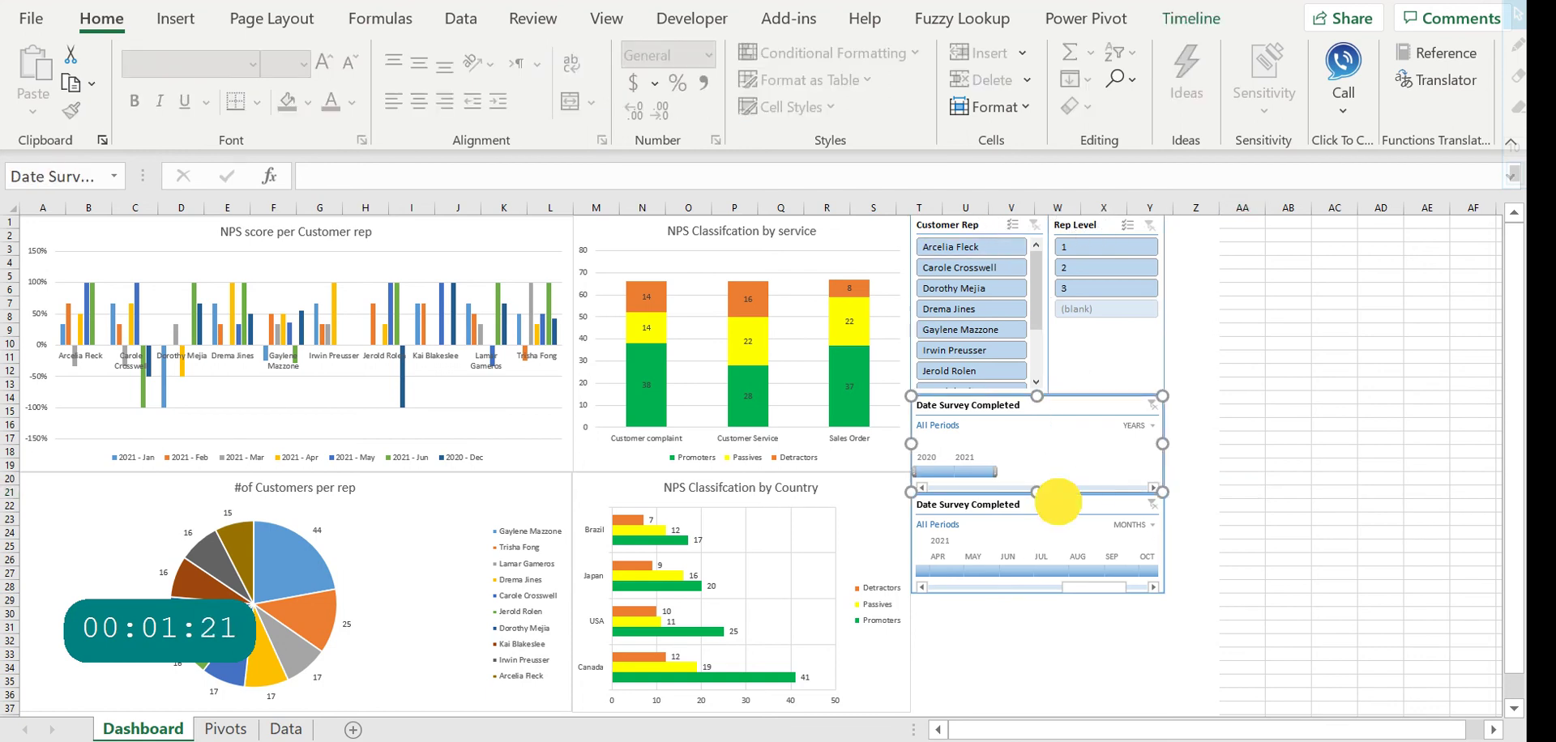
click(1132, 364)
click(1290, 329)
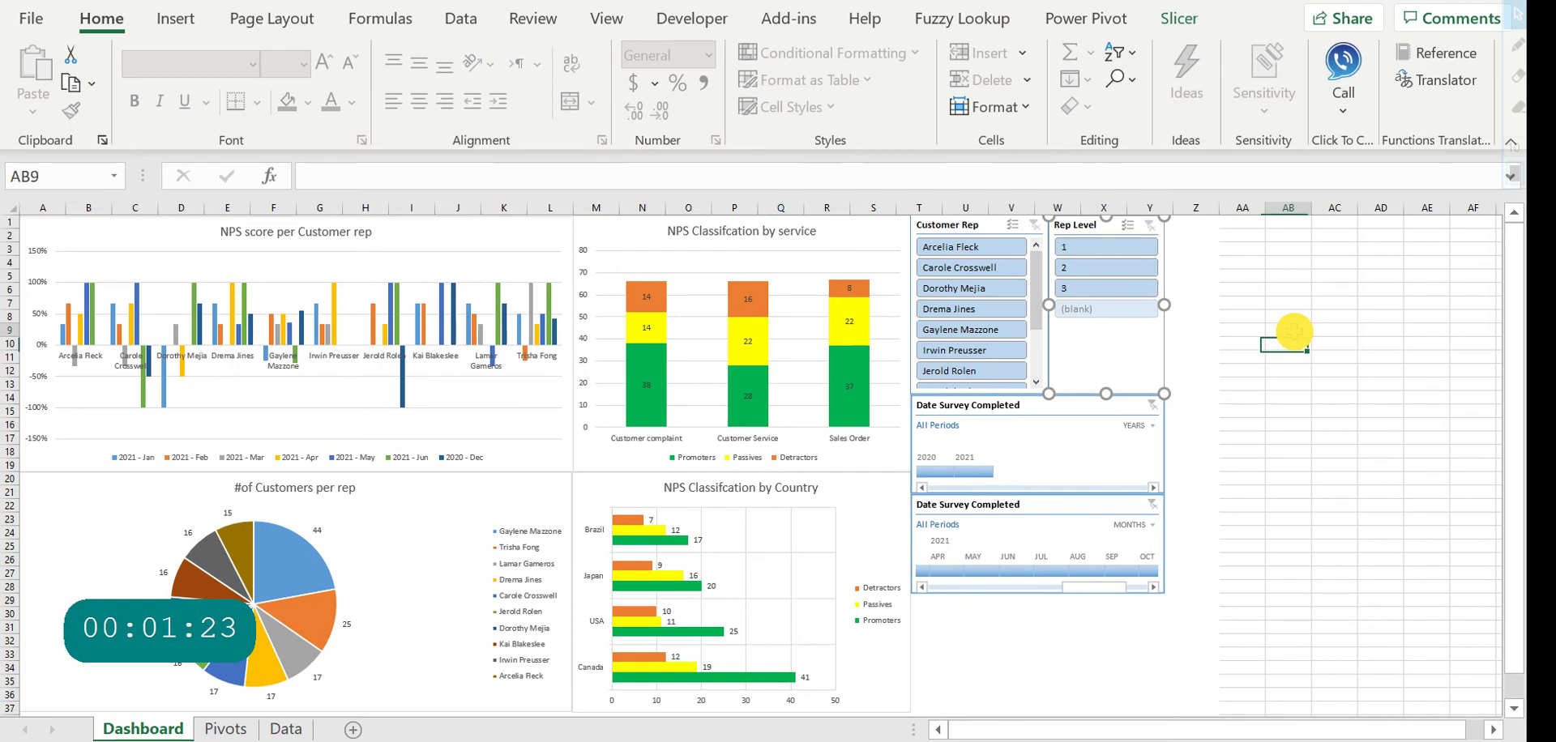
Filter the dashboard to one customer rep and 2021, clear both filters, then view the Data sheet
click(983, 275)
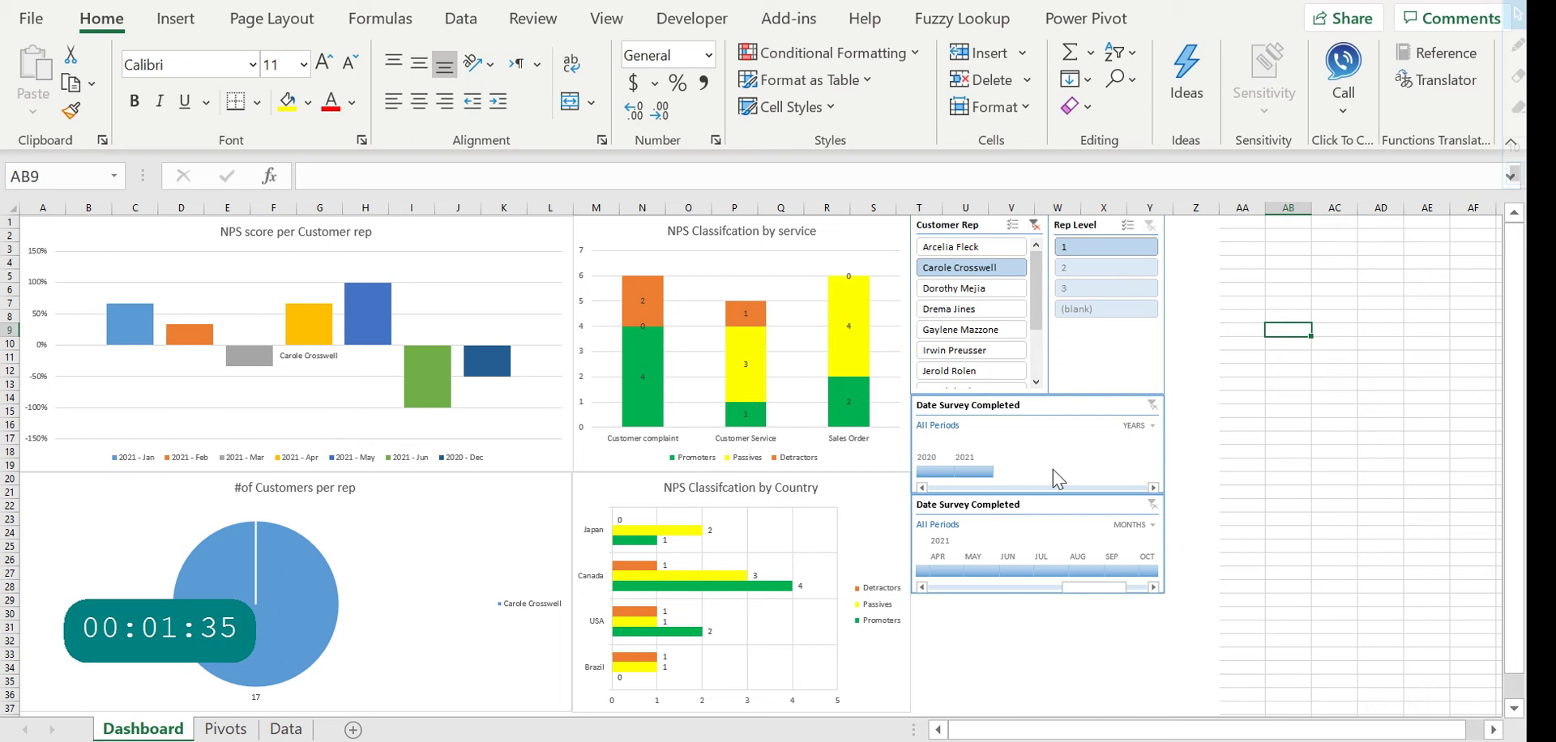
click(976, 472)
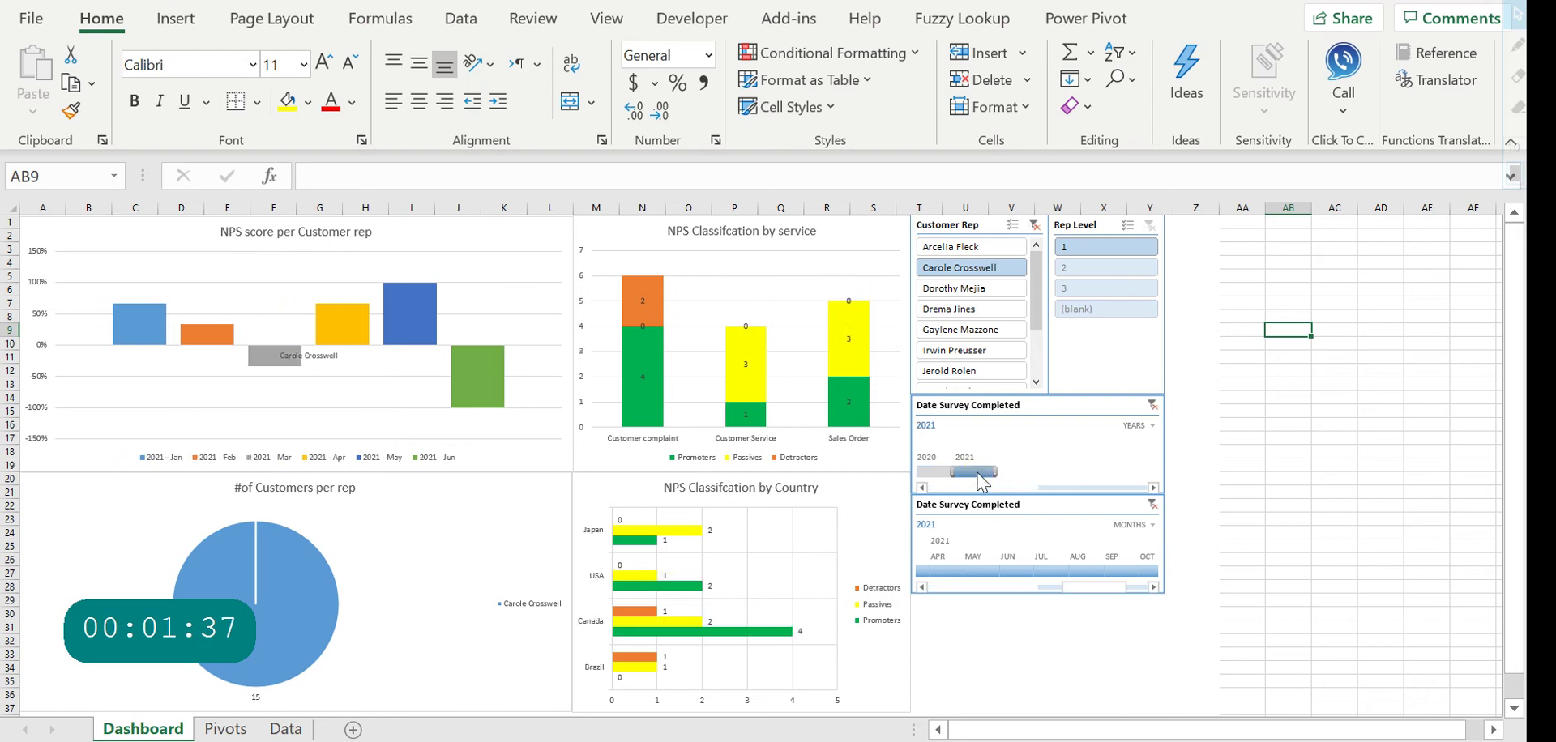
click(1034, 224)
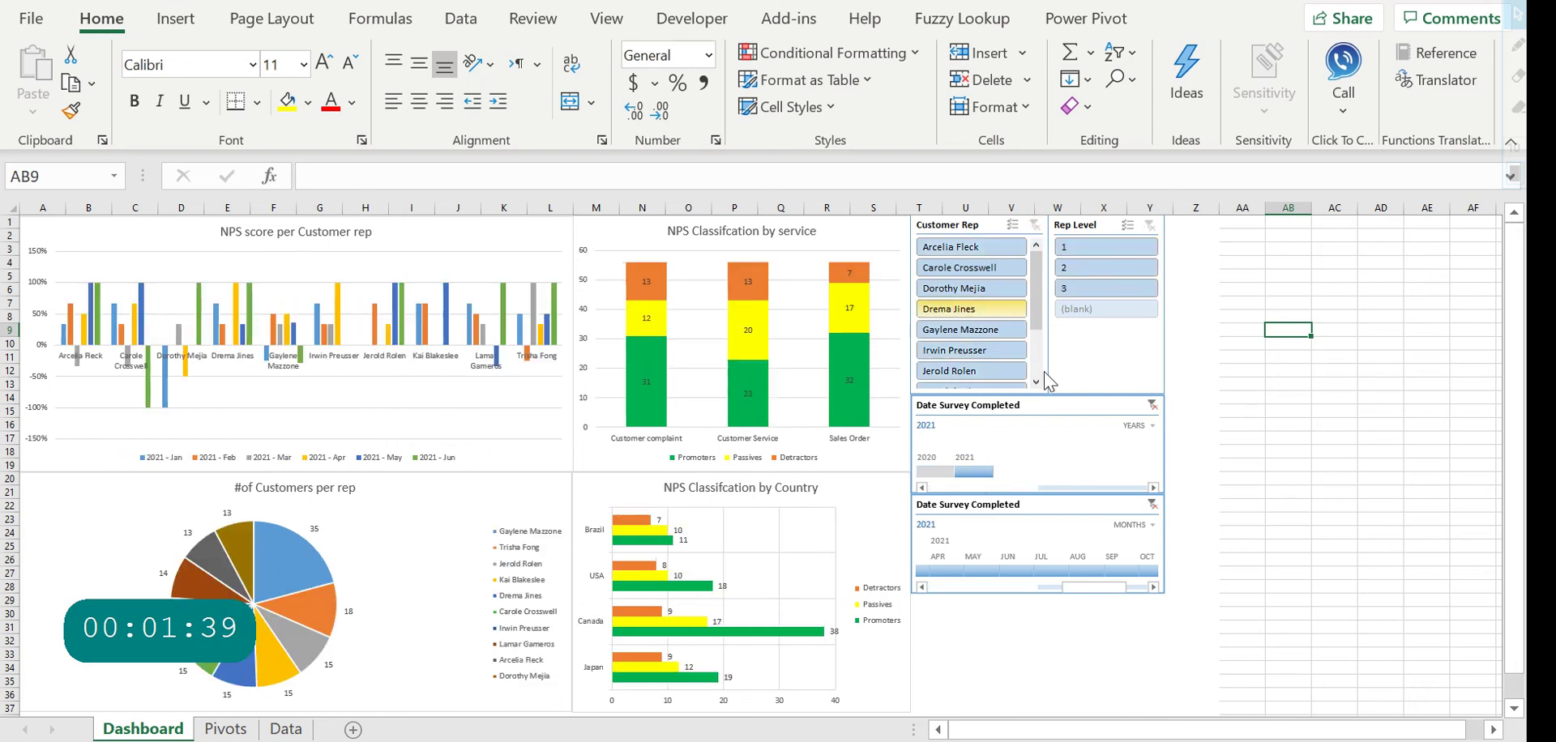
click(1151, 404)
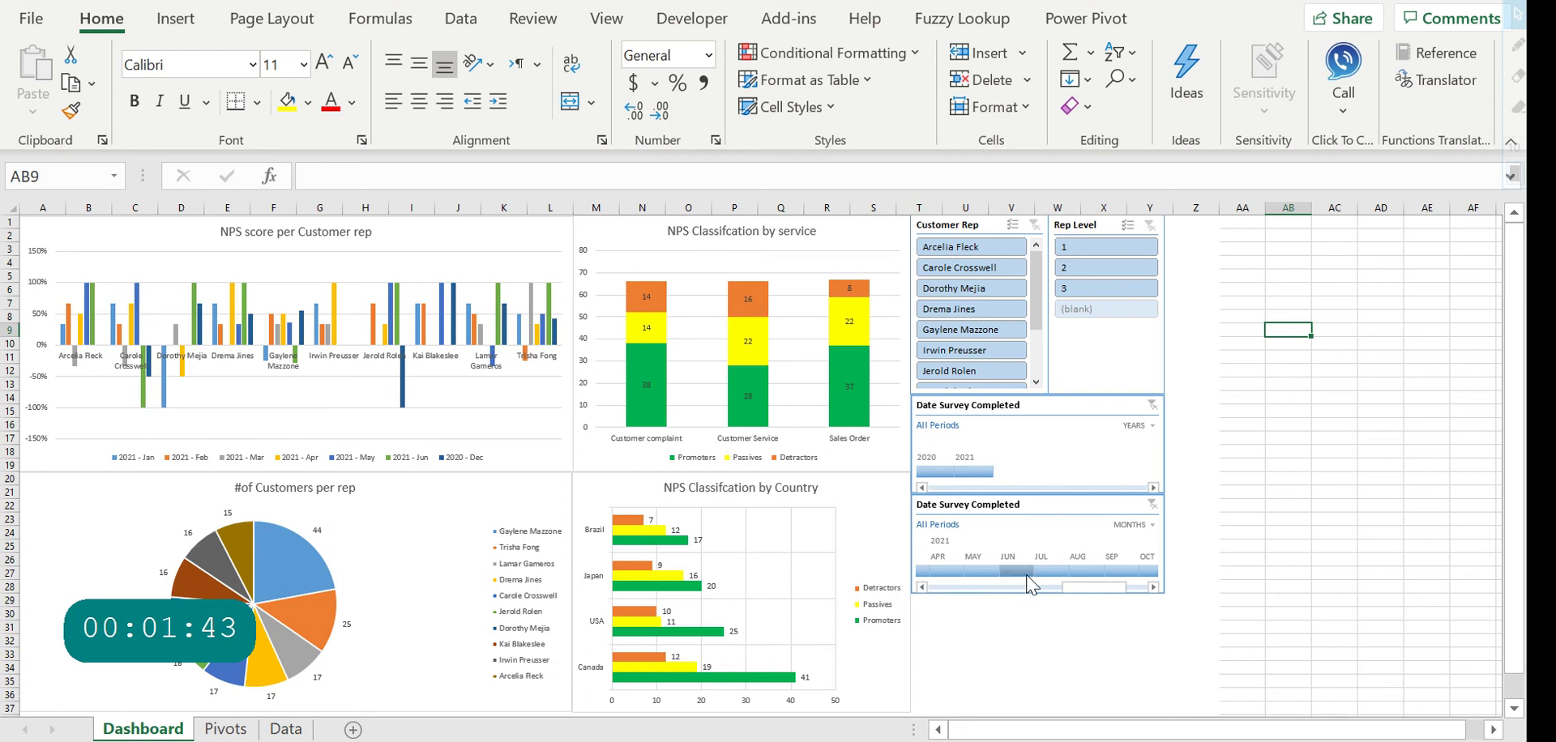
click(286, 729)
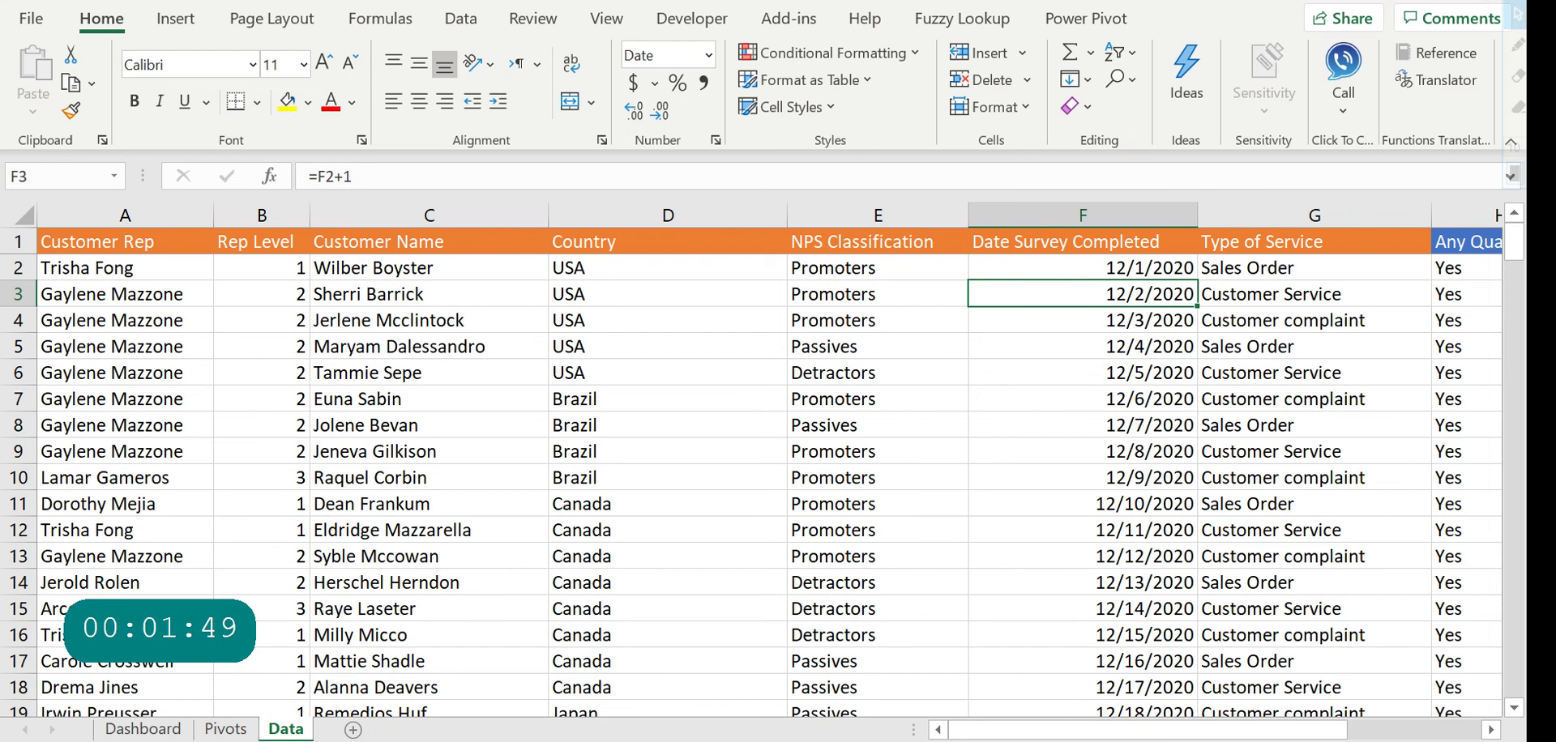
scroll(1327, 703, down, 2)
drag(121, 214, 997, 326)
click(805, 396)
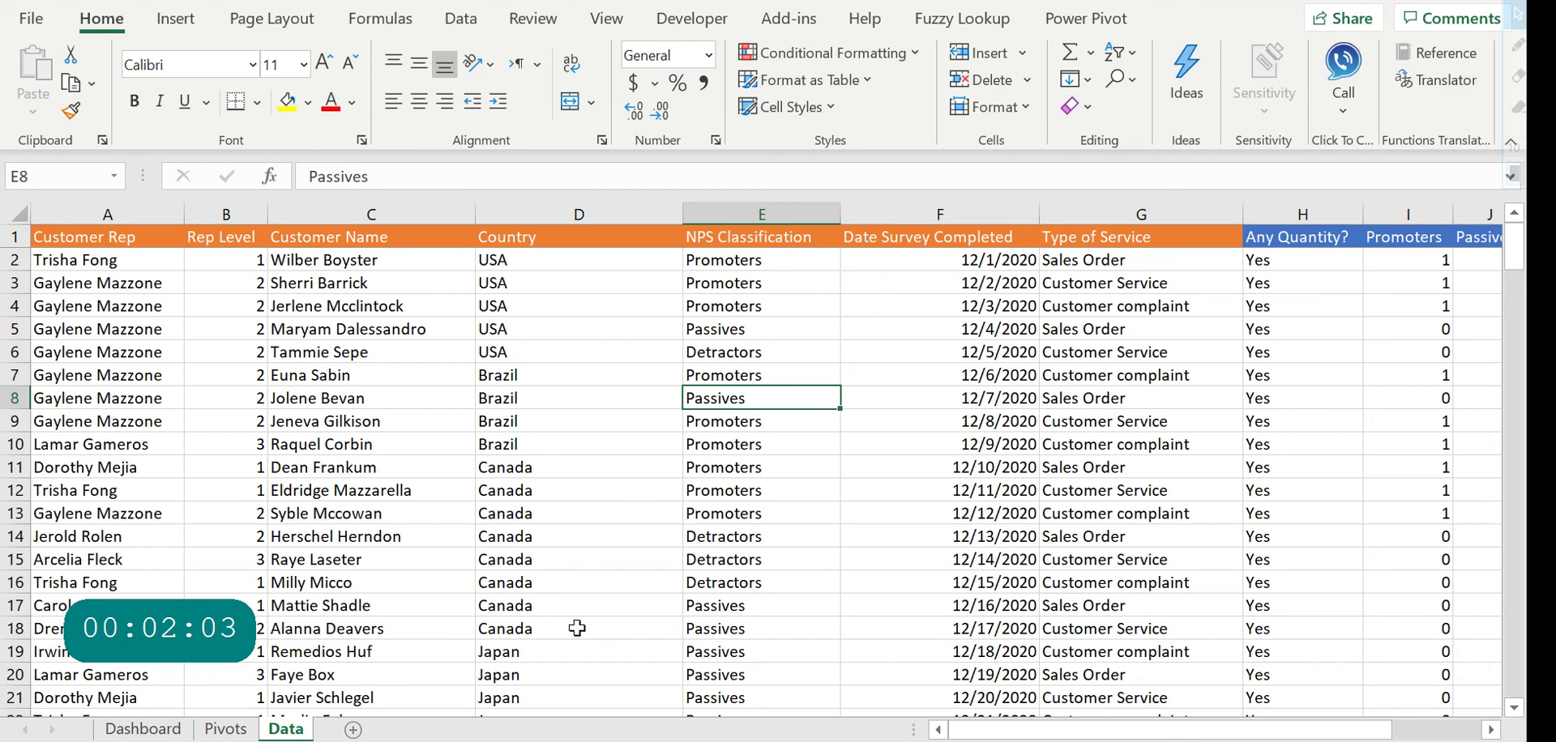
click(144, 215)
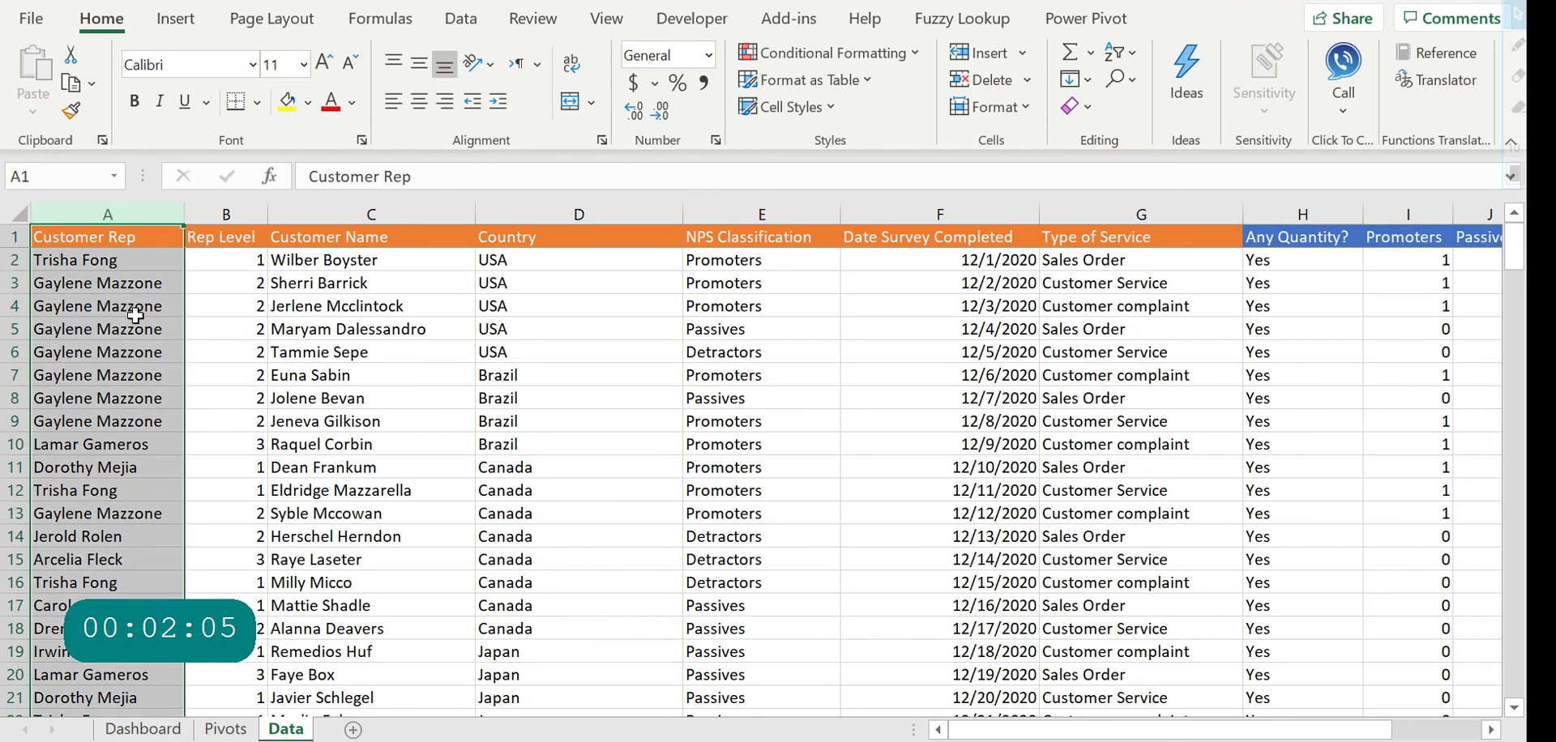
click(136, 314)
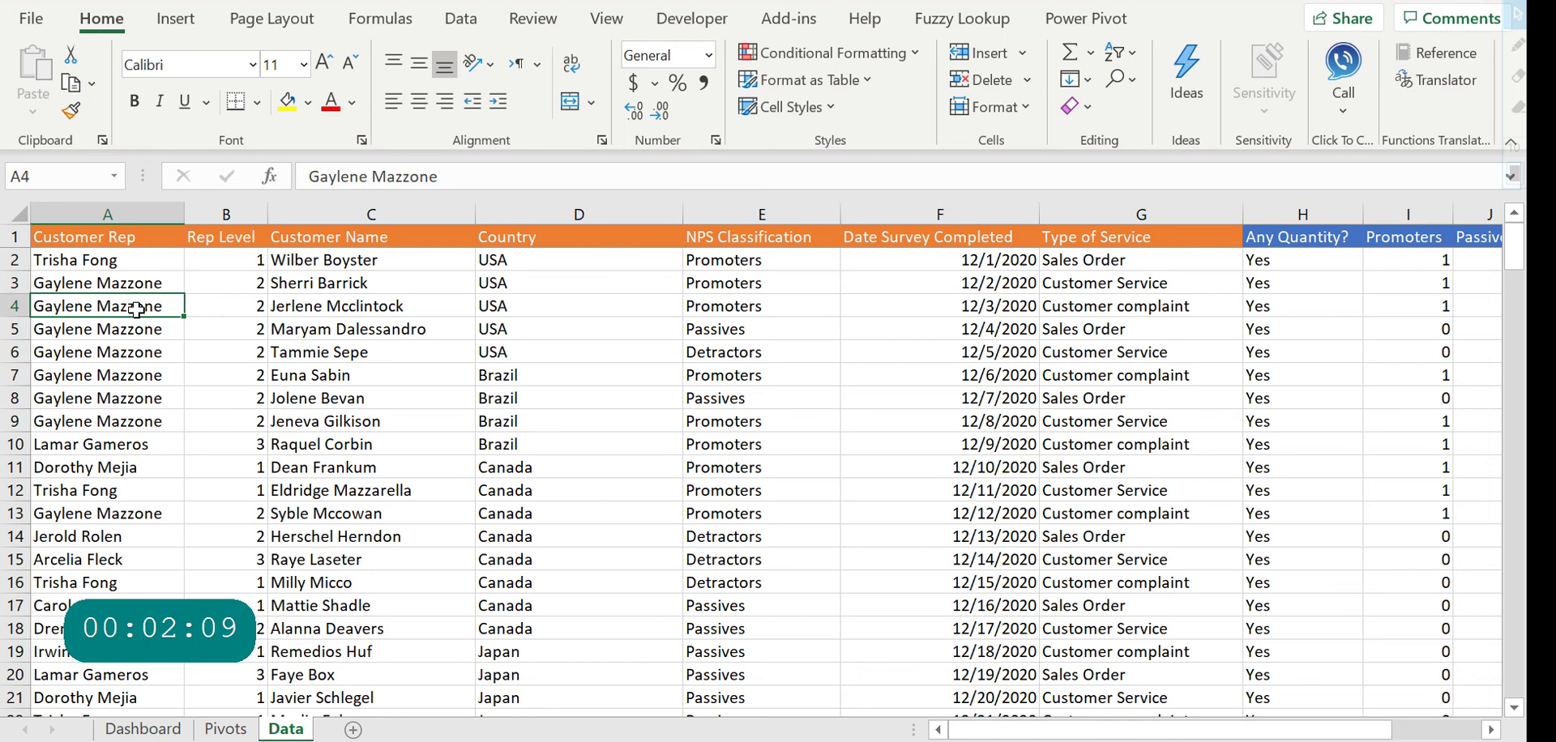
click(239, 211)
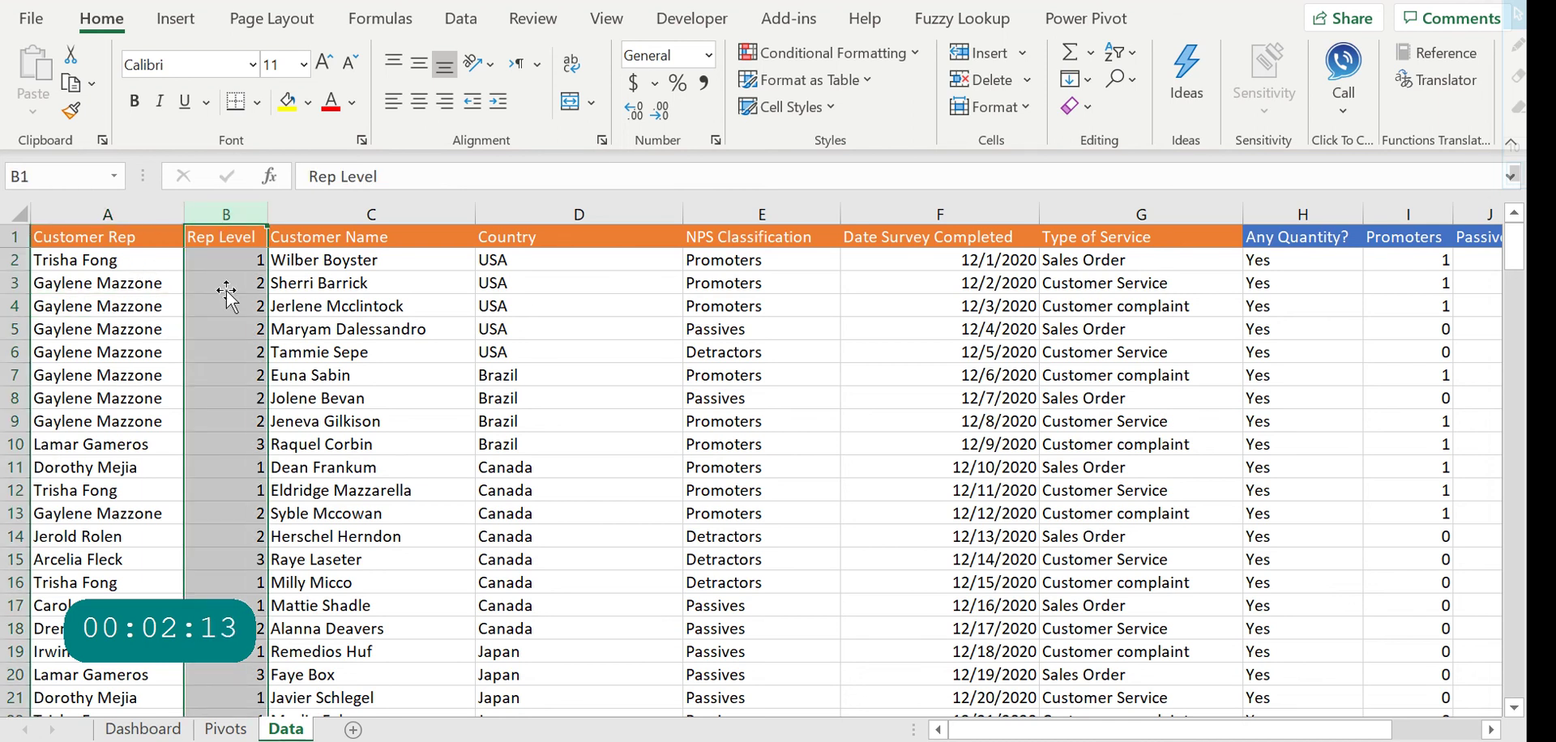
click(227, 261)
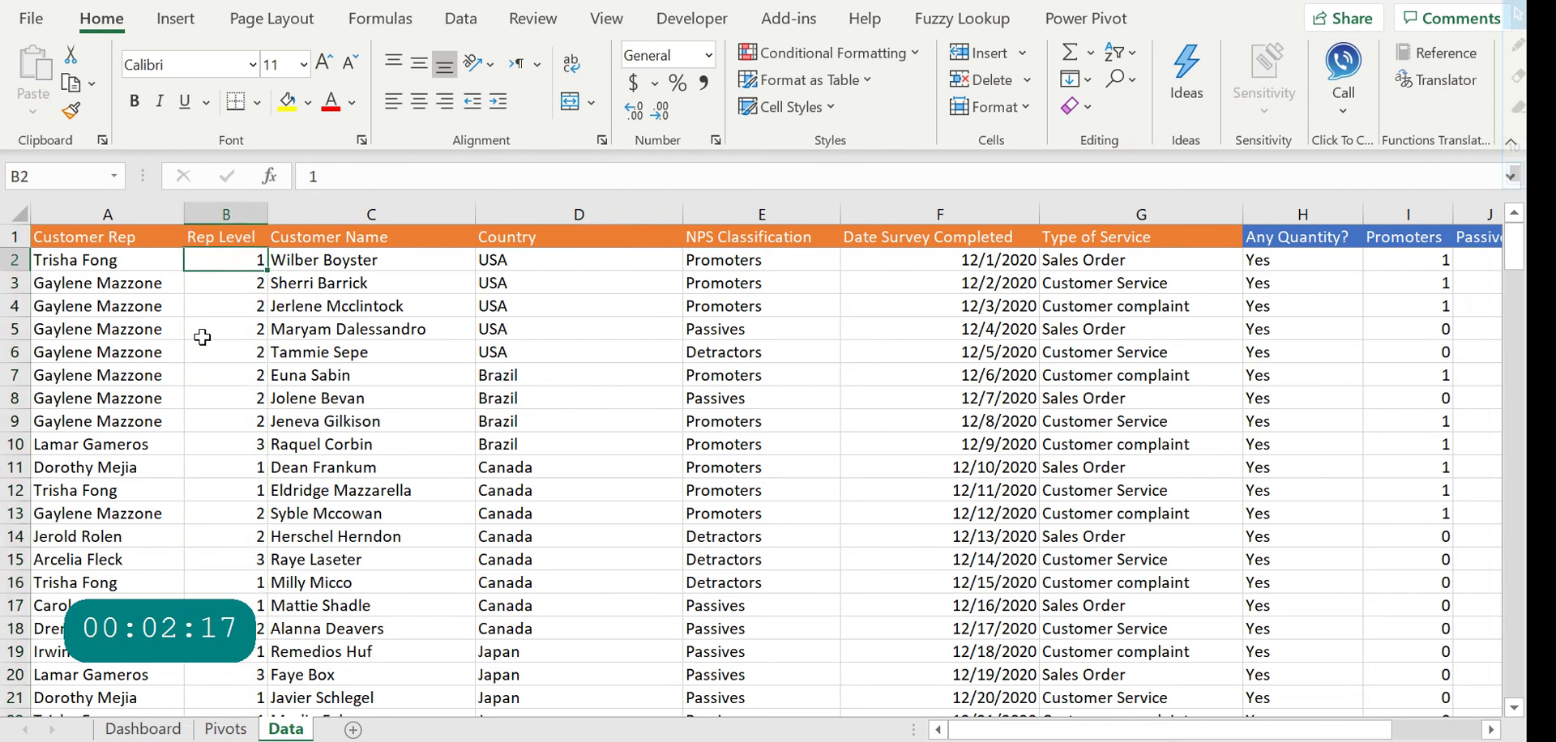
click(394, 210)
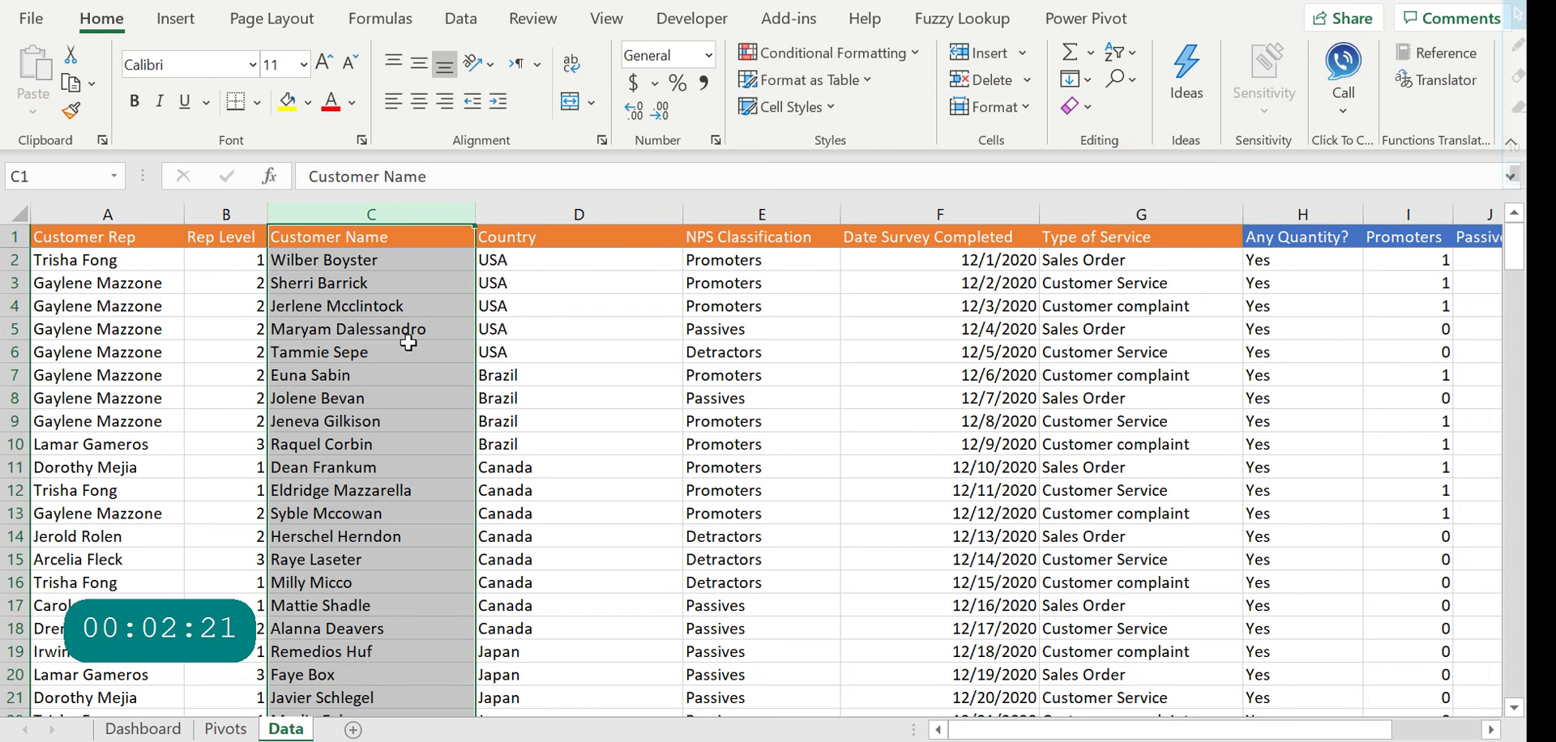
click(540, 234)
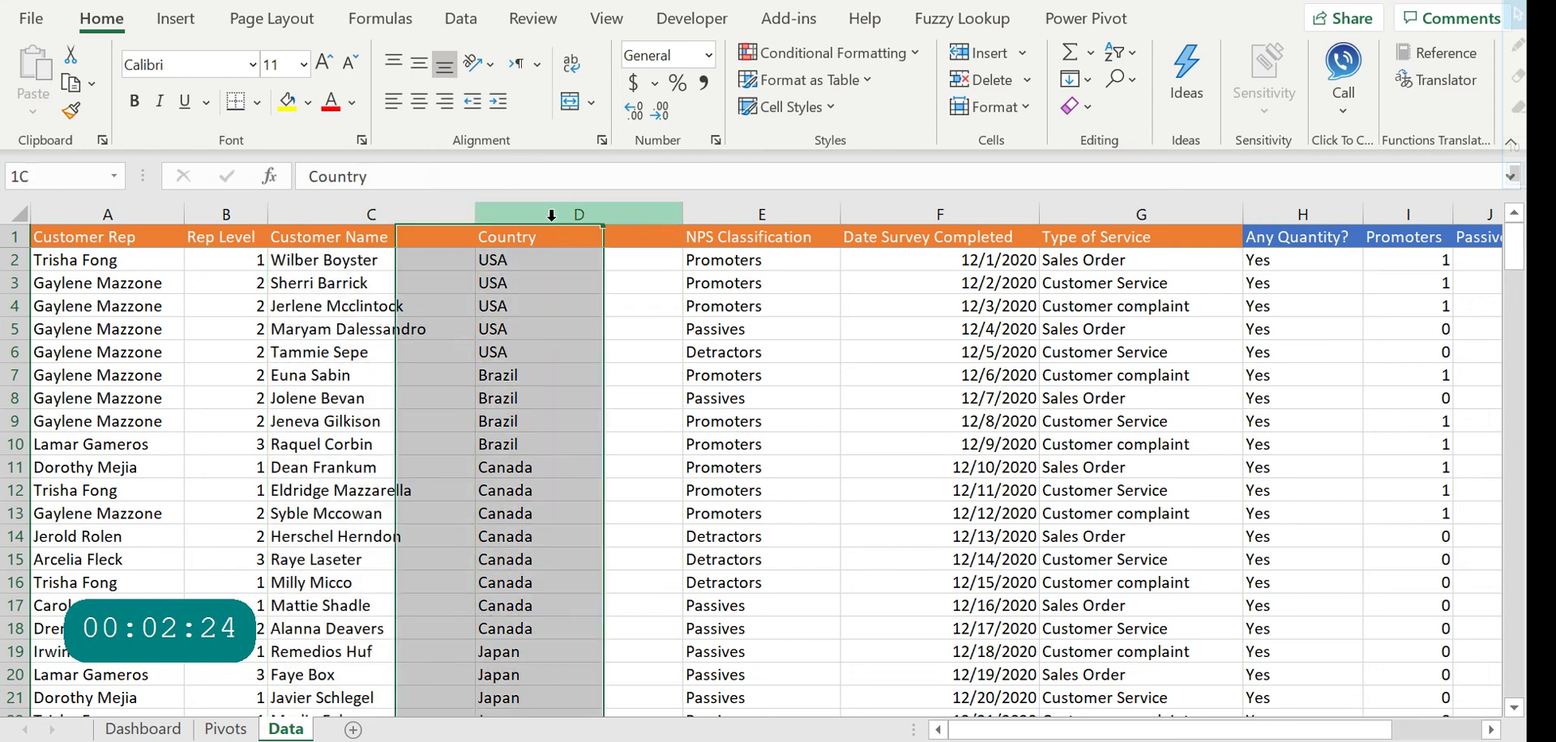
click(740, 212)
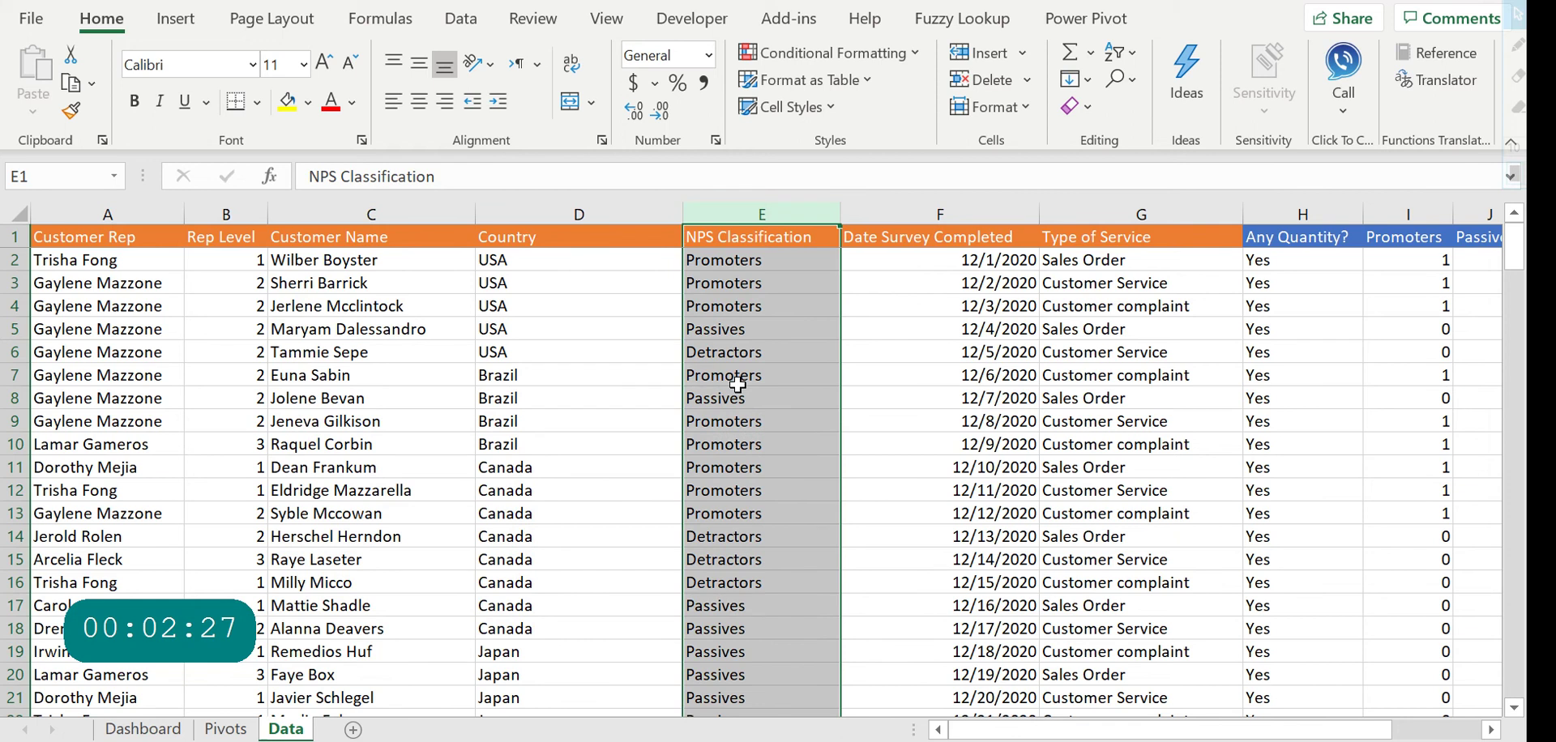
click(805, 260)
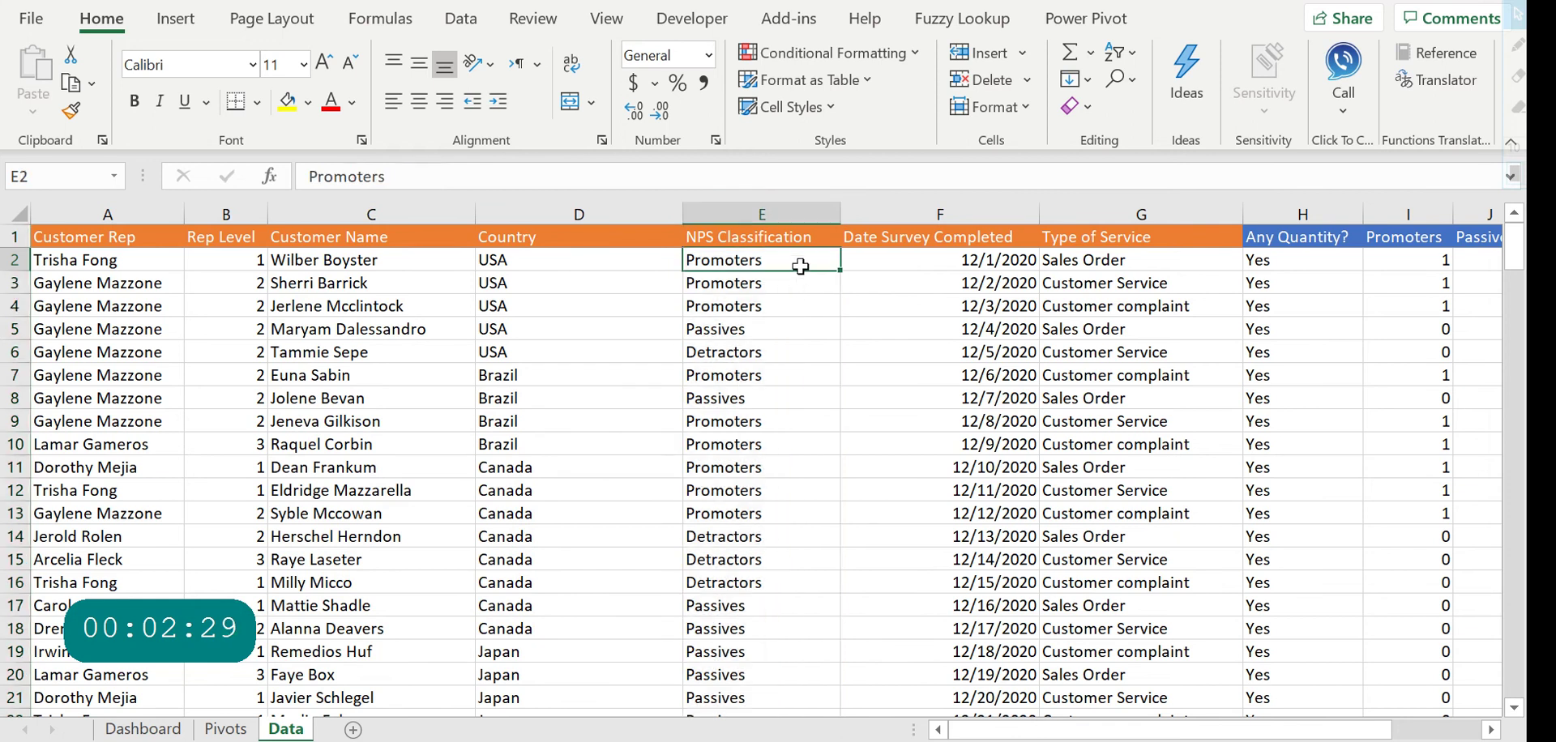
click(774, 327)
click(763, 350)
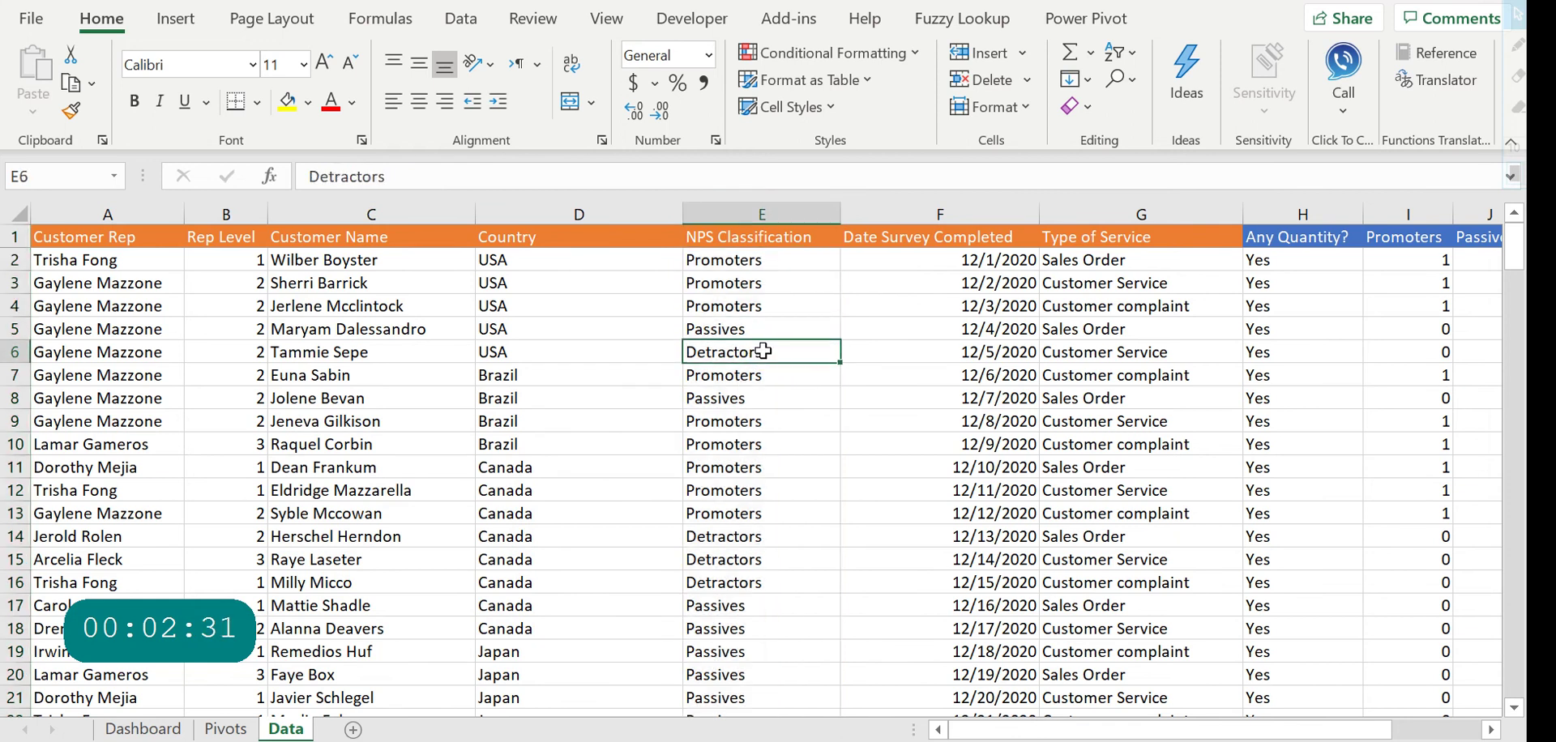
click(936, 216)
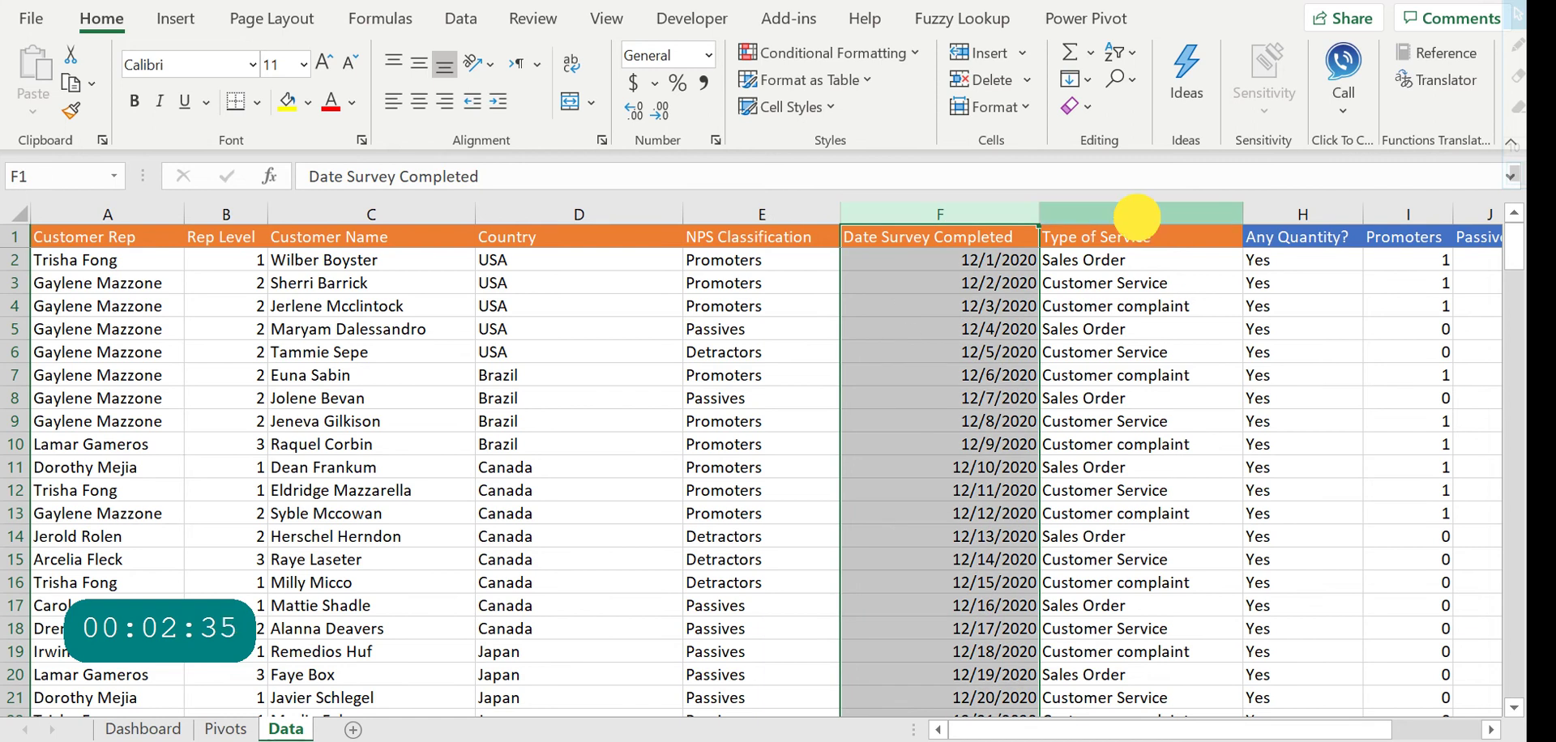
click(1139, 216)
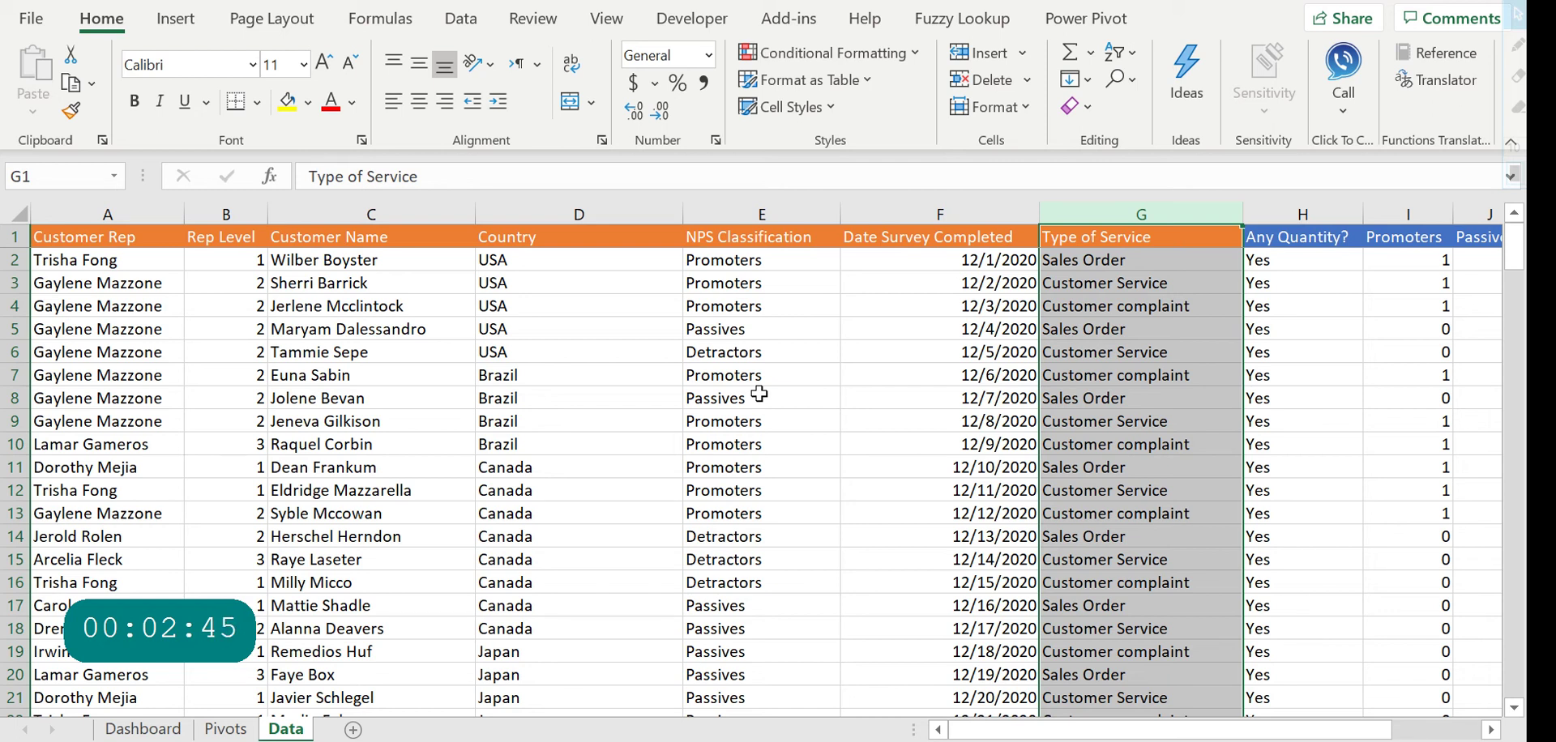
key(Left)
key(ctrl+space)
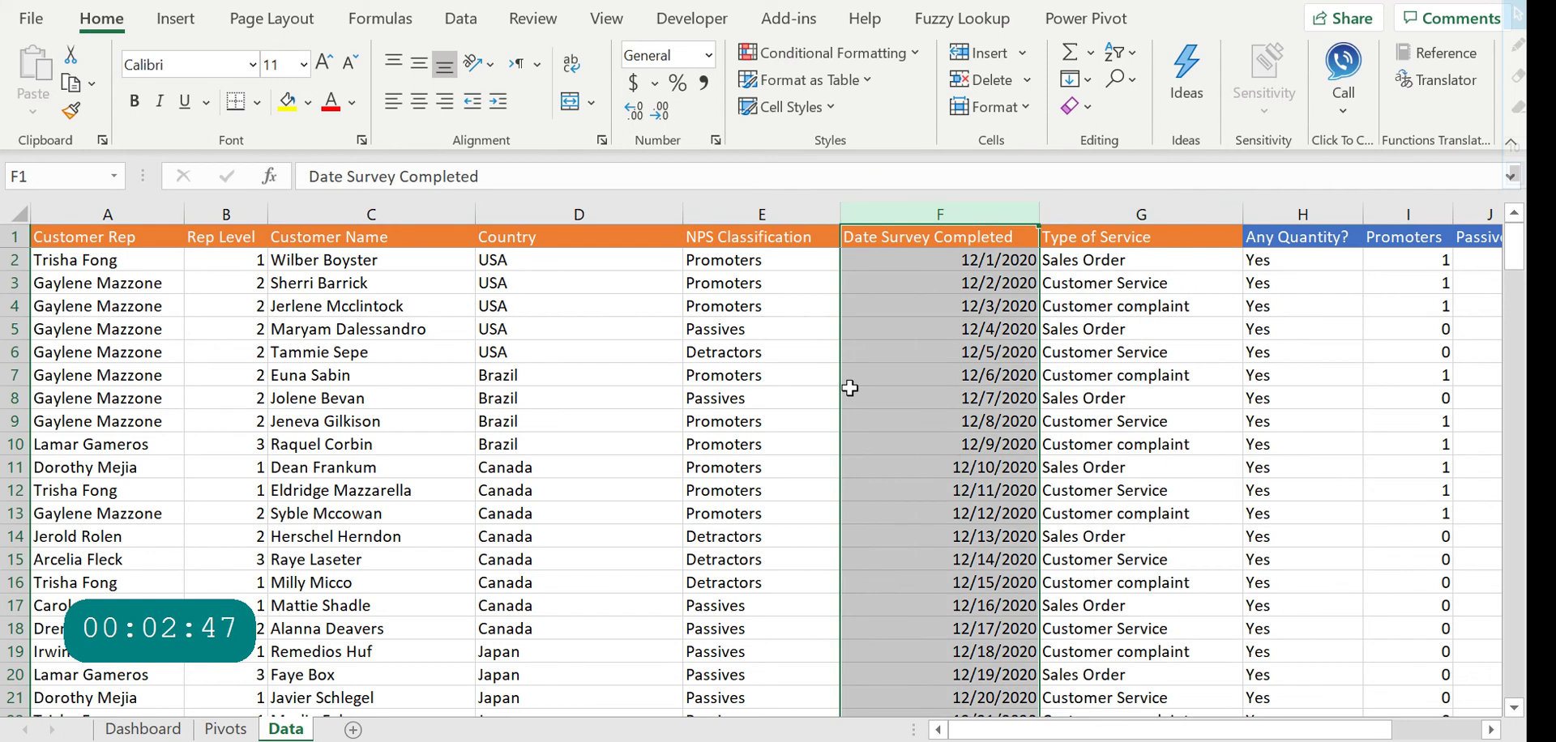
click(919, 258)
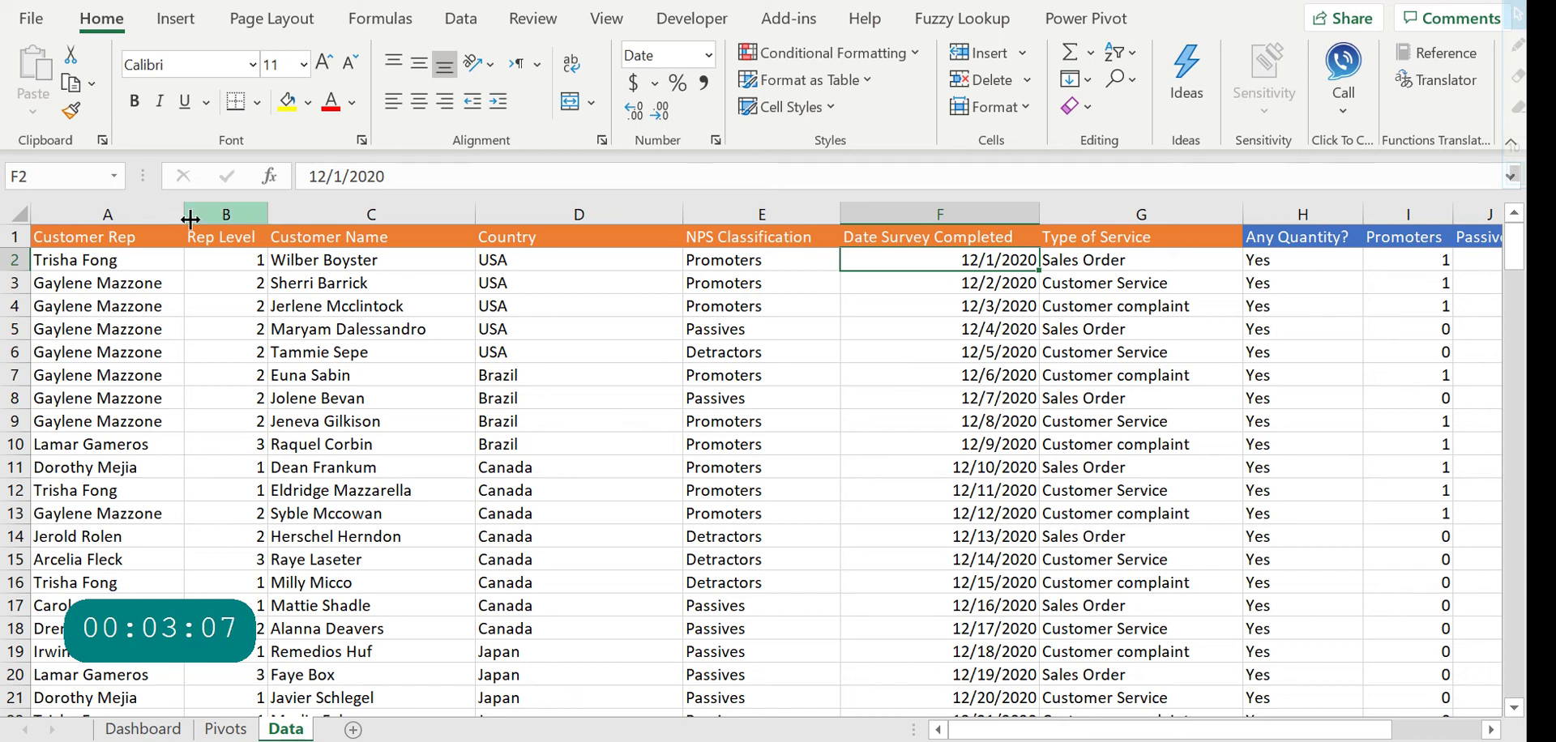
Review the NPS Classification entries and the Promoters, Passives and Detractors flag columns
drag(108, 214, 1171, 270)
click(859, 264)
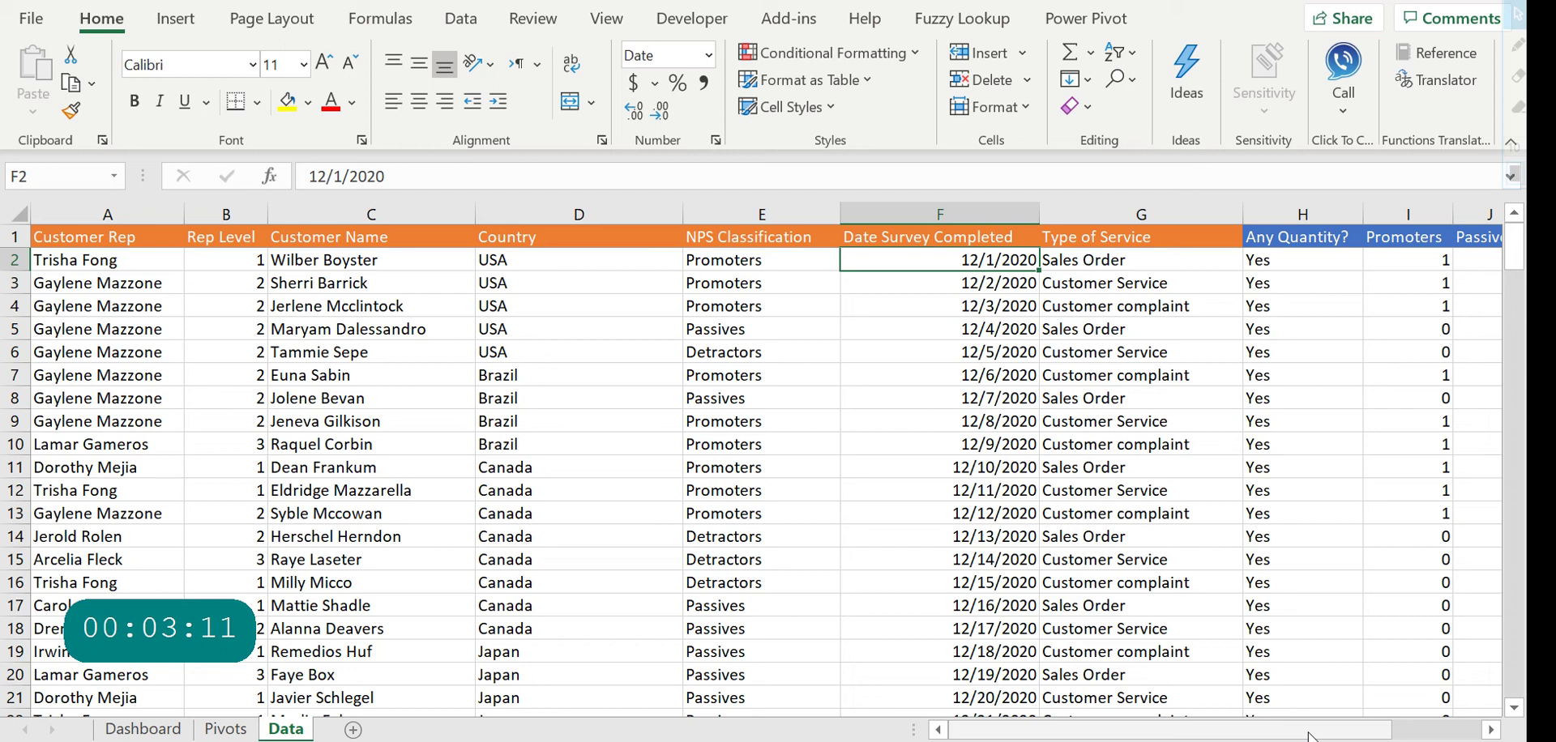
drag(1329, 715, 1491, 725)
click(1491, 730)
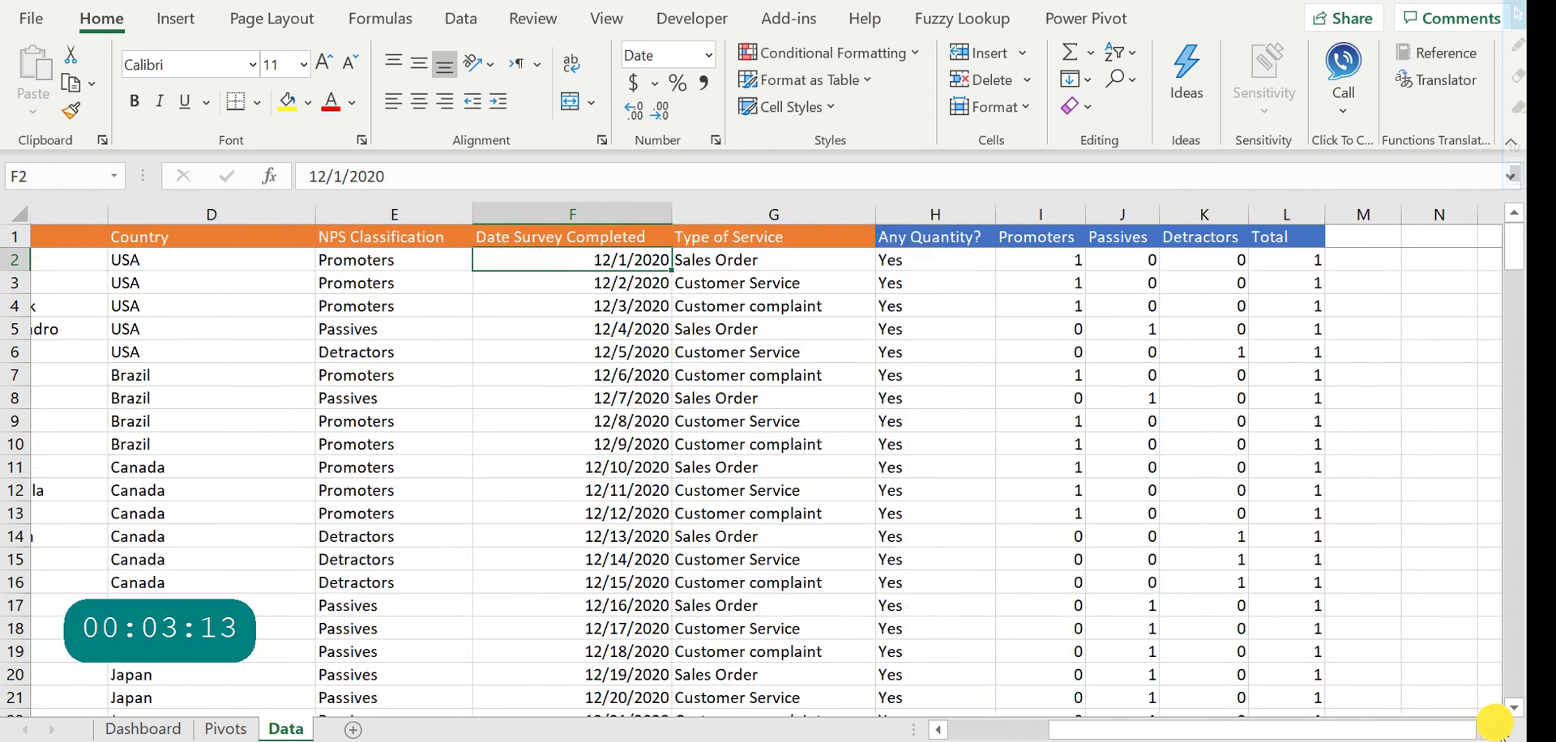
click(1492, 729)
click(938, 730)
click(938, 729)
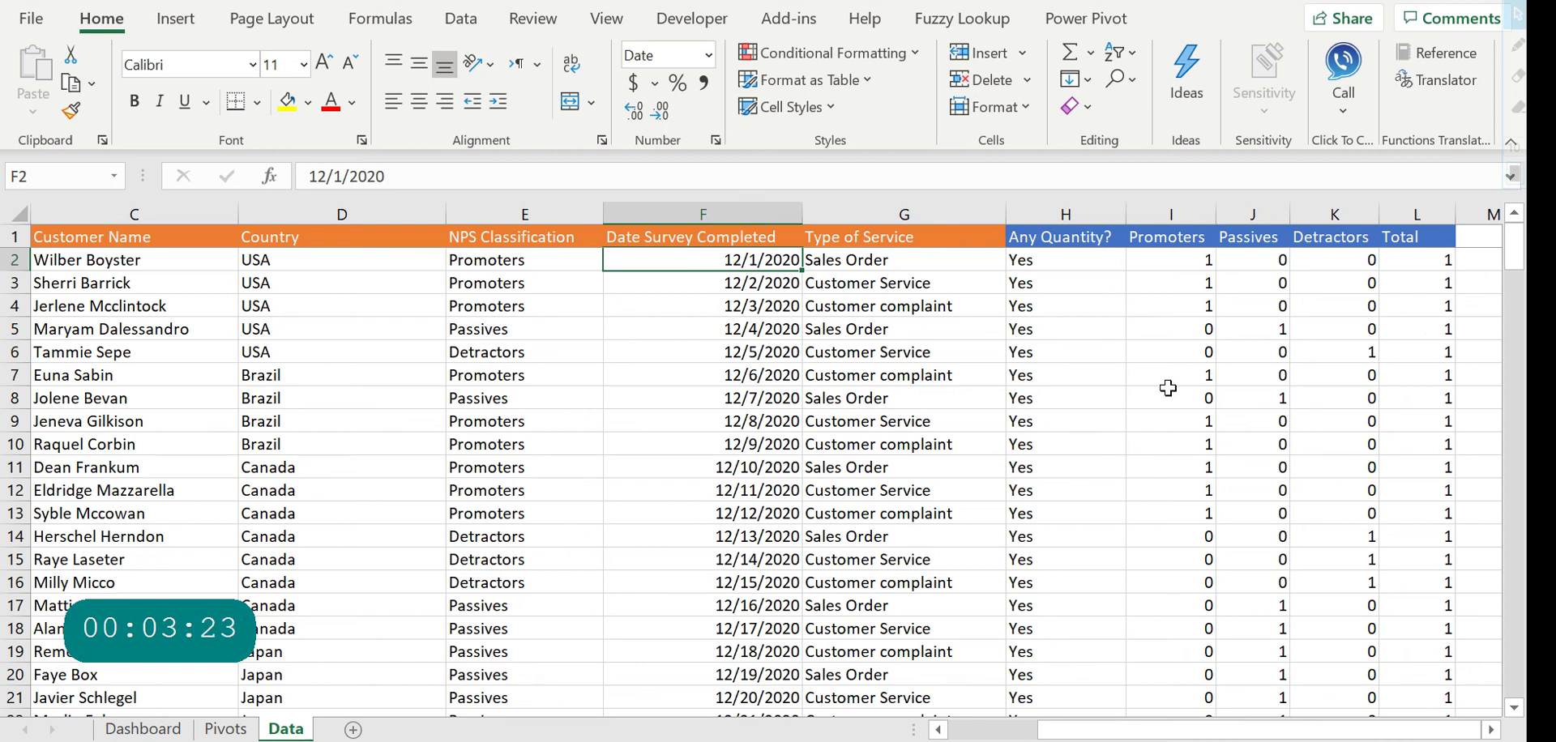
key(Left)
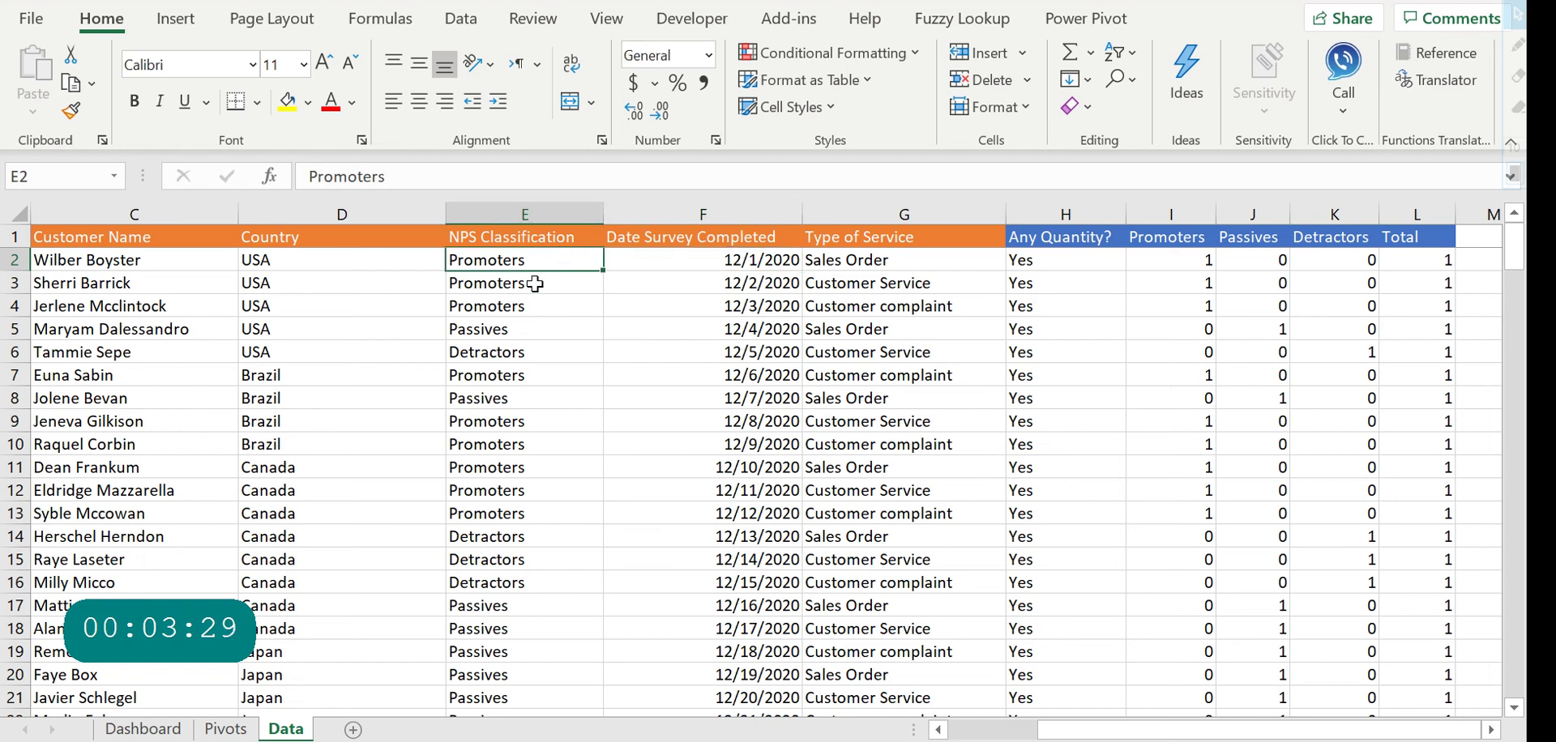
click(521, 334)
click(514, 350)
drag(1171, 214, 1337, 215)
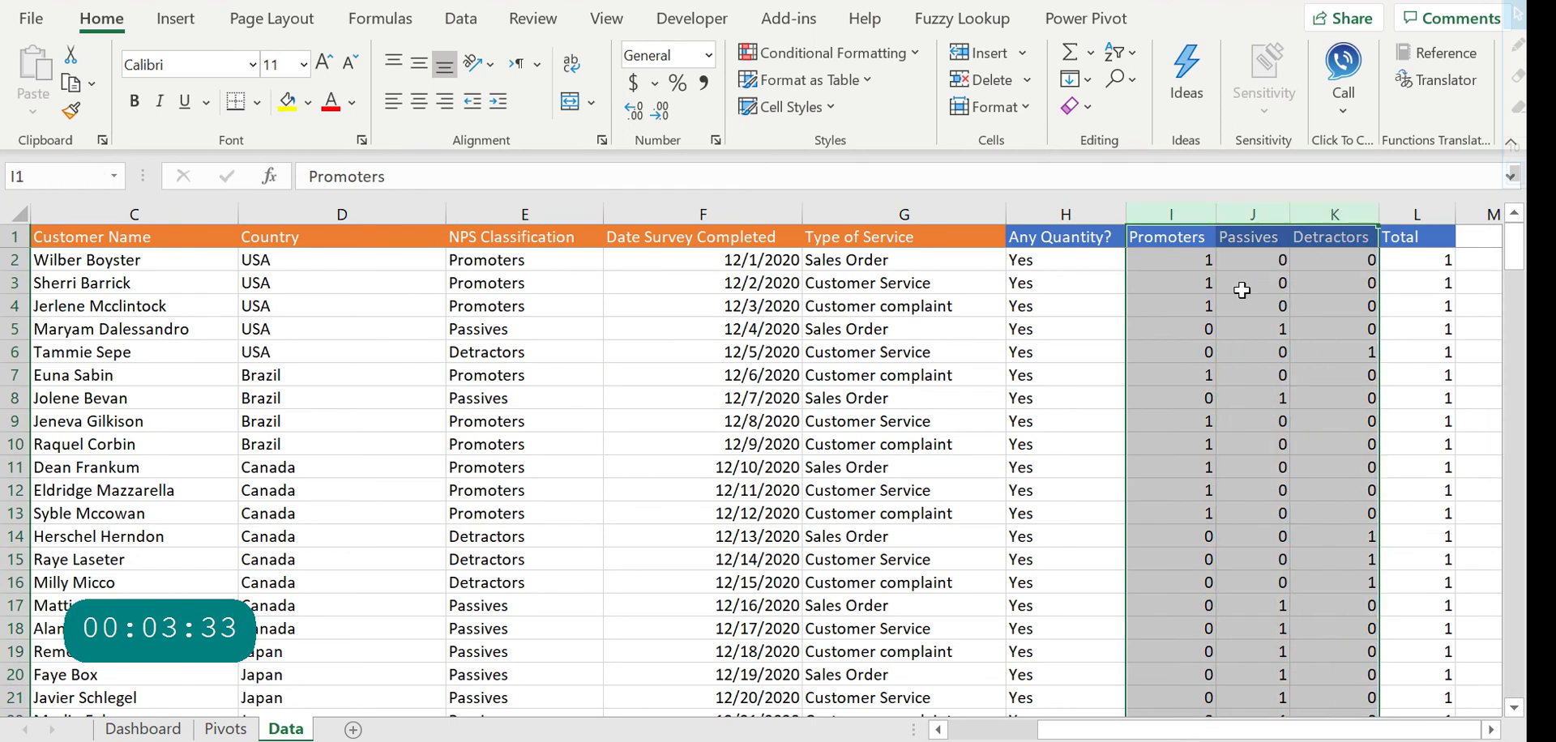
click(1185, 266)
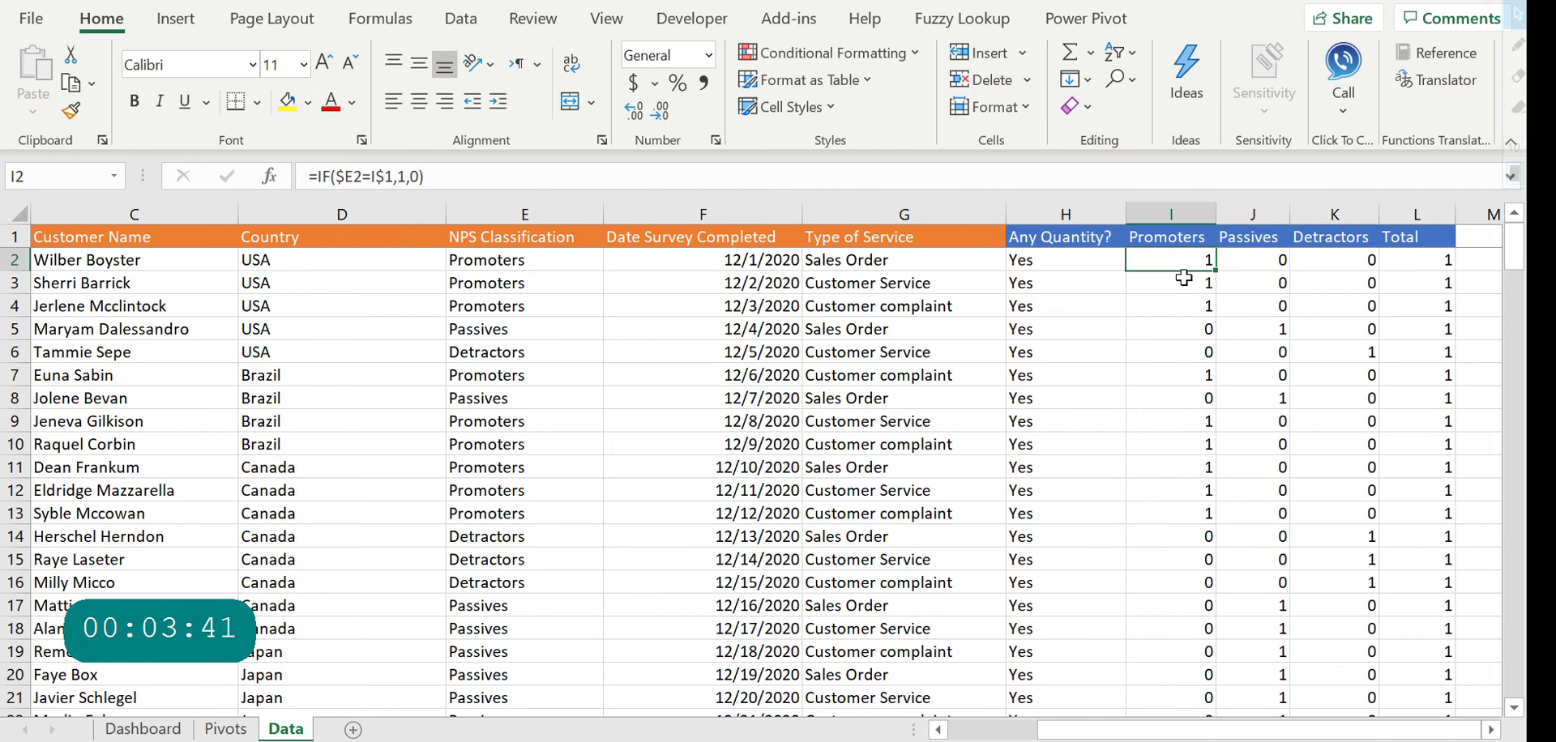
Enter the Promoters flag formula =IF($E2=I$1,1,0) in I2
click(1176, 214)
click(1240, 214)
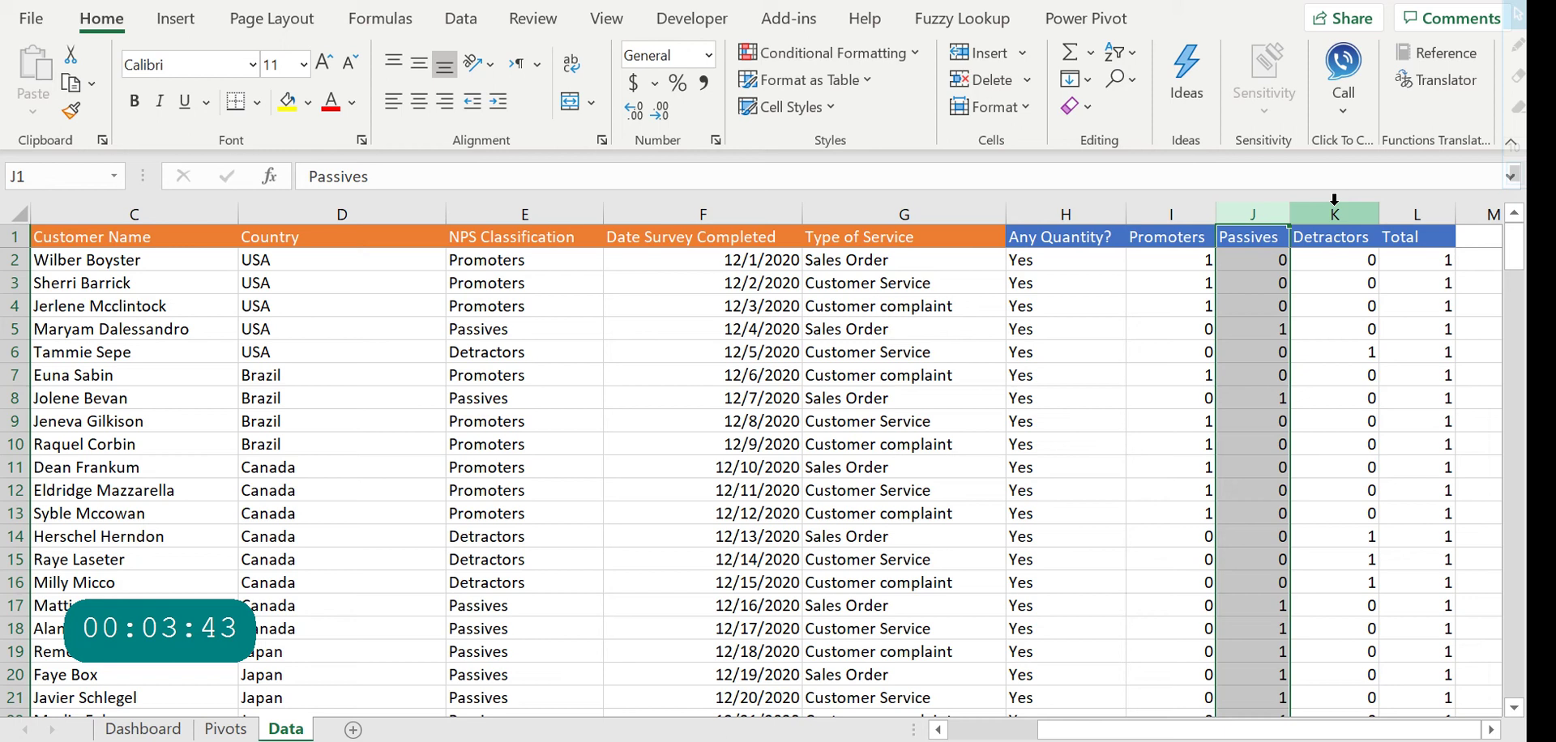
click(1333, 201)
click(1167, 261)
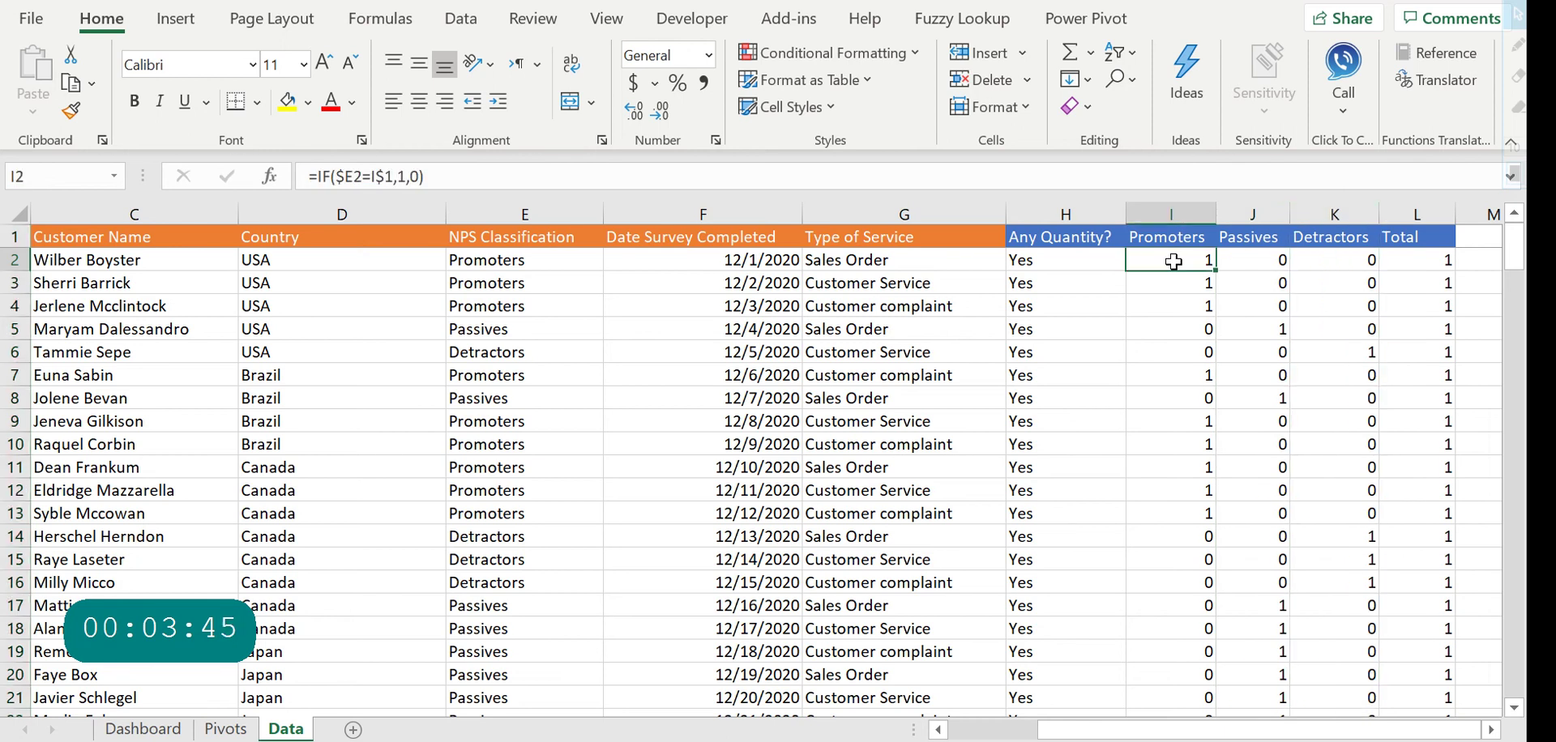
double_click(1211, 261)
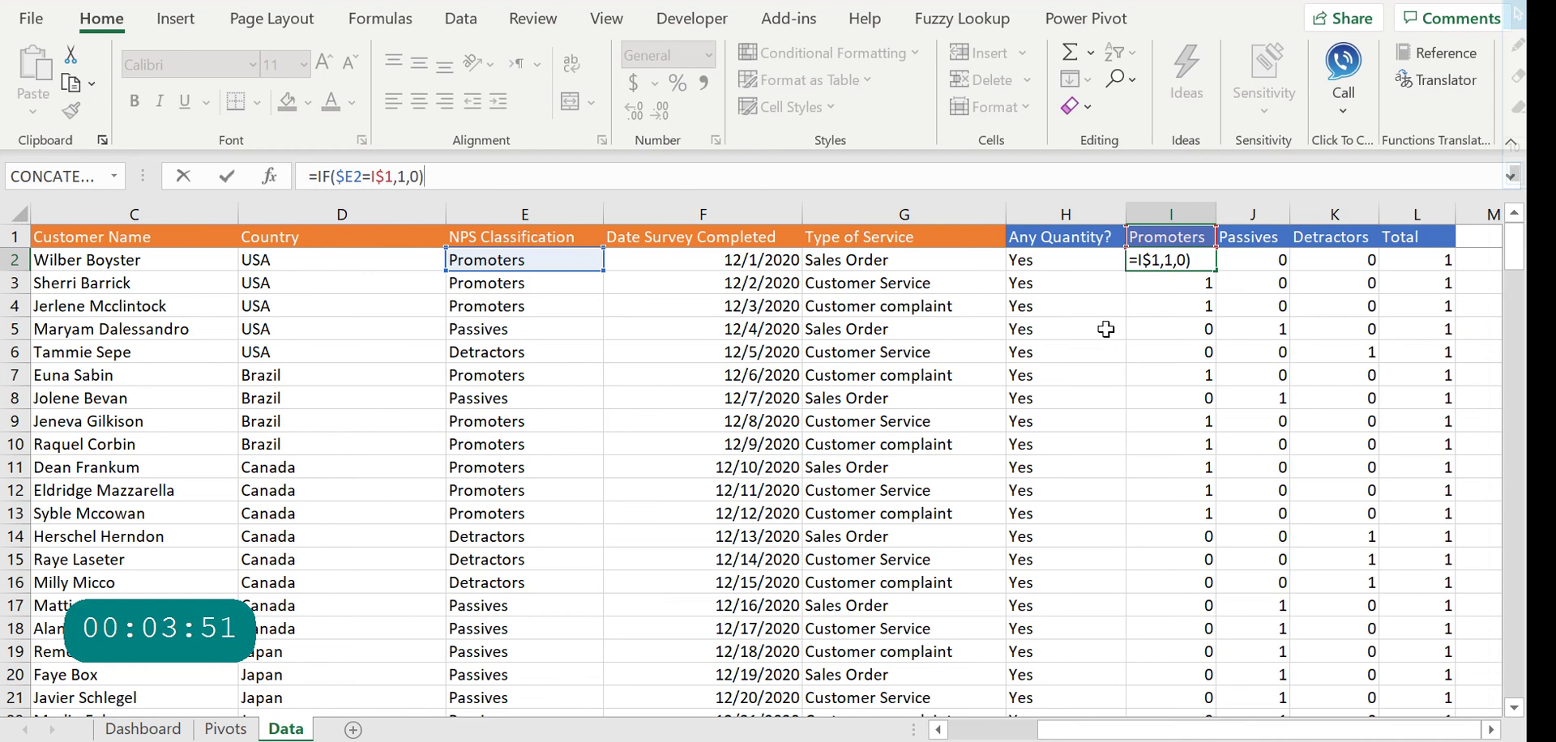
key(Tab)
key(Tab)
key(Tab)
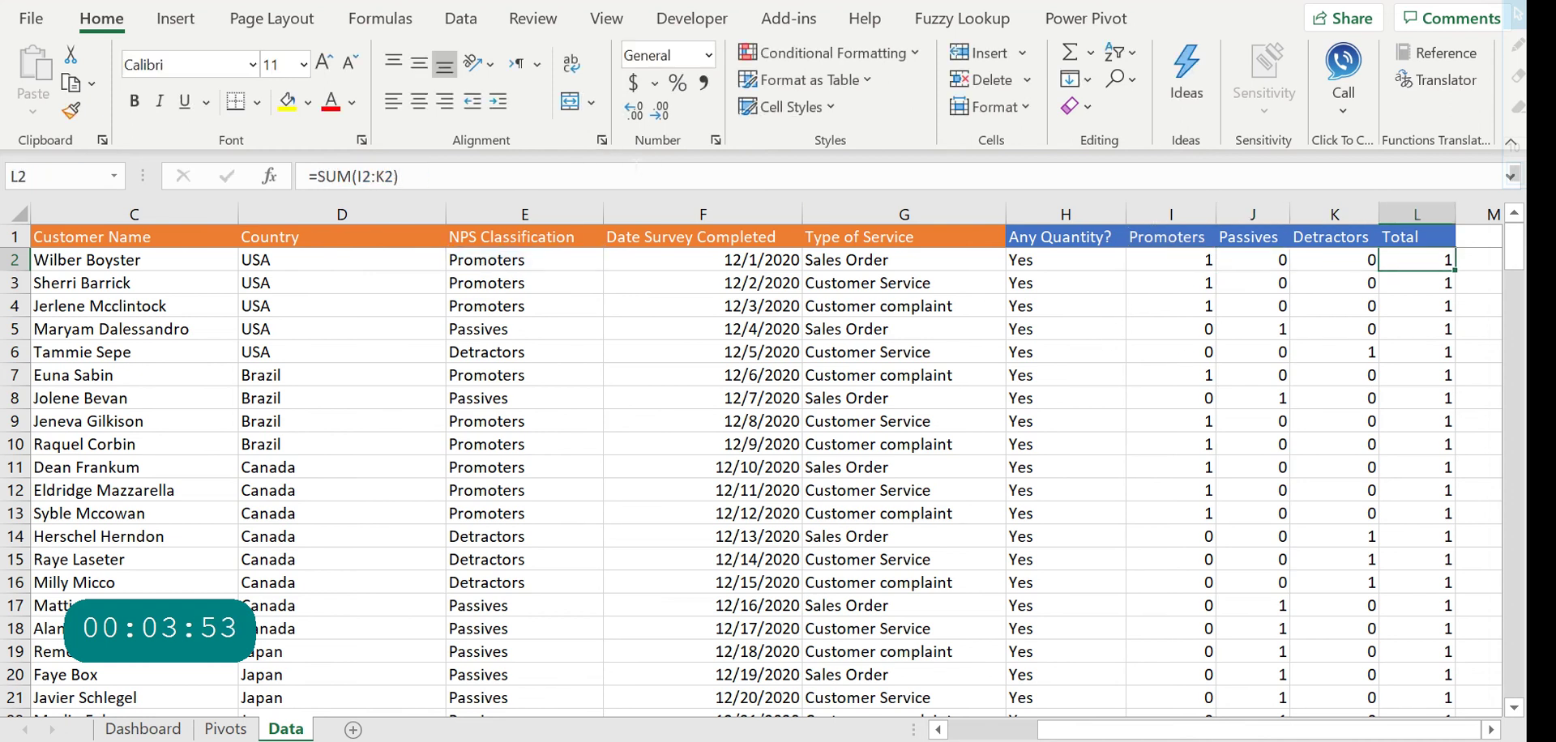
Check, without changing, the Total =SUM(I2:K2) in L2 and Any Quantity? =IF(L2>0,"Yes","No") in H2
click(636, 176)
key(Escape)
click(1062, 261)
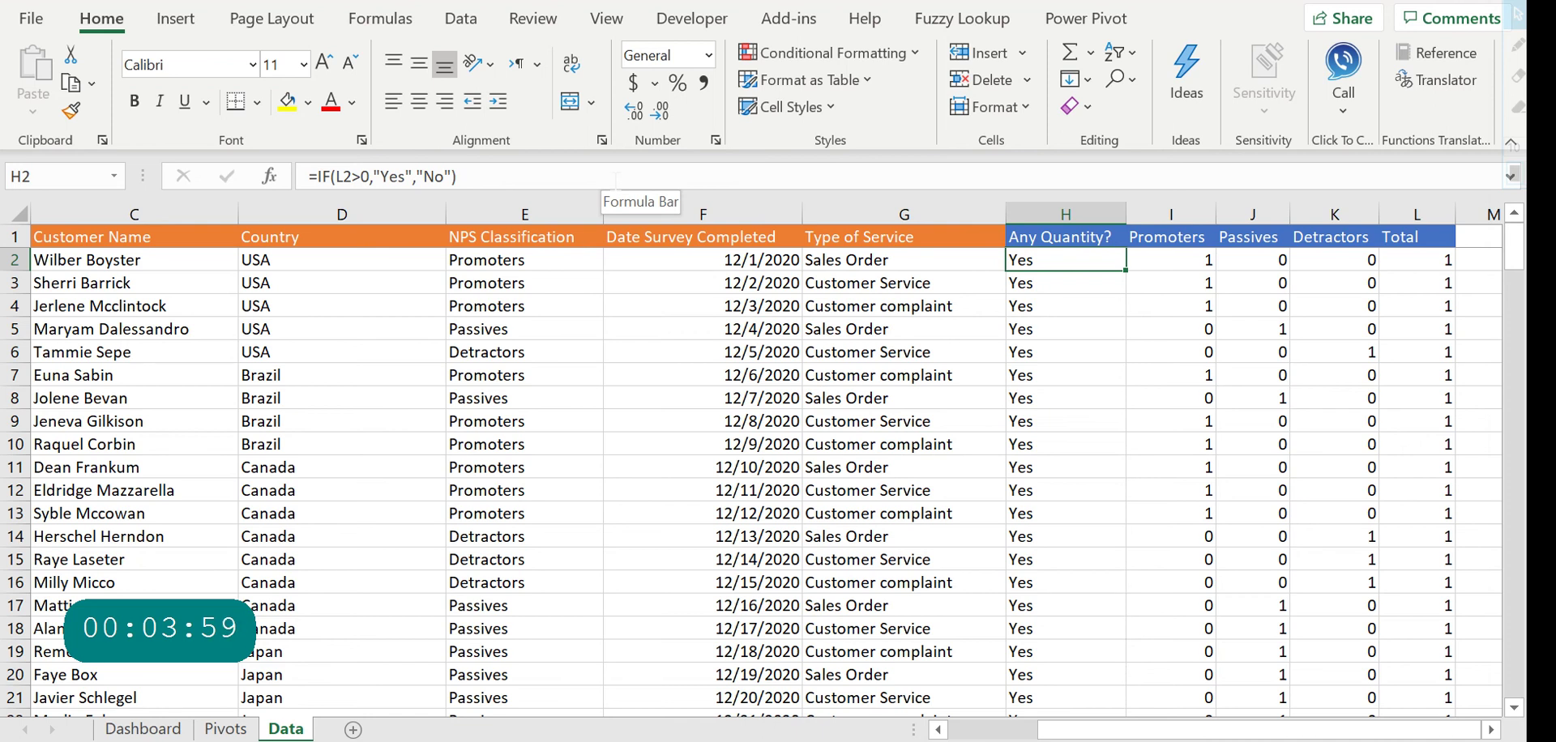
click(609, 180)
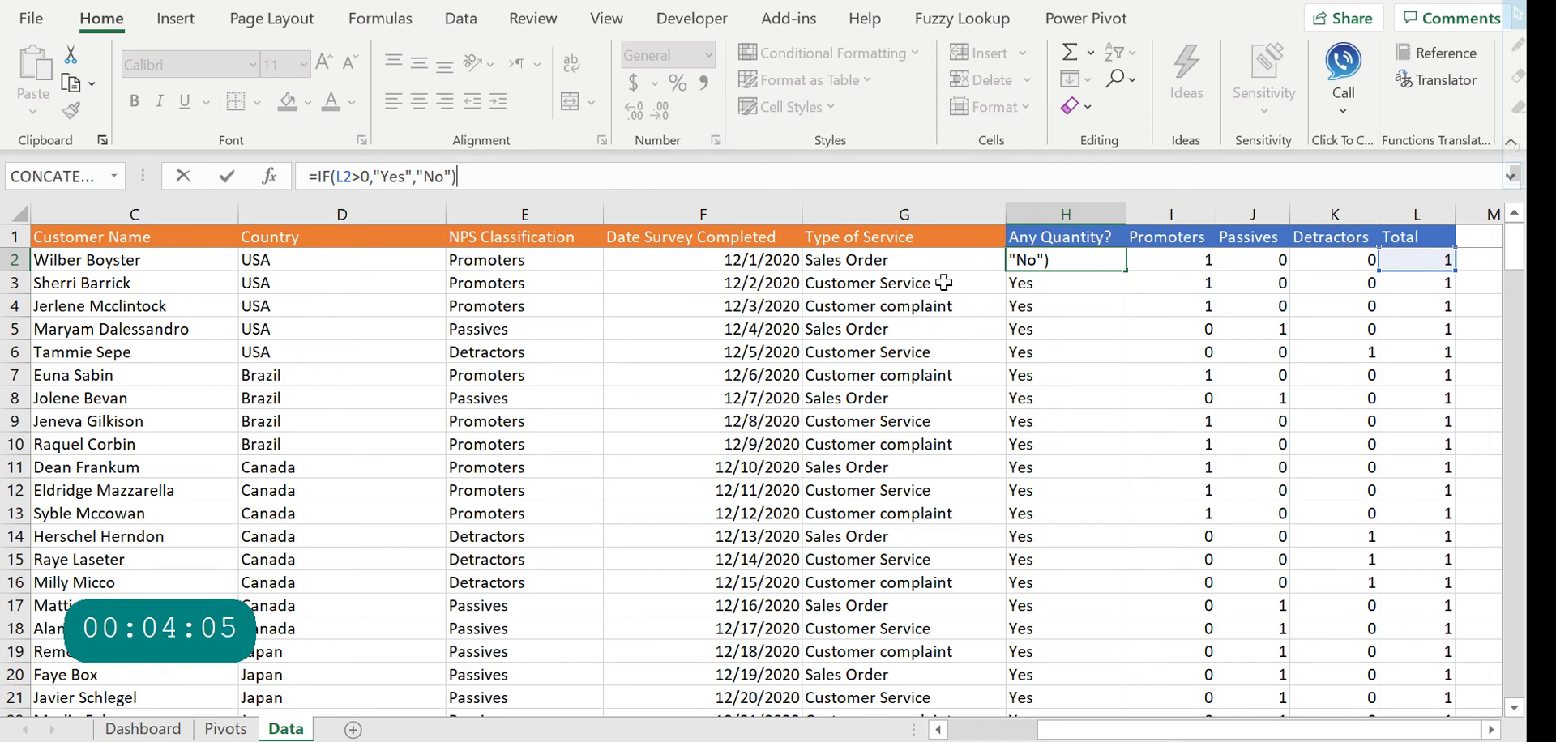
key(Escape)
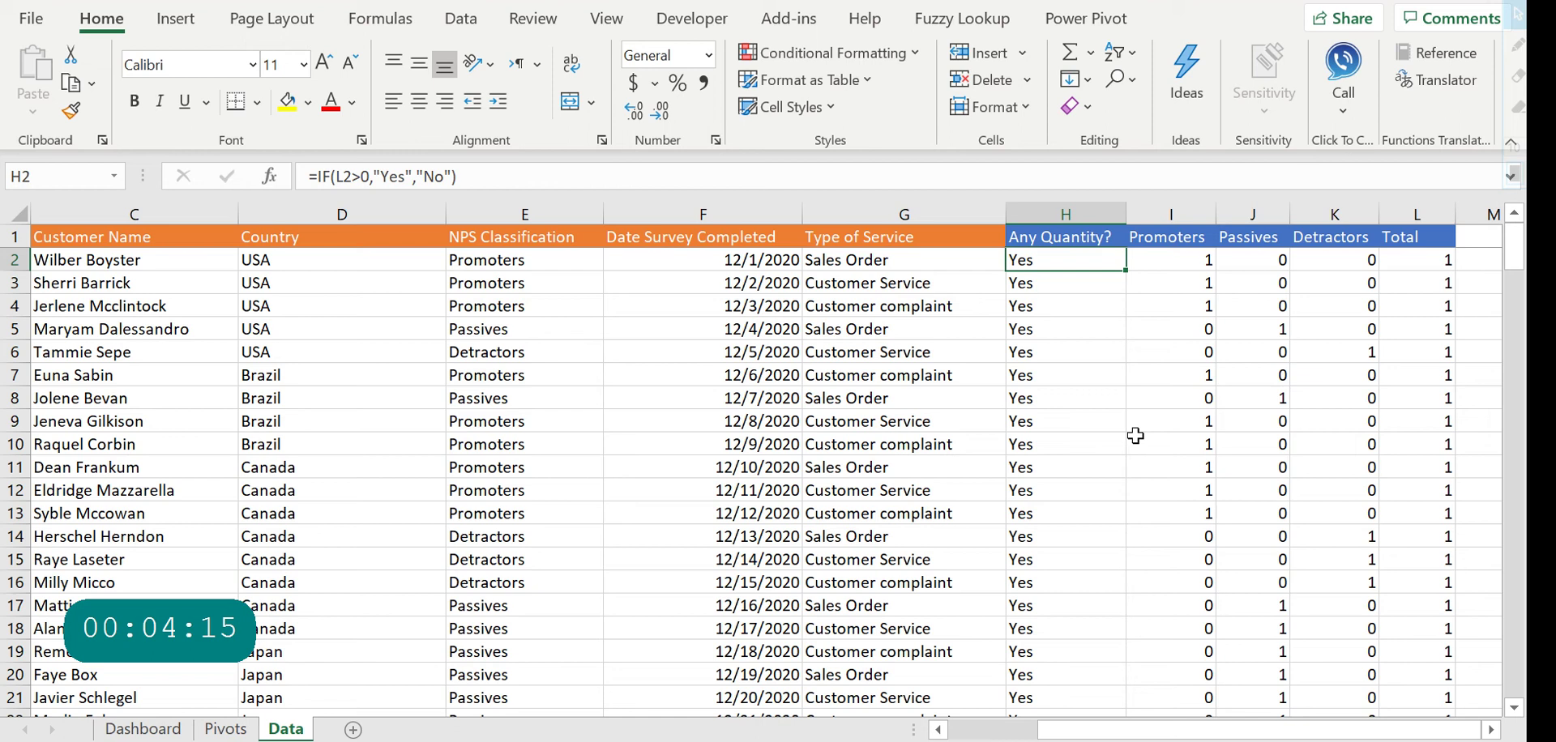
Fill the H200:L200 helper formulas down to row 217
click(1058, 406)
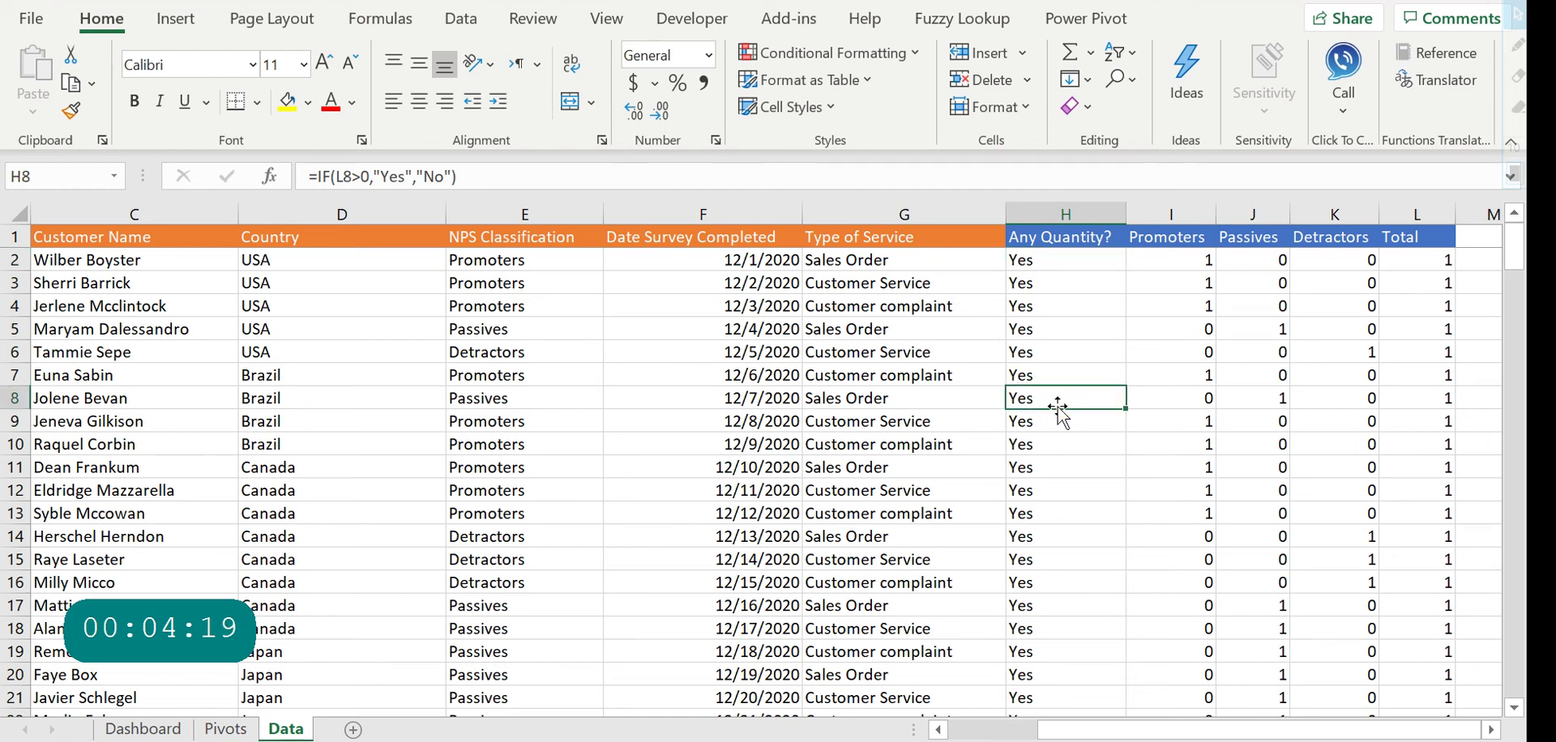
key(ctrl+shift+Down)
click(1047, 559)
key(Down)
key(Down)
key(Down)
key(Down)
key(Down)
key(Down)
key(Down)
key(Down)
key(Down)
key(Down)
key(Down)
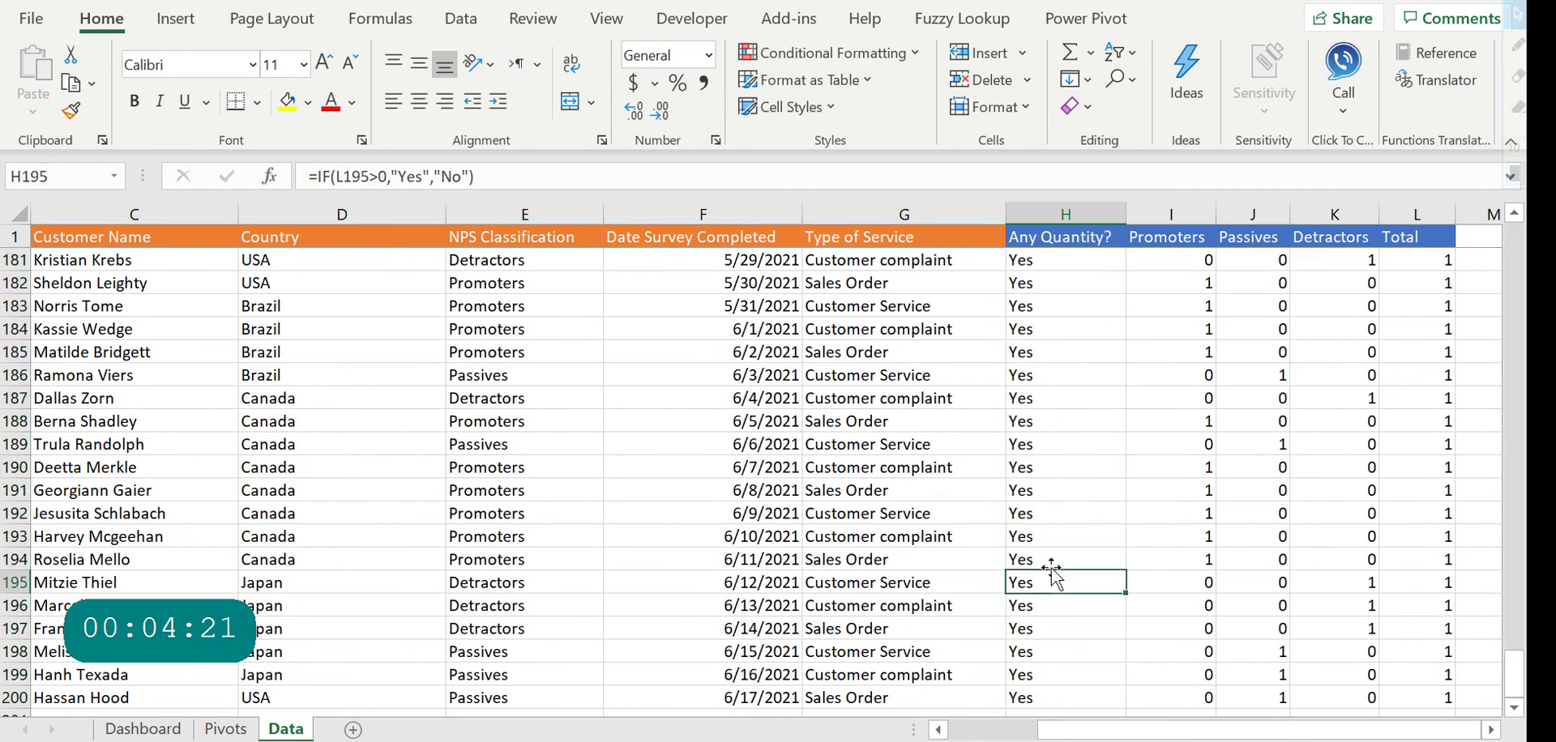
key(Up)
key(Up)
key(Up)
click(1054, 580)
key(ctrl+shift+Right)
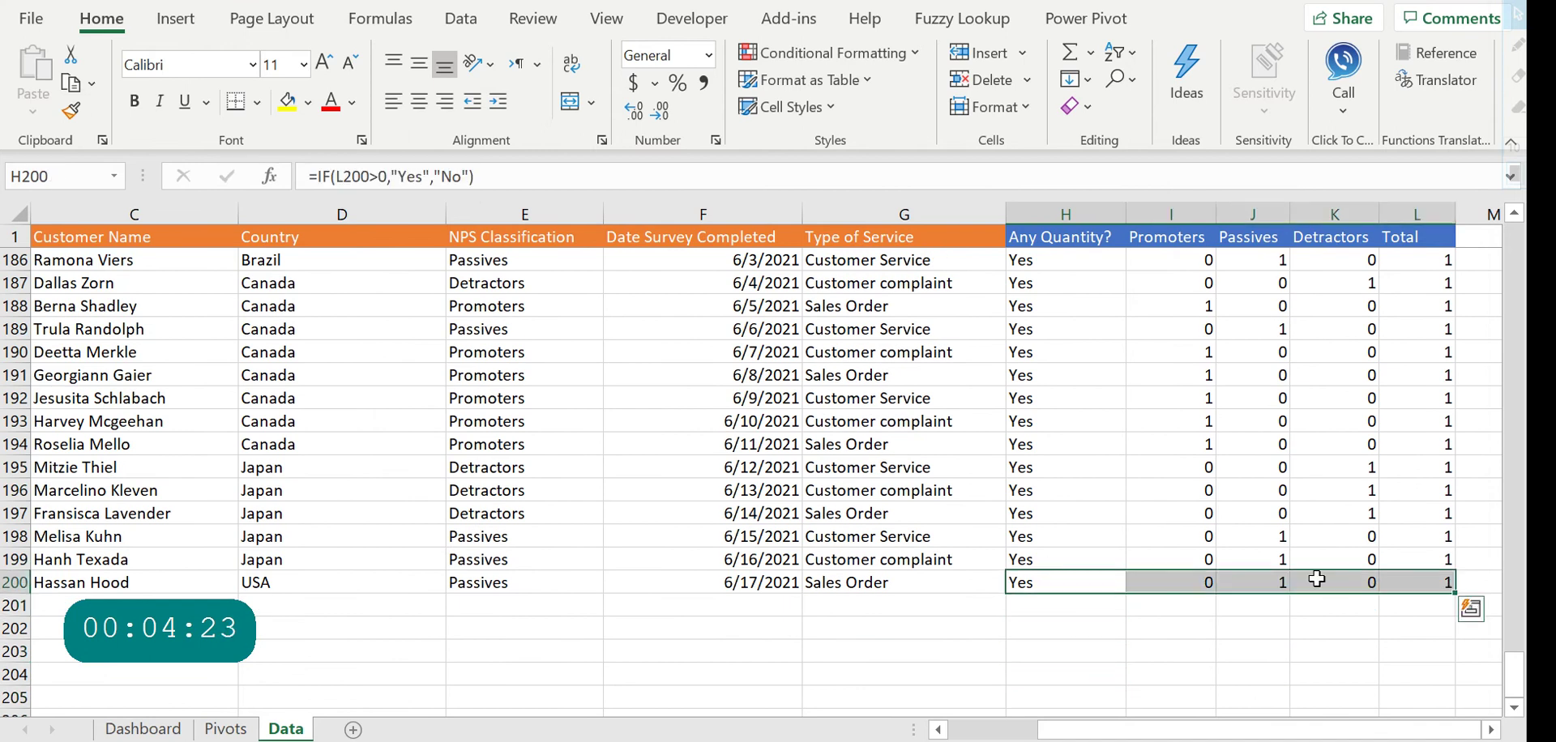
mouse_move(1450, 594)
mouse_down()
mouse_move(1451, 705)
mouse_move(1442, 610)
mouse_up()
Check the newly filled rows and the survey table's extent from column A
click(1229, 531)
click(1086, 369)
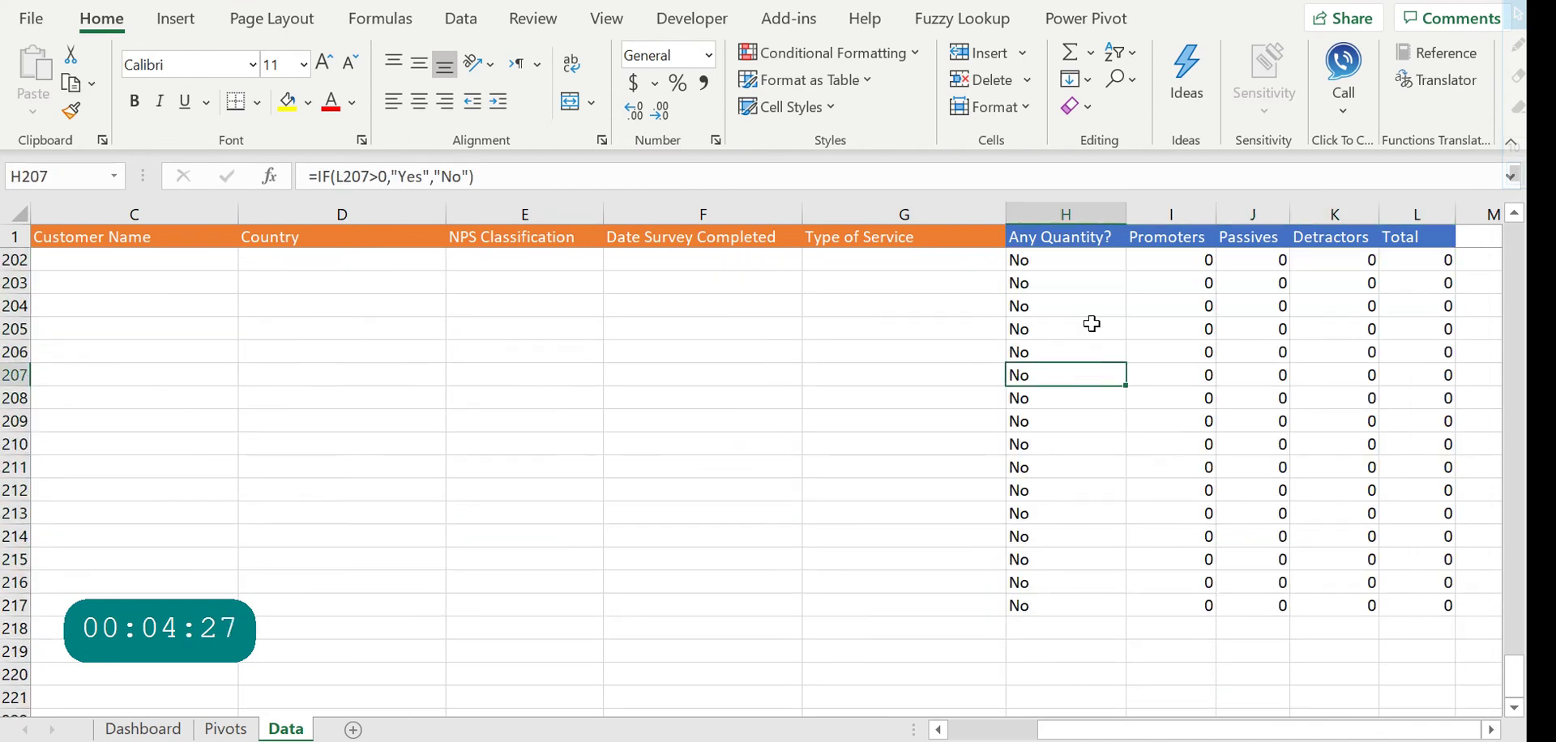
click(874, 351)
key(Up)
key(Up)
key(Up)
key(Up)
key(Up)
key(Up)
key(Up)
key(Up)
key(Up)
key(Up)
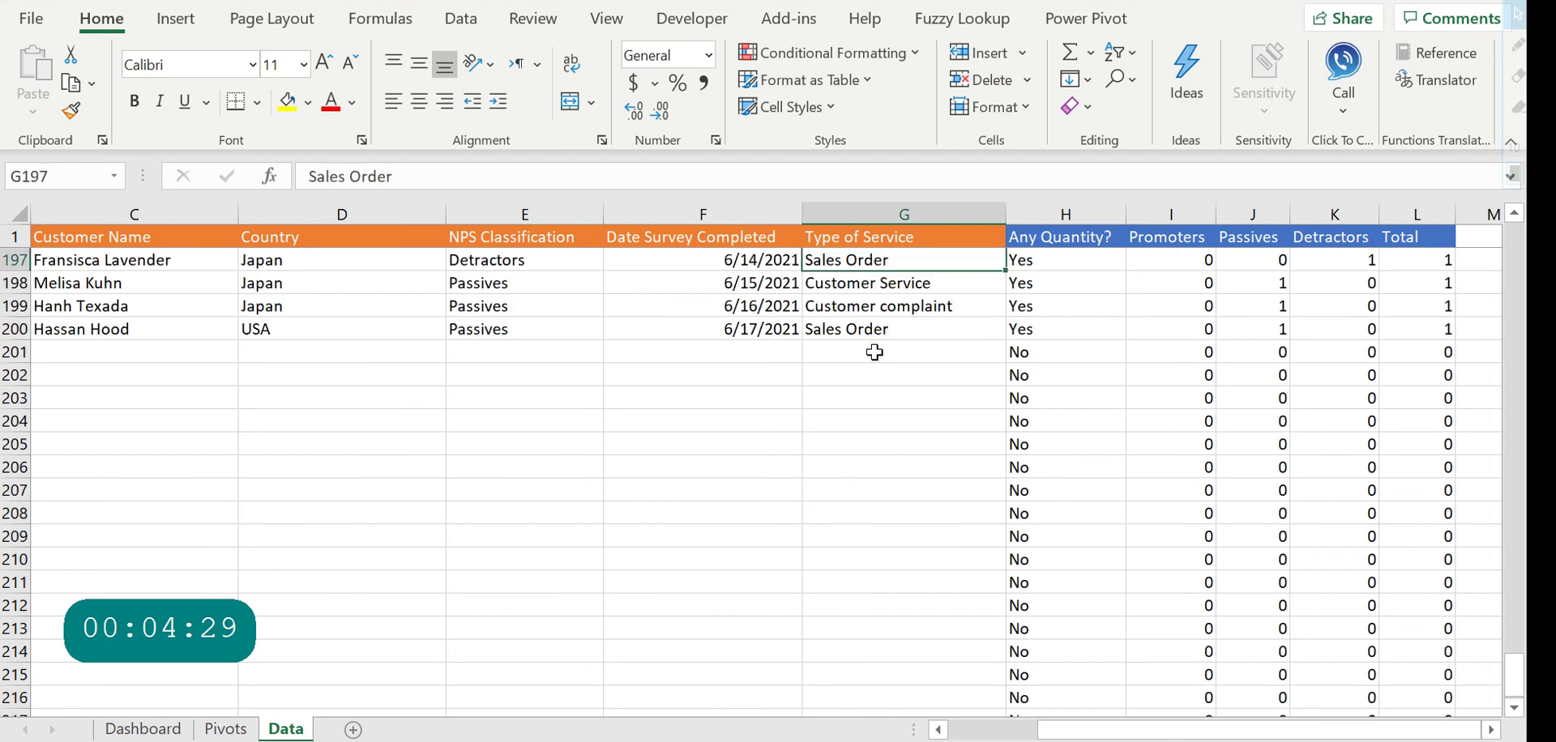
click(912, 241)
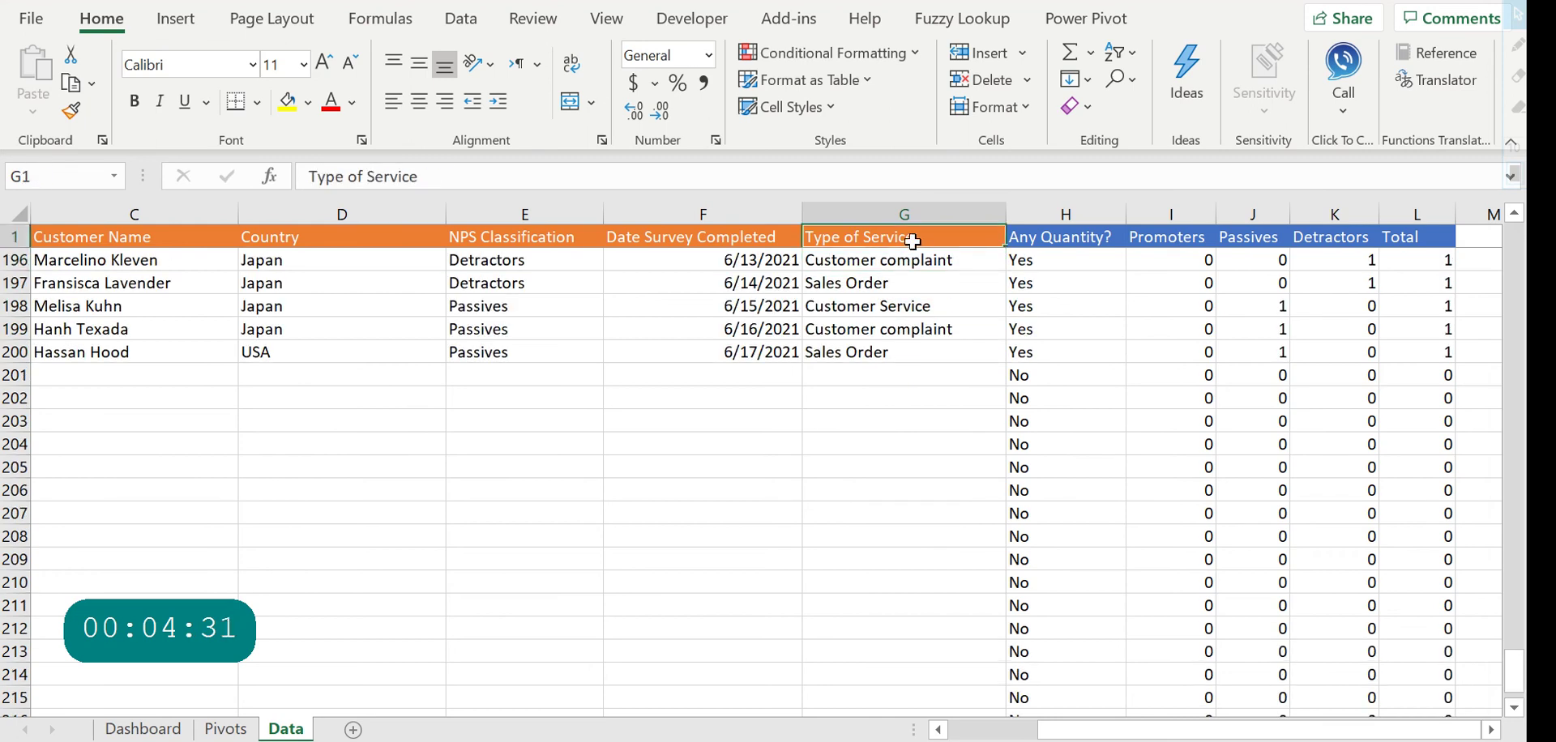
key(Down)
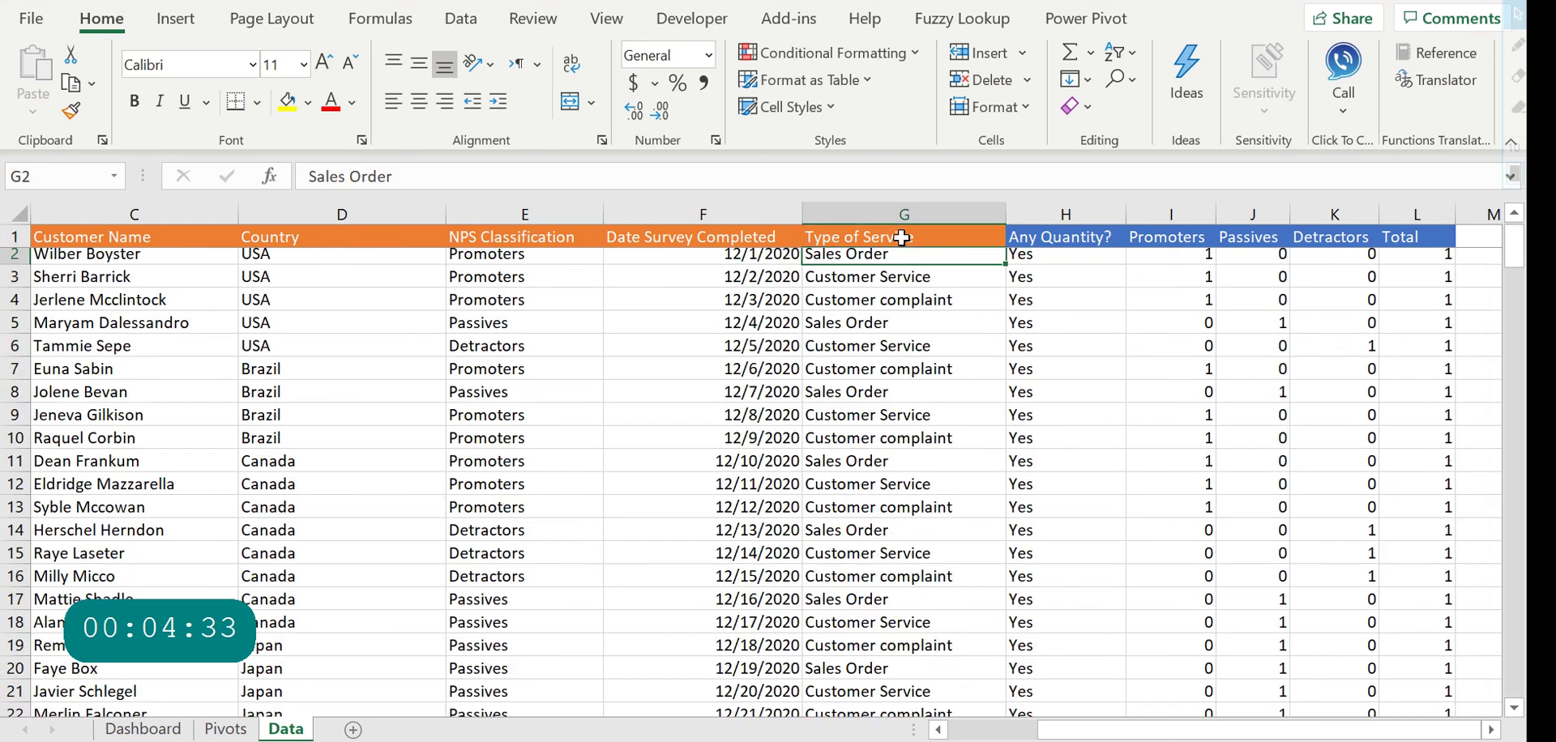
key(Up)
key(ctrl+shift+Down)
key(ctrl+shift+Left)
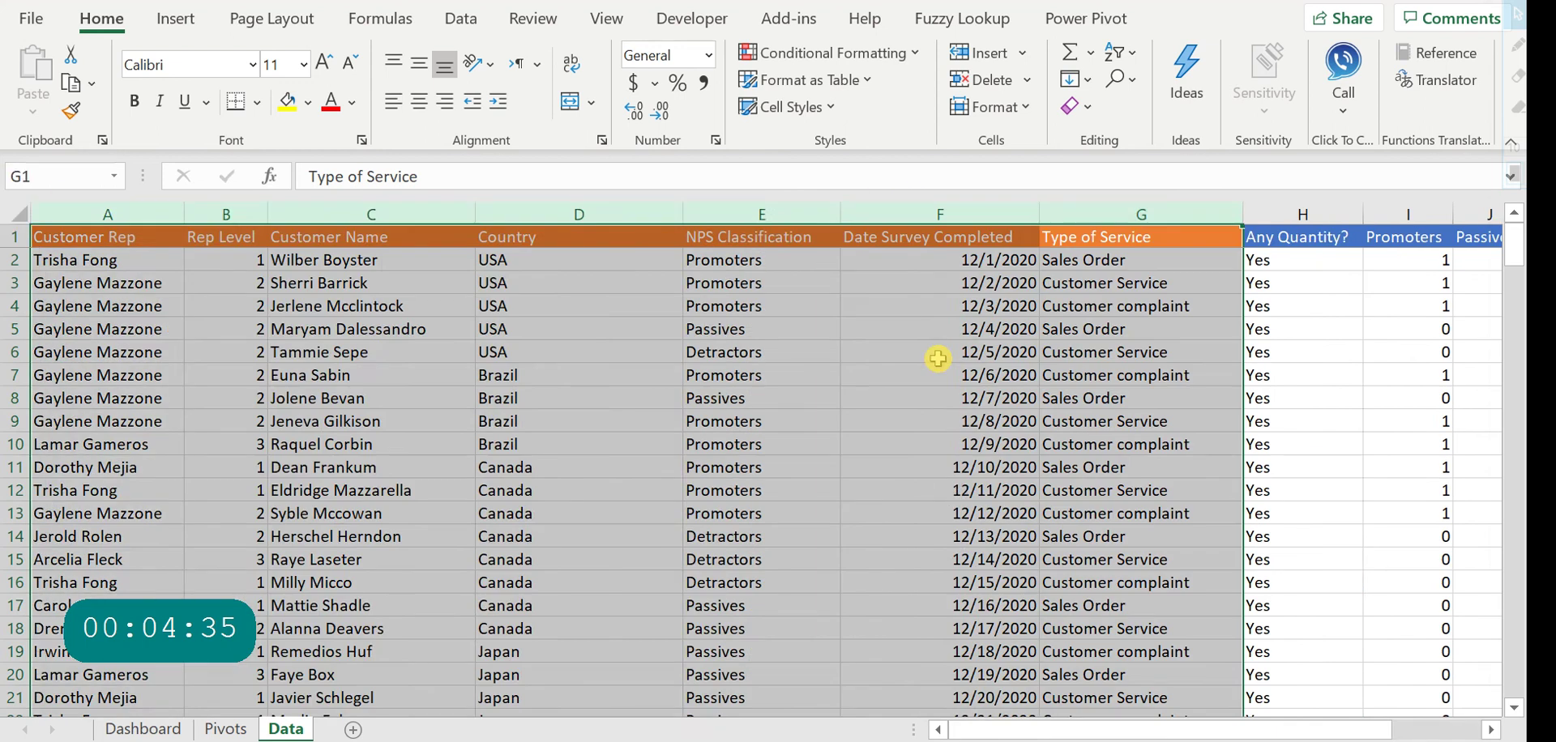
click(1336, 253)
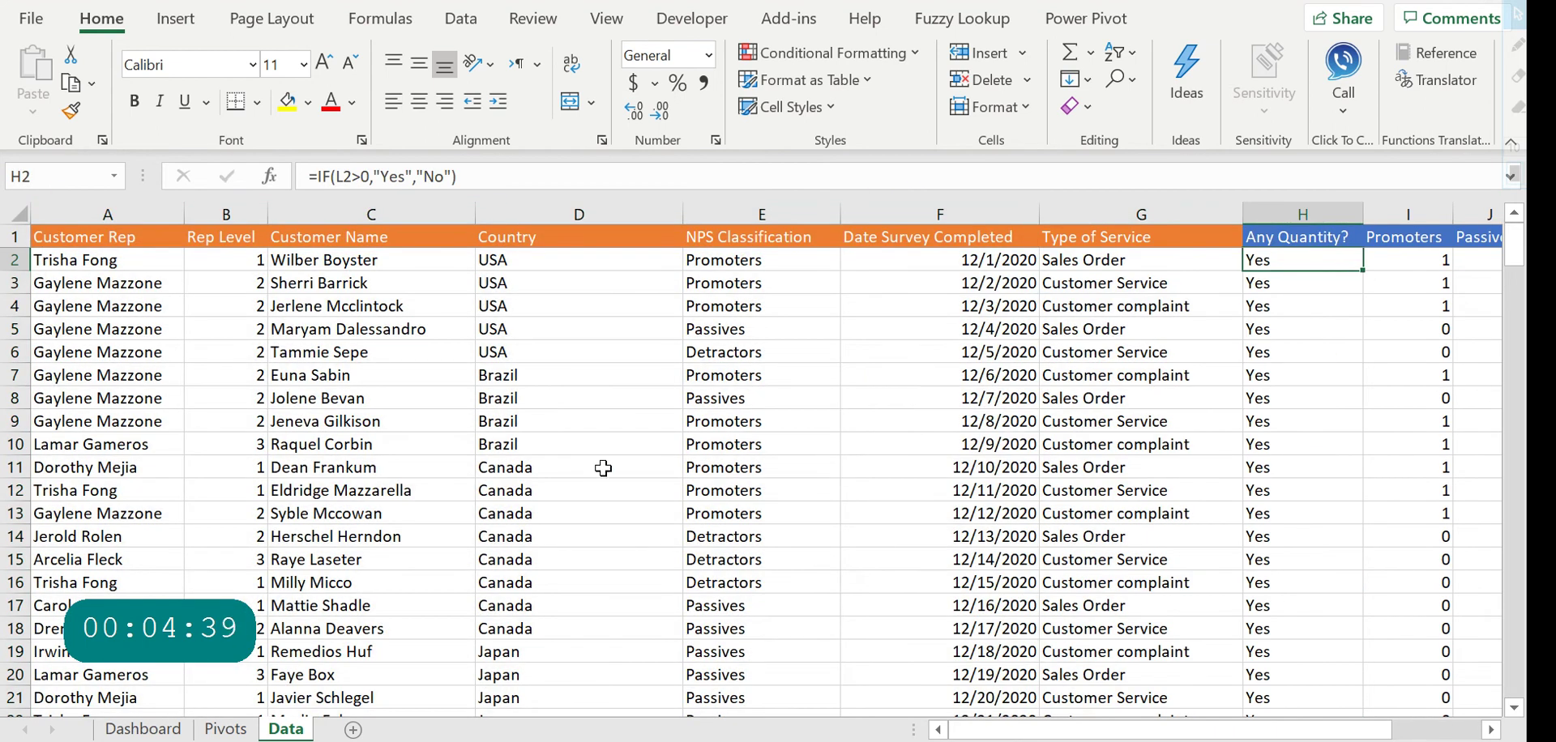
Bring up the Pivots sheet with its NPS score per Customer rep pivot, filtered to Any Quantity? Yes
click(226, 728)
click(555, 585)
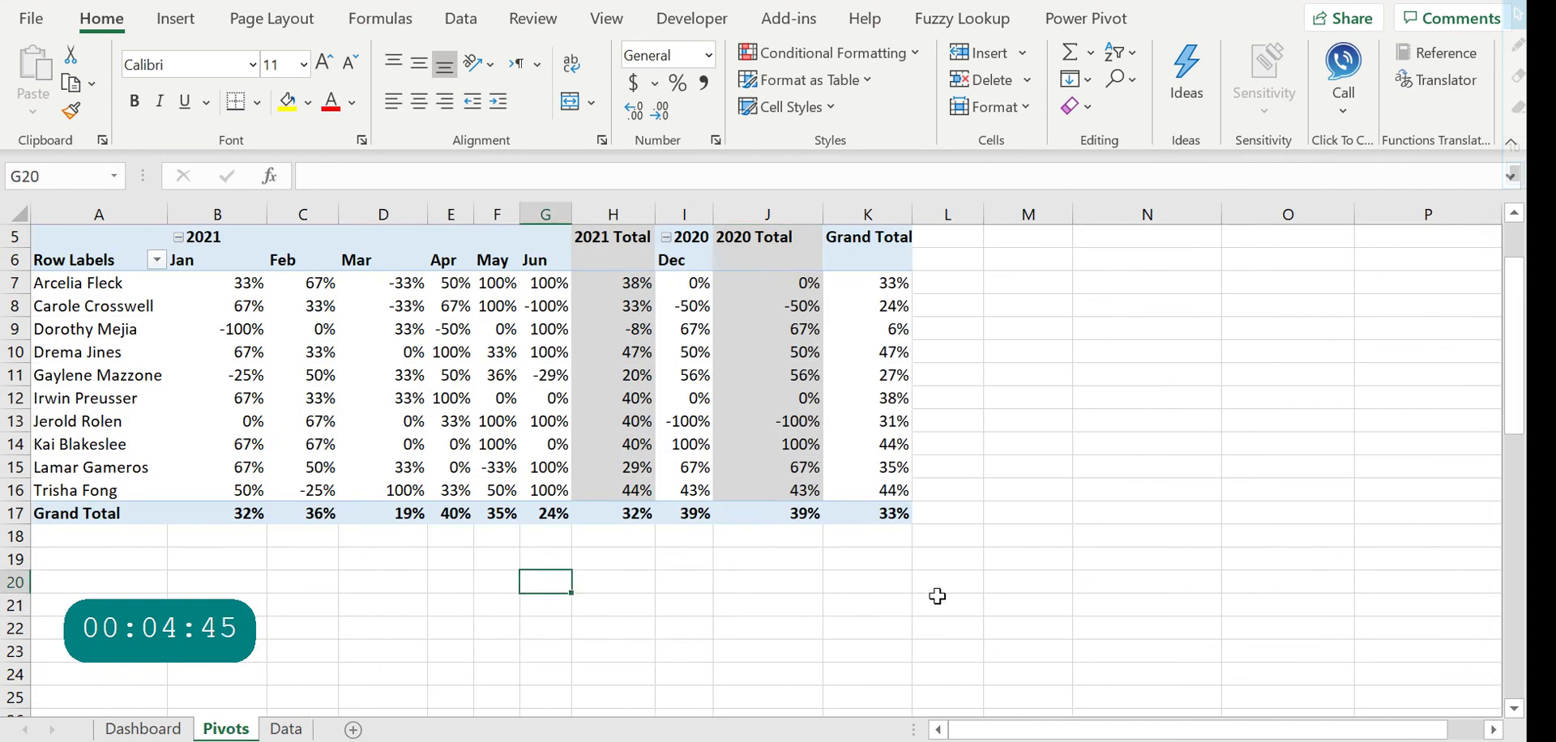
click(1514, 240)
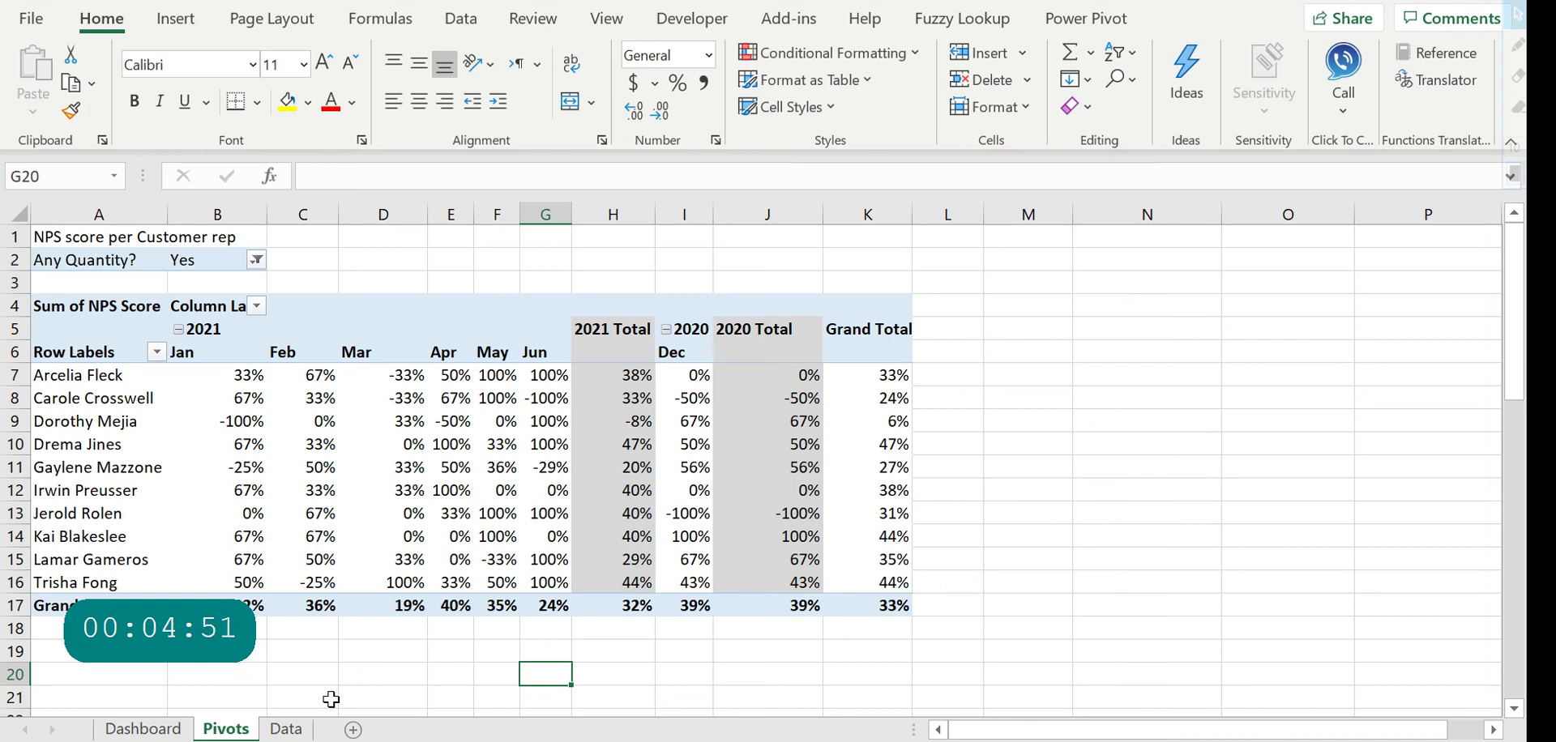
On the Data sheet, select entire columns A through L, Customer Rep to Total
click(286, 728)
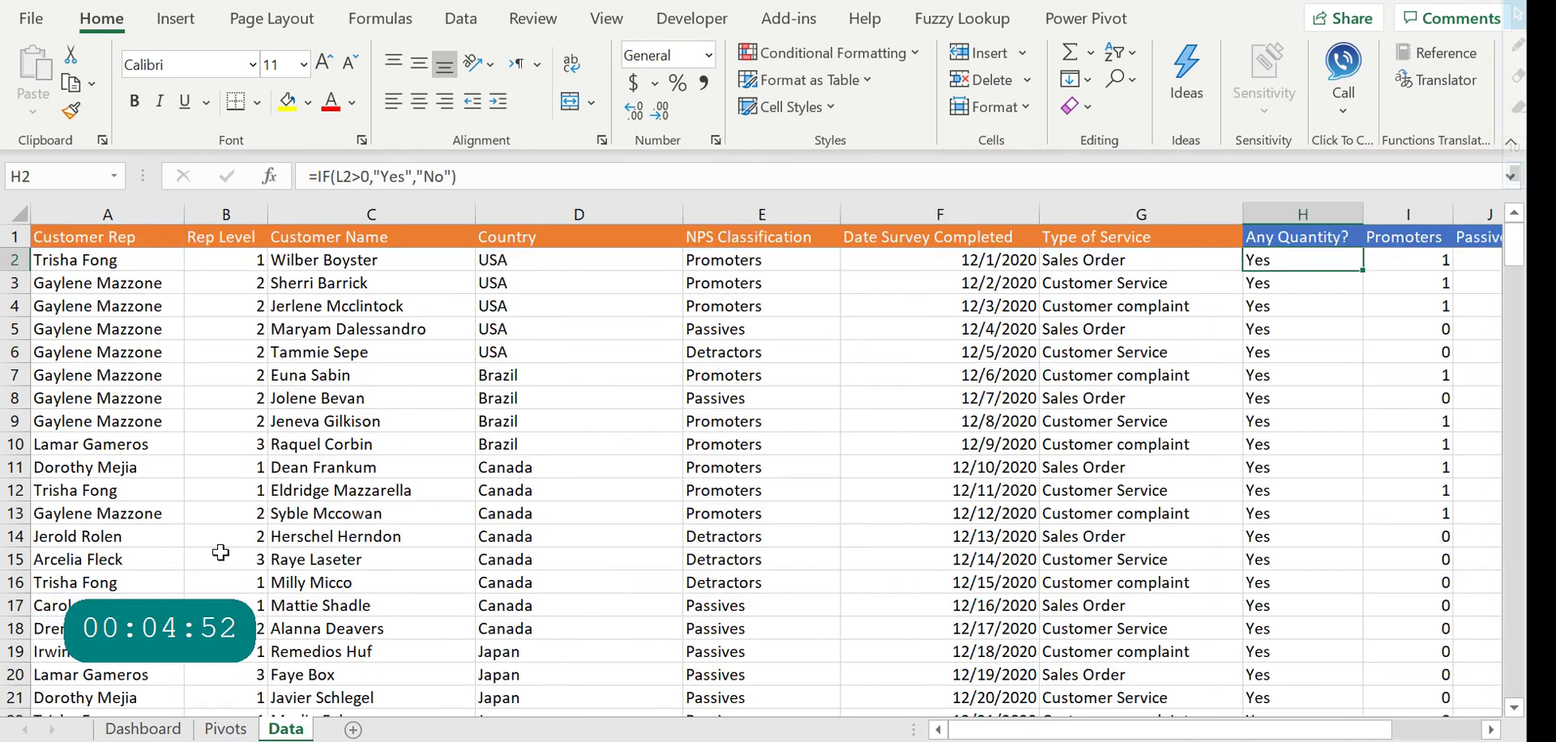
click(68, 209)
click(273, 397)
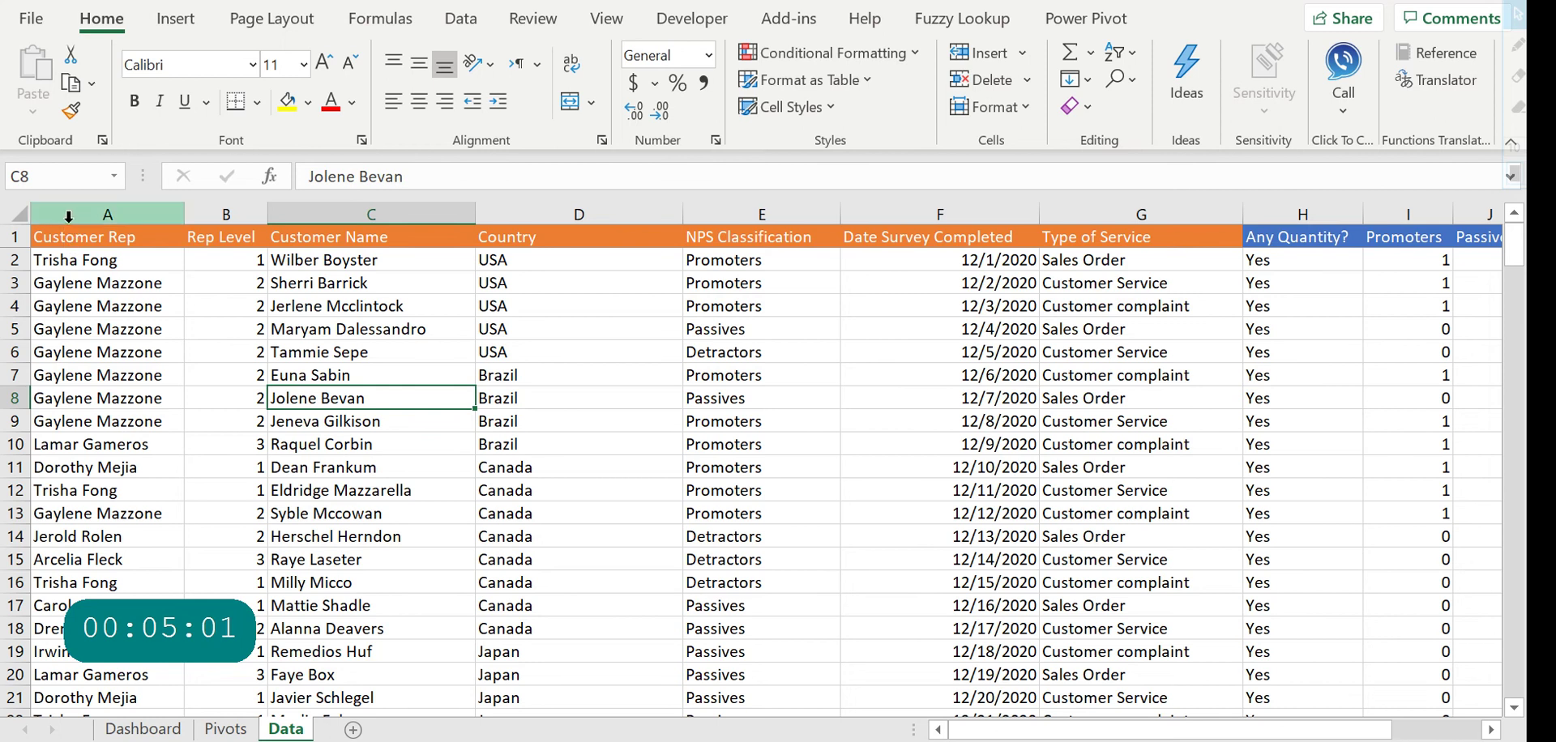
drag(51, 209, 1389, 218)
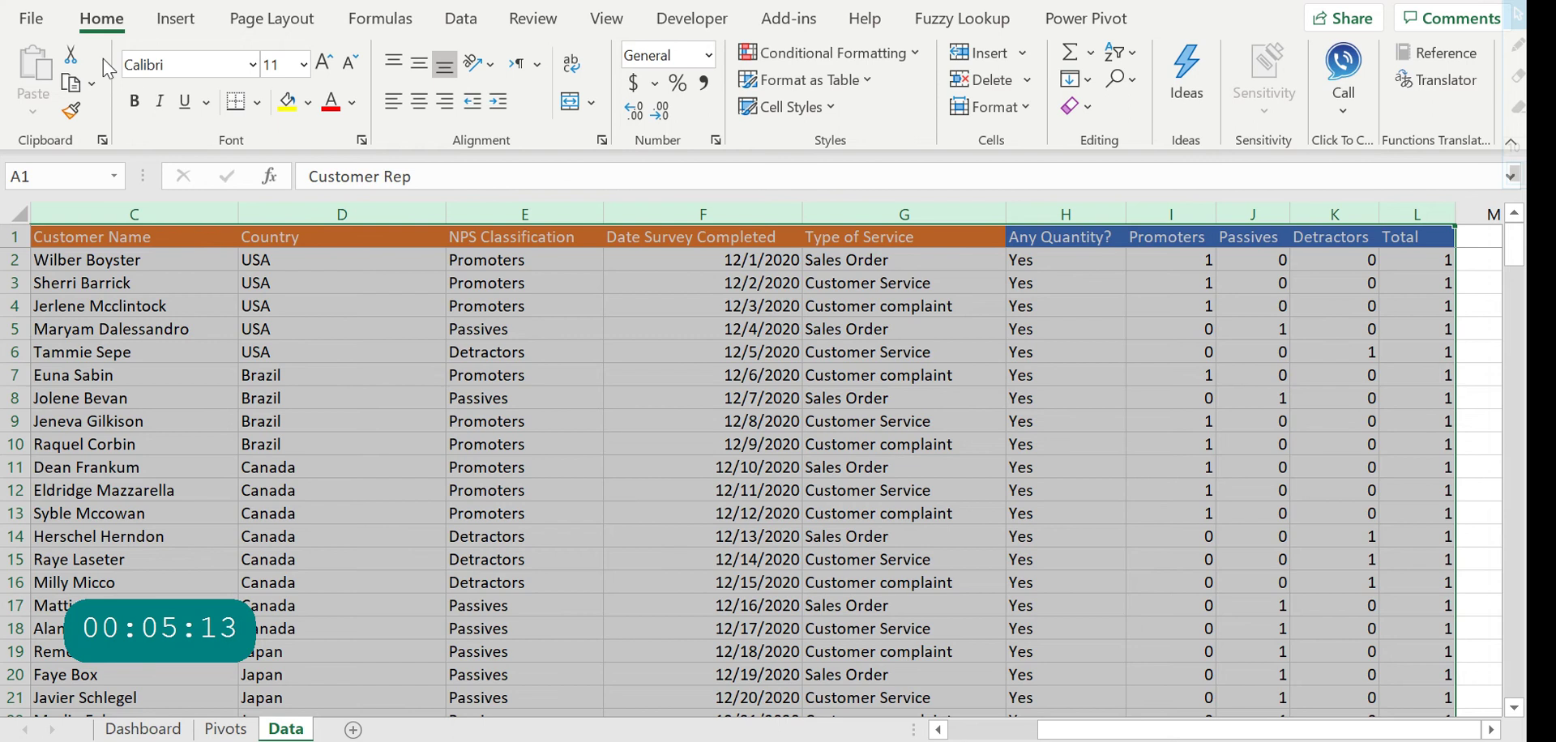
Insert a PivotTable from Data!$A:$L on a new worksheet
click(174, 29)
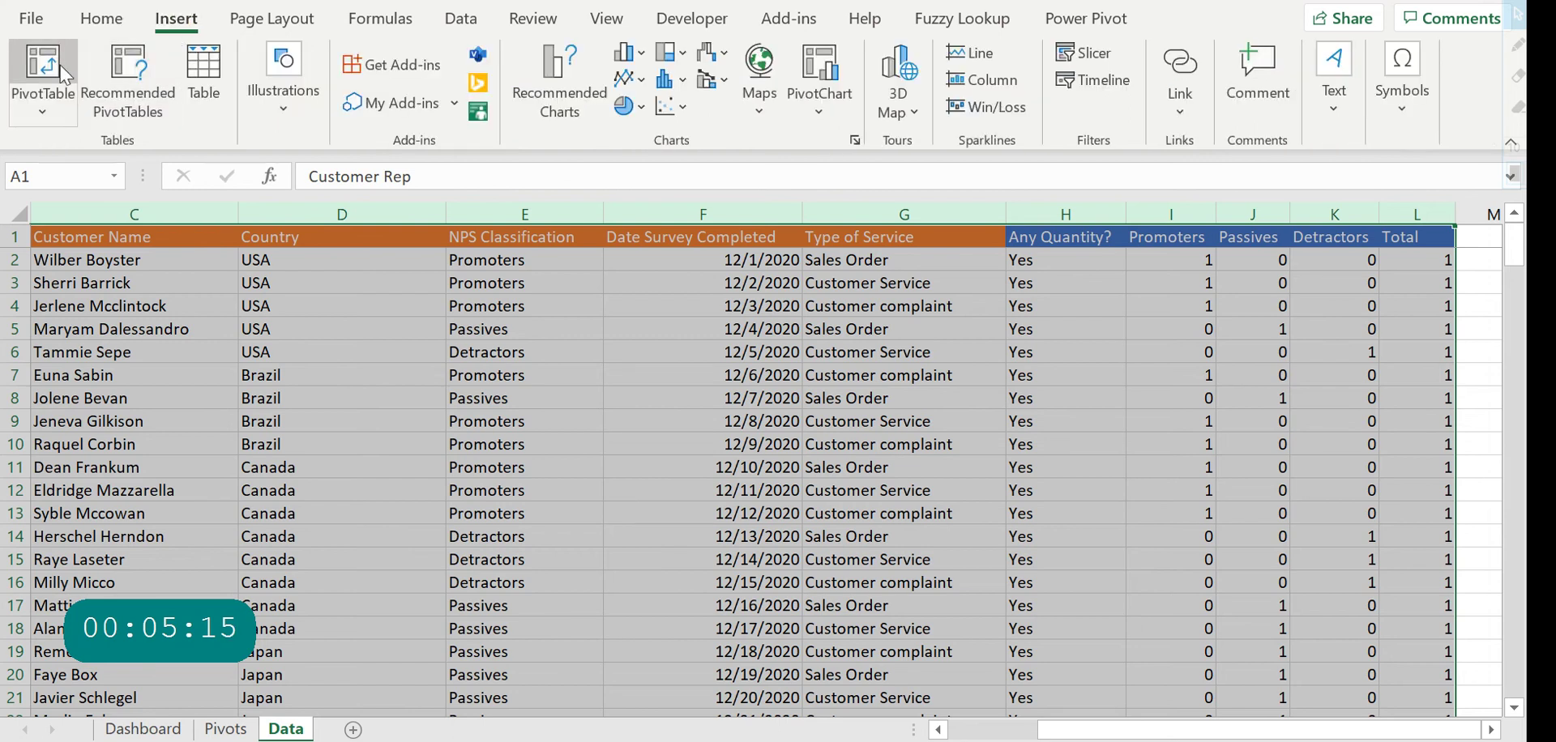
click(53, 61)
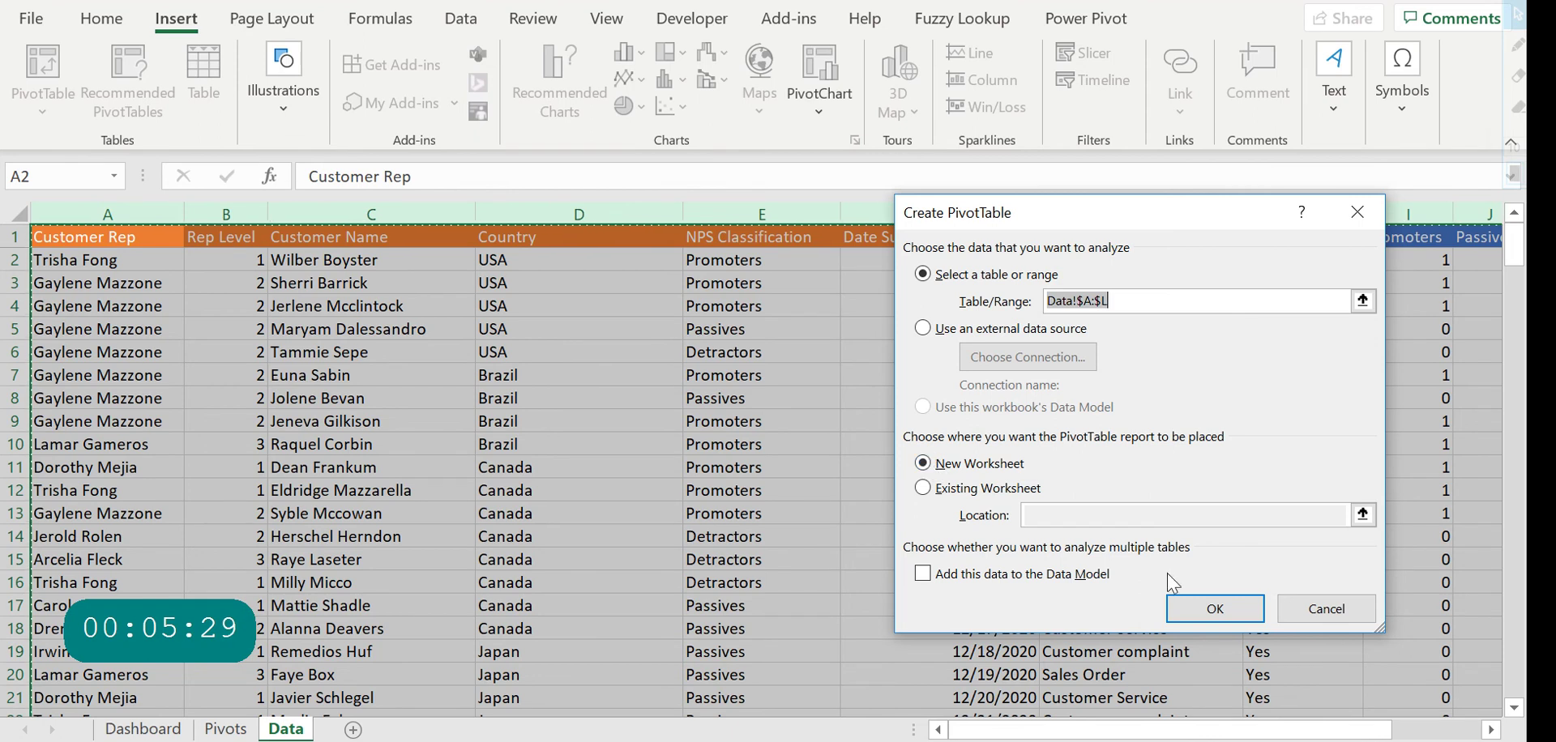
click(1196, 626)
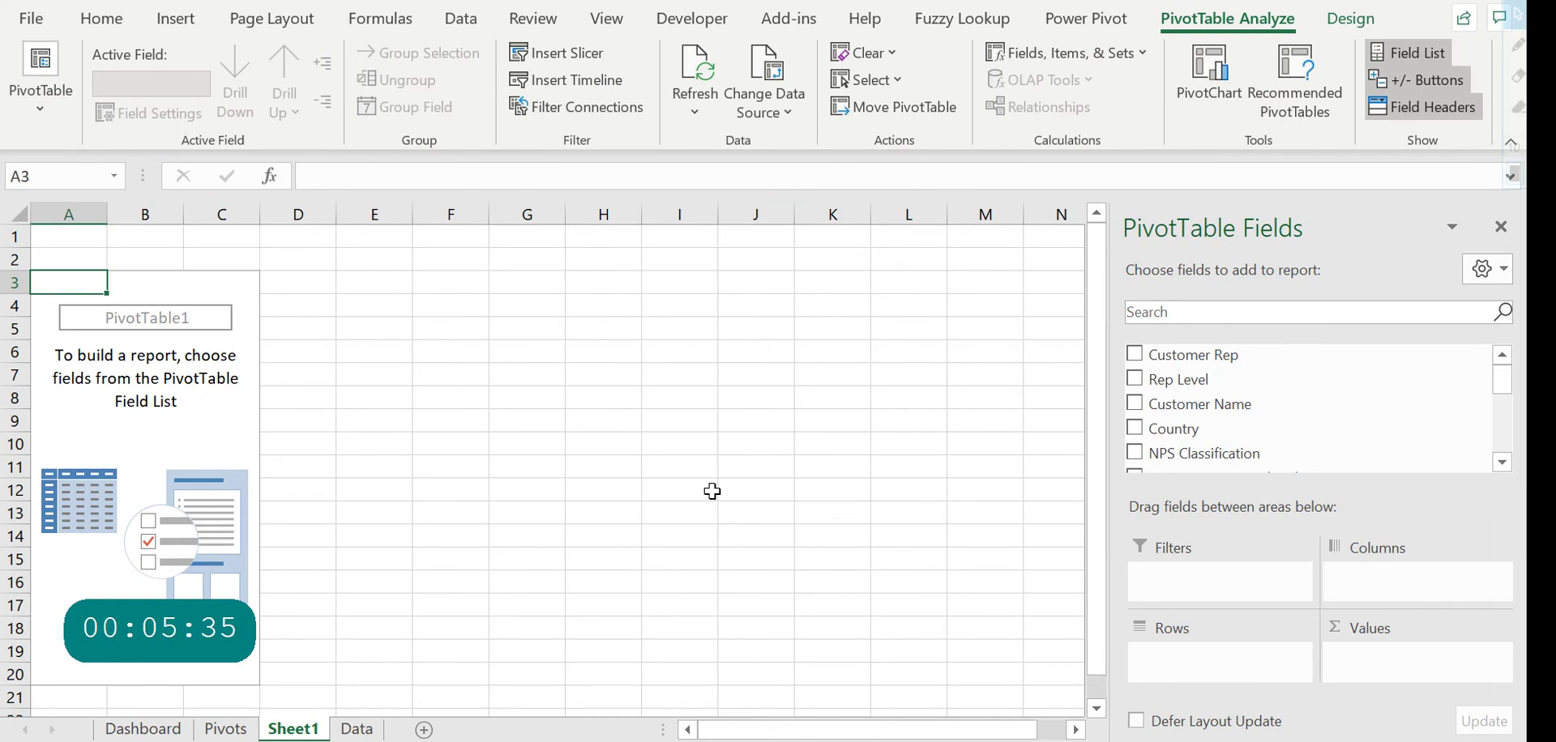
Put Customer Rep in the Sheet1 pivot's rows, comparing against the Pivots and Data sheets
click(225, 729)
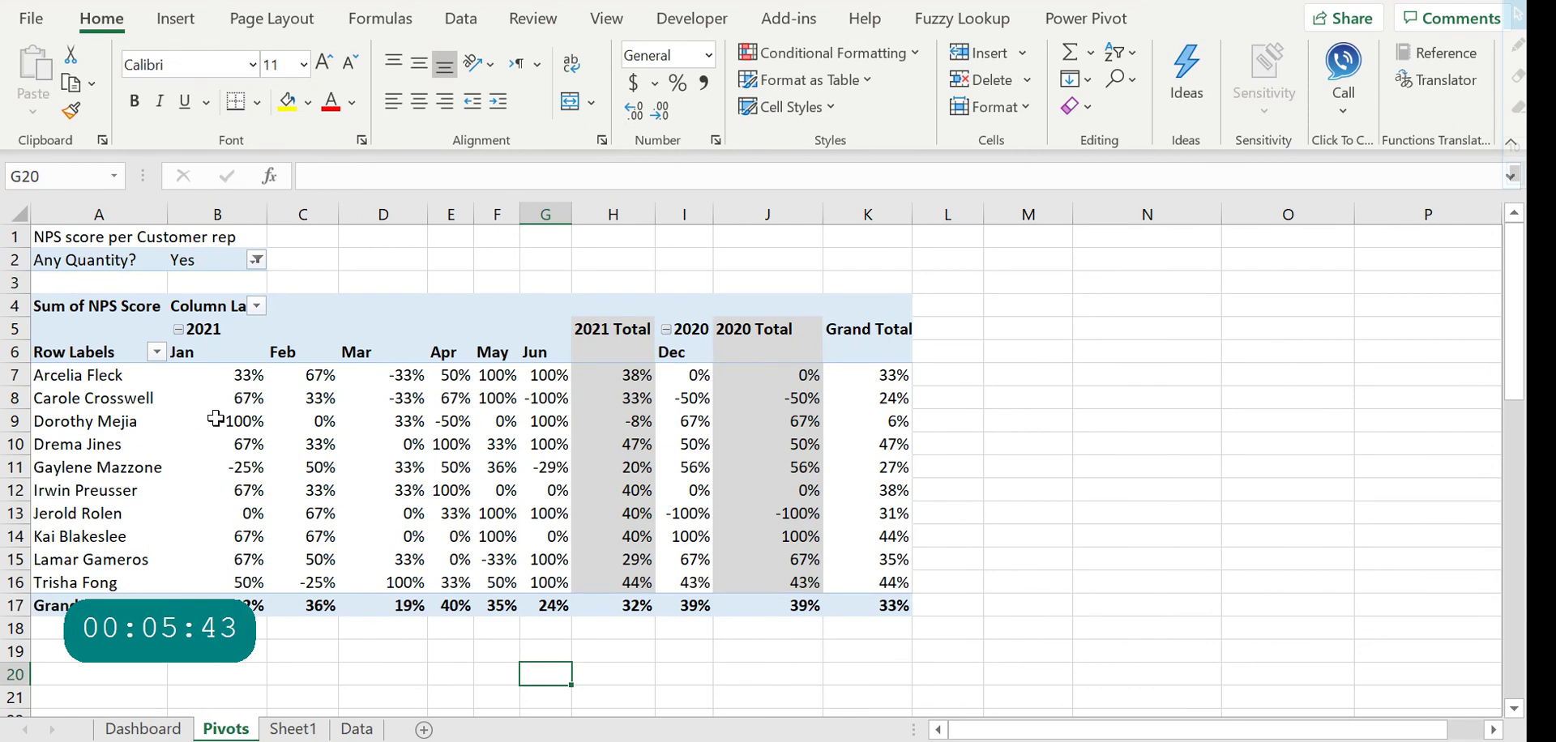
click(293, 728)
drag(1193, 354, 1202, 695)
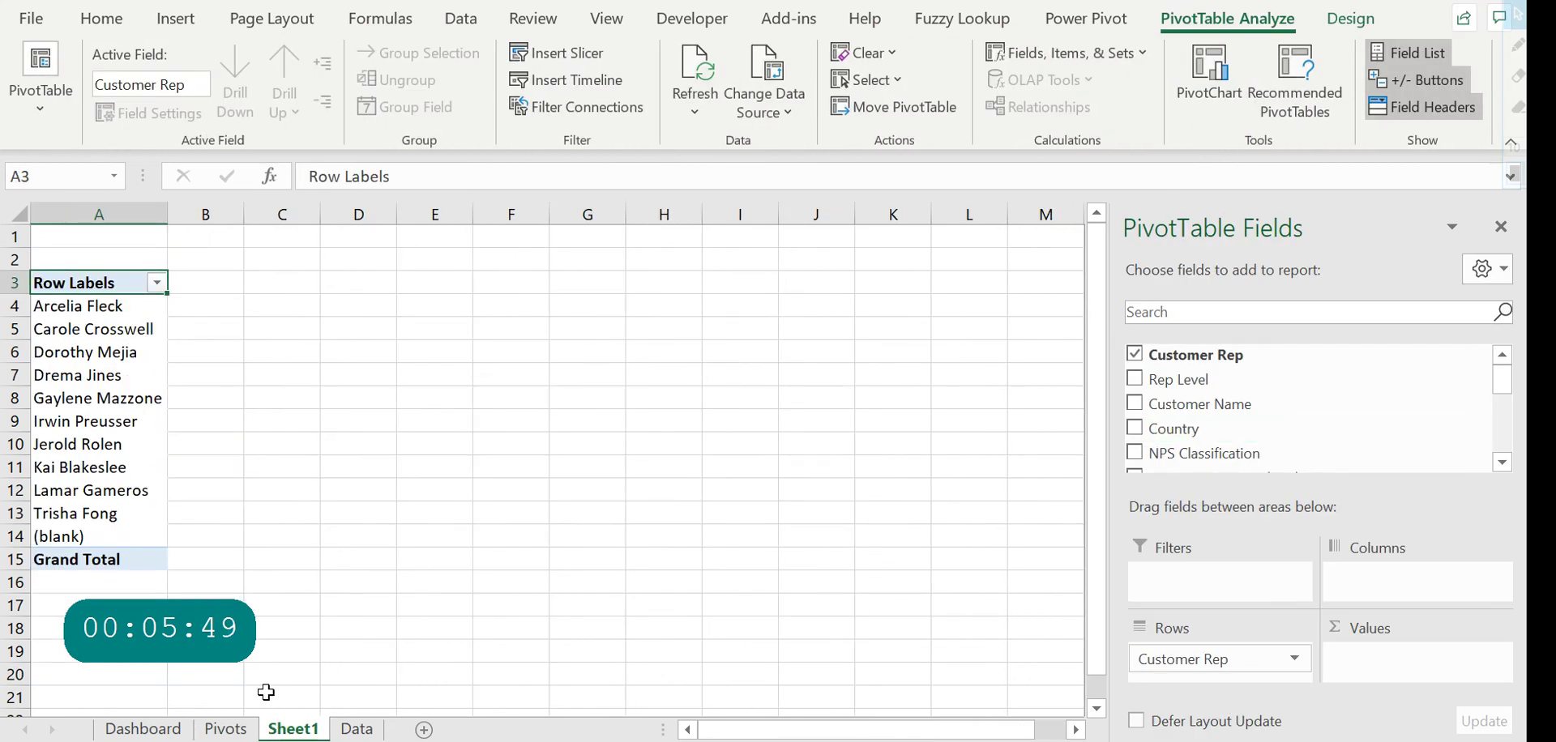
click(357, 729)
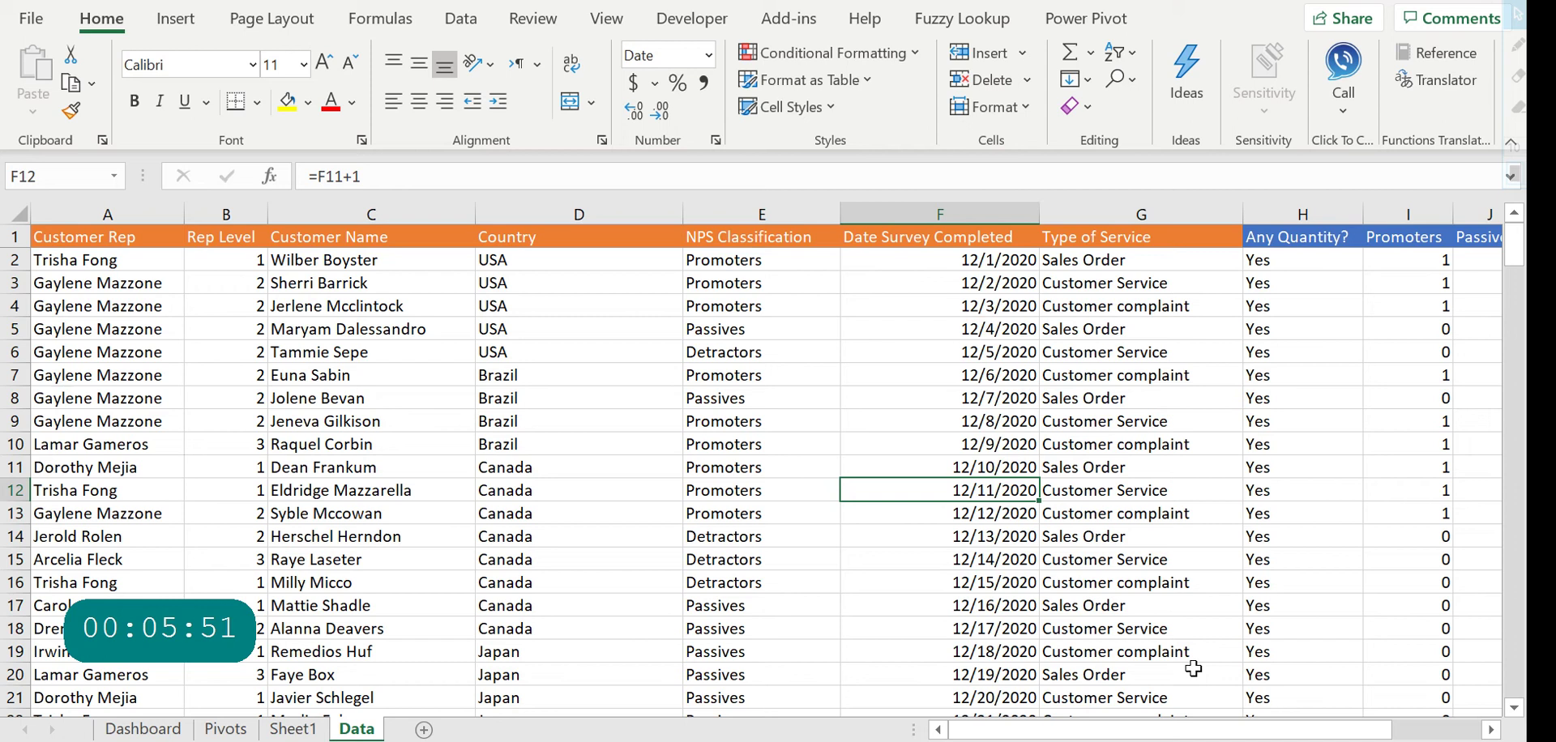
drag(1258, 729, 1346, 718)
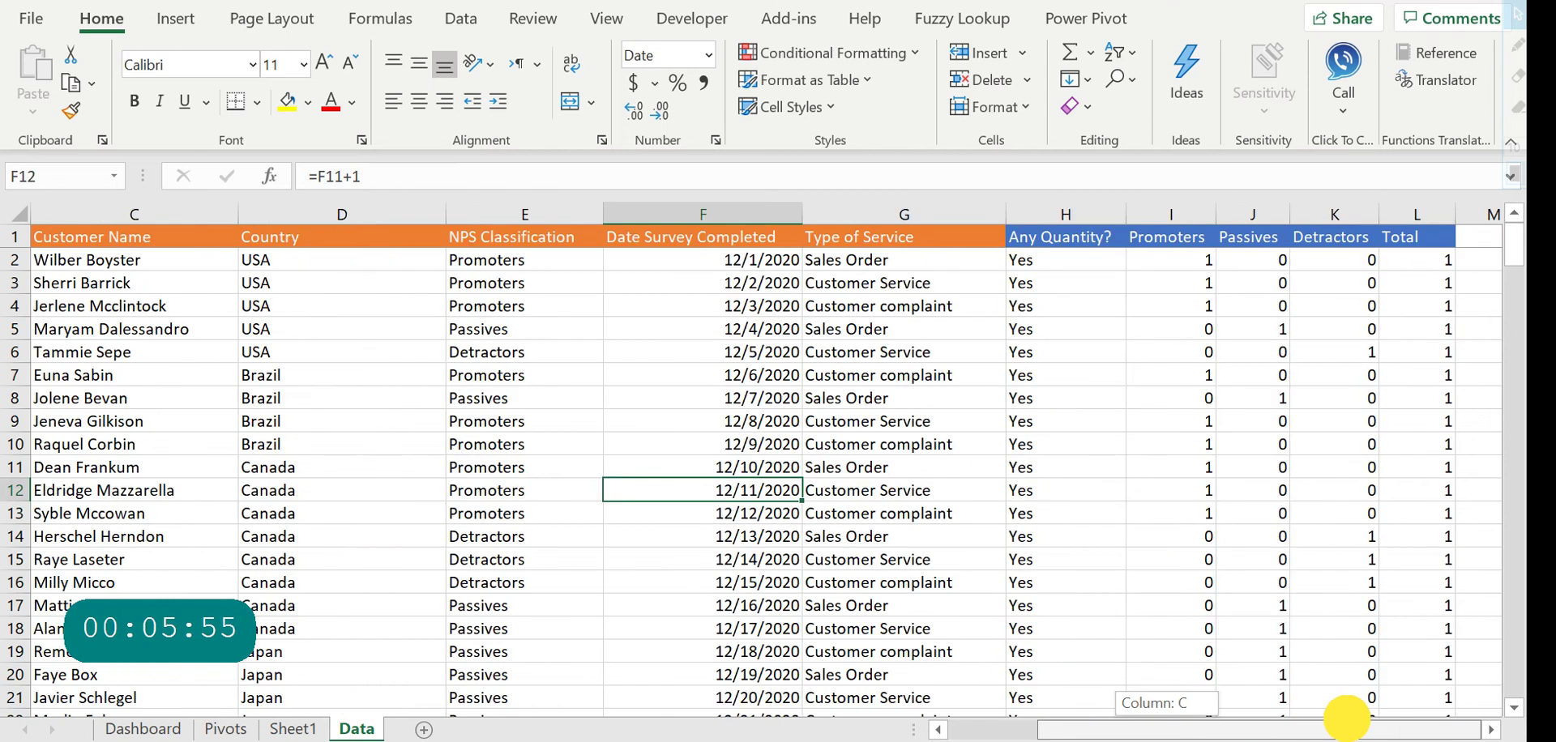
drag(1346, 718, 1346, 718)
click(1475, 265)
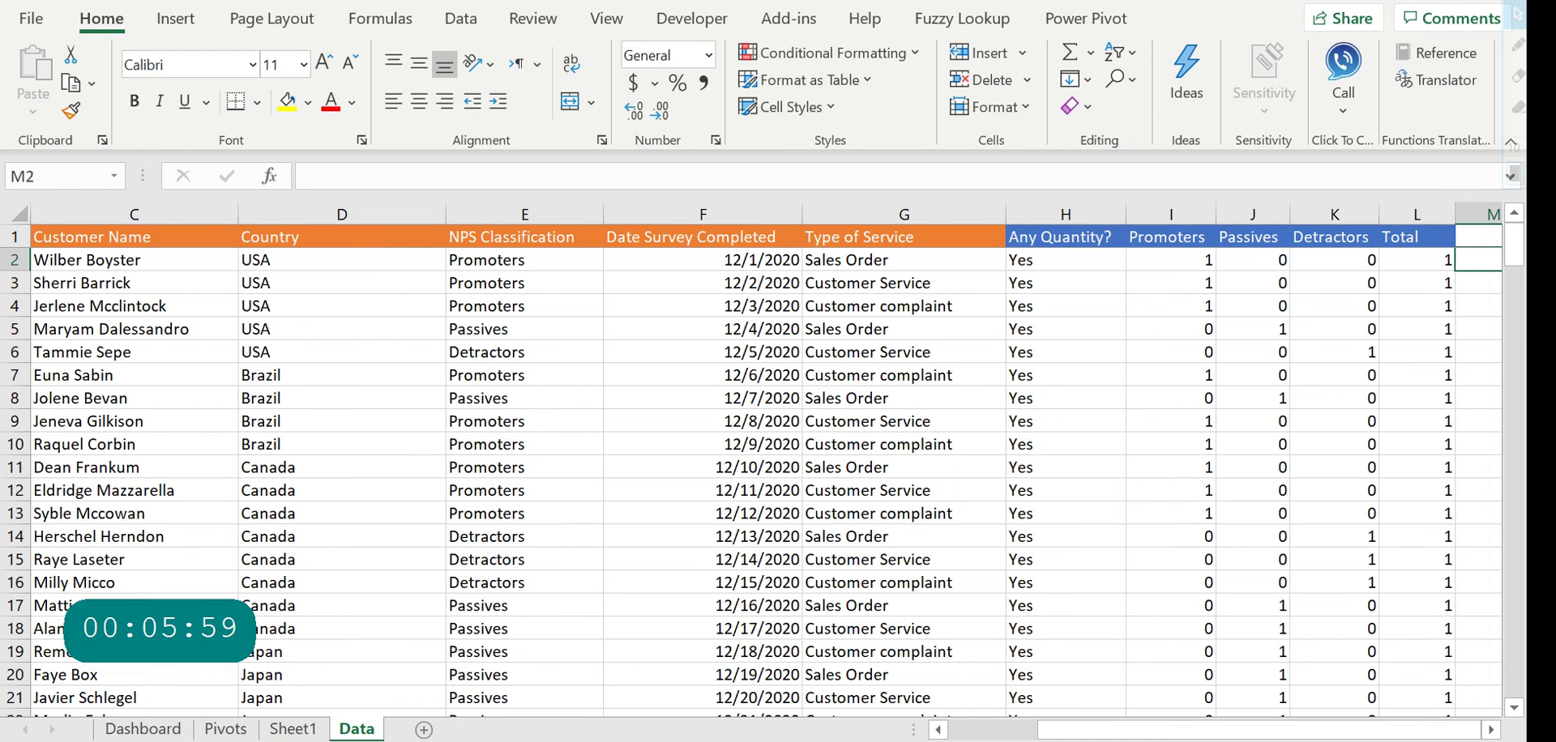
click(959, 729)
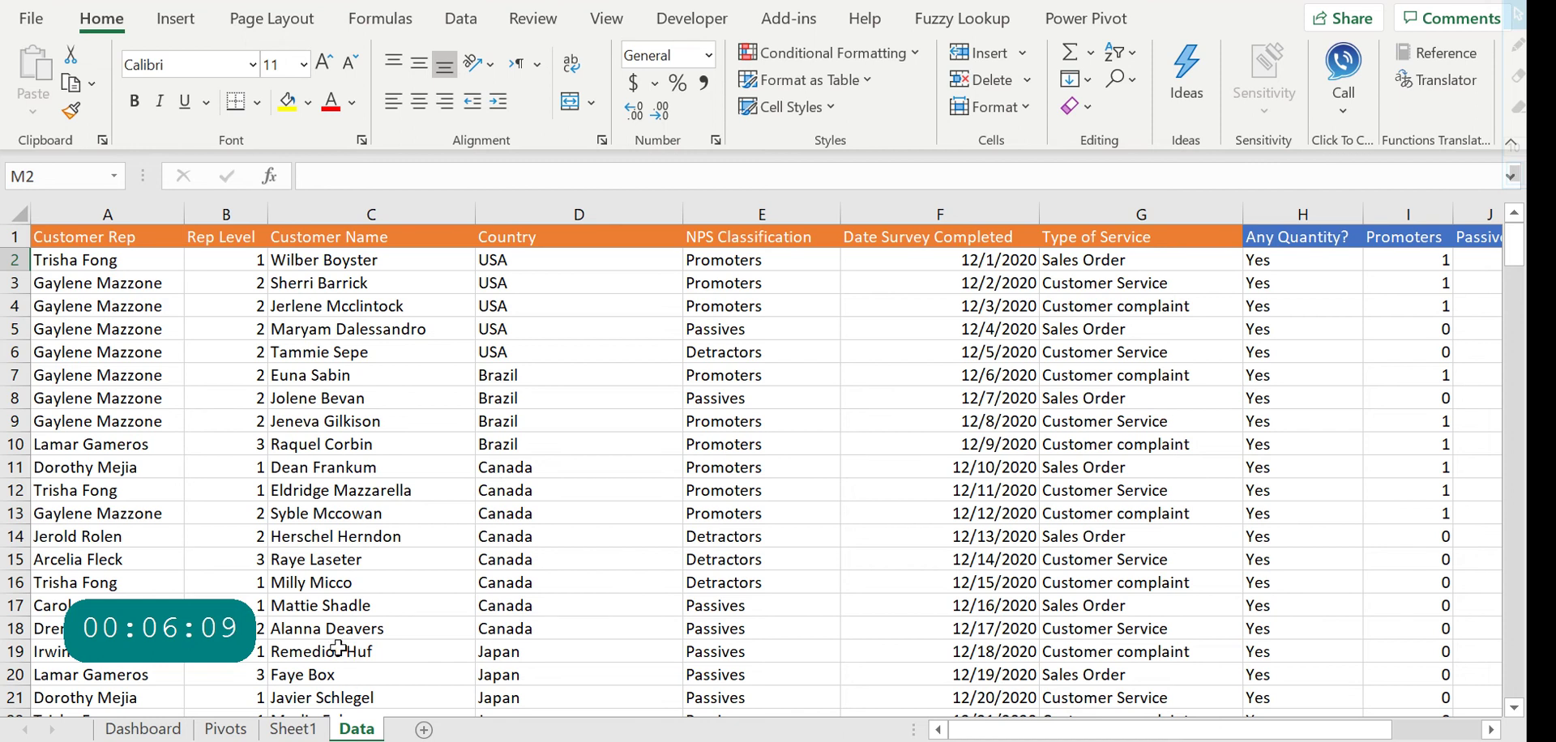
click(293, 728)
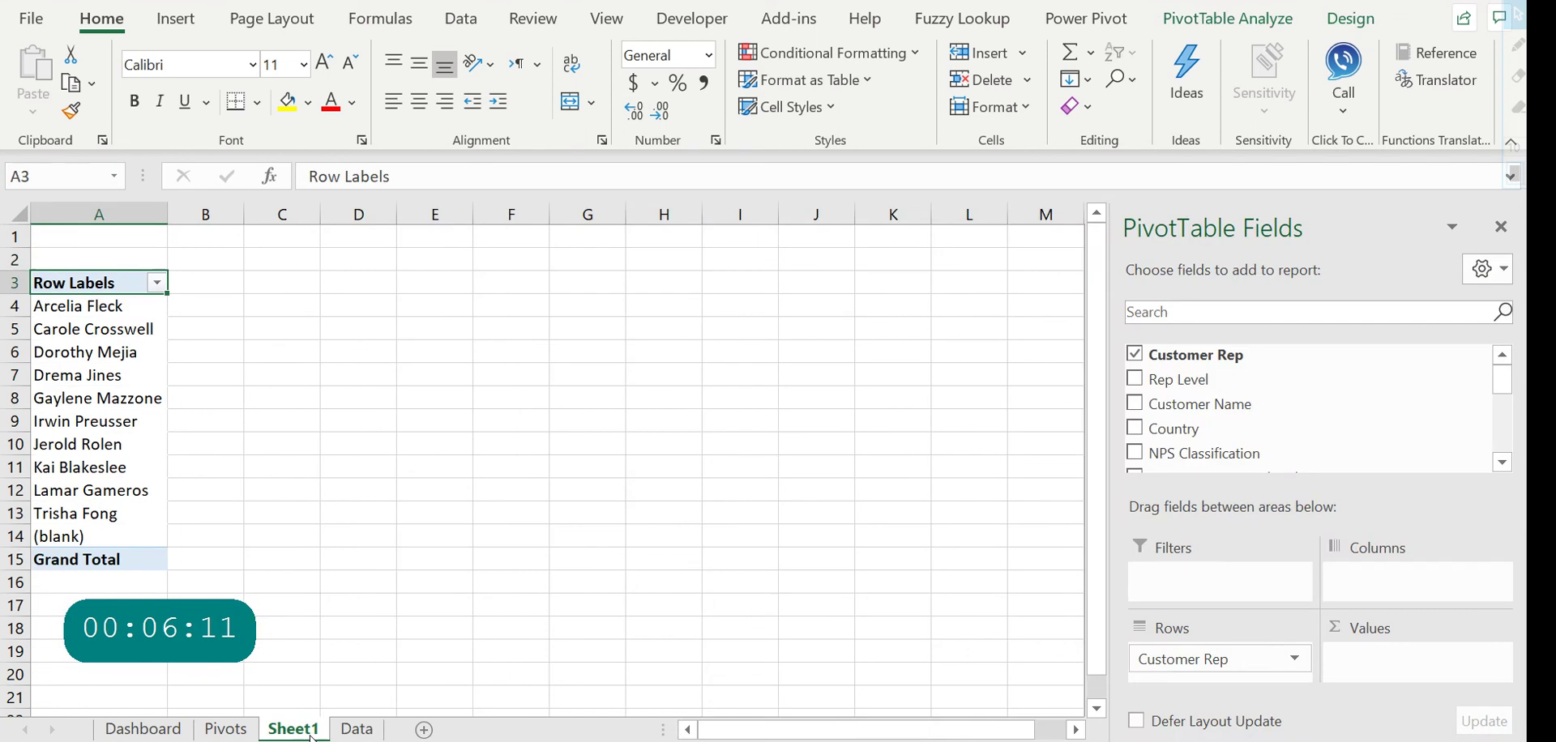
click(149, 402)
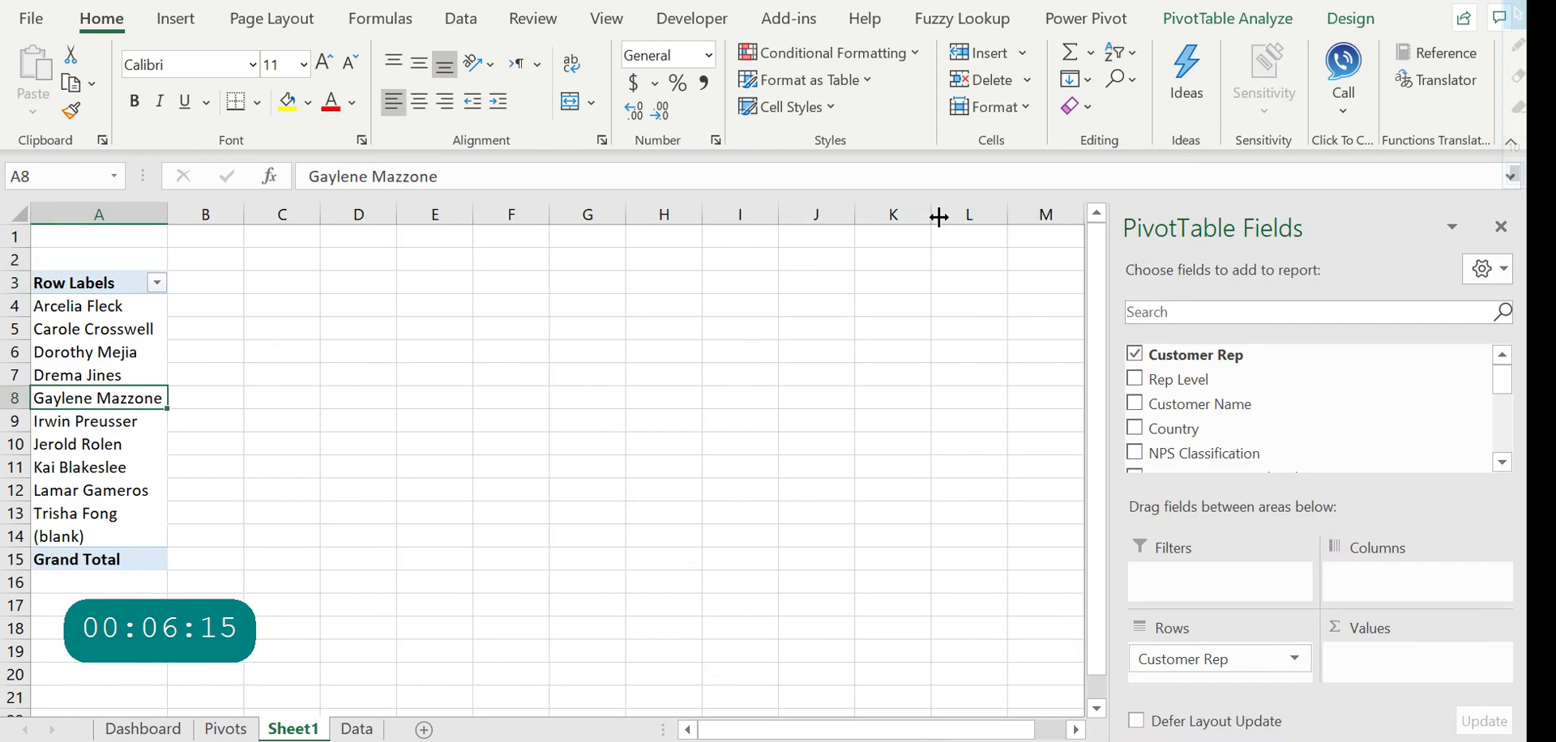
Review the existing NPS Score calculated field, then close the Calculated Field dialog
click(1215, 24)
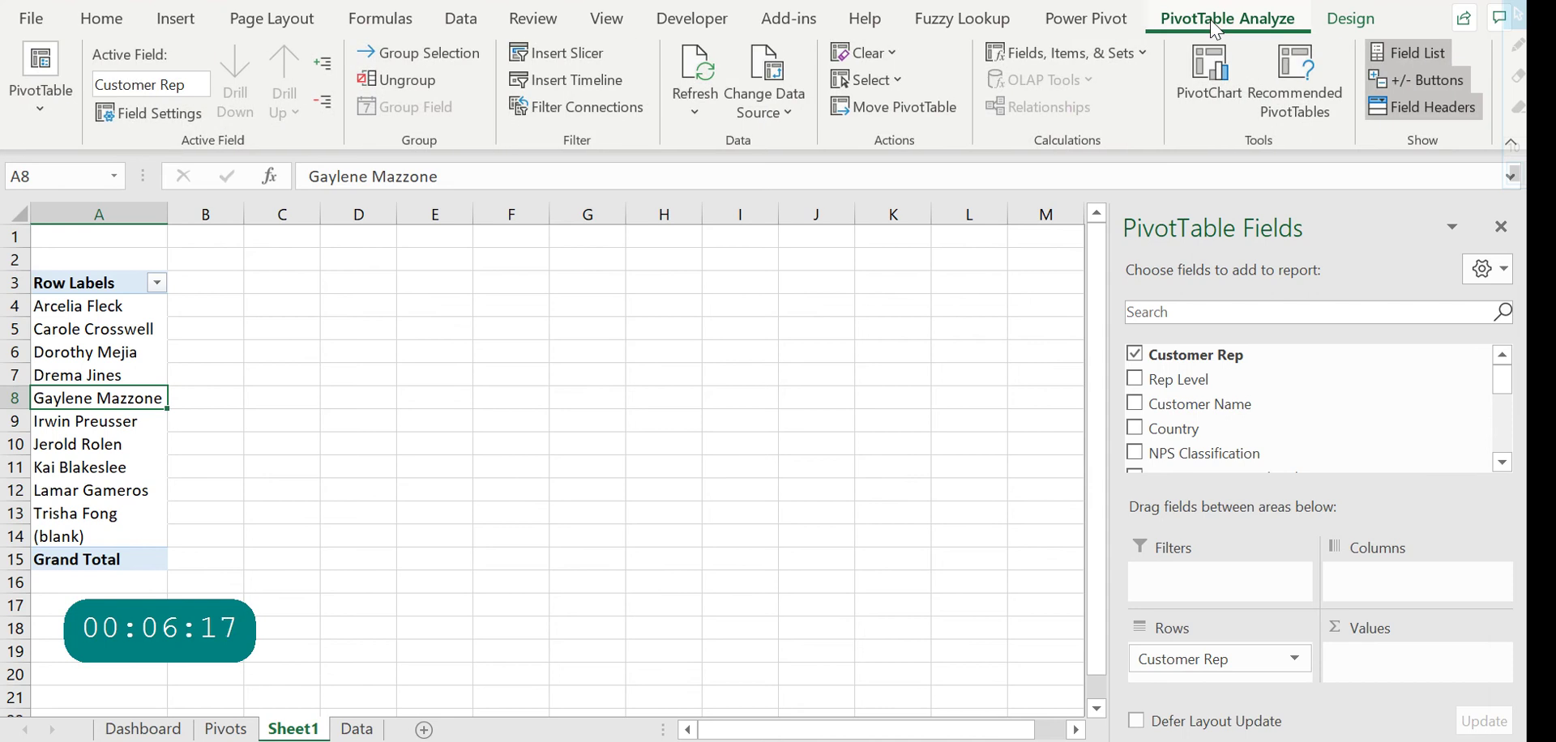
click(1118, 53)
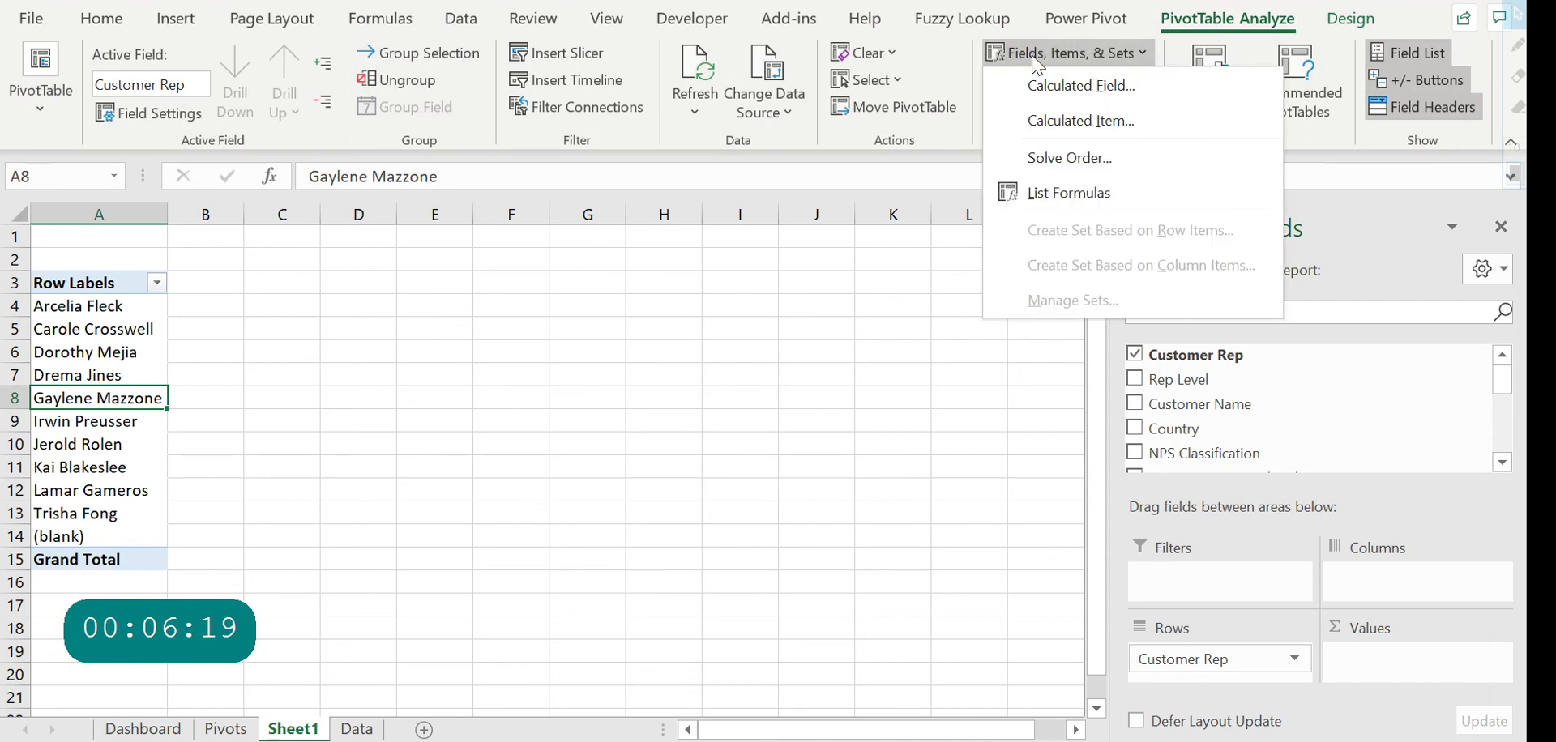
click(1160, 85)
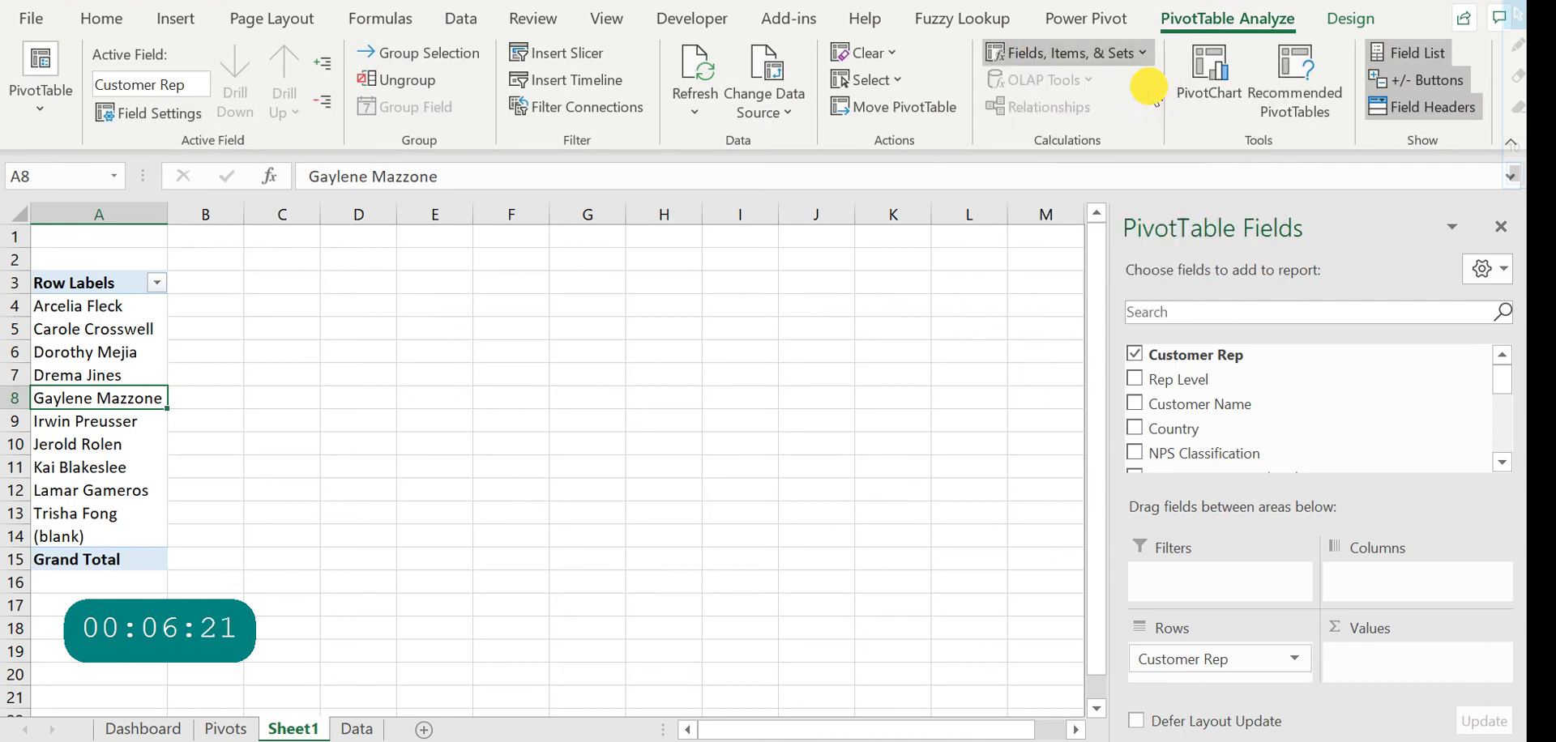
drag(1146, 237, 764, 265)
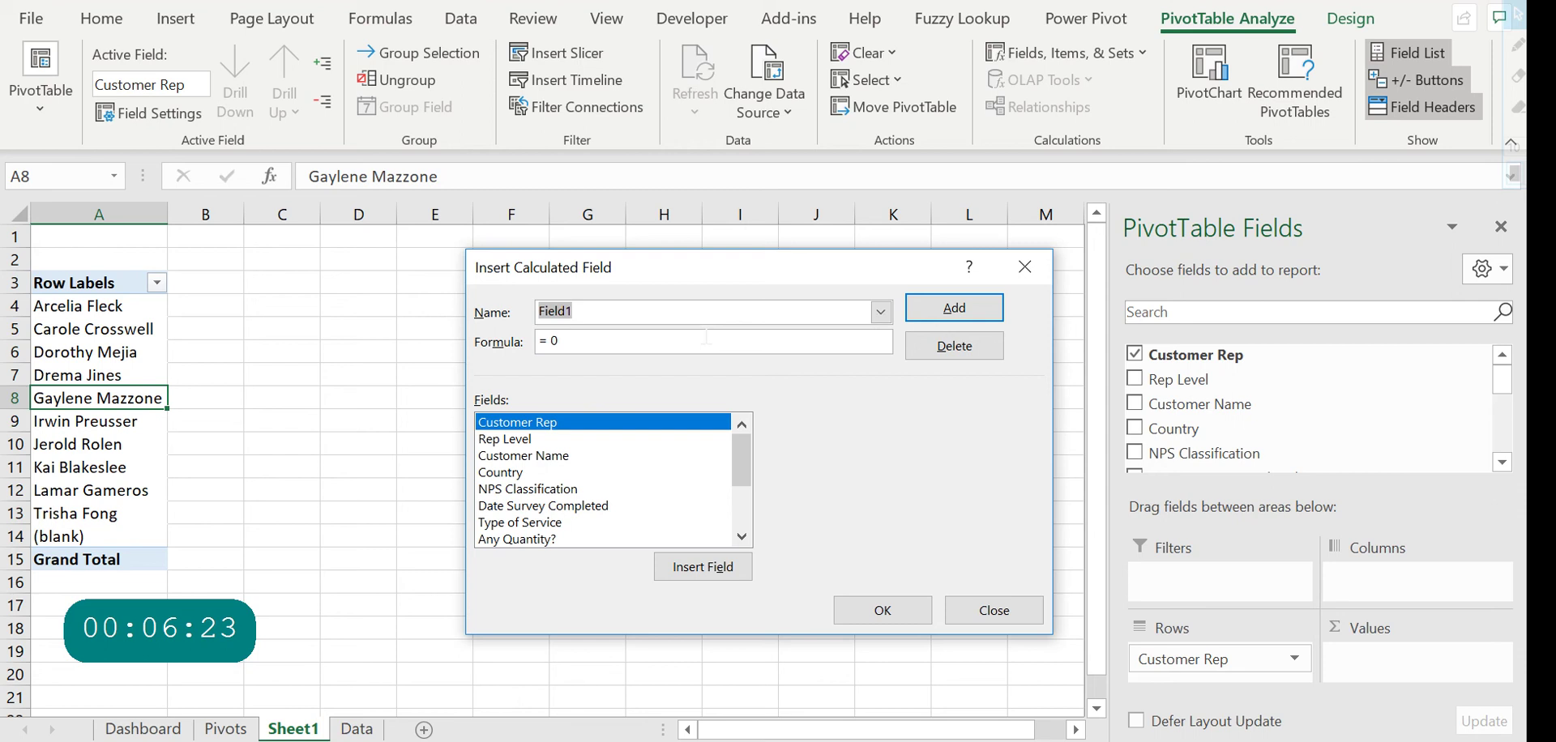
click(666, 315)
click(665, 315)
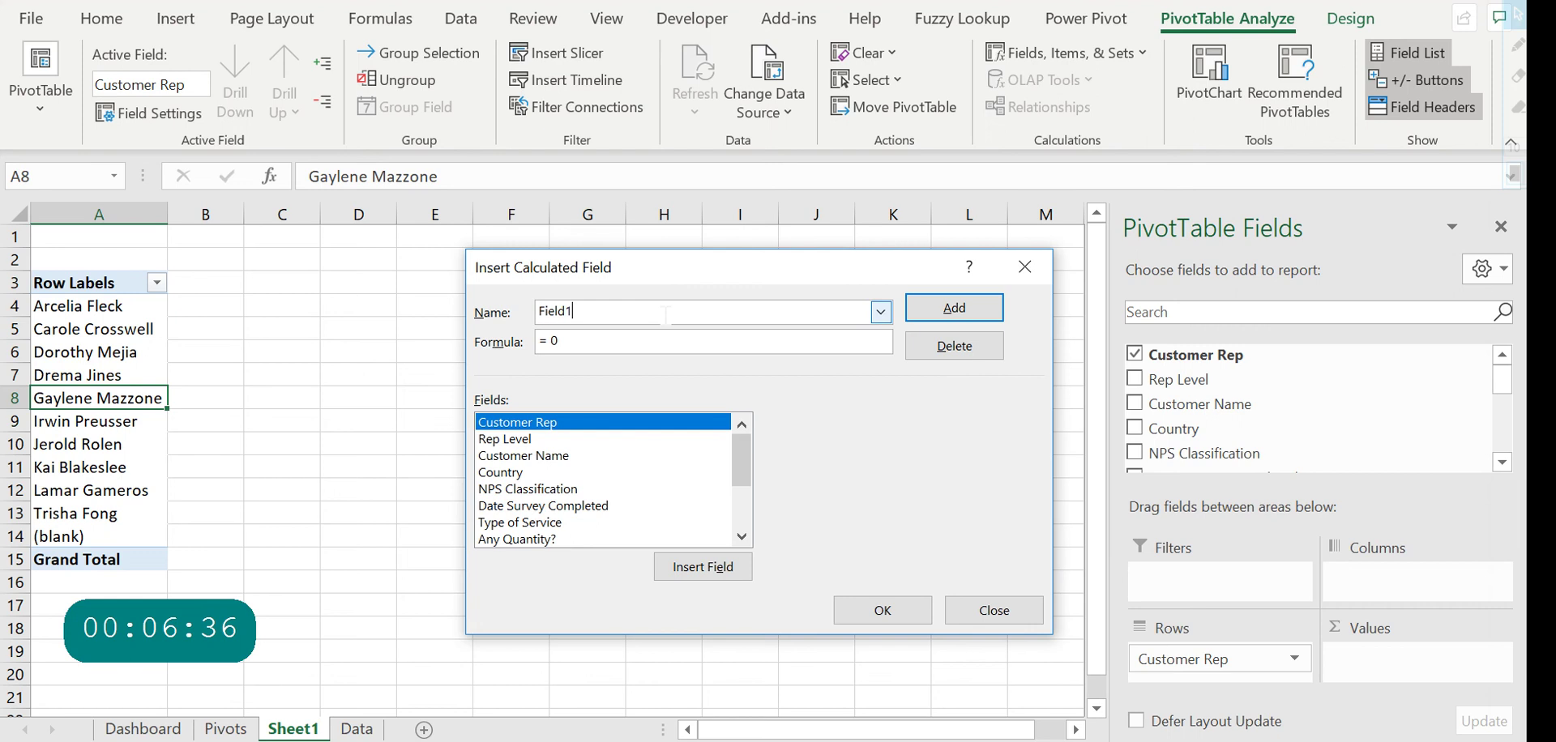
click(881, 312)
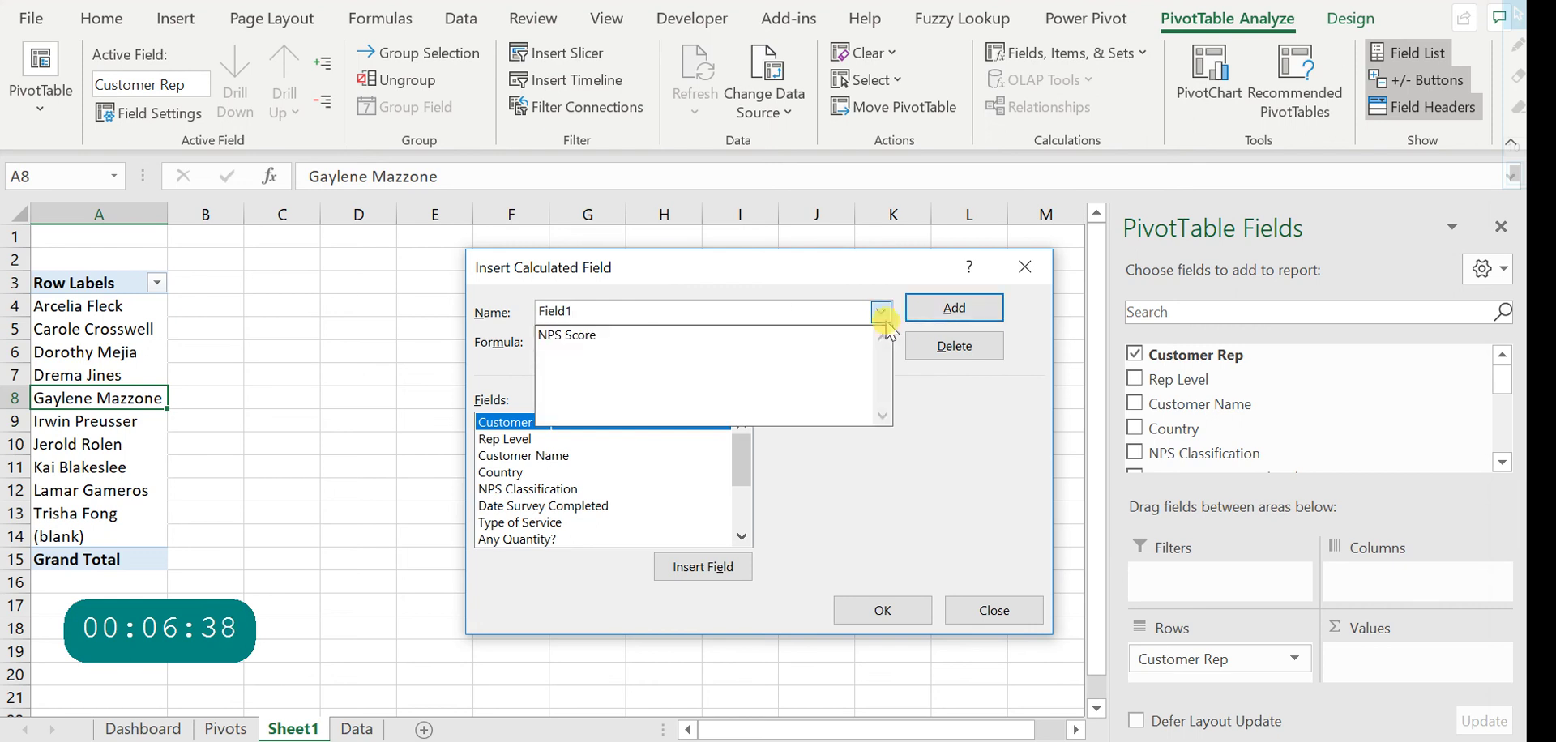
click(669, 335)
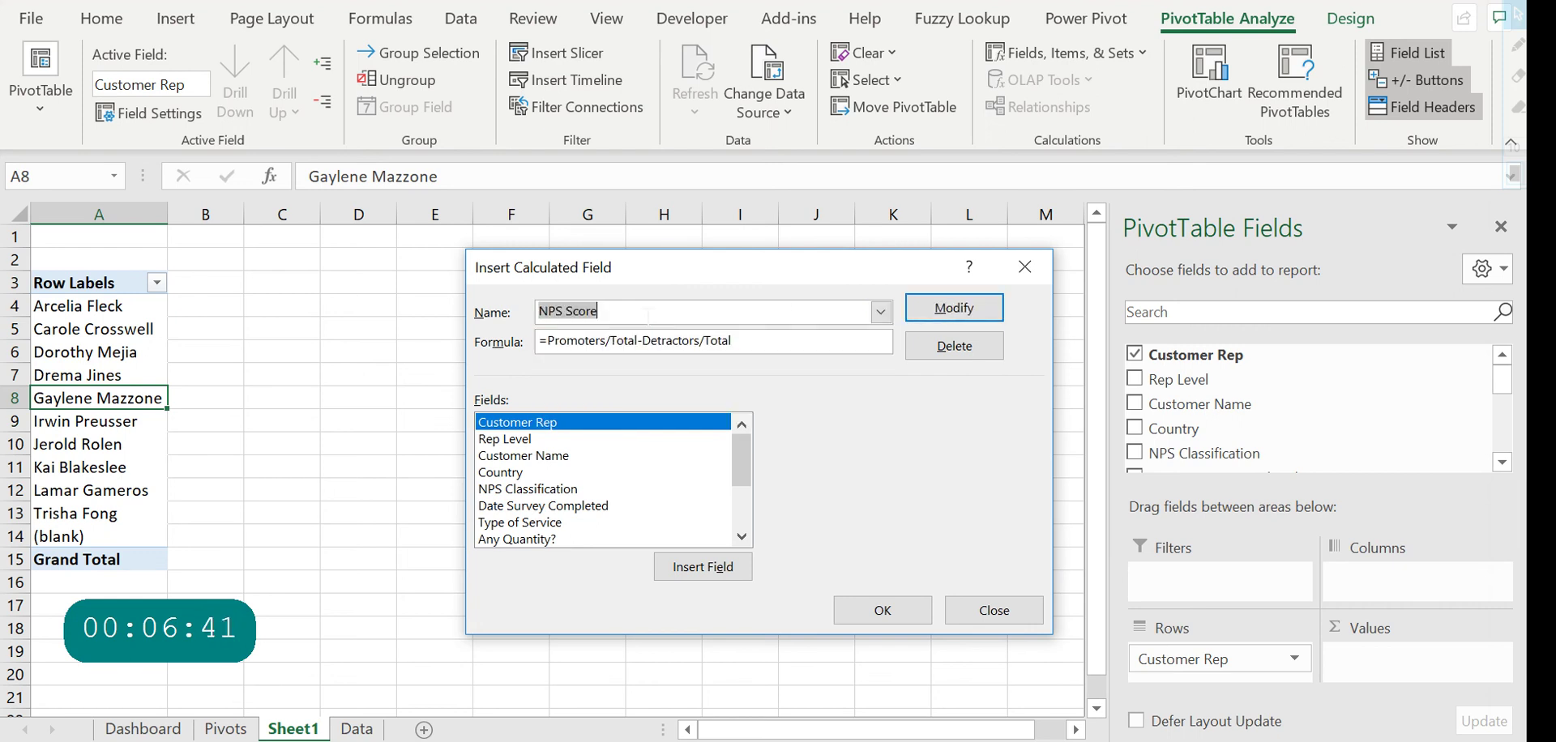
key(BackSpace)
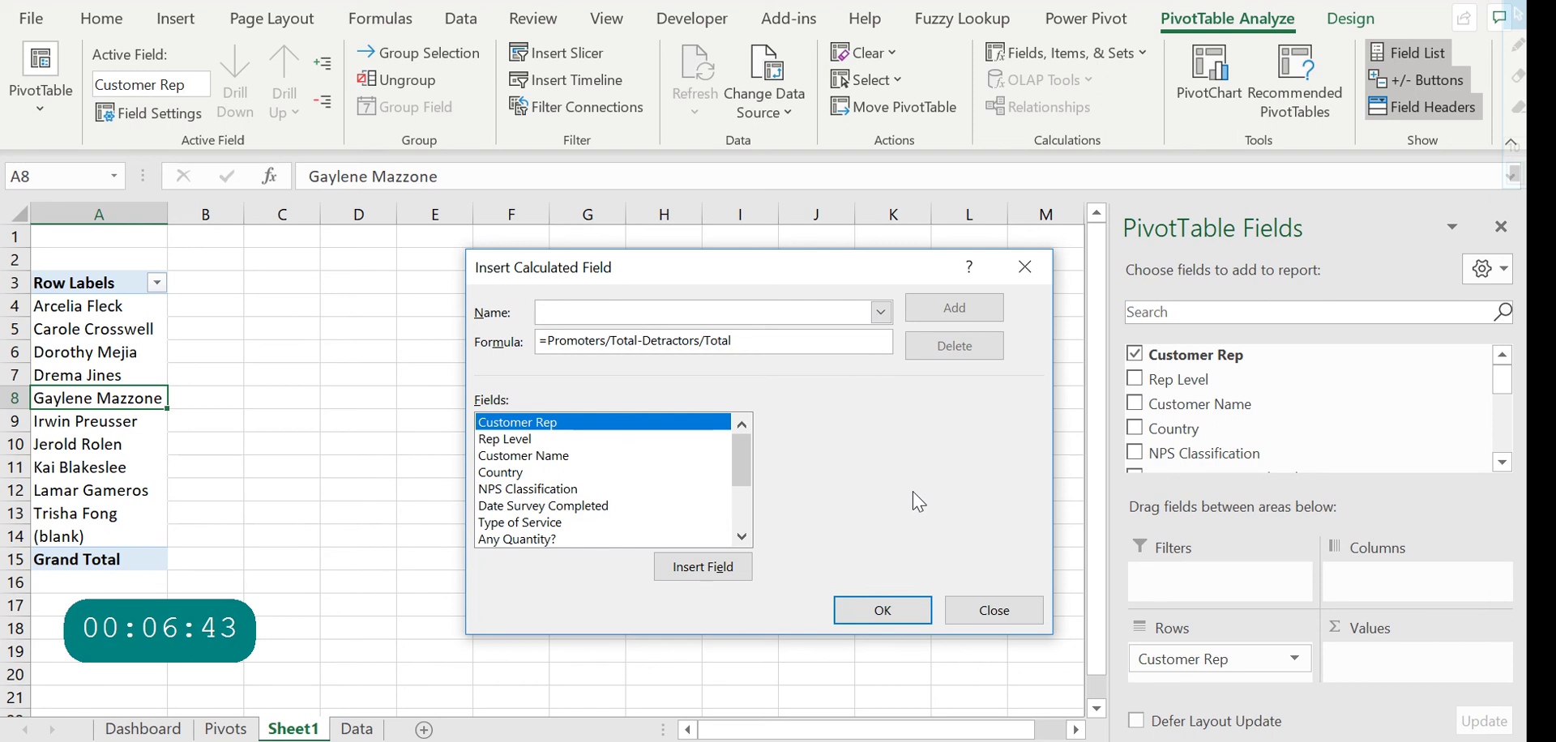
click(993, 609)
Create calculated field NPS Score #2 with formula =Promoters/Total-Detractors/Total
click(1067, 52)
click(1135, 94)
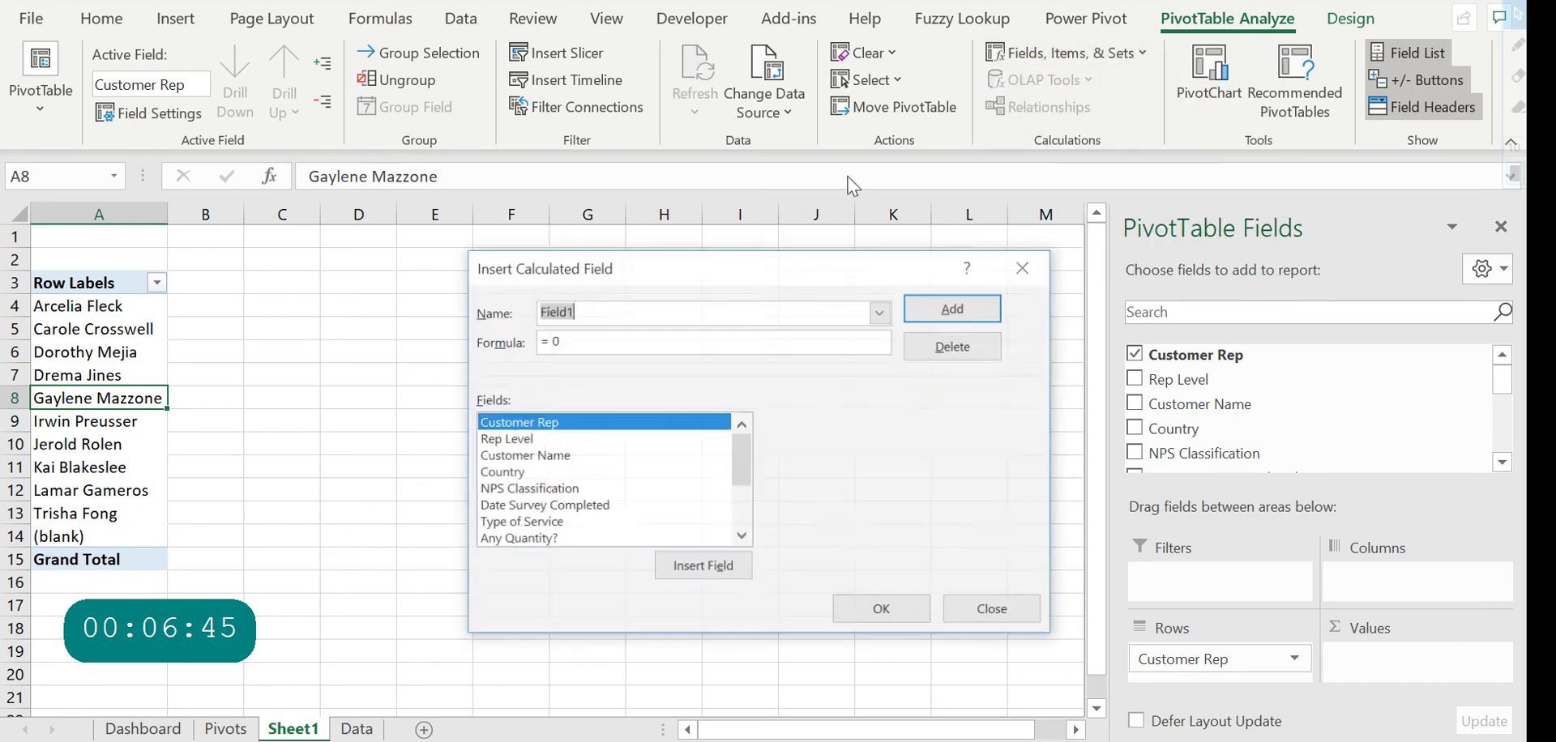
text(NPS C)
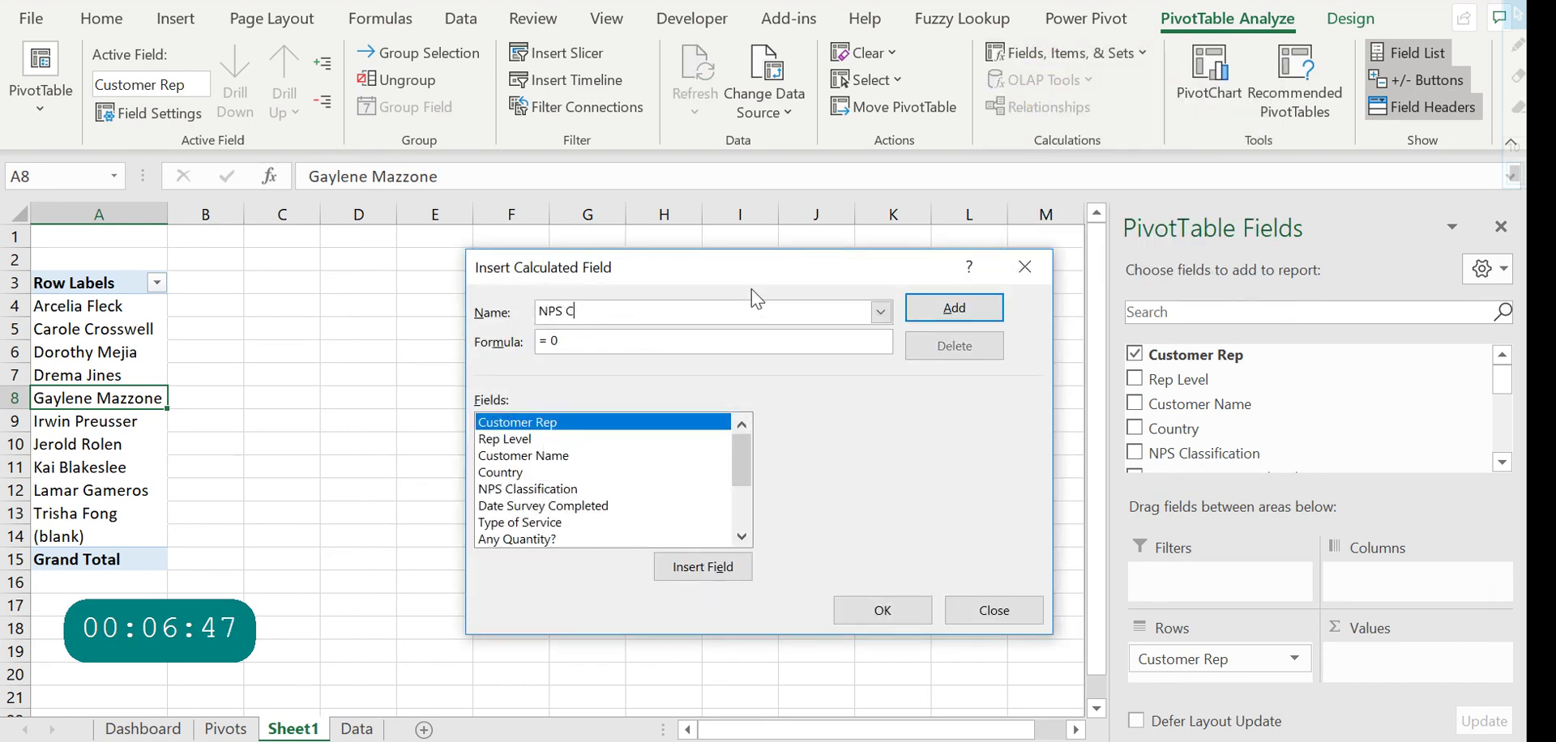
key(BackSpace)
text(Score #2)
click(684, 344)
key(BackSpace)
drag(737, 458, 736, 519)
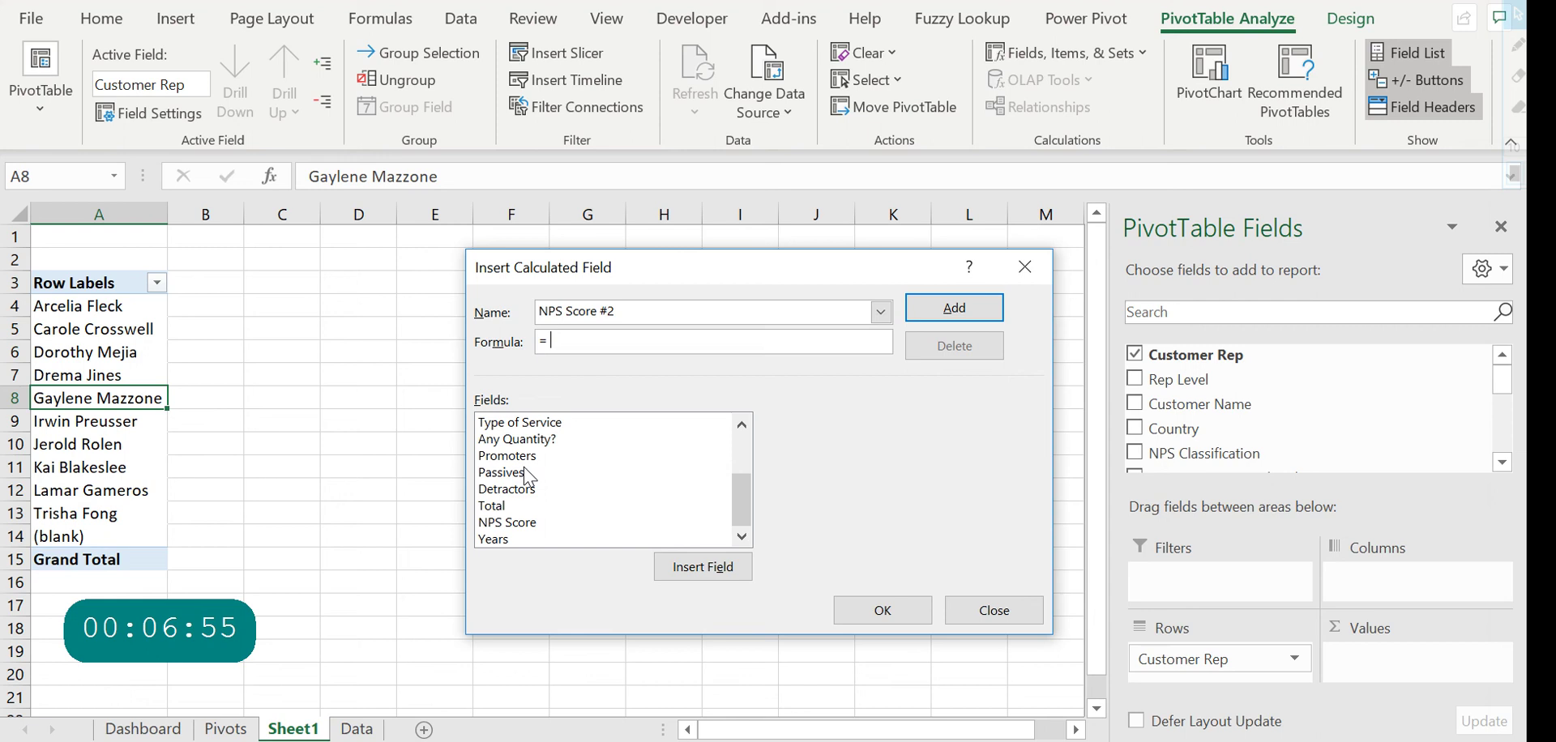
double_click(553, 459)
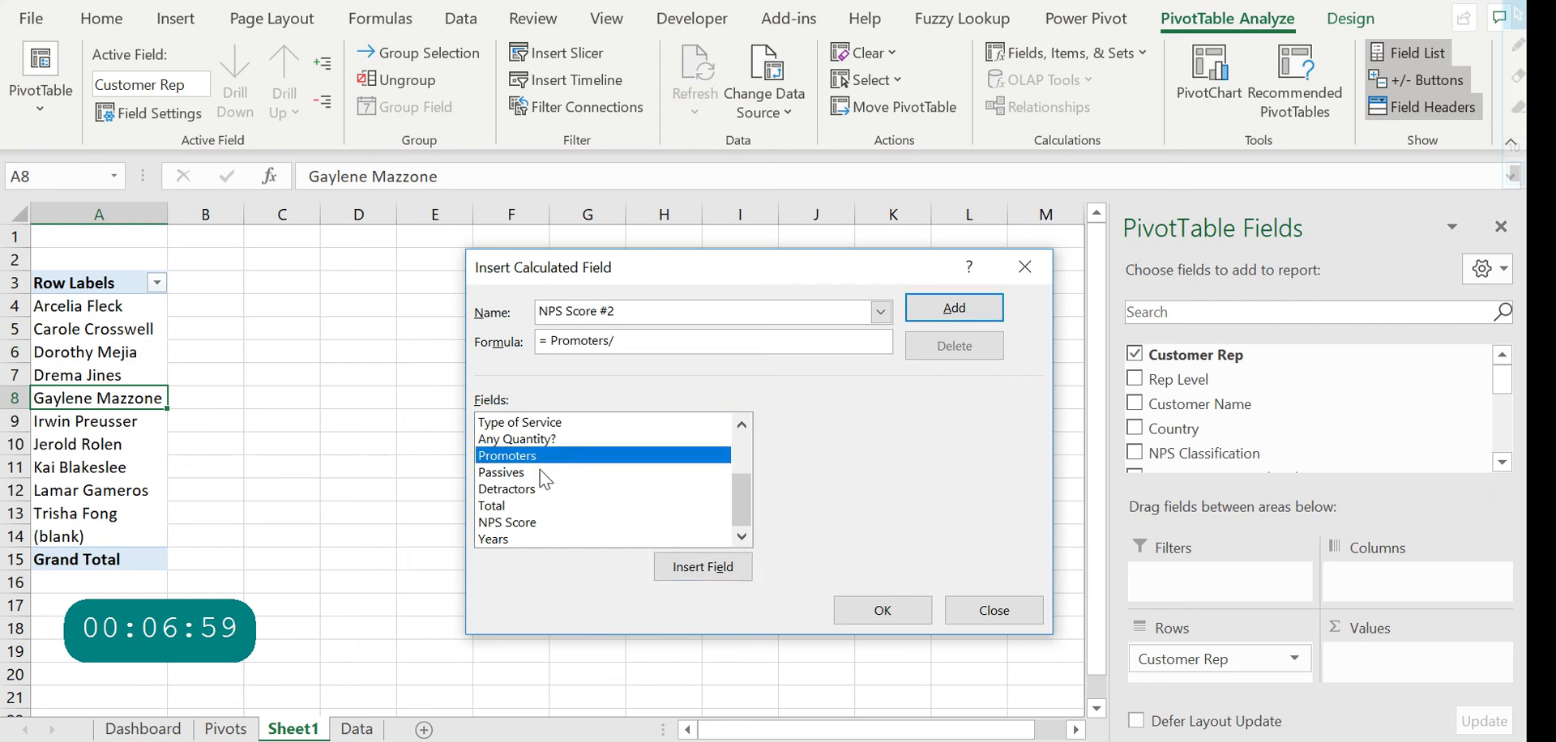
text(/)
double_click(523, 507)
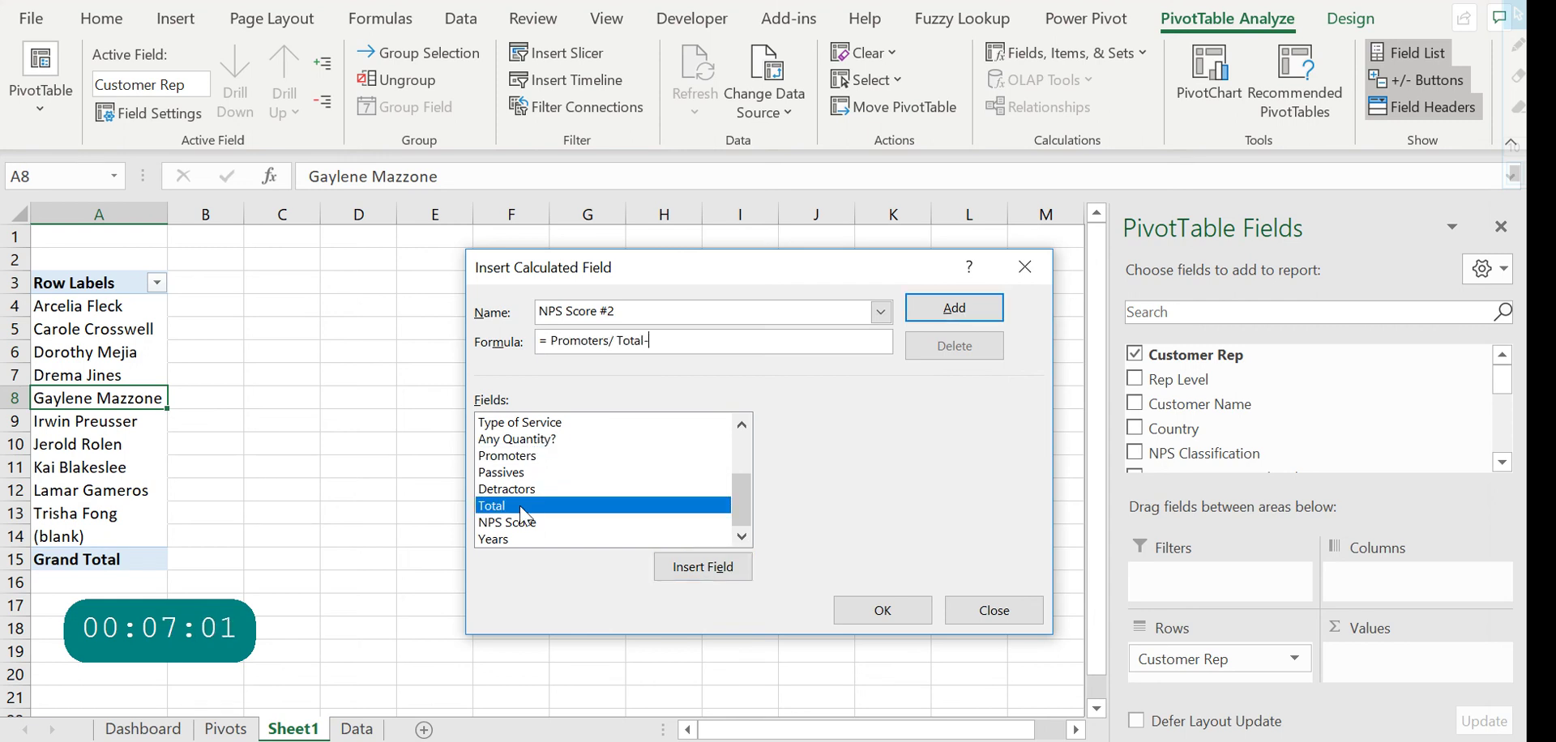
text(-)
double_click(525, 491)
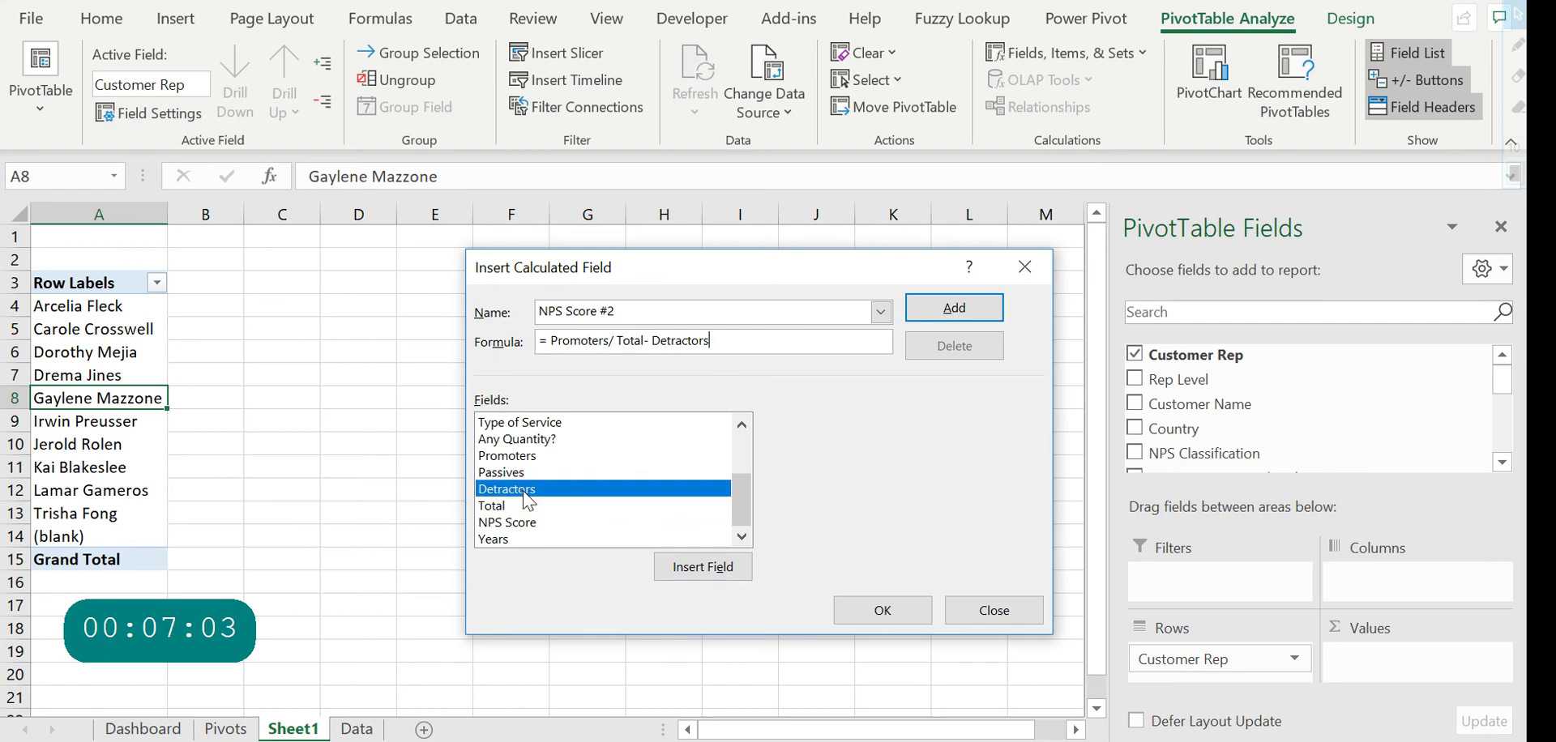
double_click(504, 506)
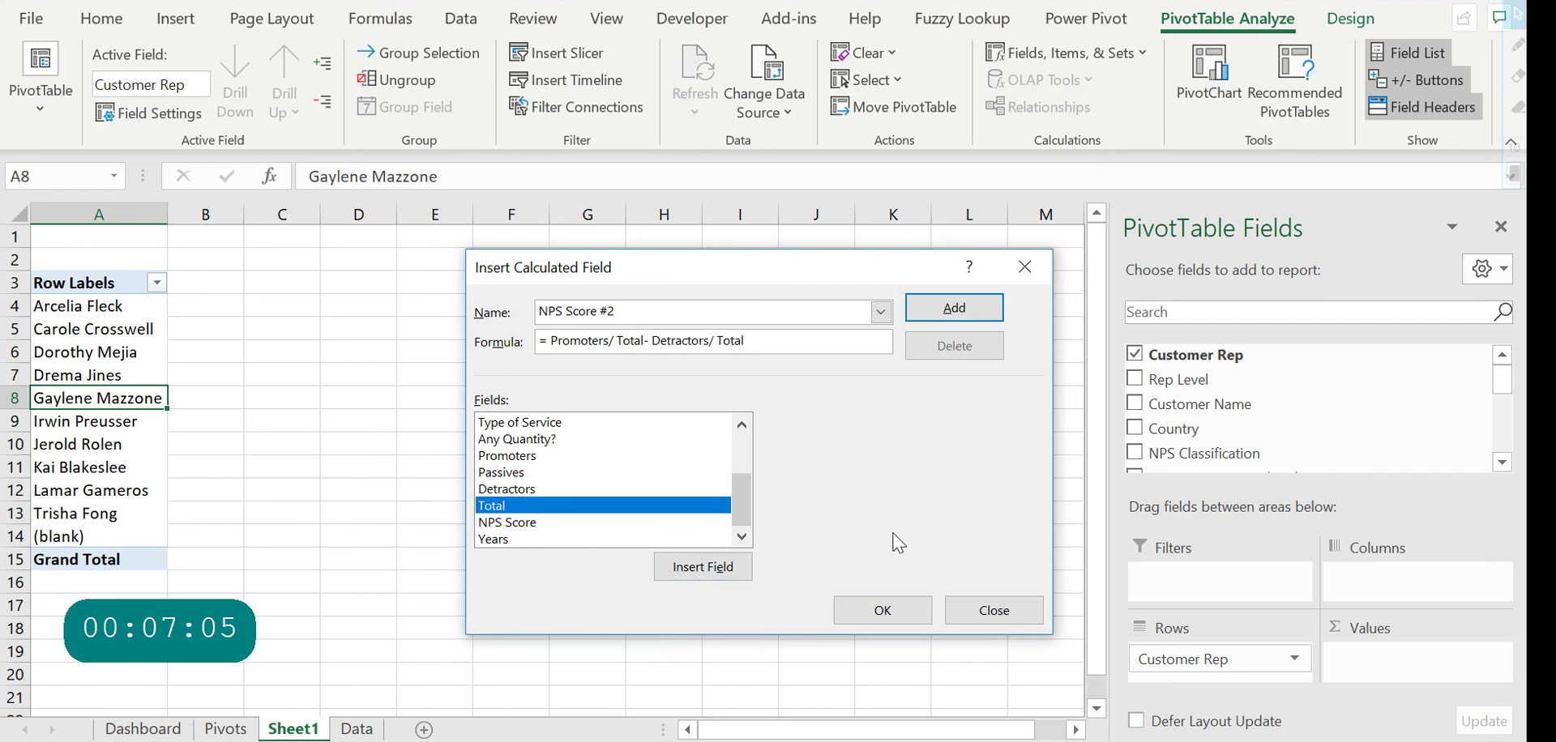
click(879, 610)
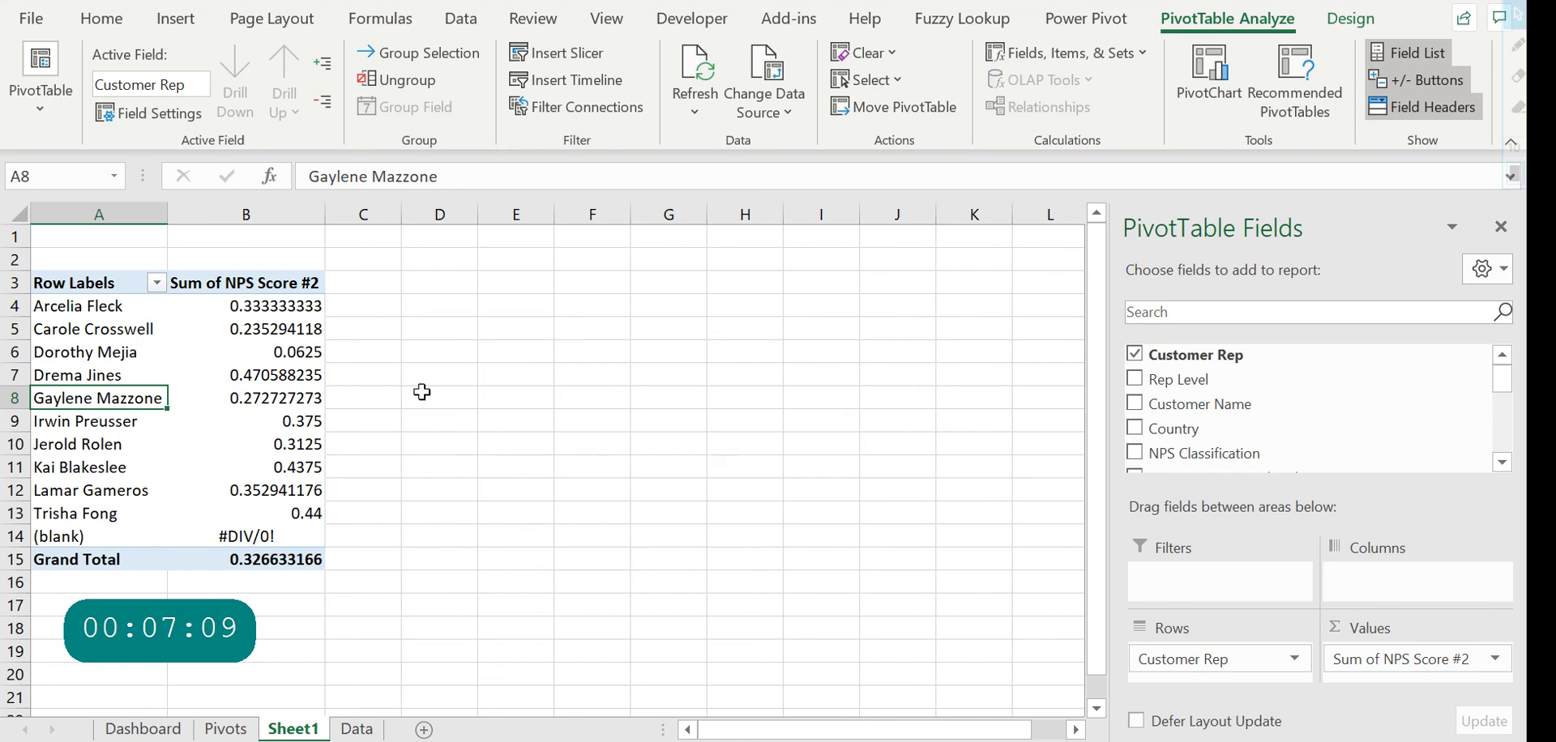
Format Sum of NPS Score #2 as Percentage with 0 decimal places
click(1431, 658)
click(1410, 622)
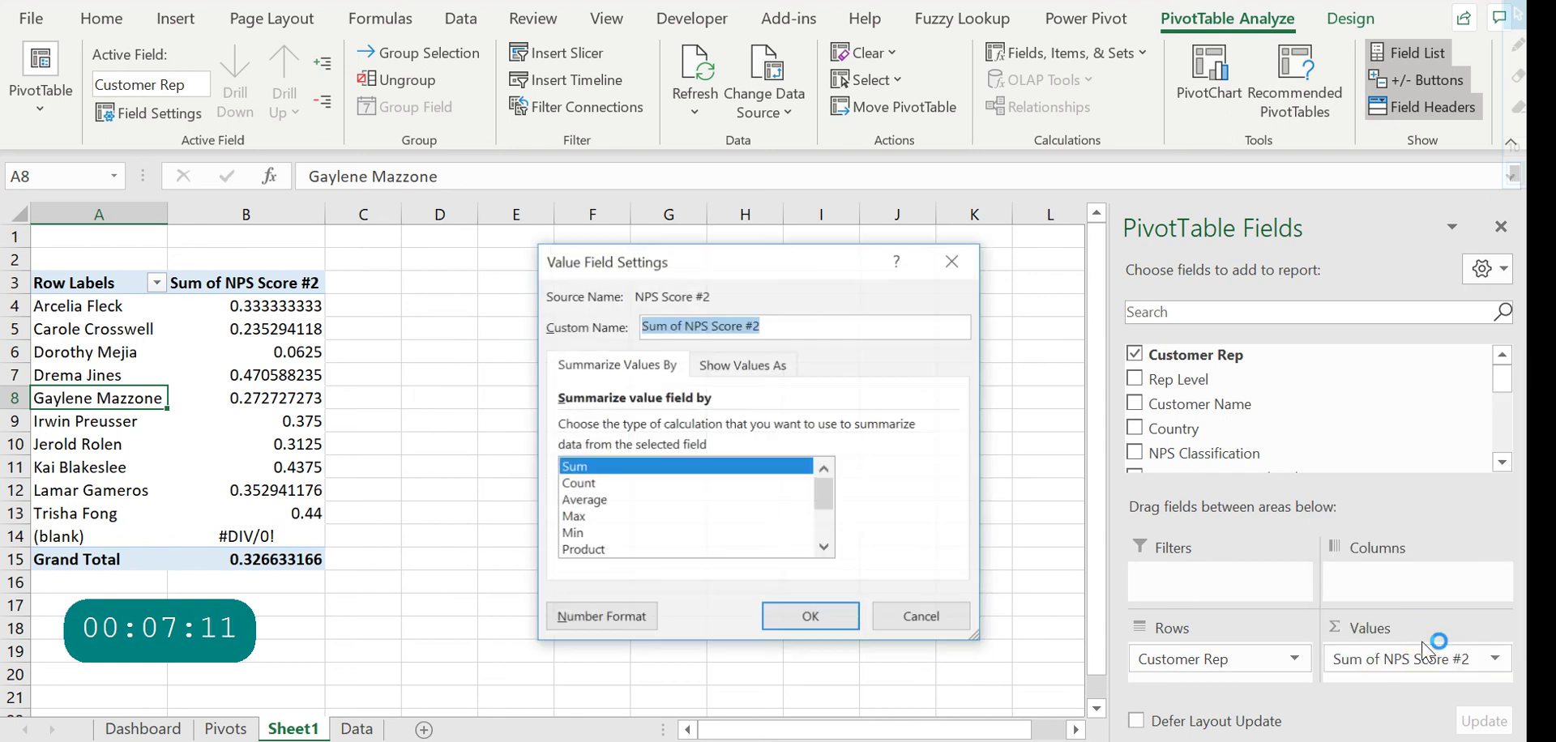
click(602, 616)
click(541, 301)
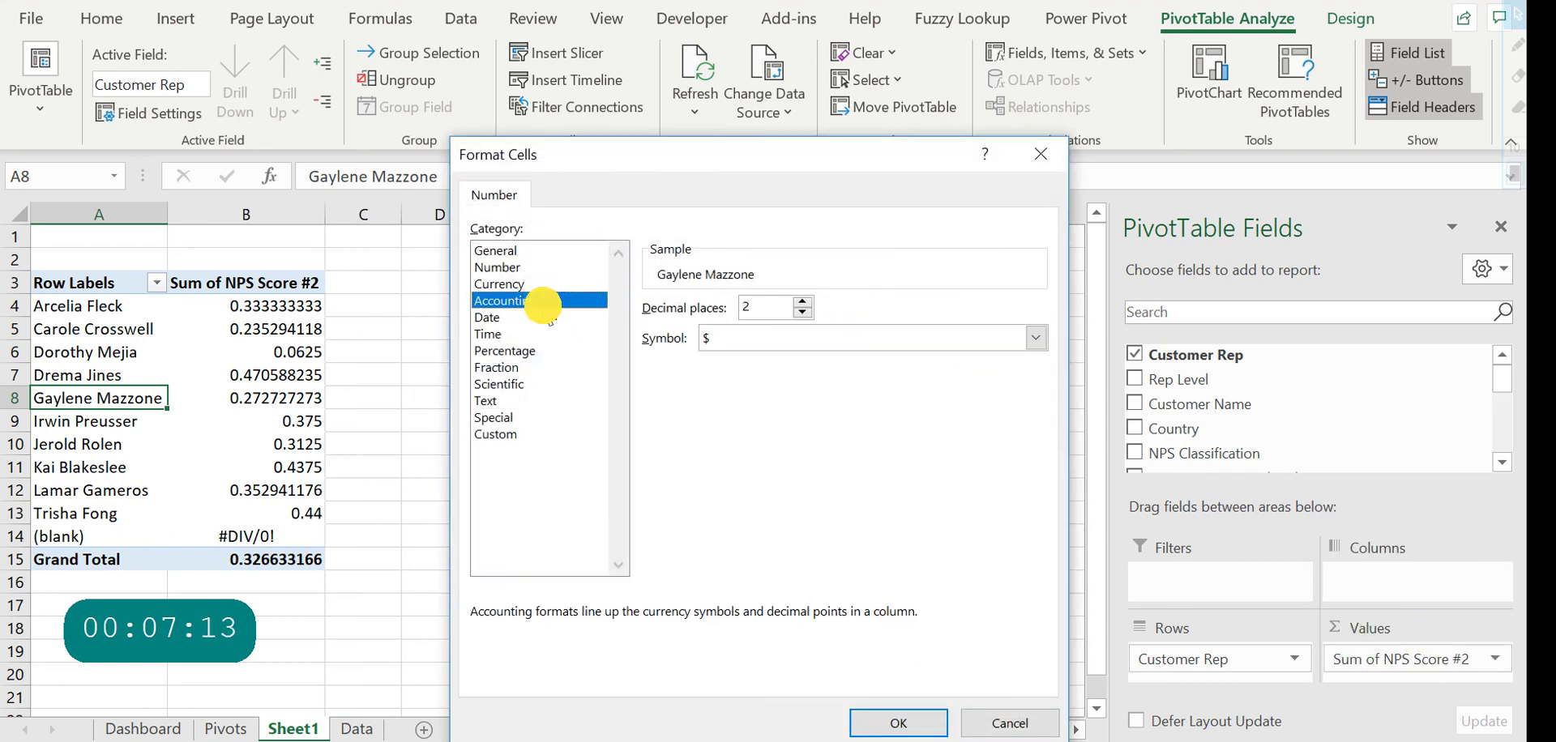
click(511, 351)
click(803, 313)
click(802, 312)
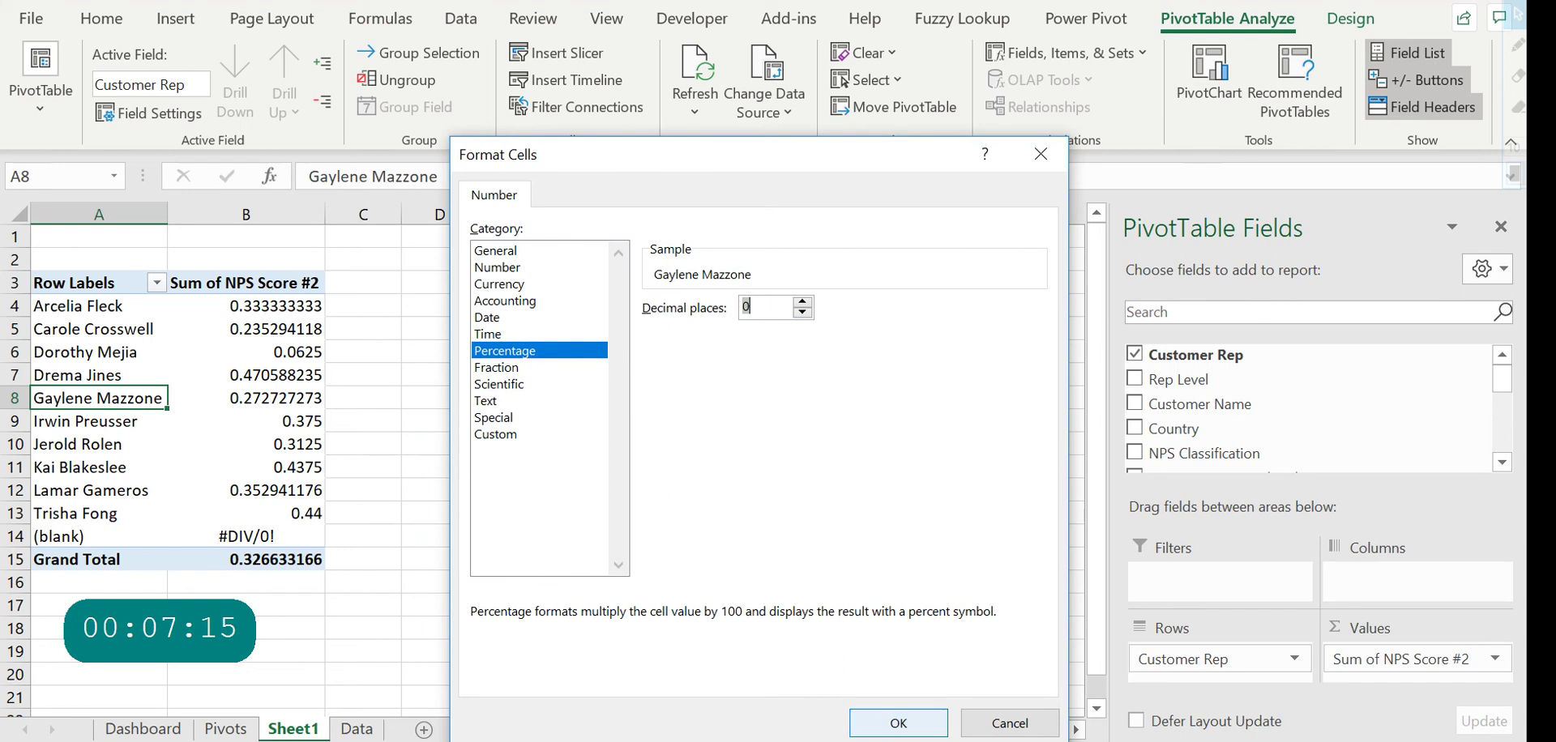
click(899, 720)
click(821, 617)
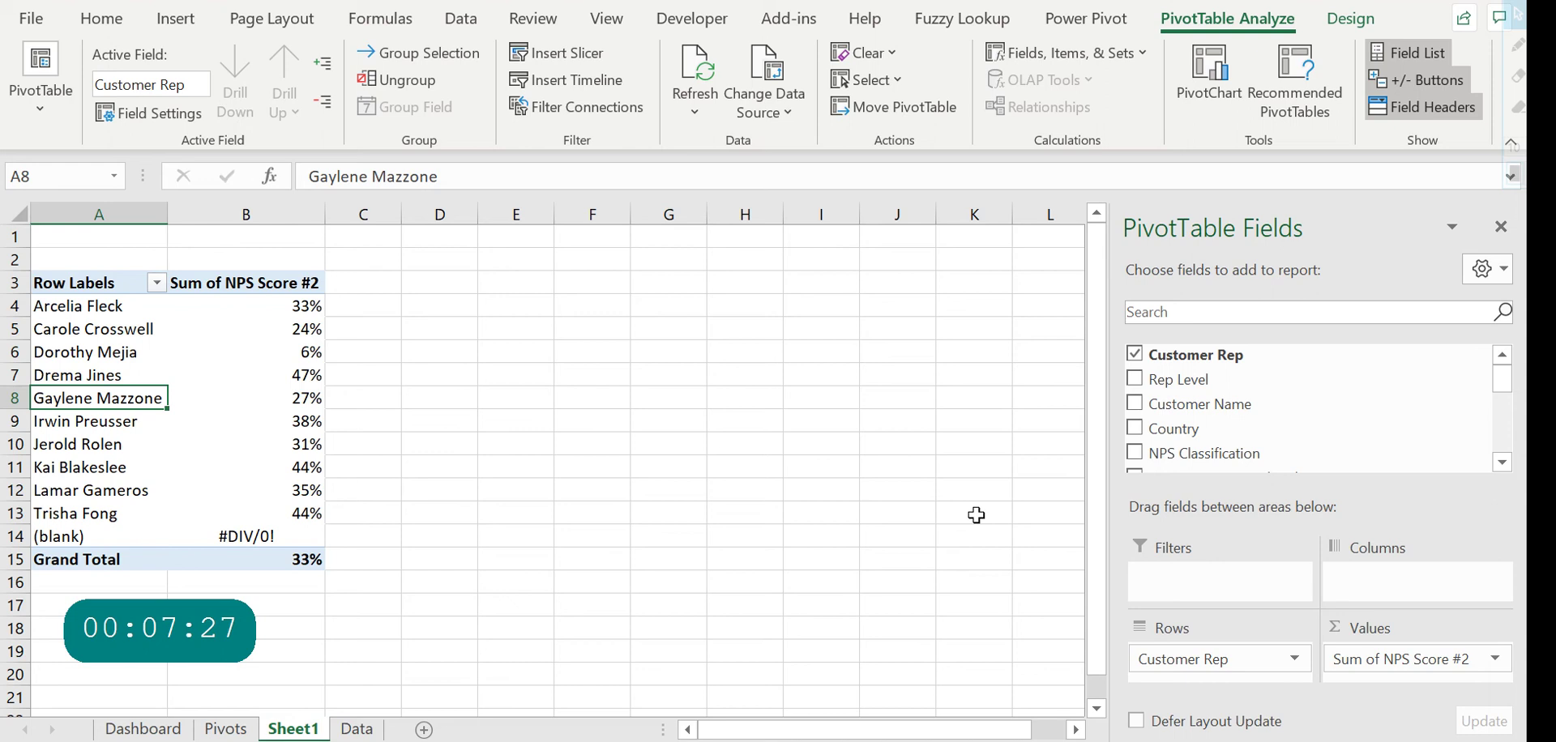
Try Country and Rep Level as pivot rows, then restore Customer Rep as the rows
drag(1193, 655, 922, 527)
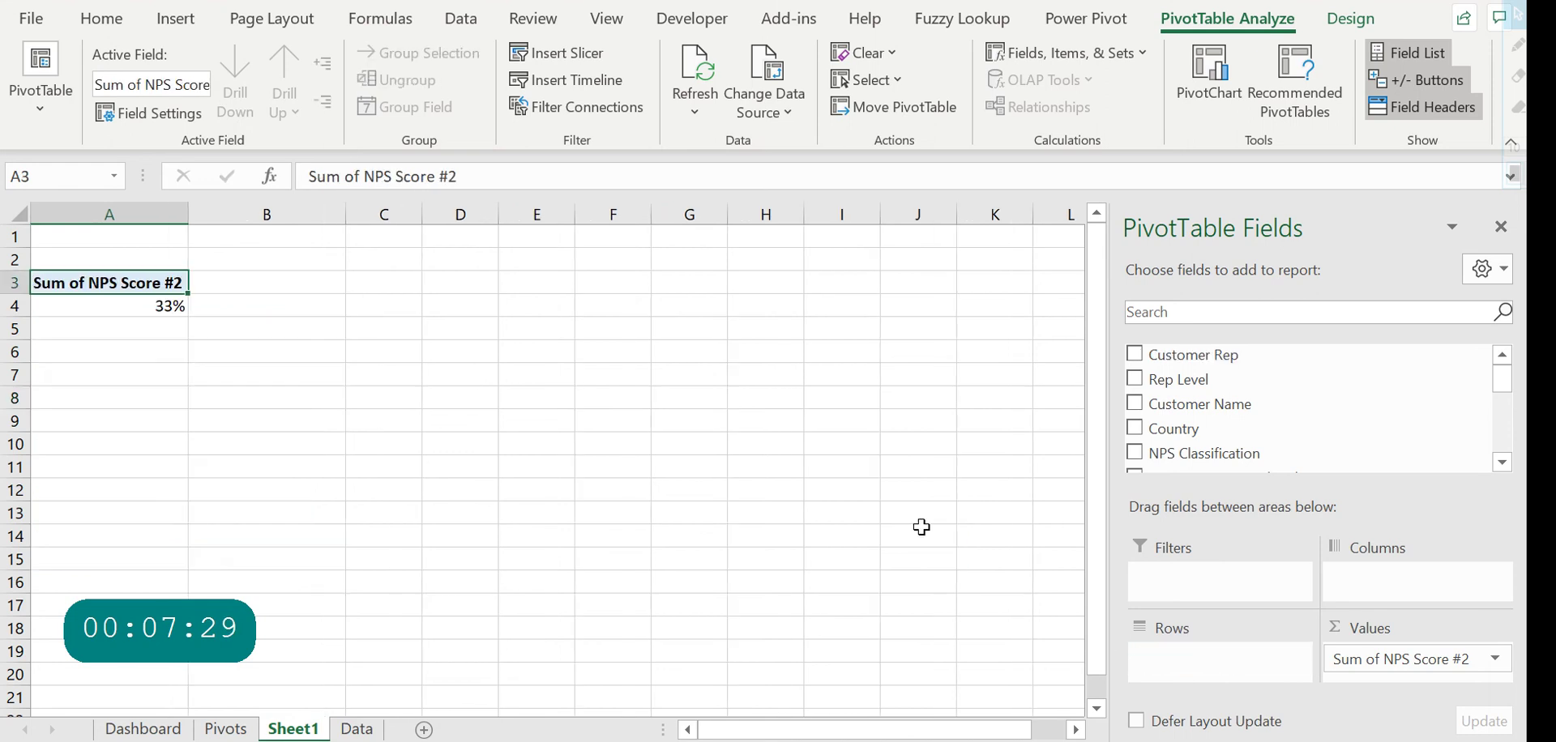
drag(1179, 429, 907, 560)
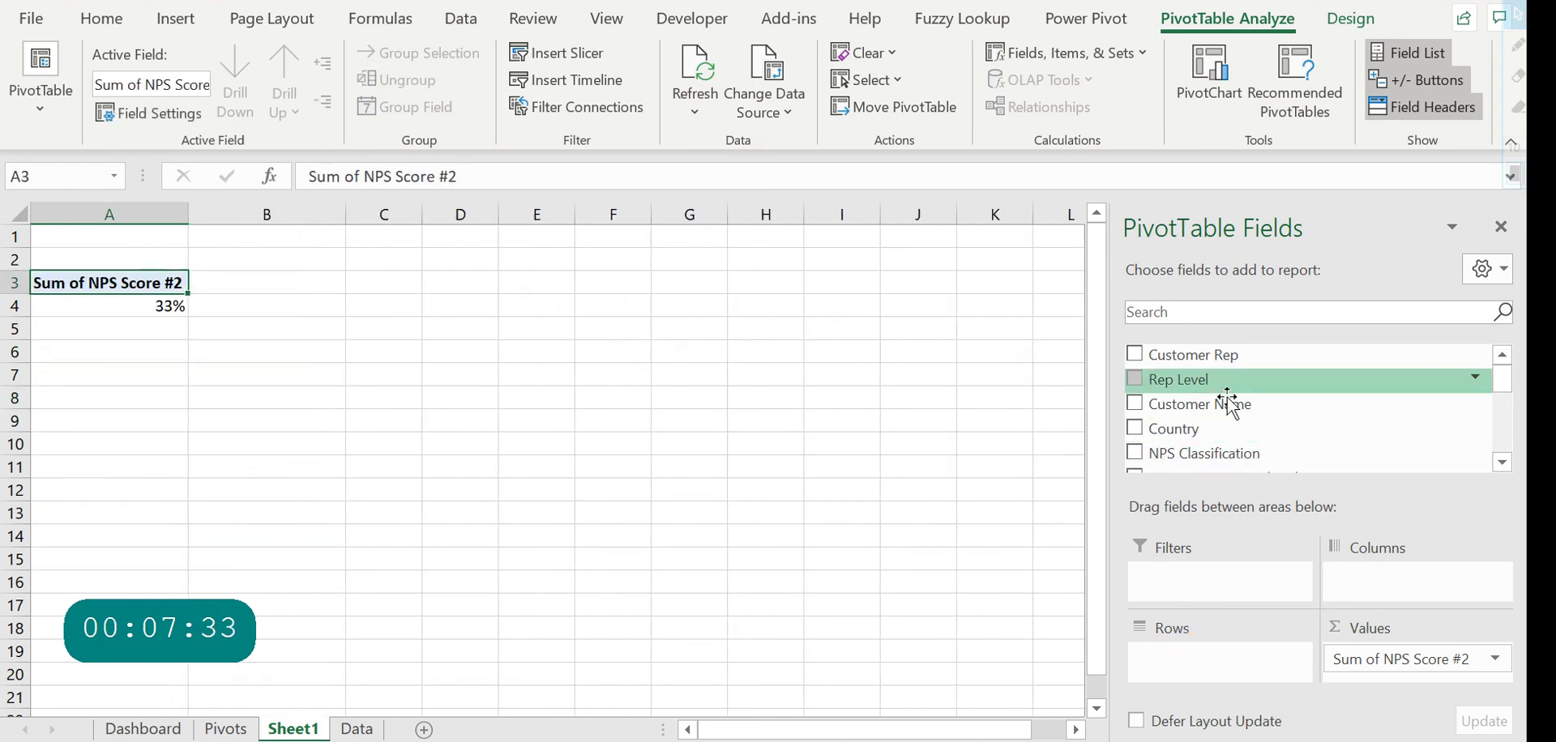
drag(1173, 381, 859, 490)
drag(1172, 357, 1187, 660)
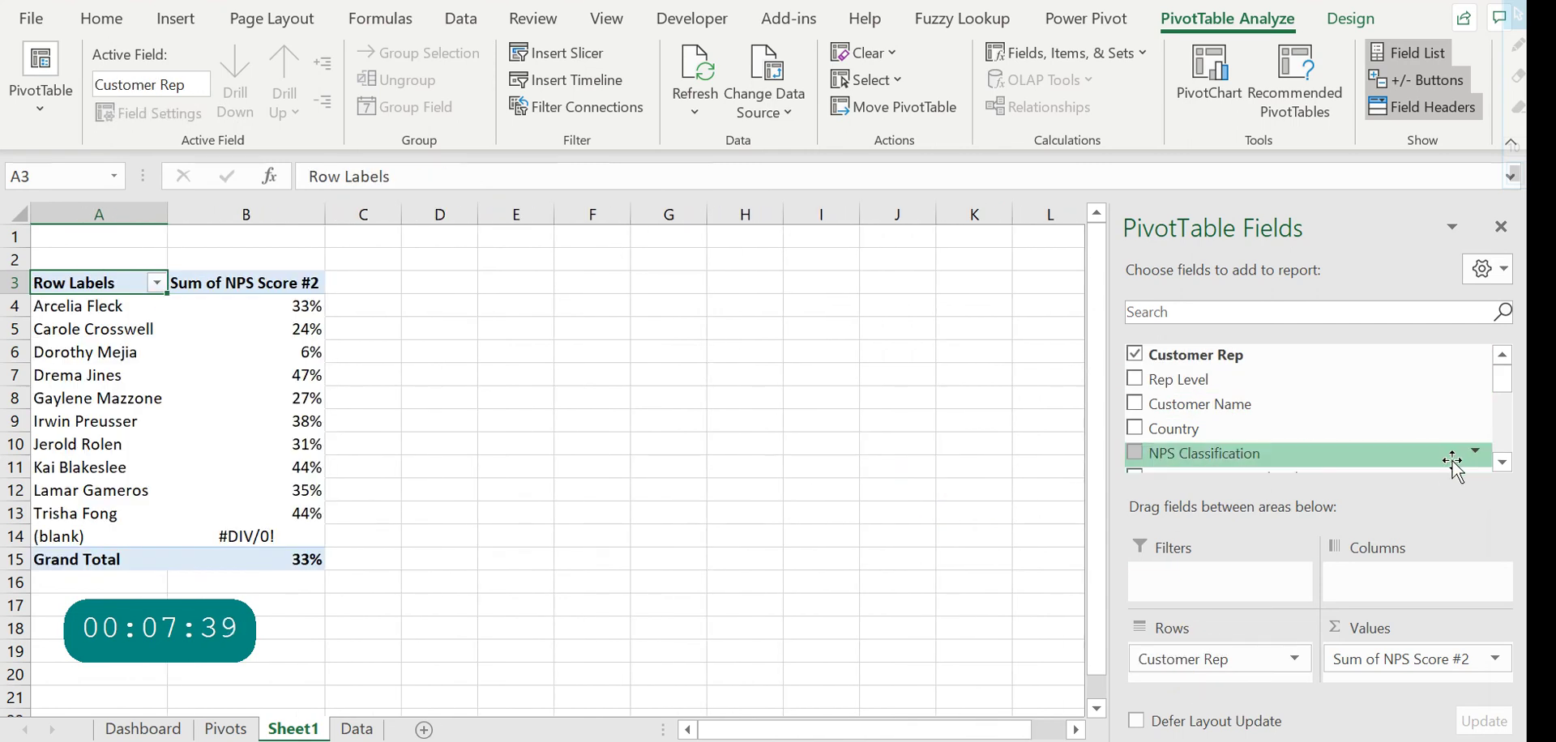
click(1502, 464)
click(1502, 465)
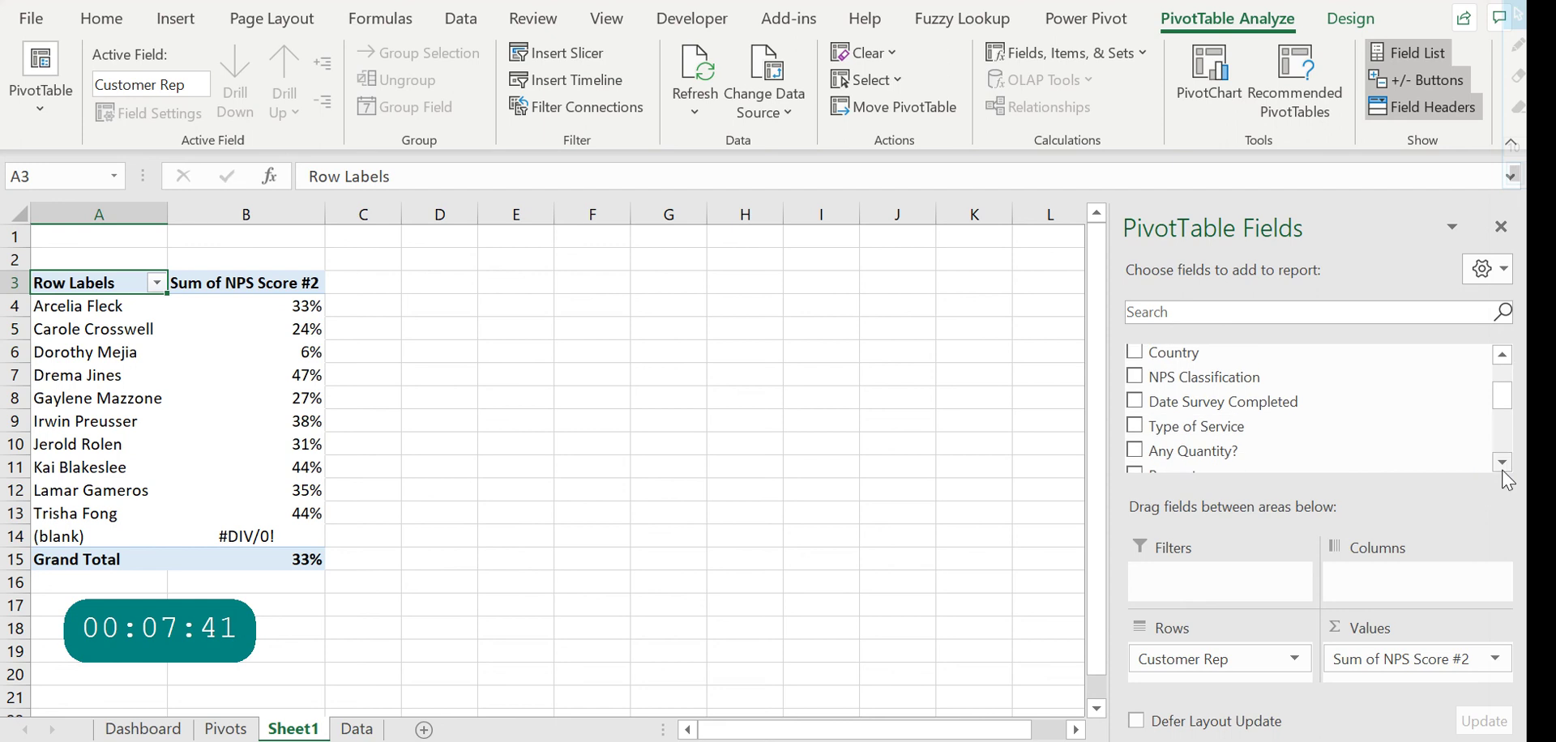
click(1503, 467)
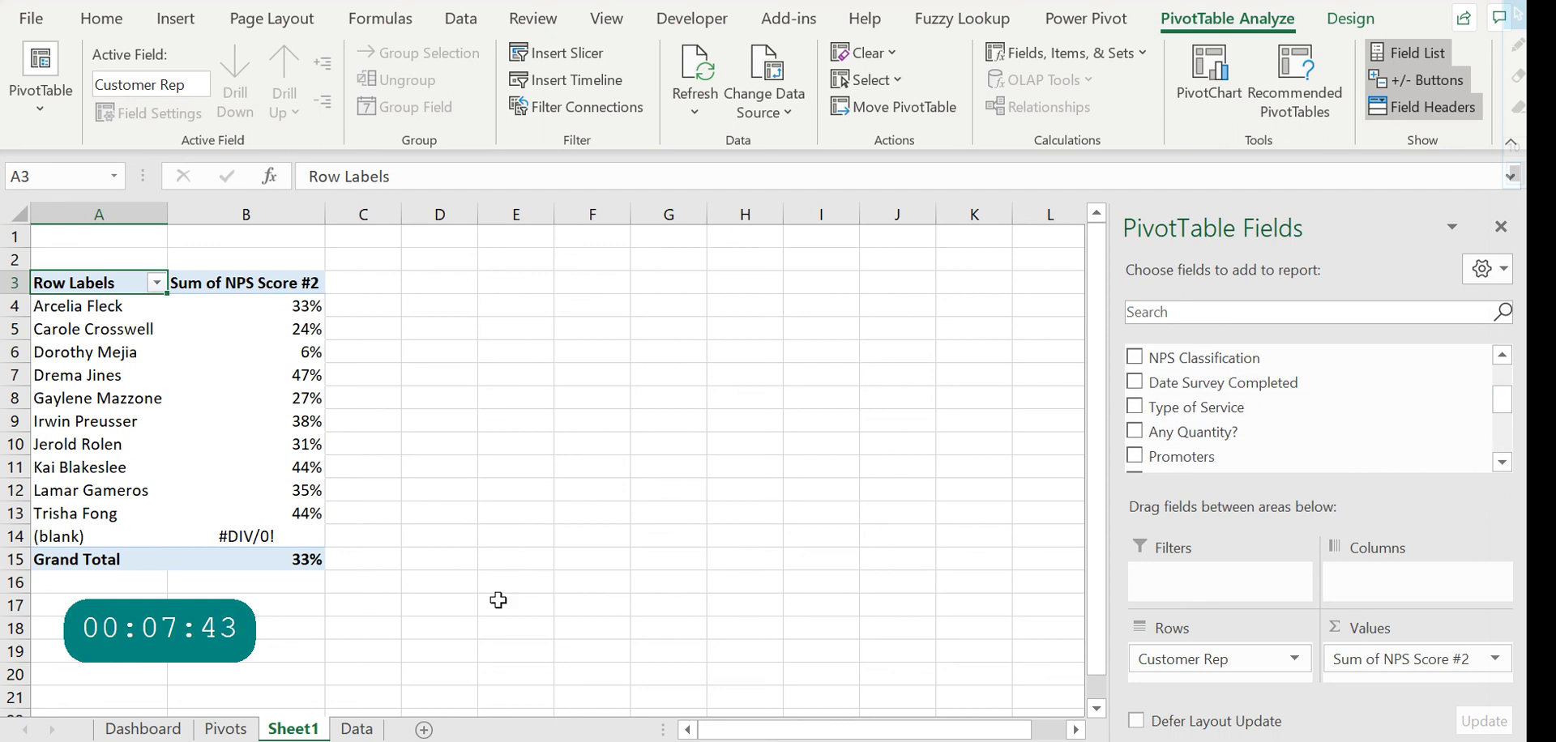
Add Date Survey Completed as pivot columns, grouped by Years and Months
drag(1181, 384, 1408, 584)
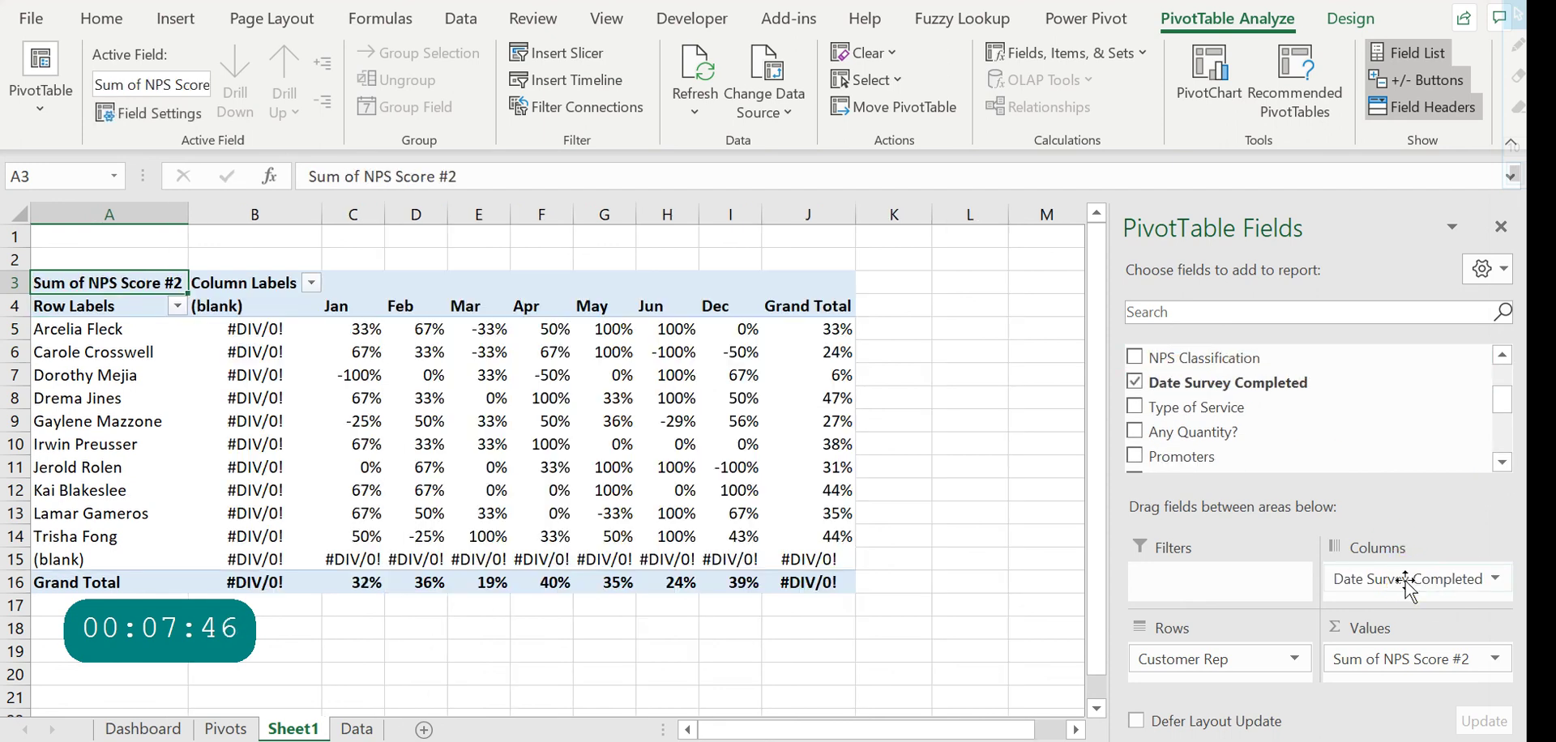
right_click(357, 309)
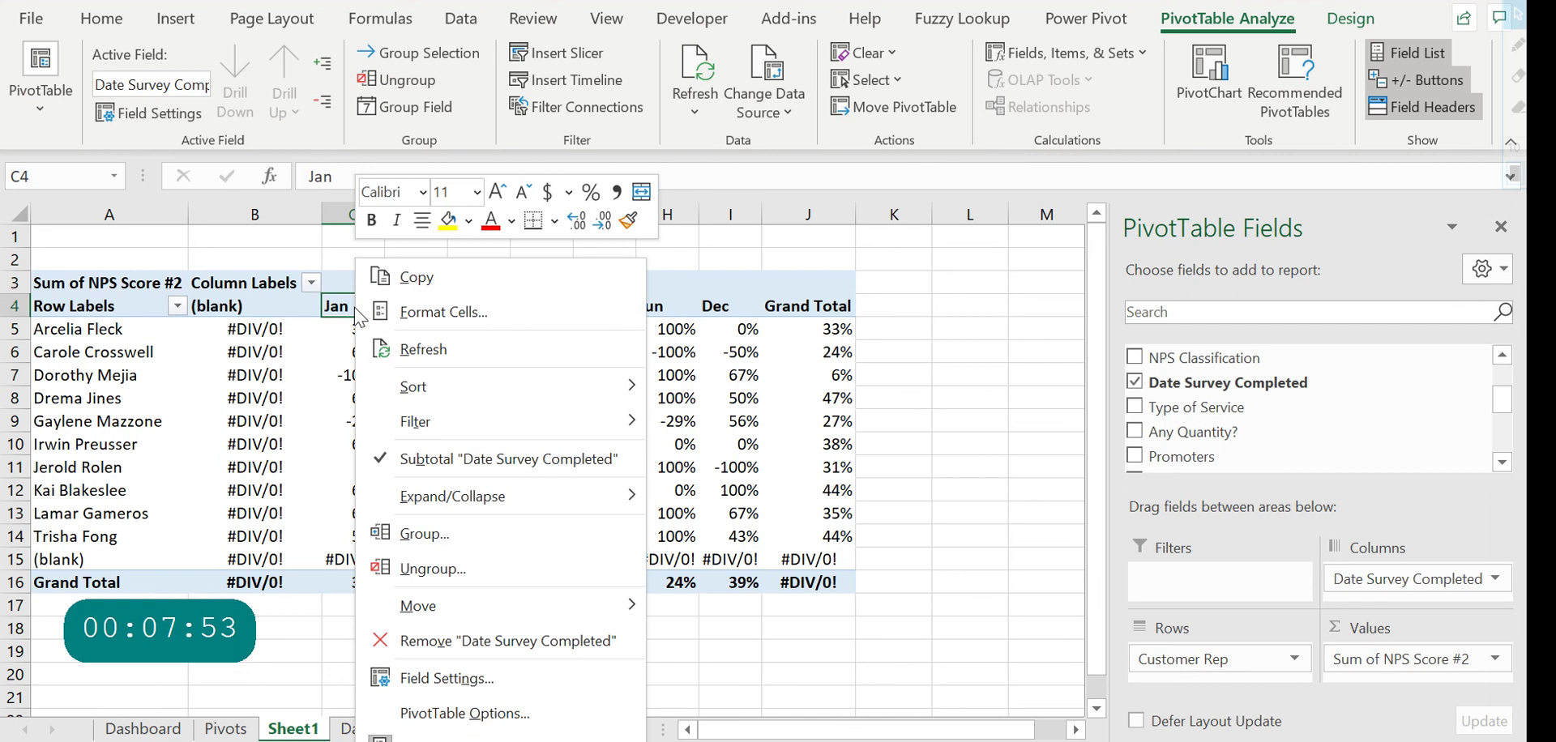
click(450, 535)
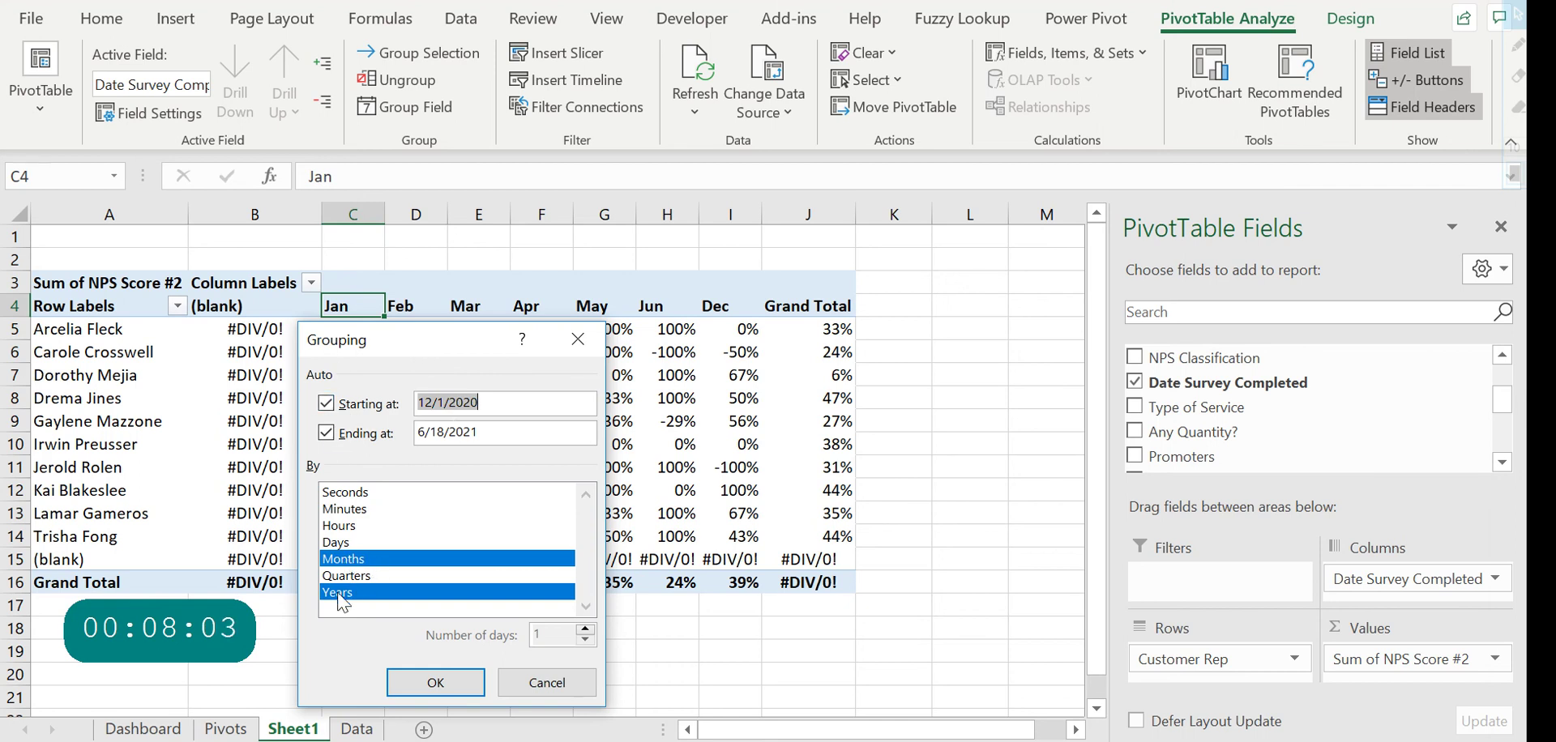
click(435, 683)
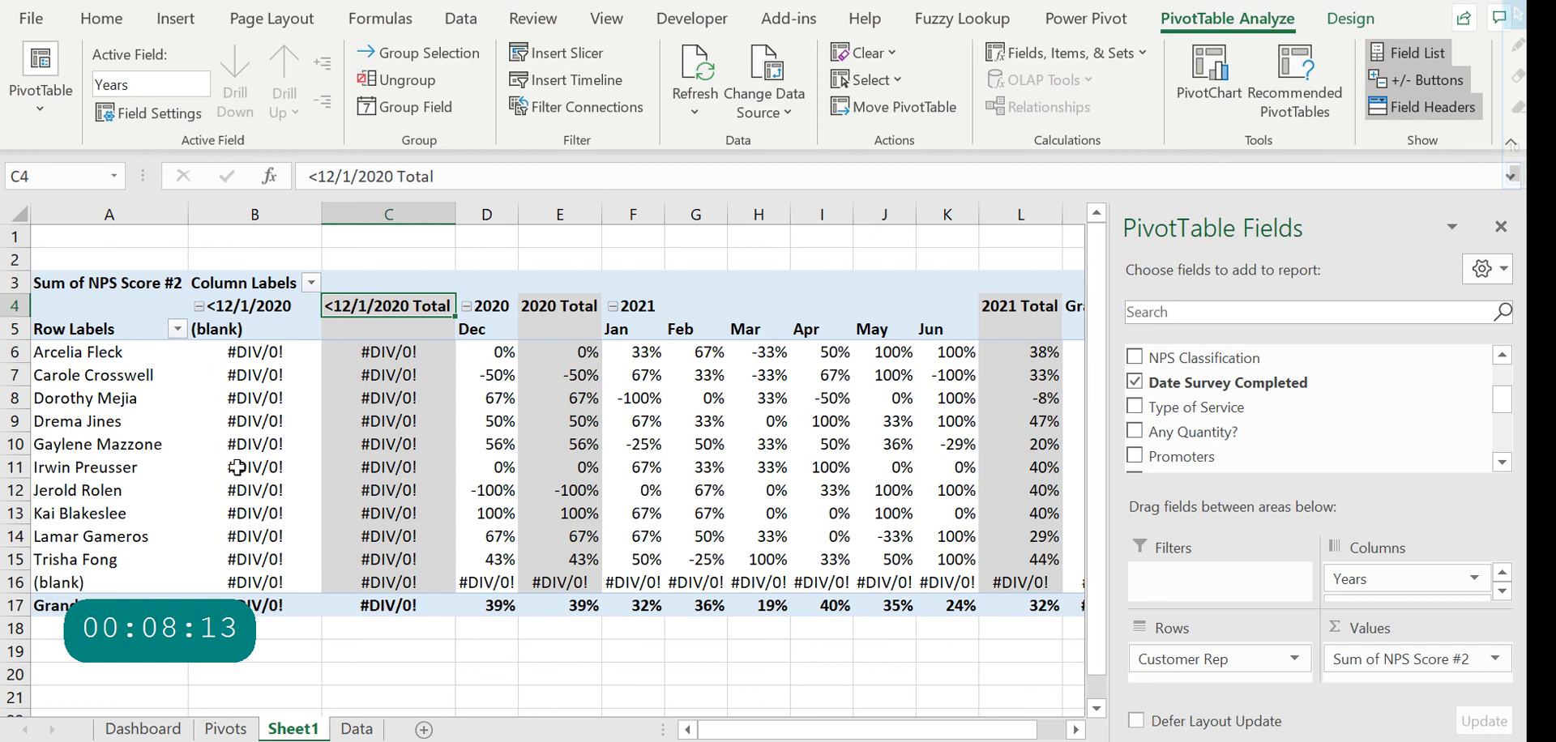
Add Any Quantity? as a report filter showing only the Yes entries
drag(256, 350, 373, 606)
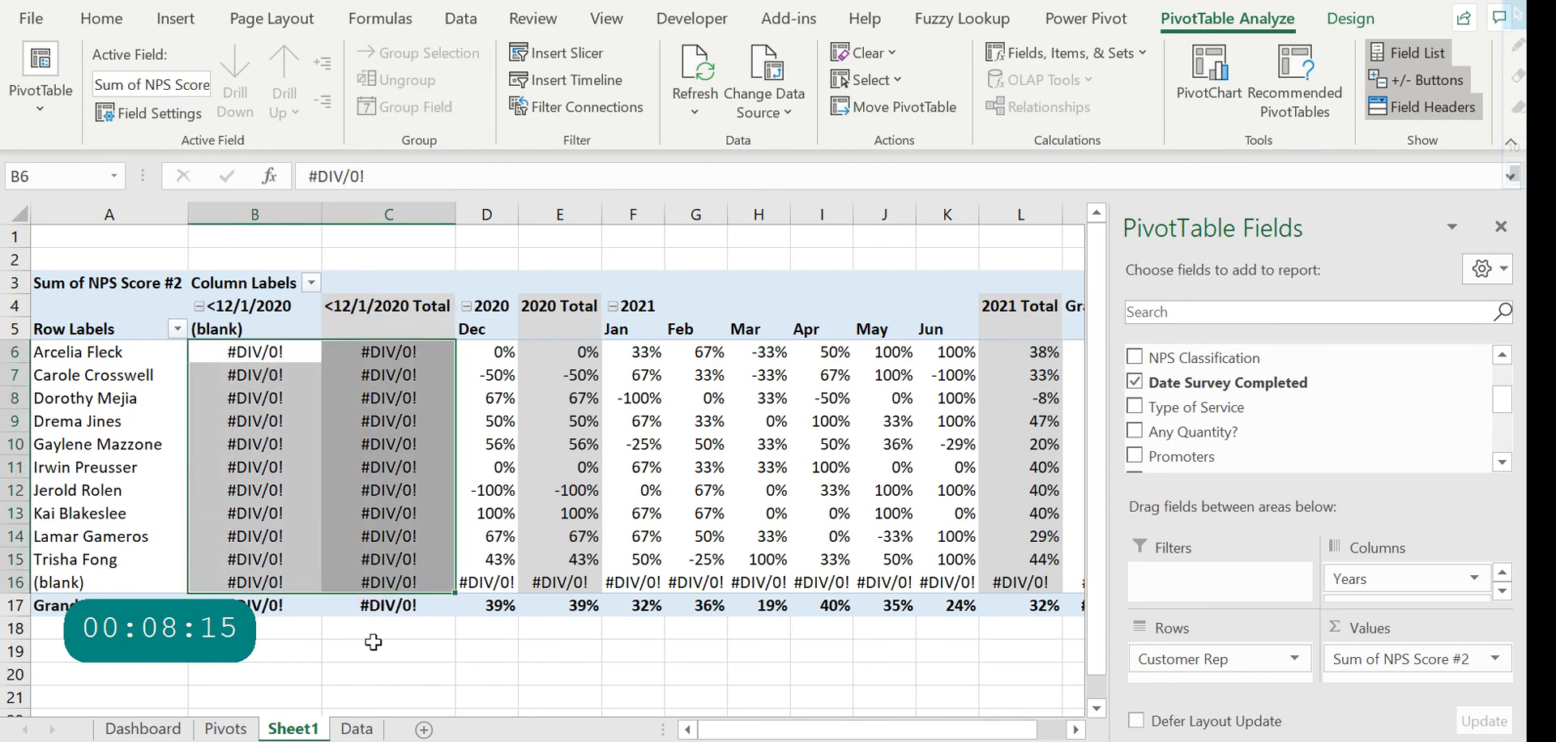
click(372, 643)
click(389, 398)
drag(1175, 432, 1228, 584)
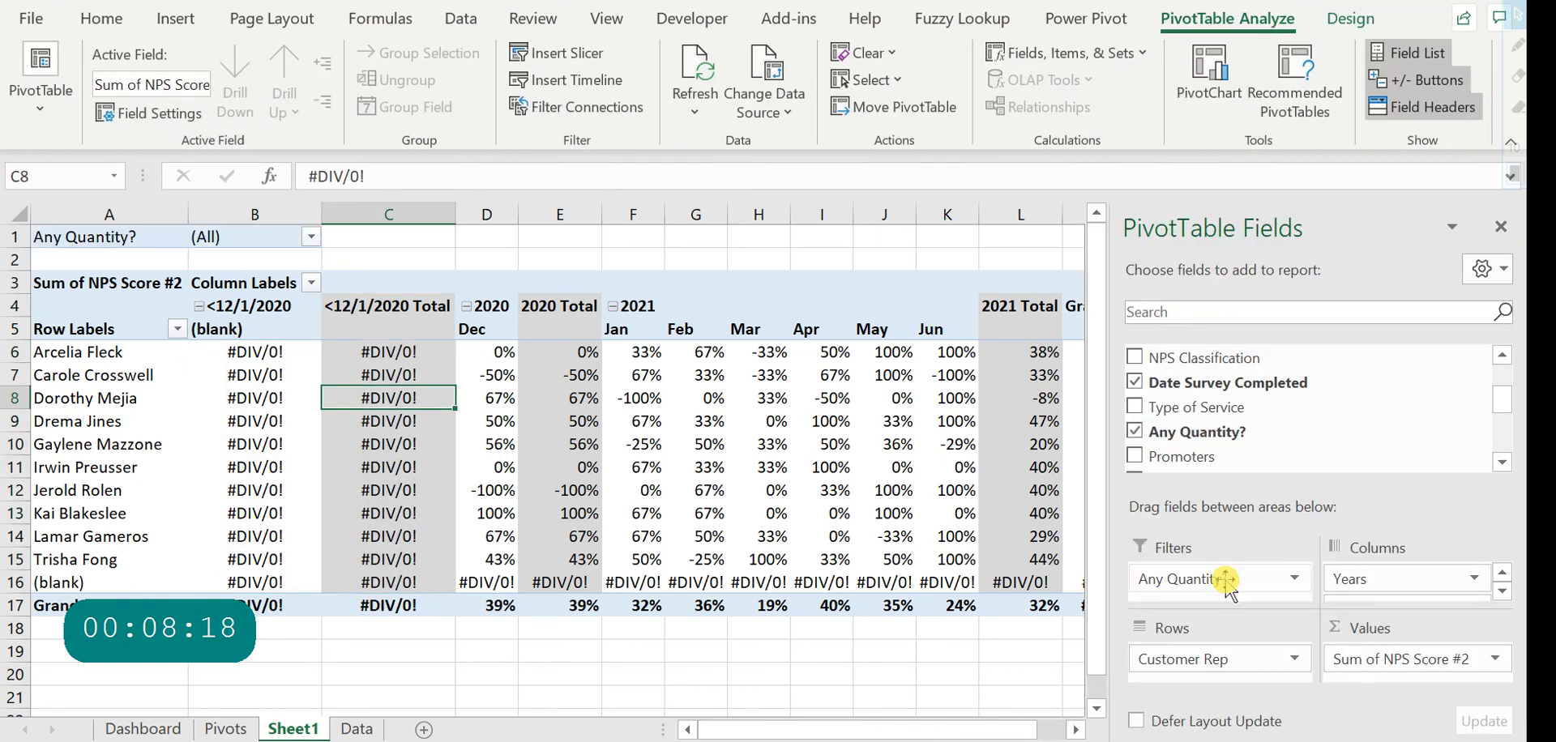
click(311, 236)
click(77, 307)
click(180, 542)
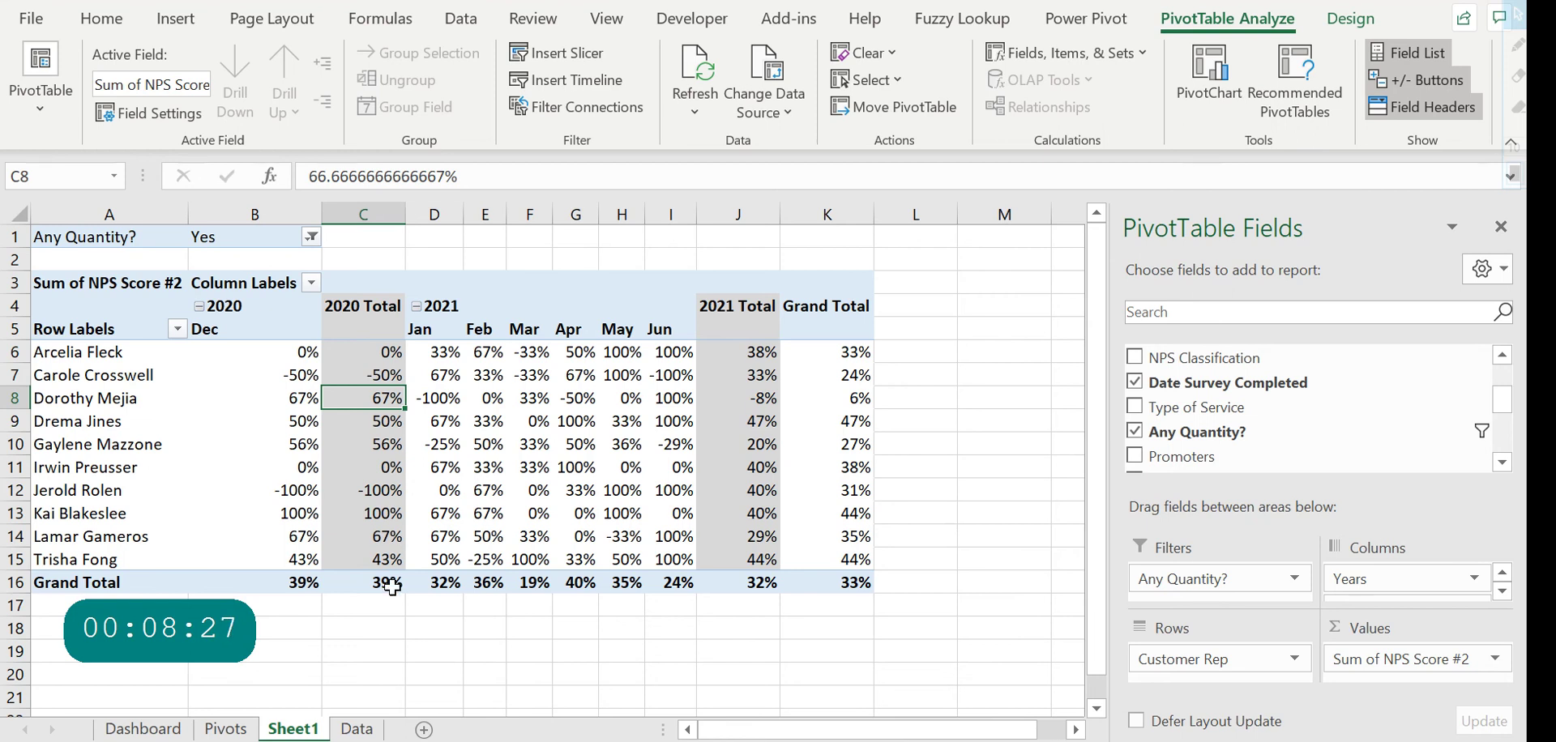
Hide the 2020 Total and 2021 Total subtotal columns with Do Not Show Subtotals
click(382, 332)
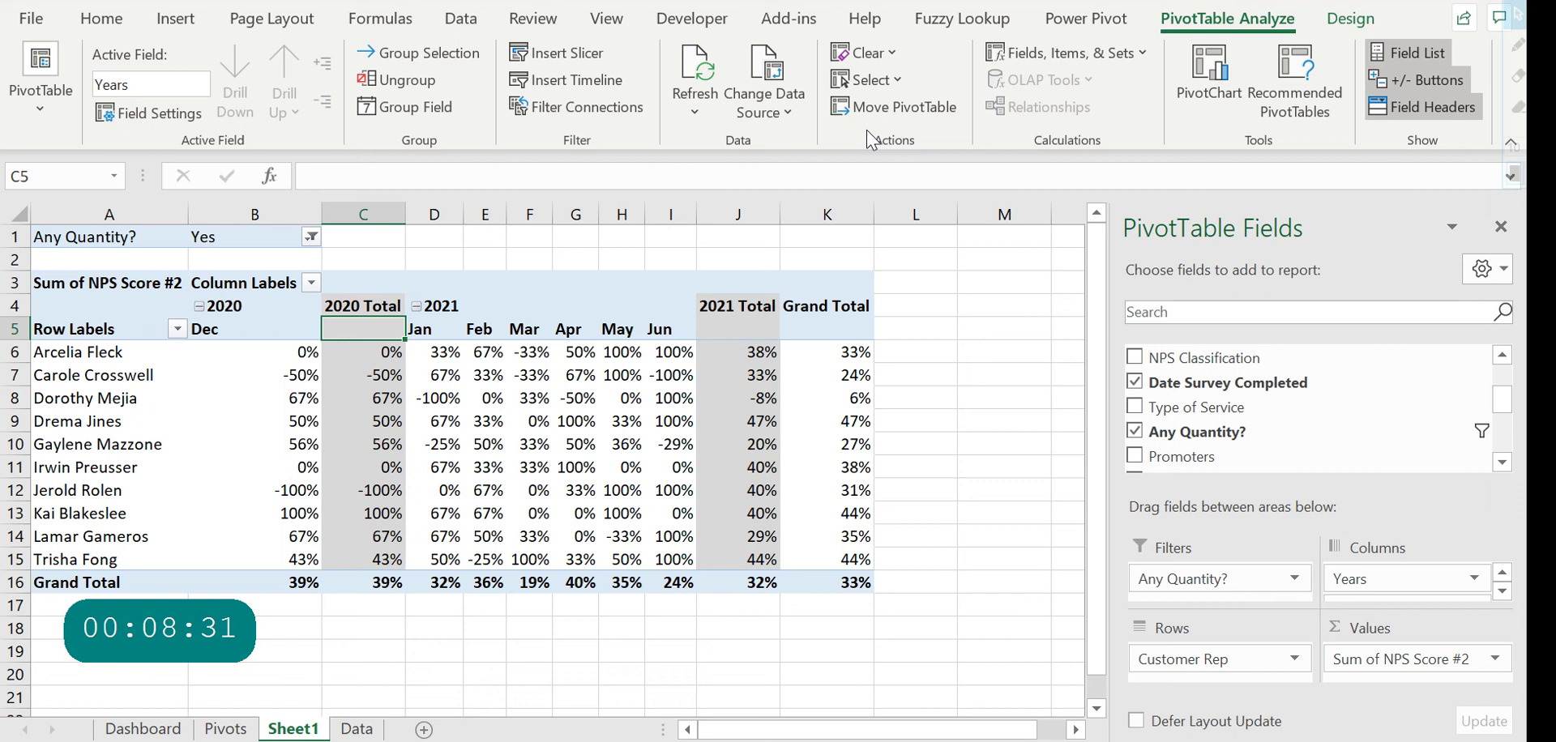
click(1345, 20)
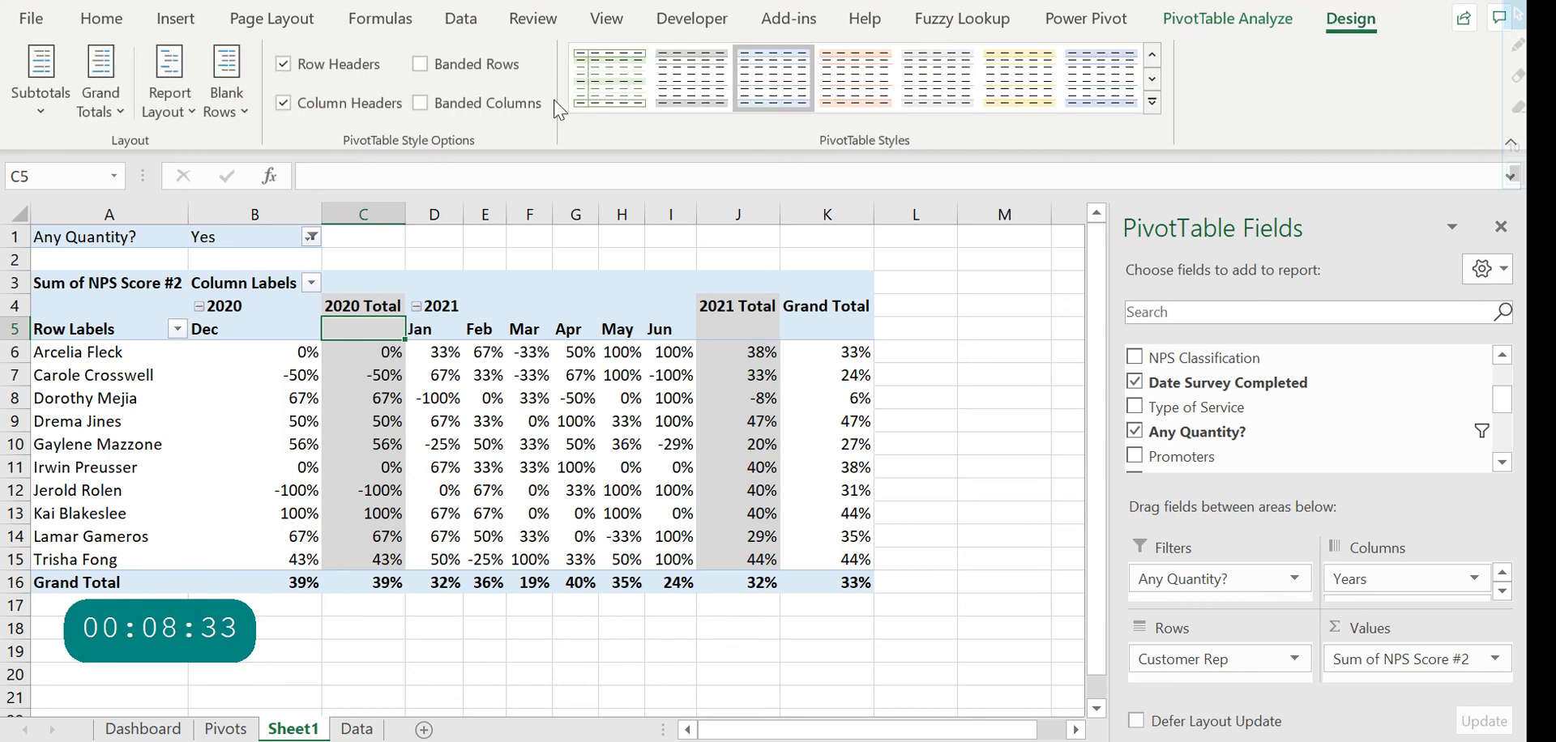
click(32, 101)
click(157, 161)
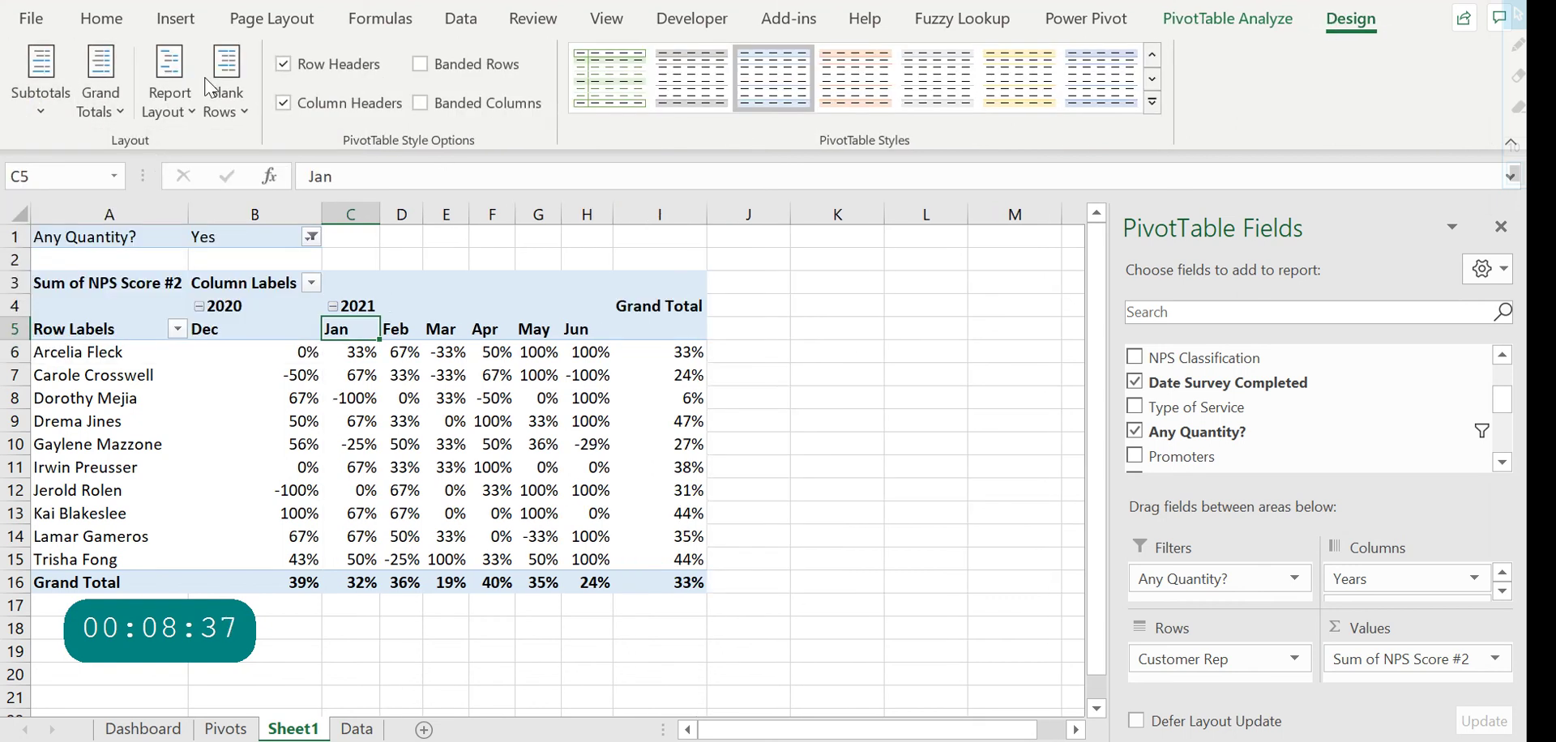
click(37, 97)
click(124, 237)
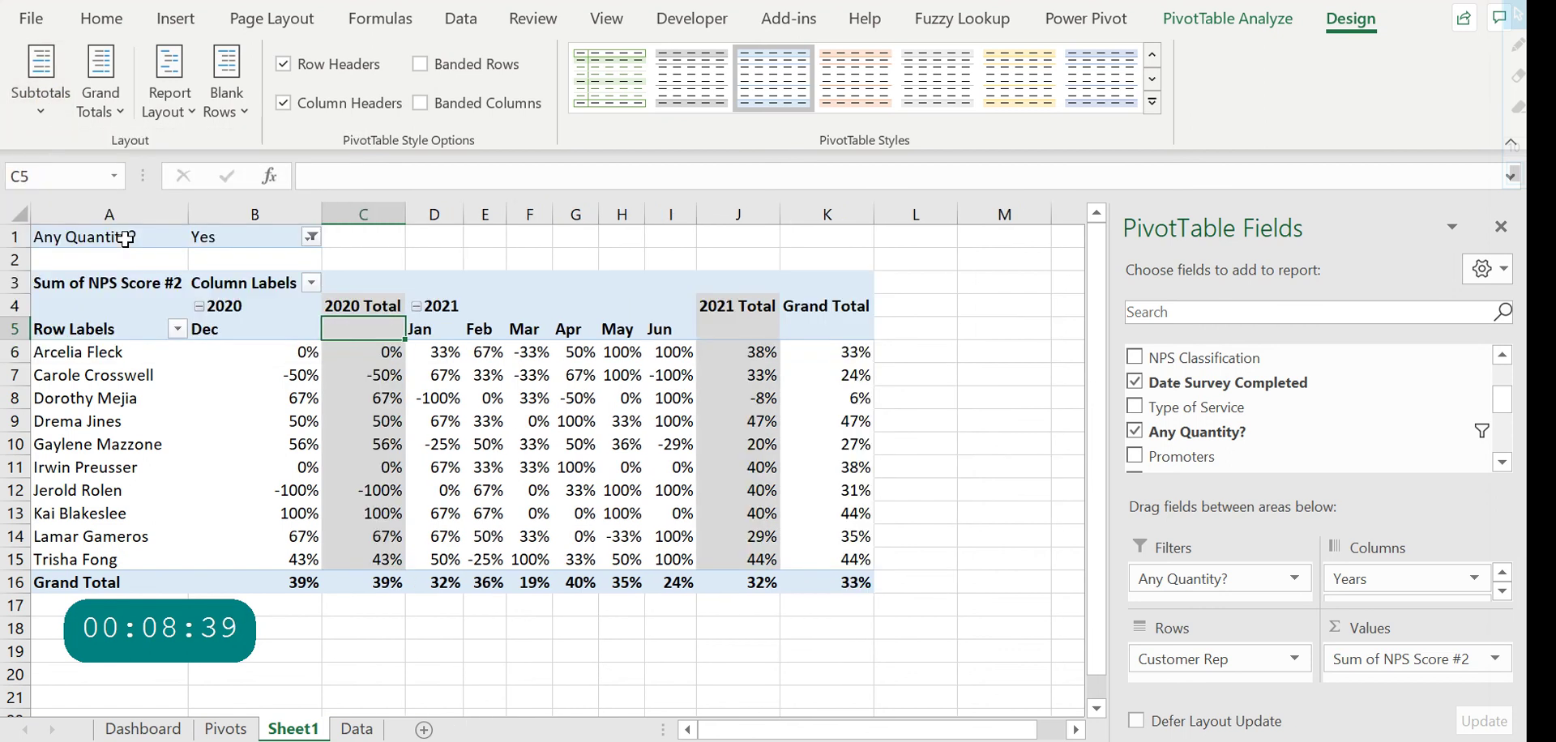
click(45, 105)
click(73, 156)
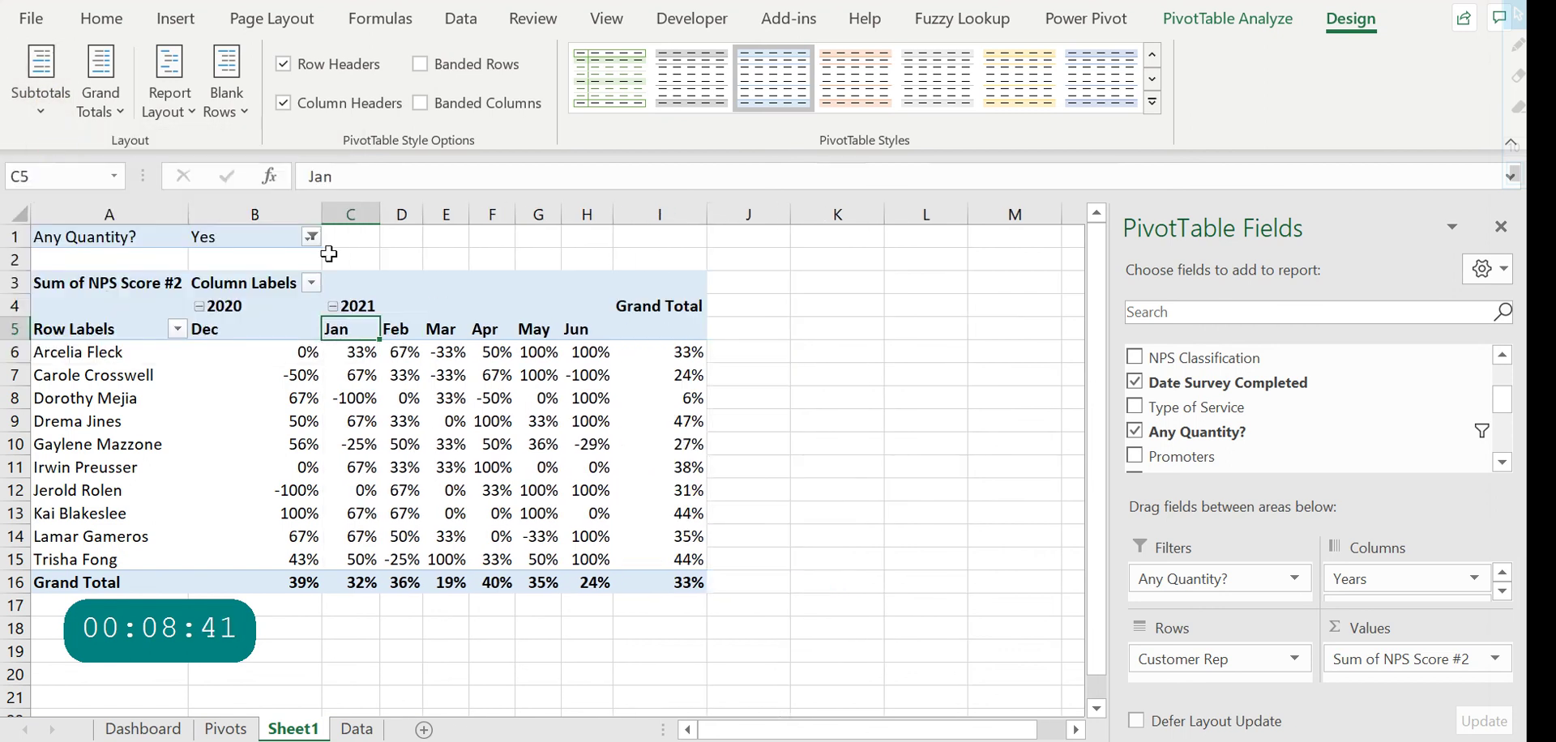
click(748, 398)
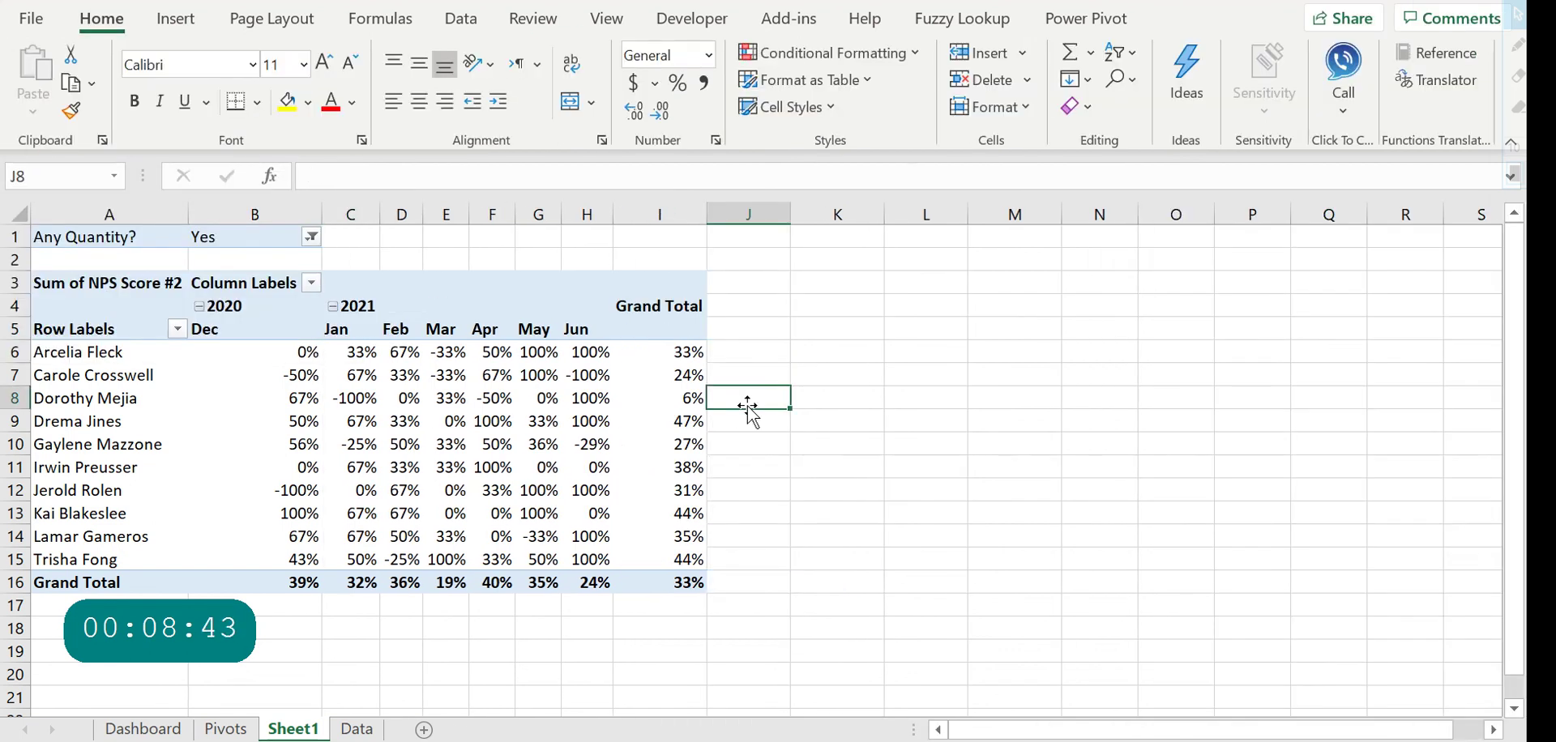
right_click(276, 332)
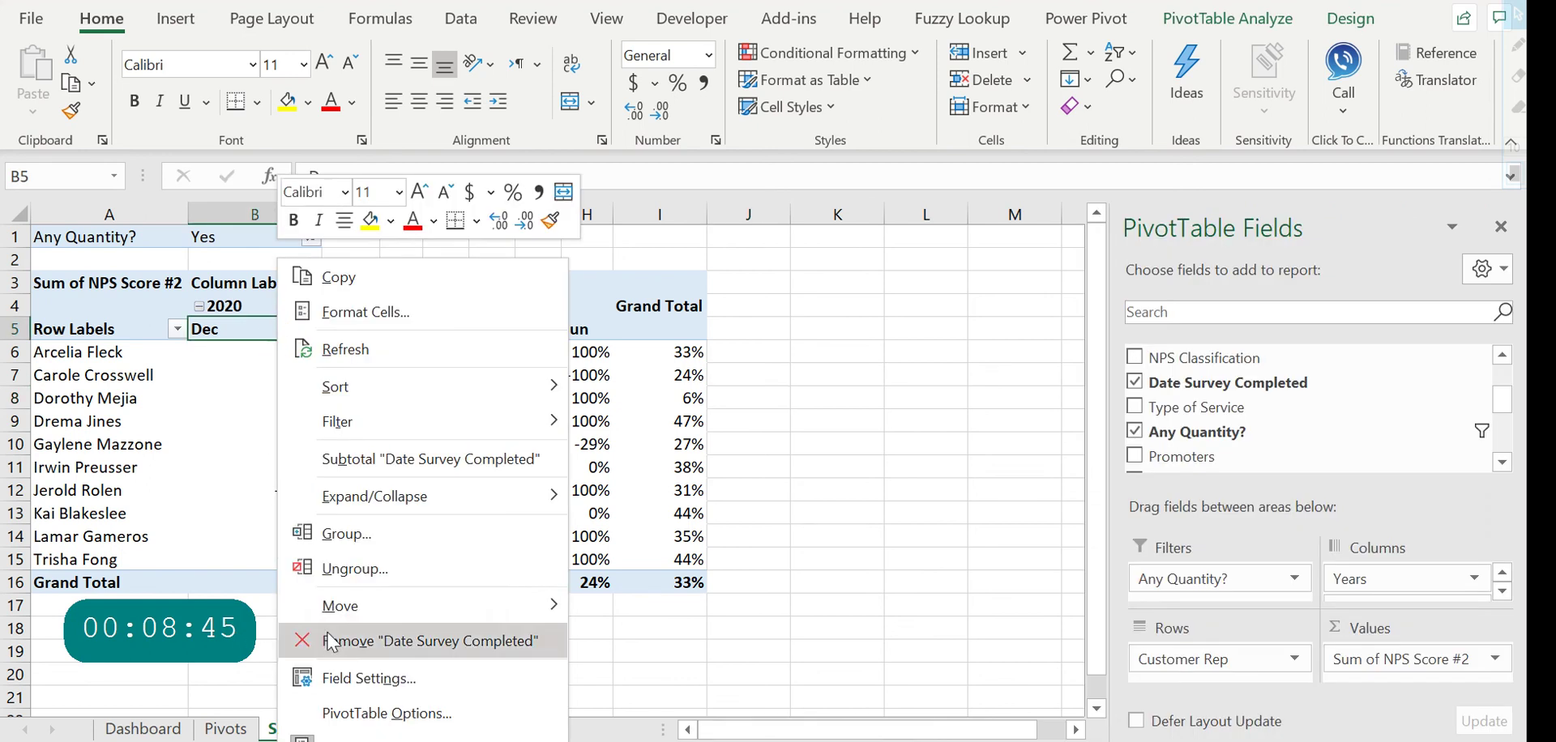
click(357, 528)
click(303, 581)
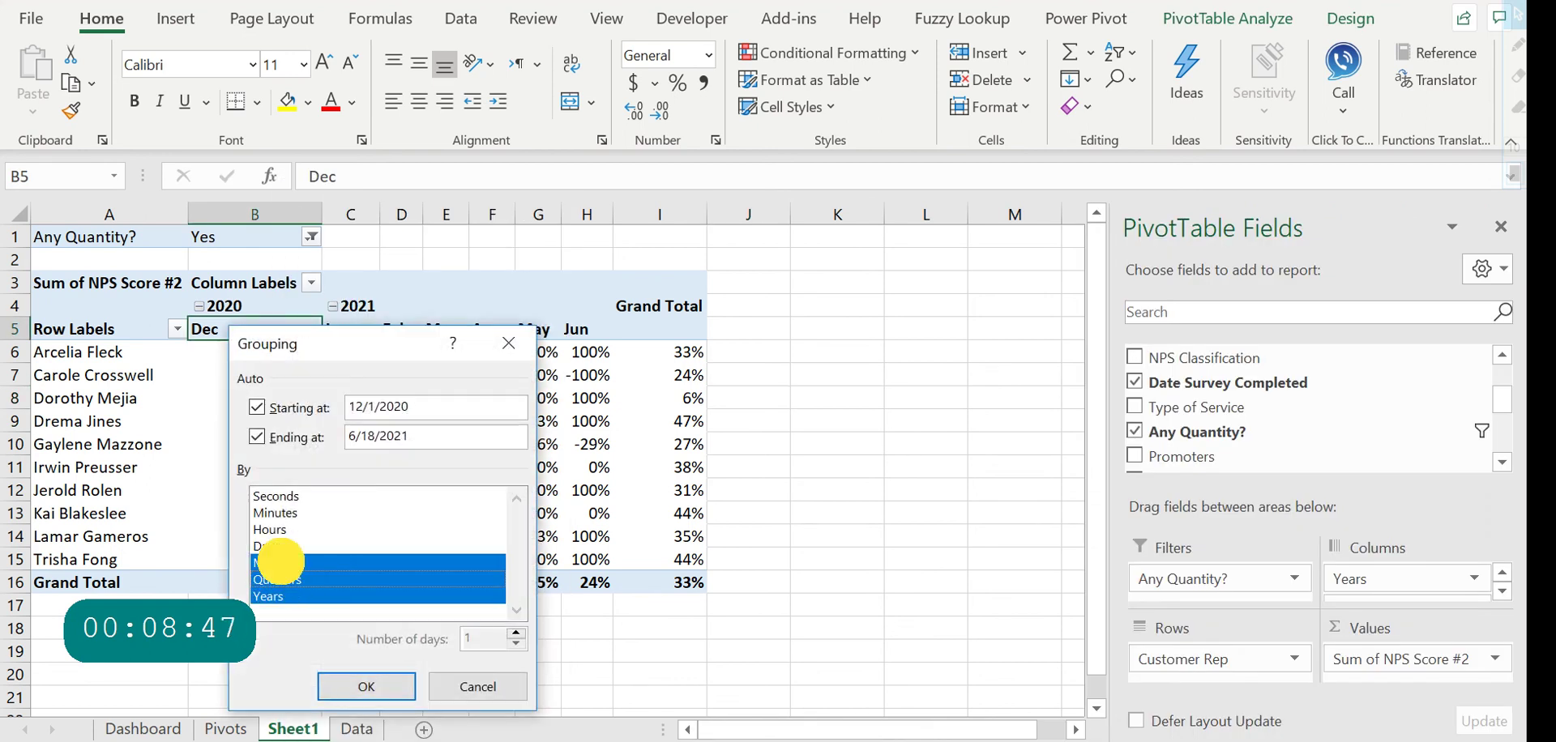
click(280, 563)
click(344, 678)
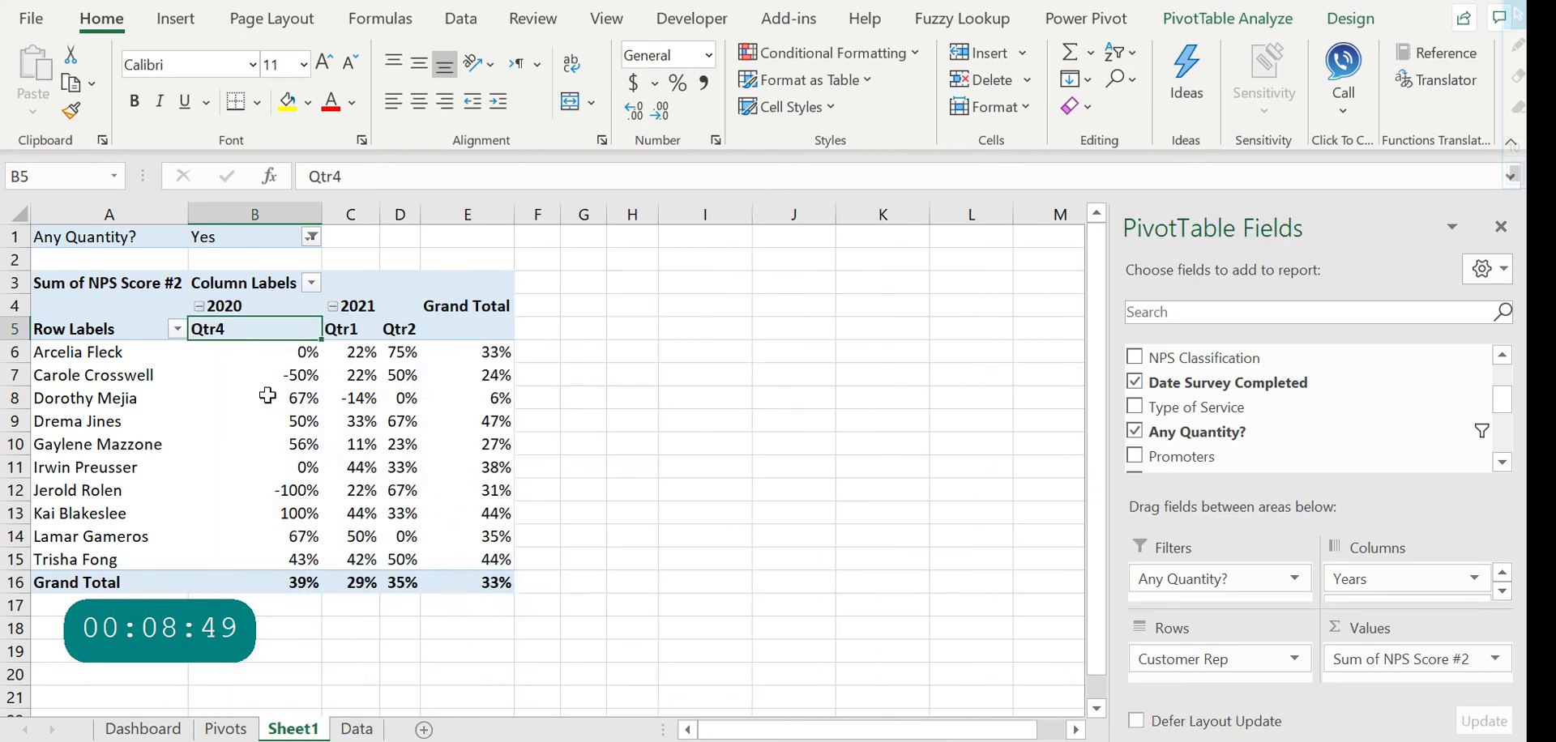
right_click(283, 338)
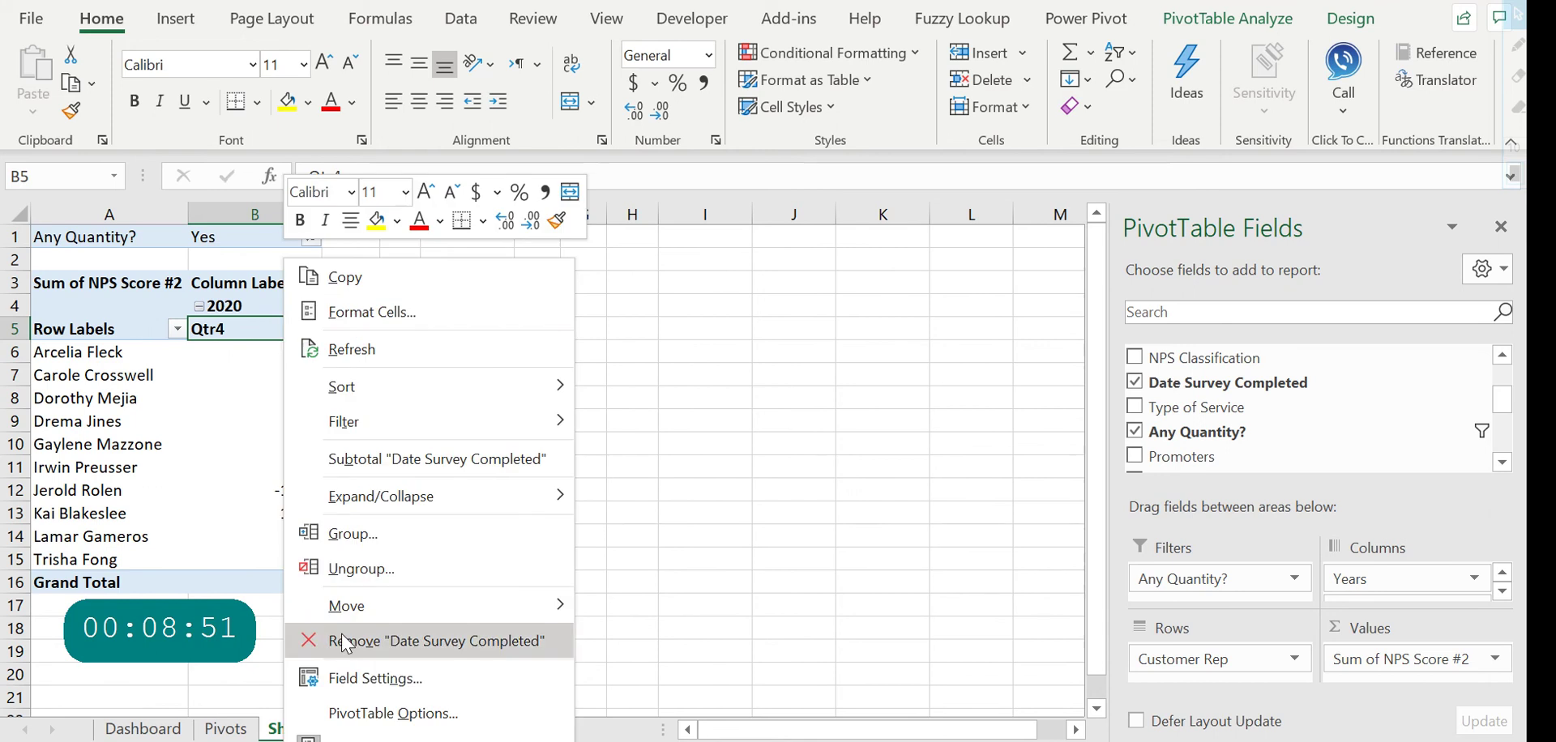
click(360, 535)
click(460, 692)
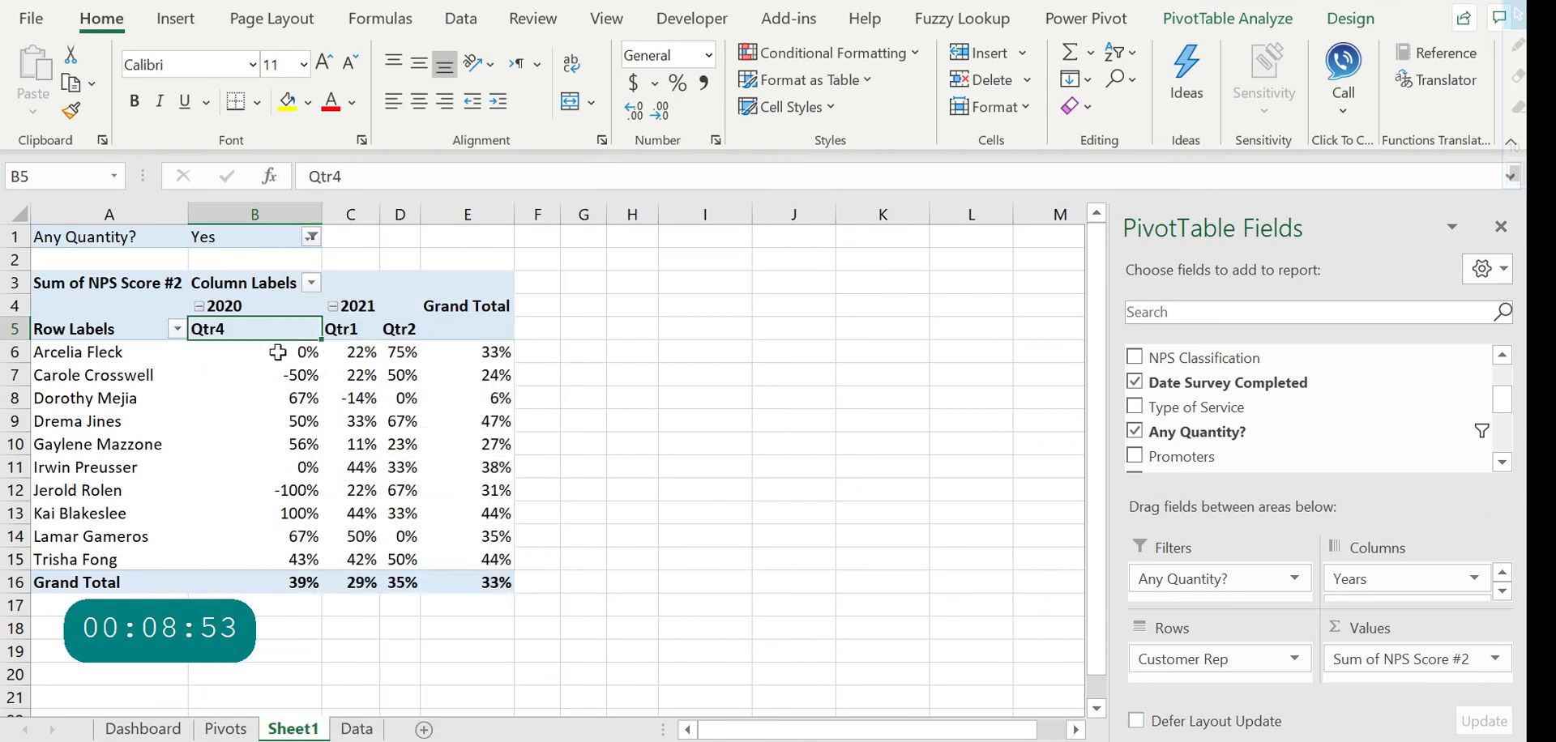
right_click(280, 328)
click(345, 568)
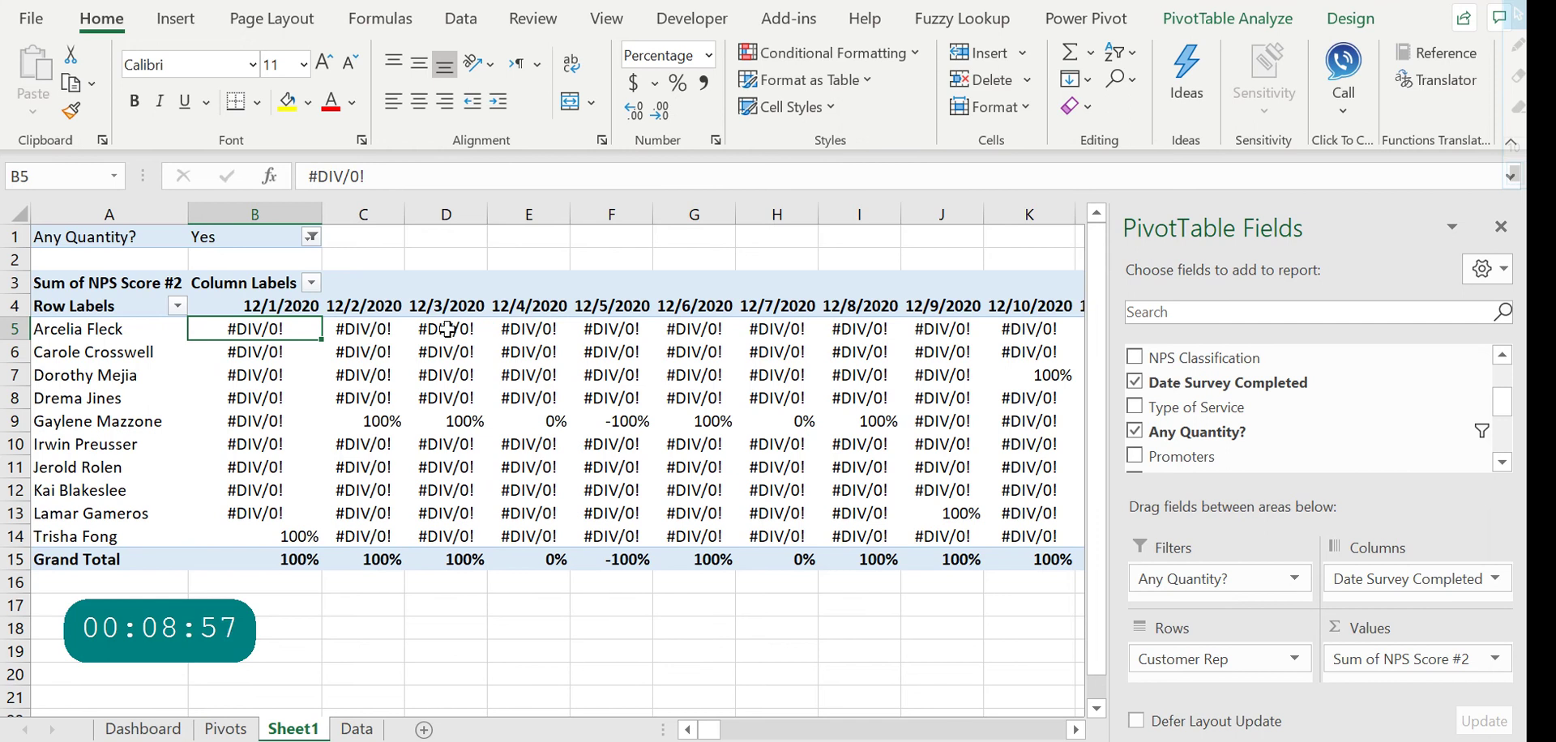
right_click(279, 305)
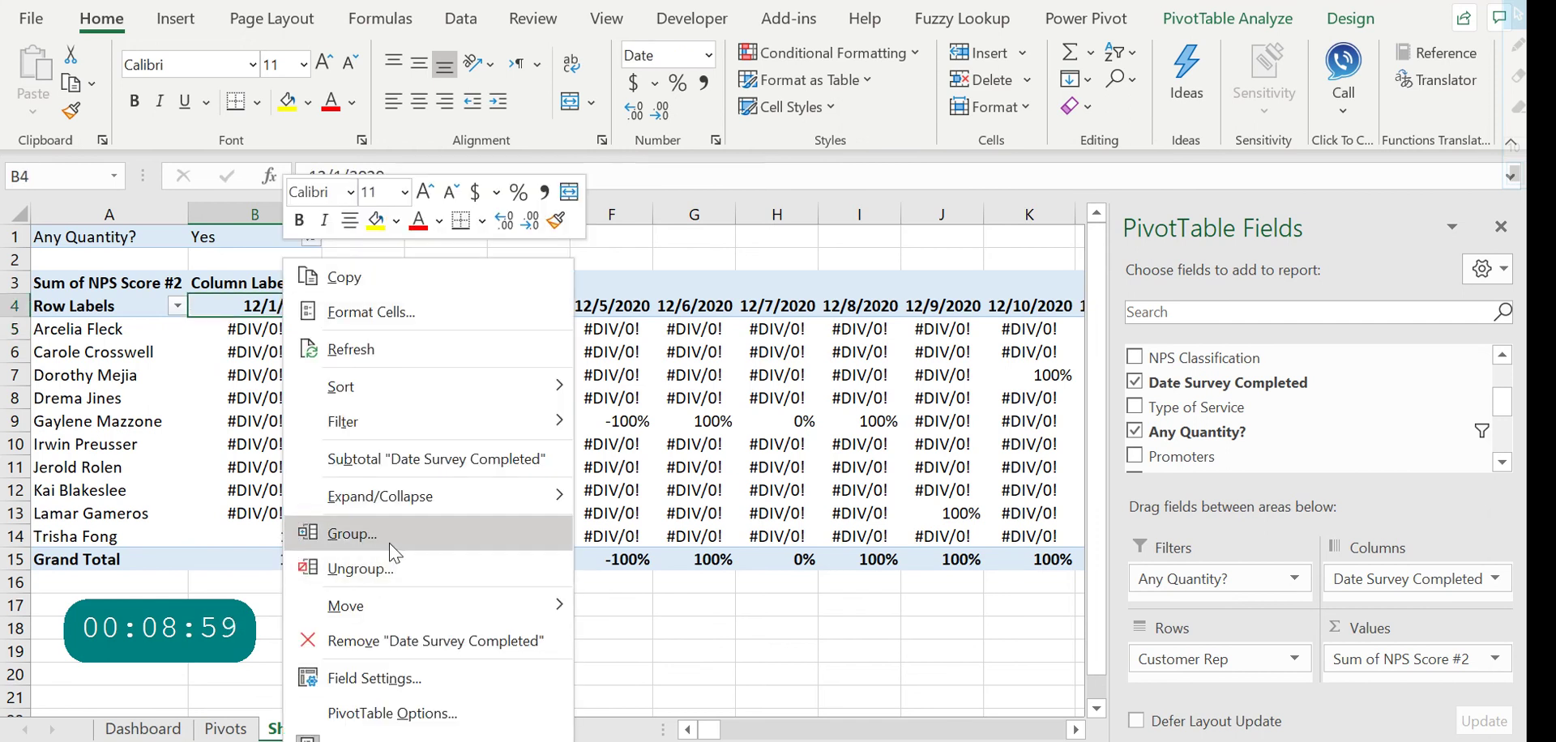
click(306, 537)
click(314, 616)
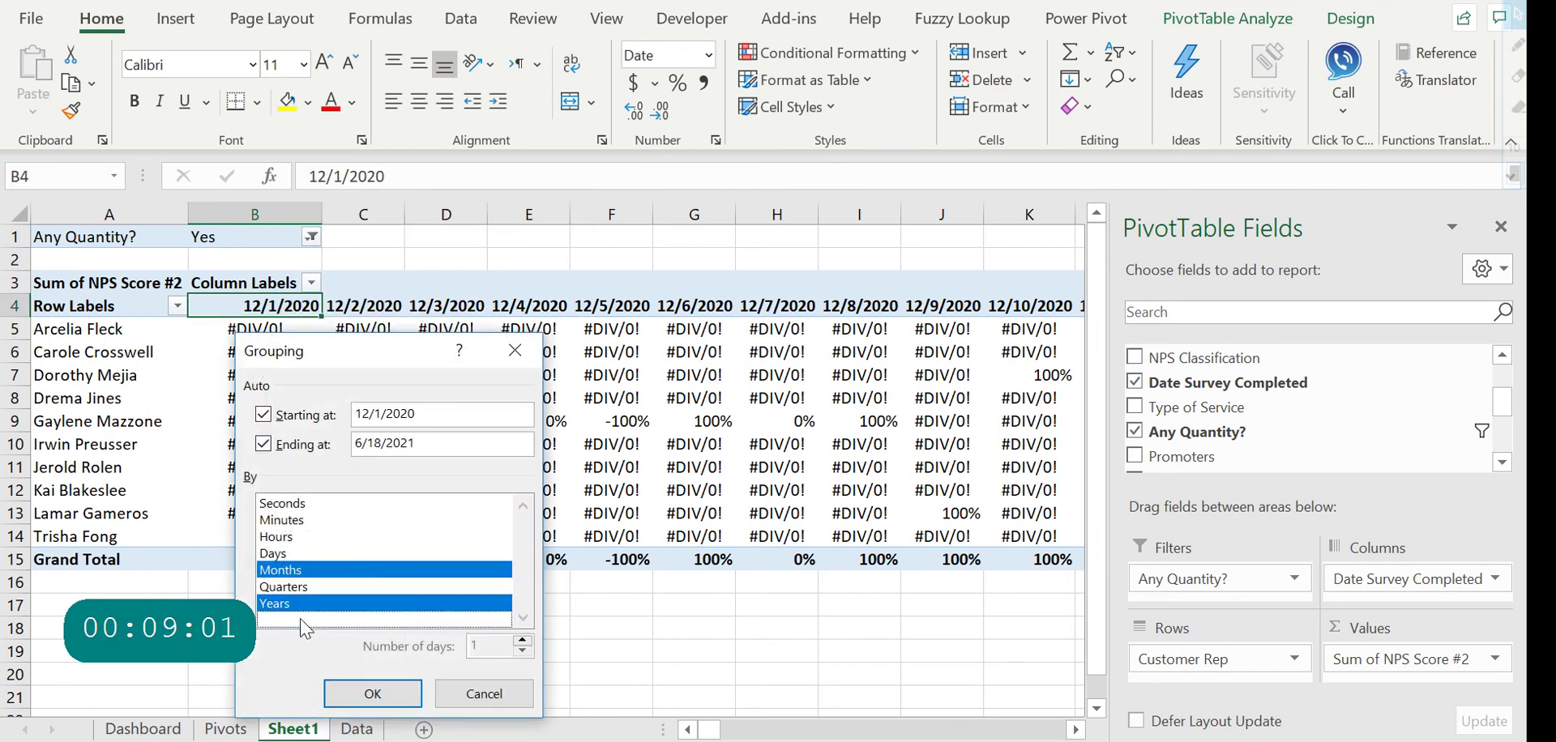
click(373, 693)
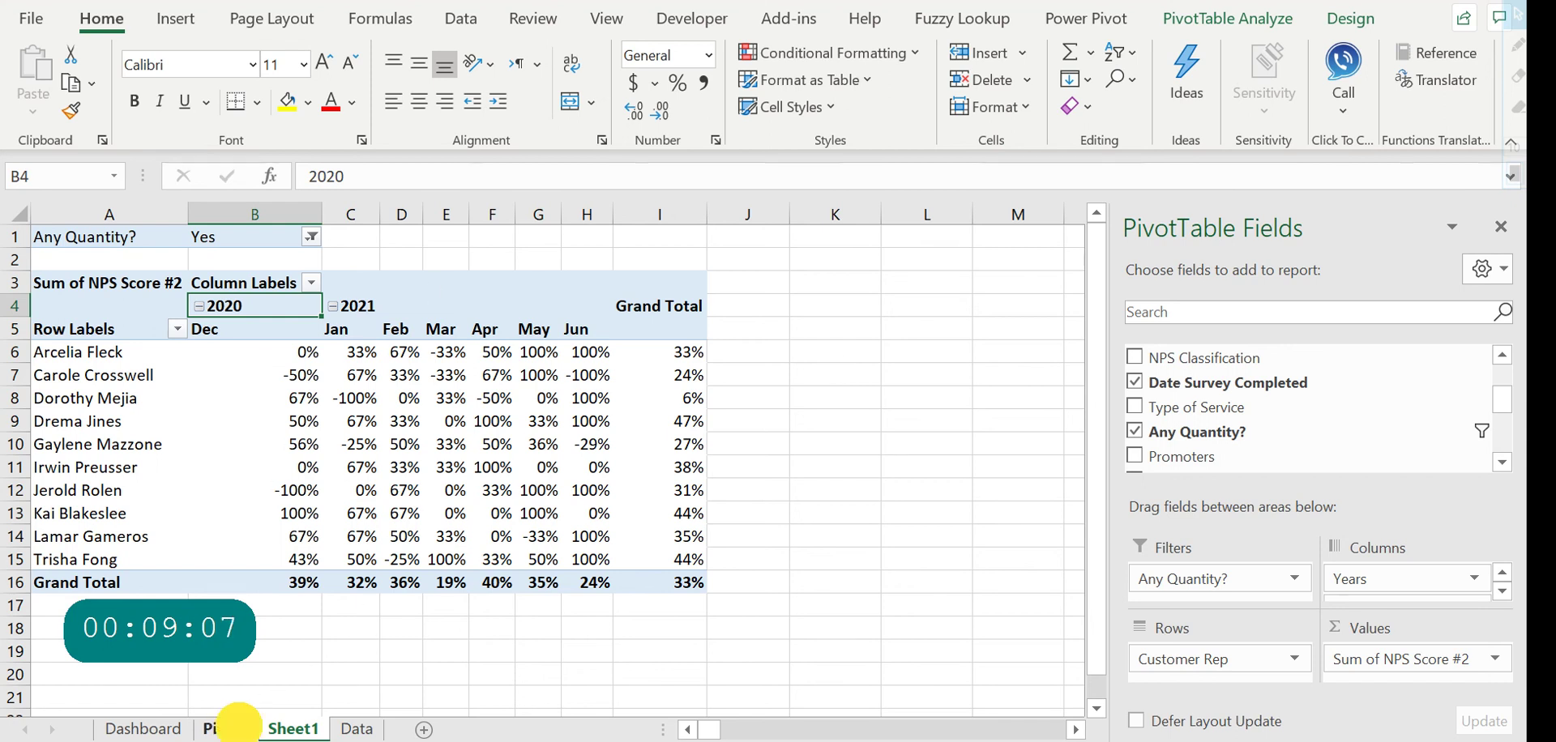
click(225, 729)
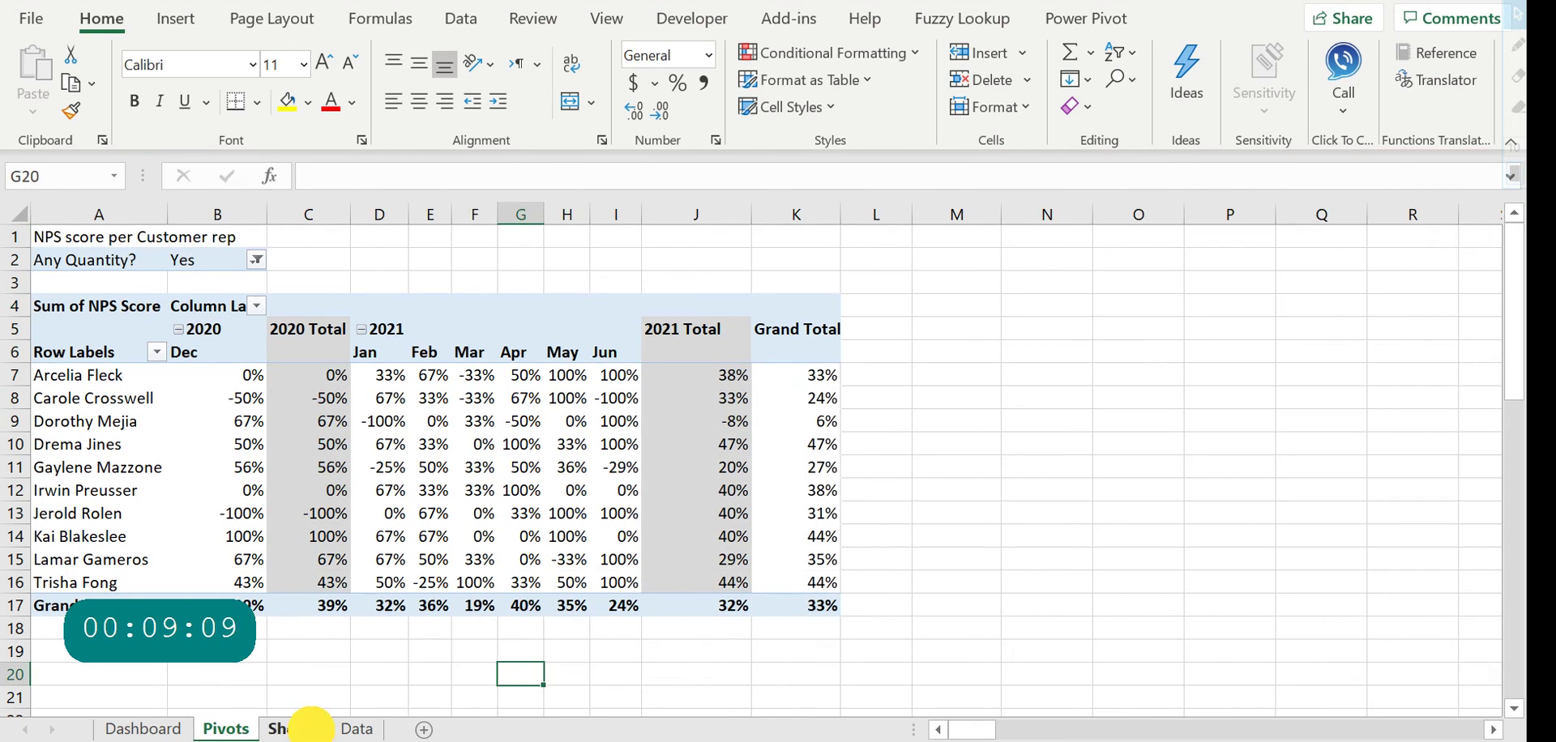
click(311, 729)
click(225, 729)
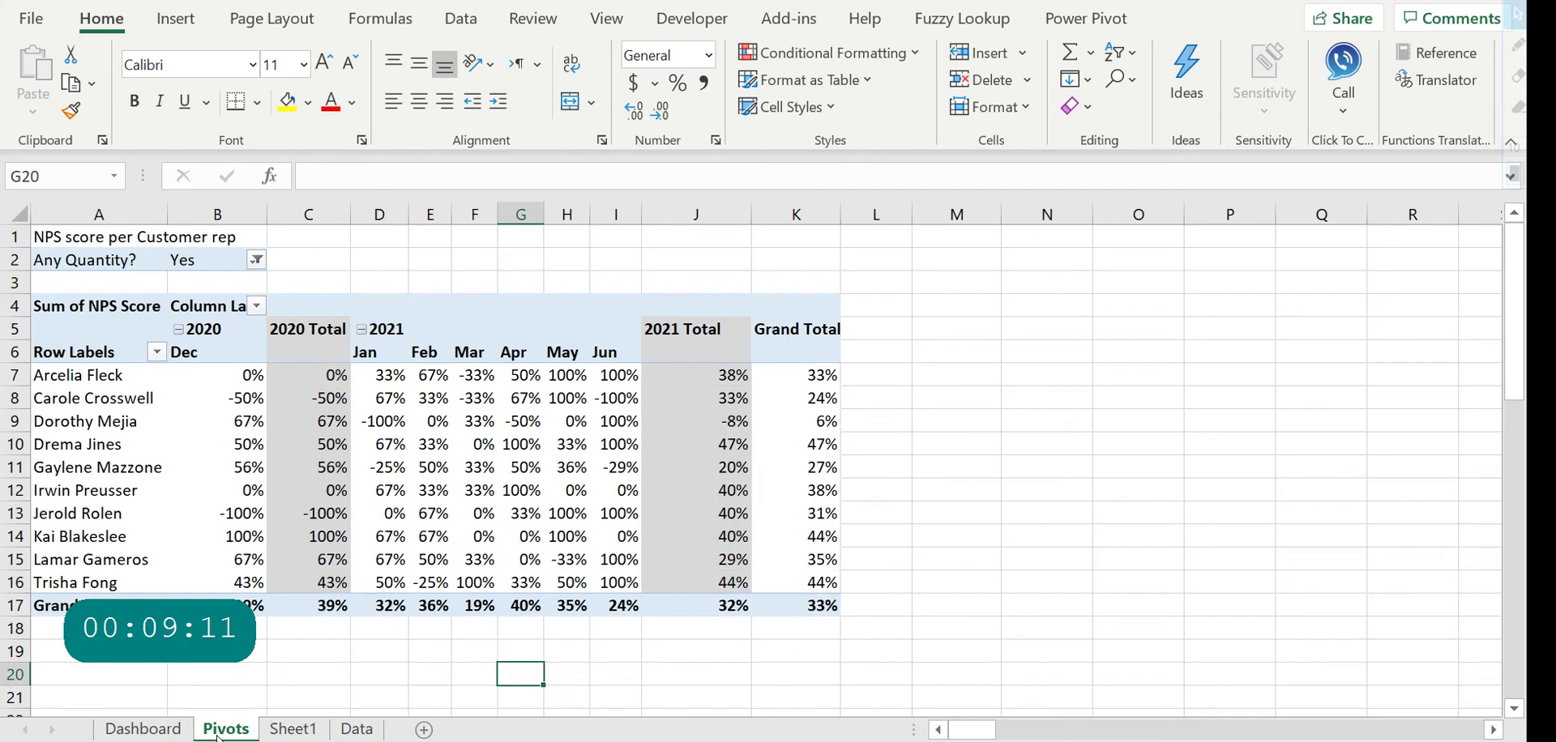
click(143, 729)
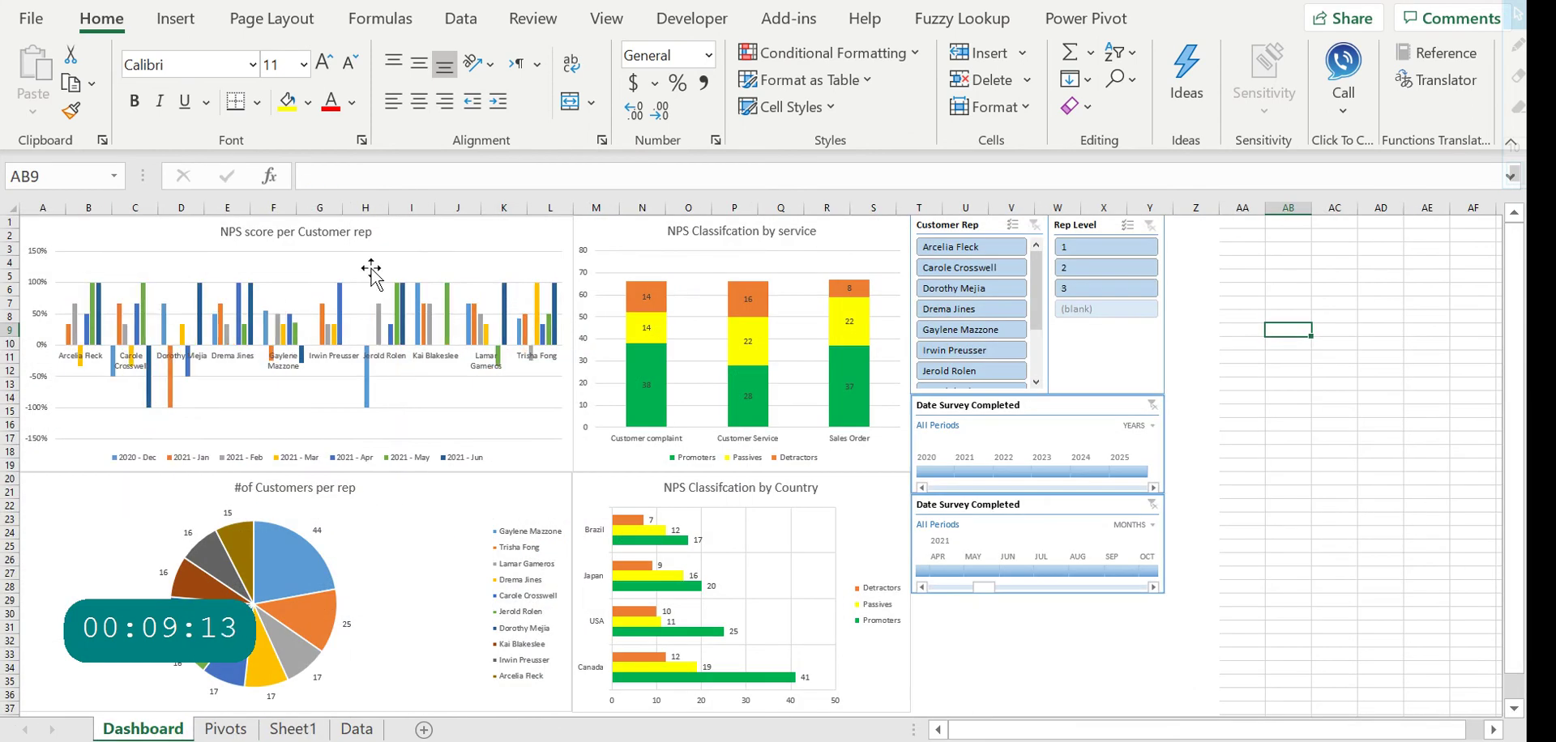
click(292, 729)
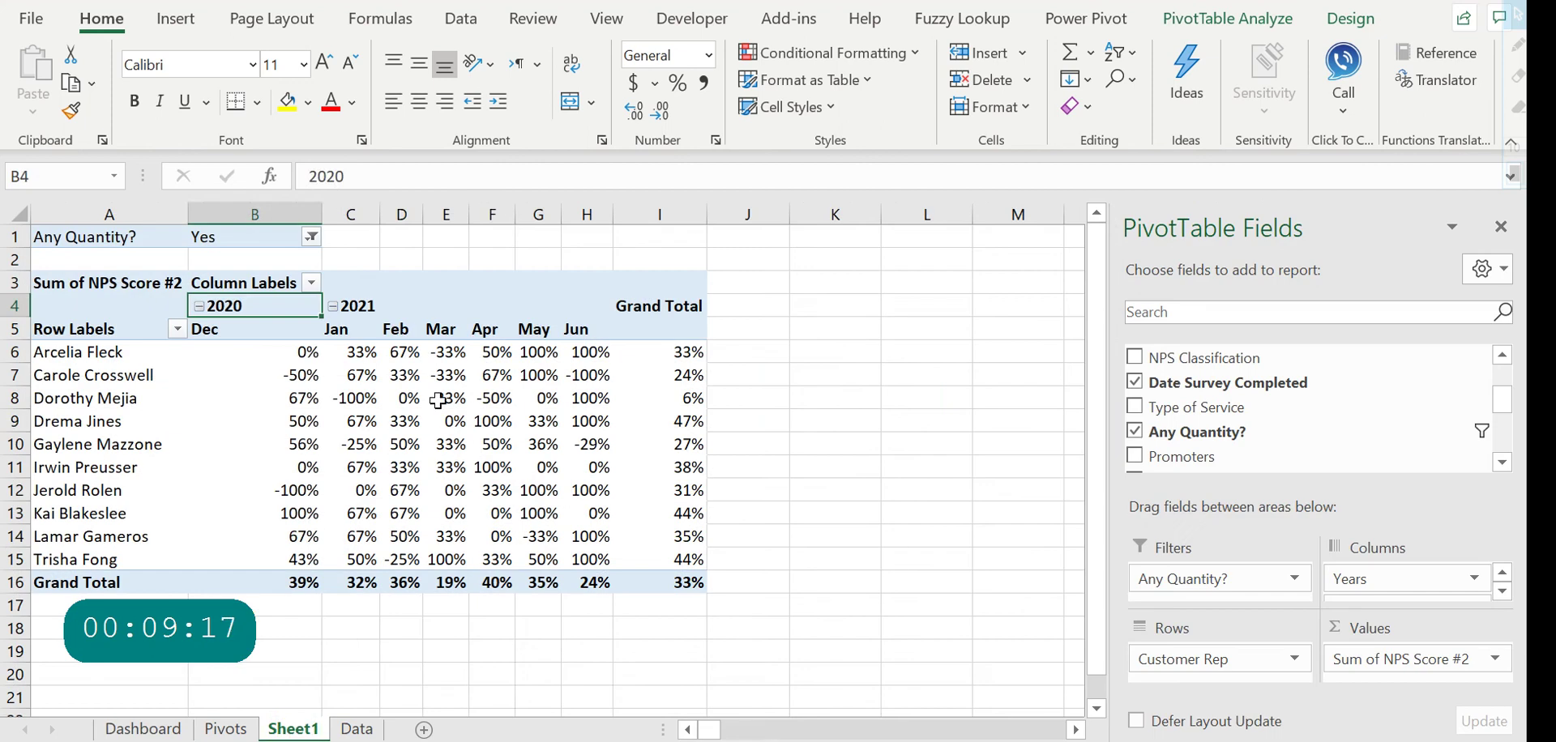
click(415, 414)
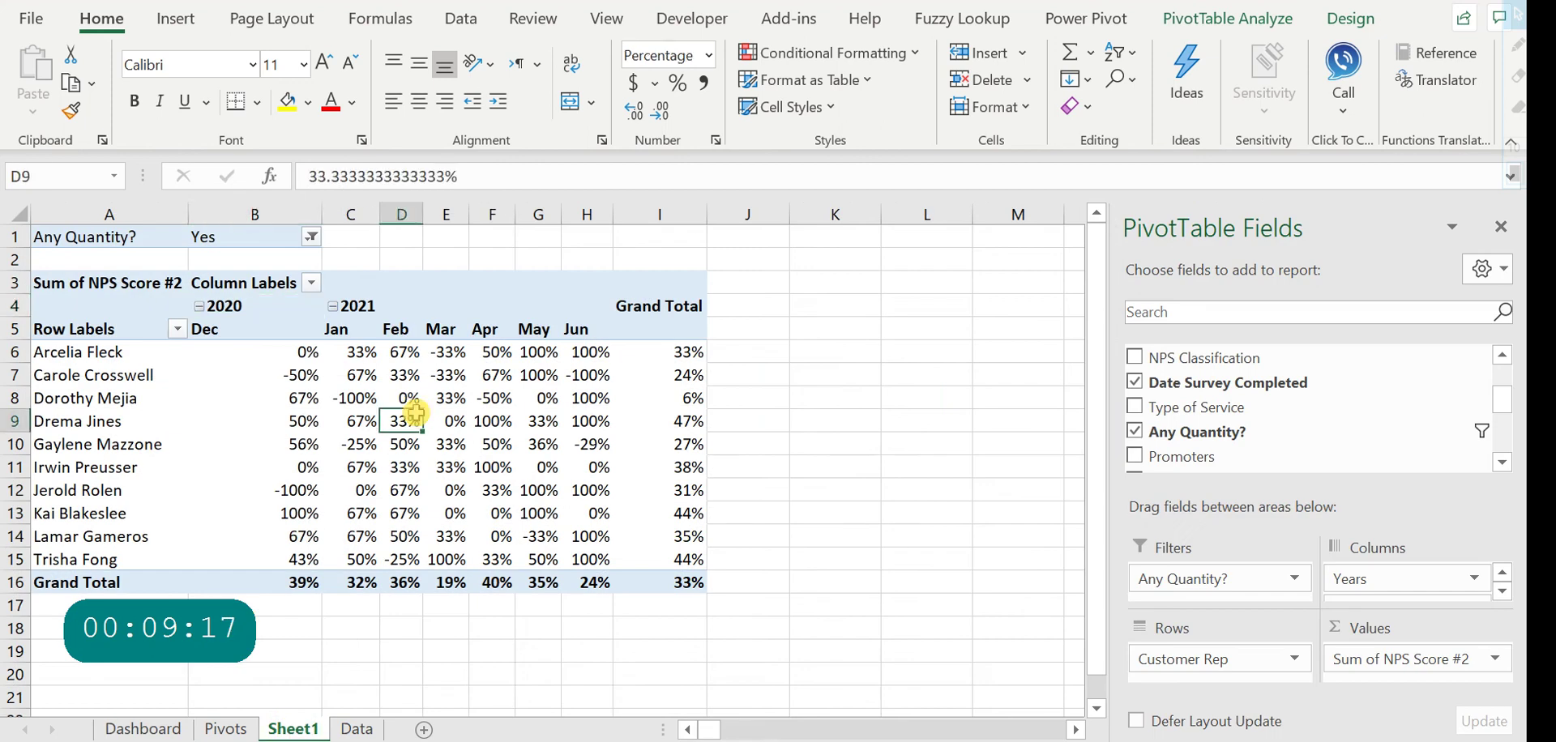
Insert a clustered column PivotChart of rep NPS by month, placed beside the pivot and widened to column M
click(177, 23)
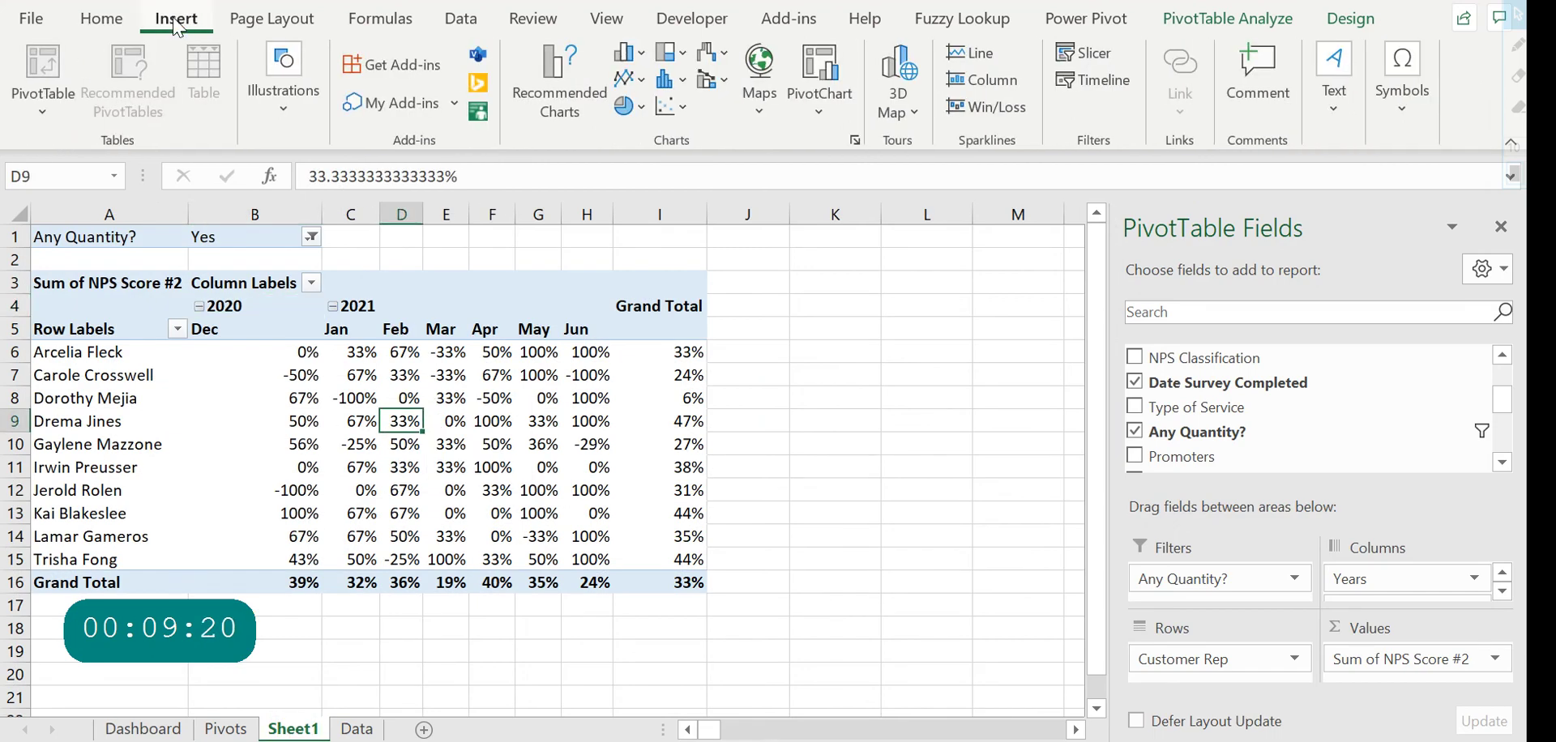
click(632, 61)
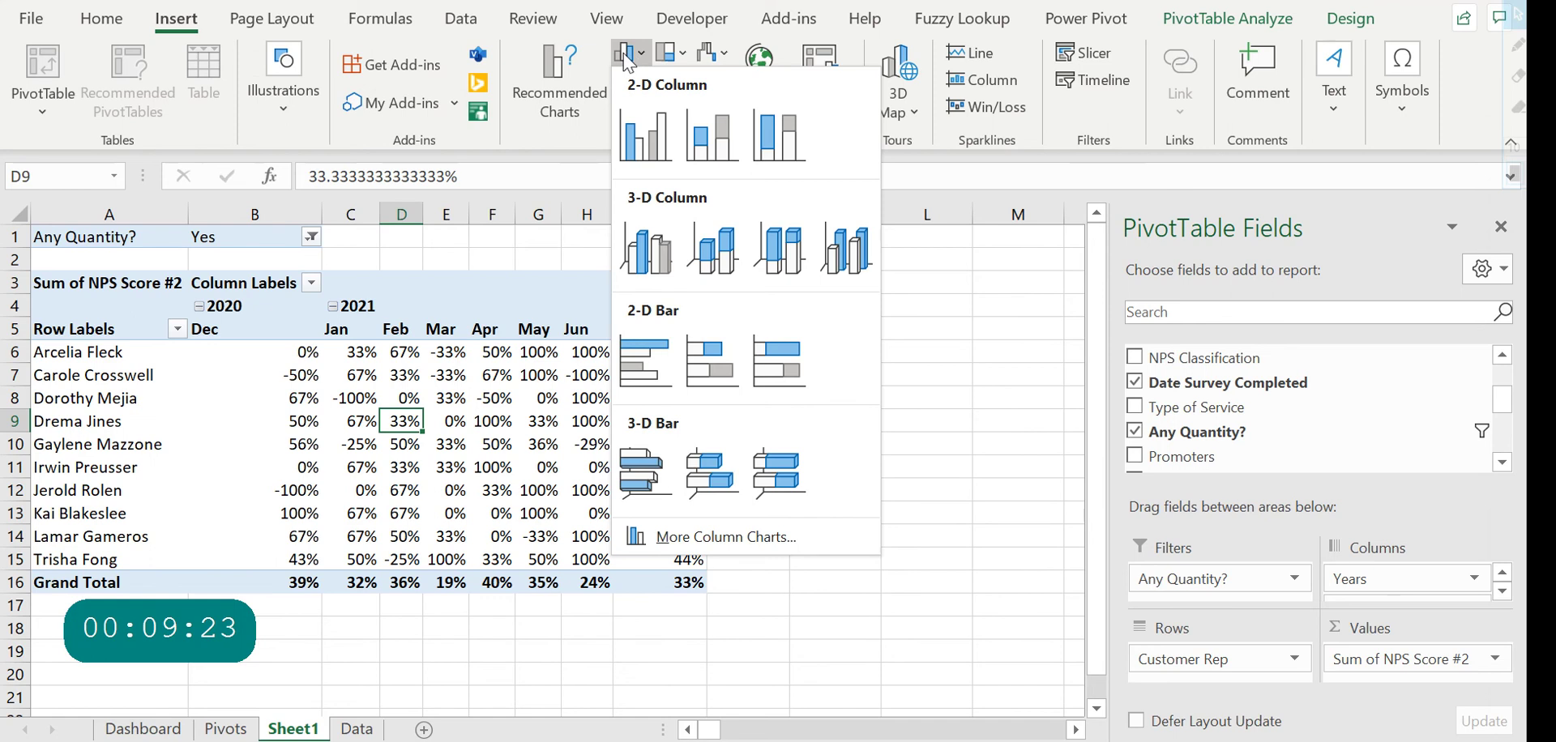
click(629, 60)
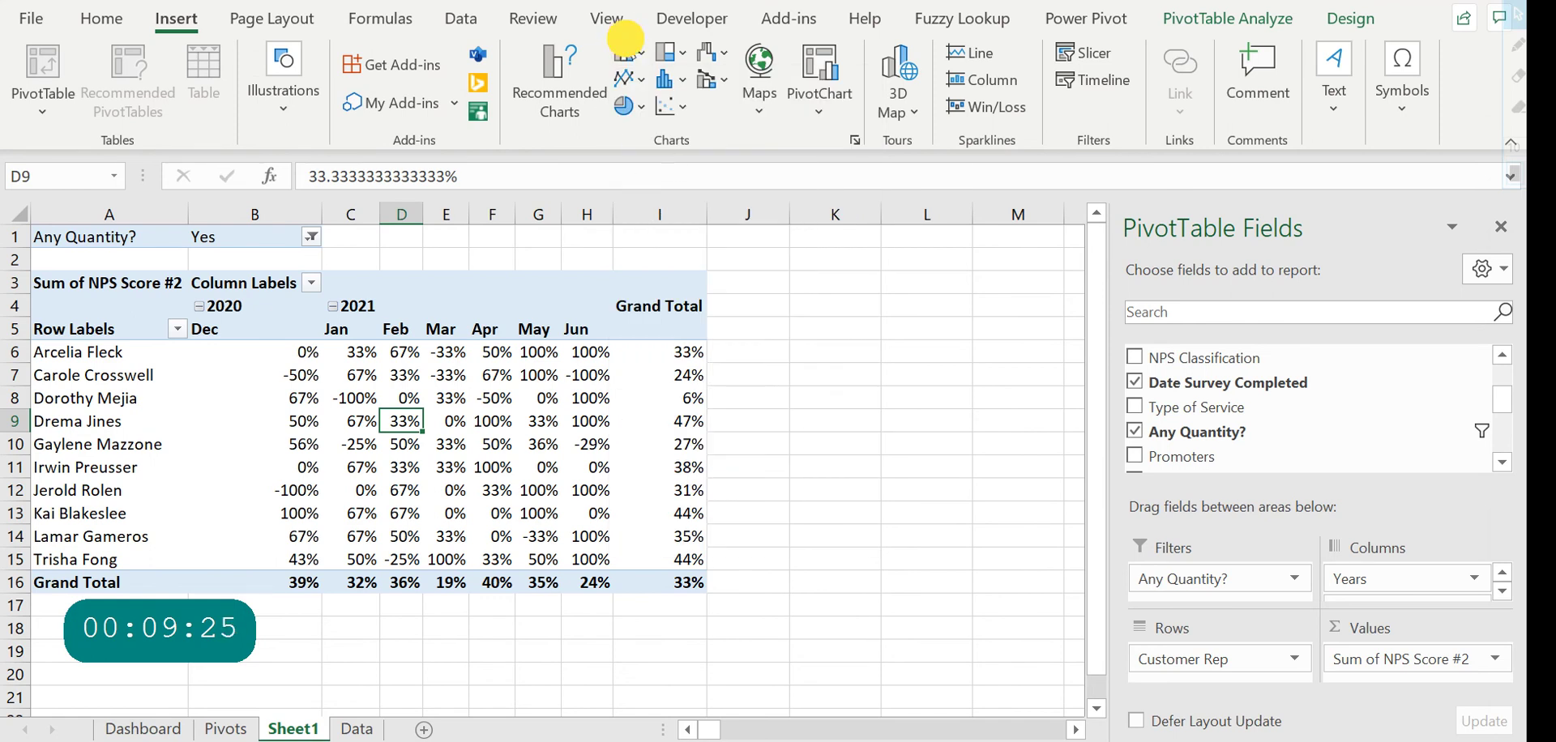
click(628, 52)
click(639, 109)
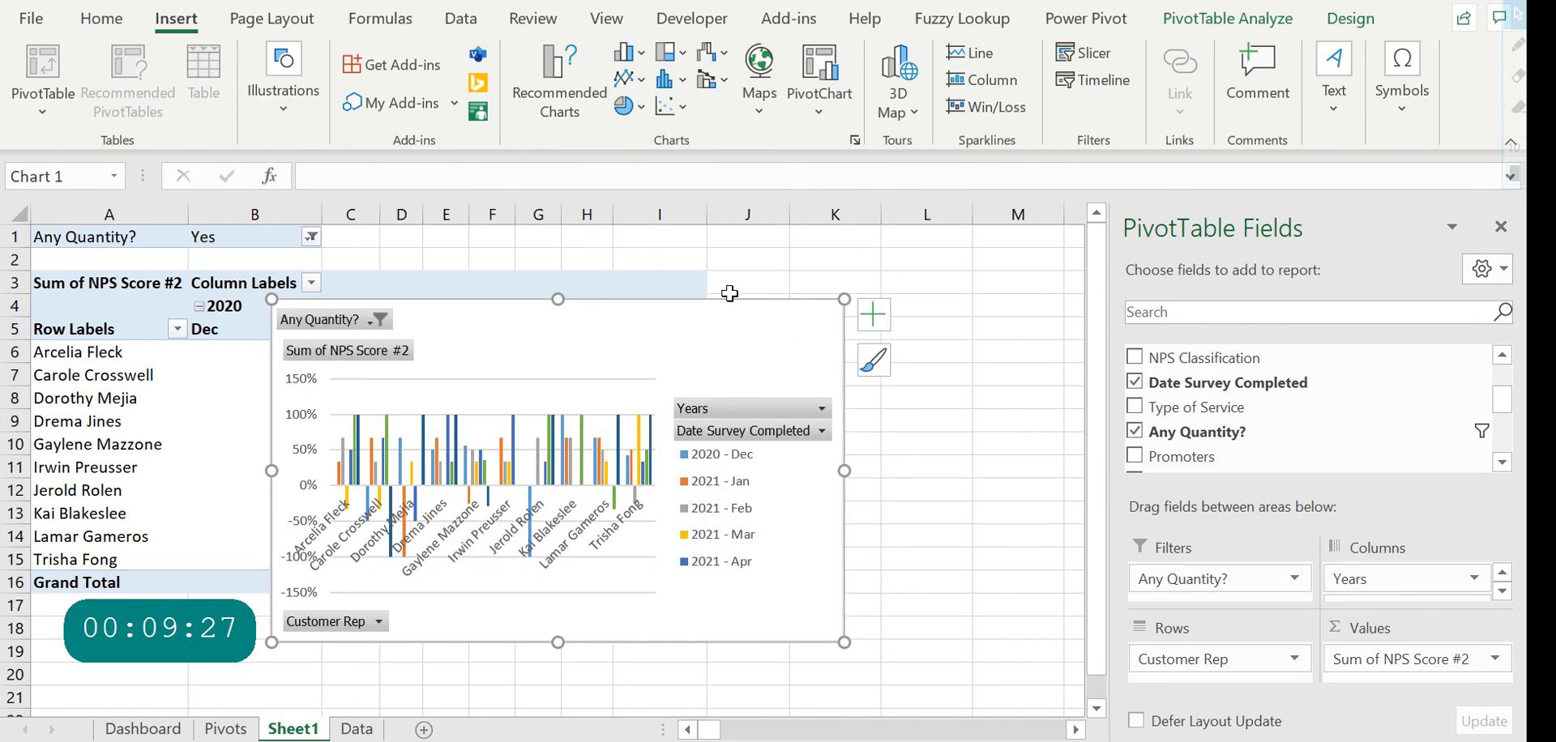
drag(729, 293, 758, 251)
drag(874, 601, 1020, 661)
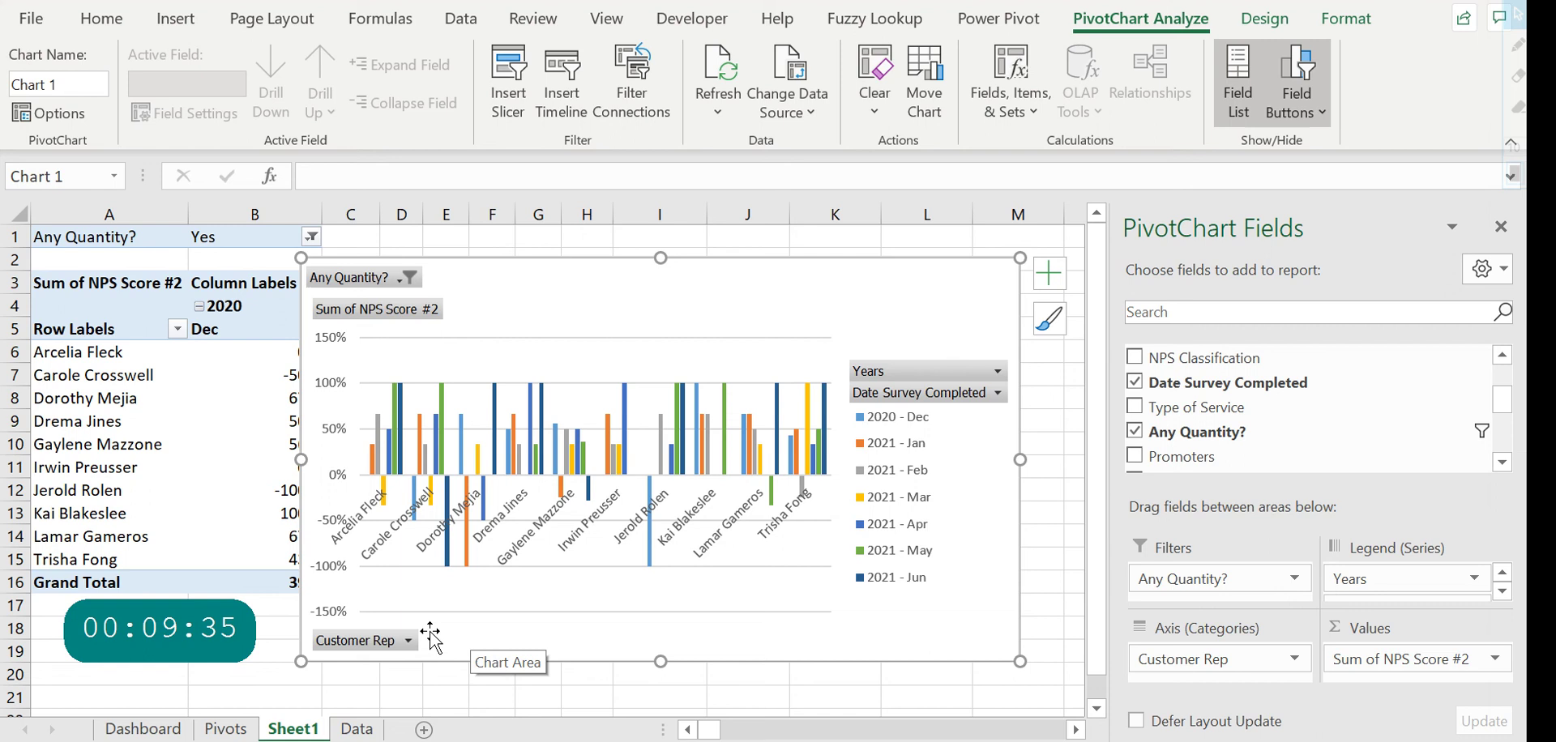
Hide all field buttons on the Customer Rep NPS chart
right_click(357, 648)
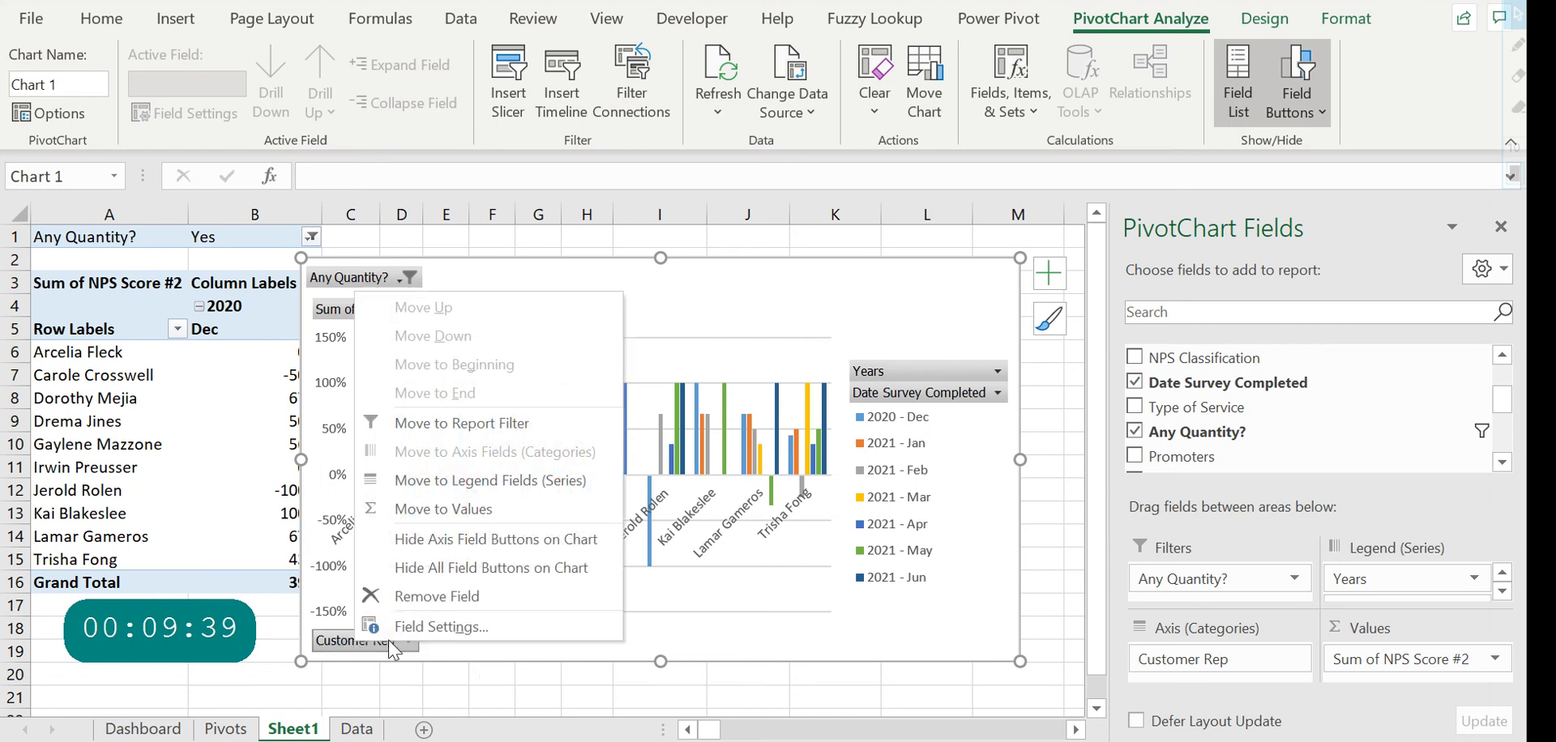
click(331, 648)
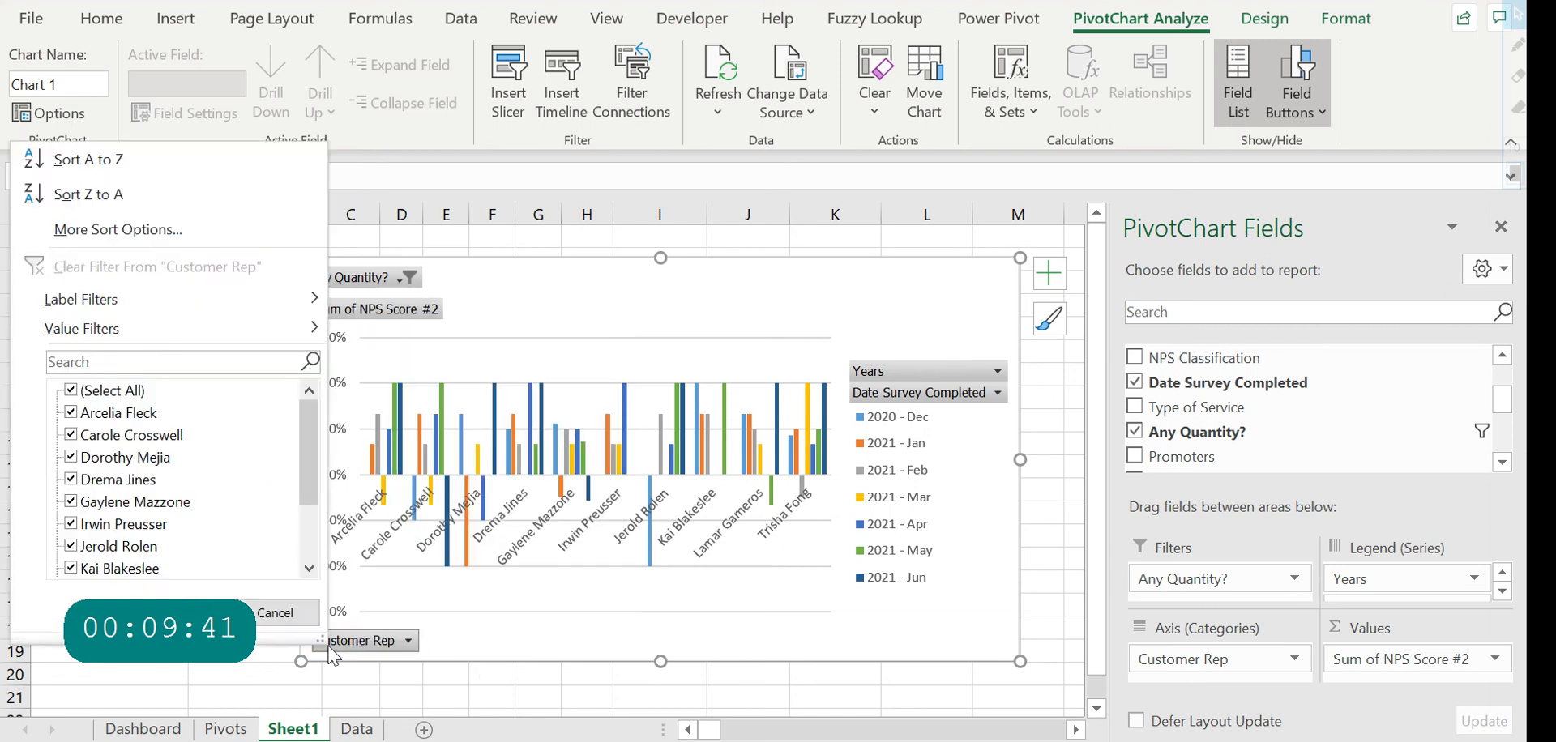
click(487, 663)
right_click(379, 648)
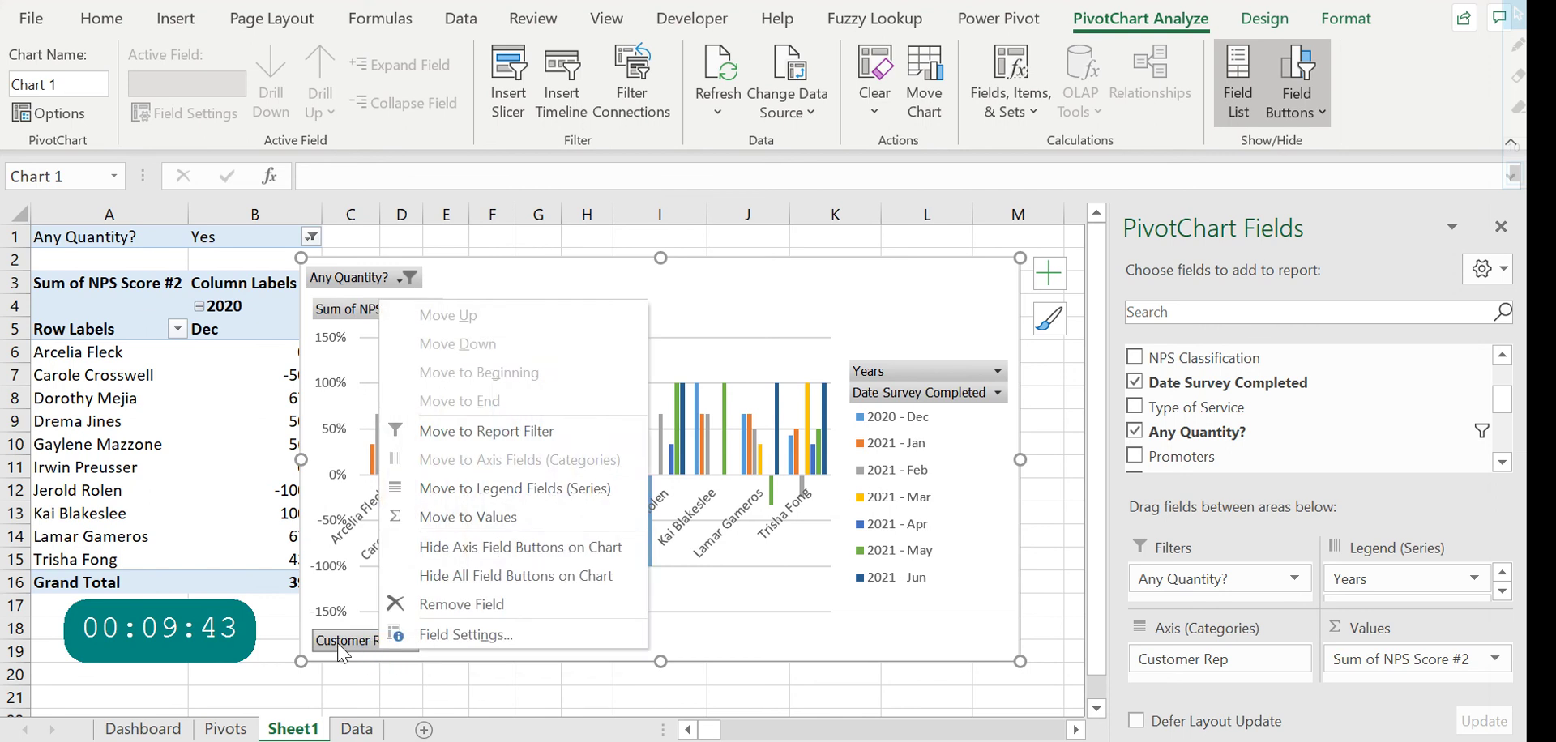
click(497, 582)
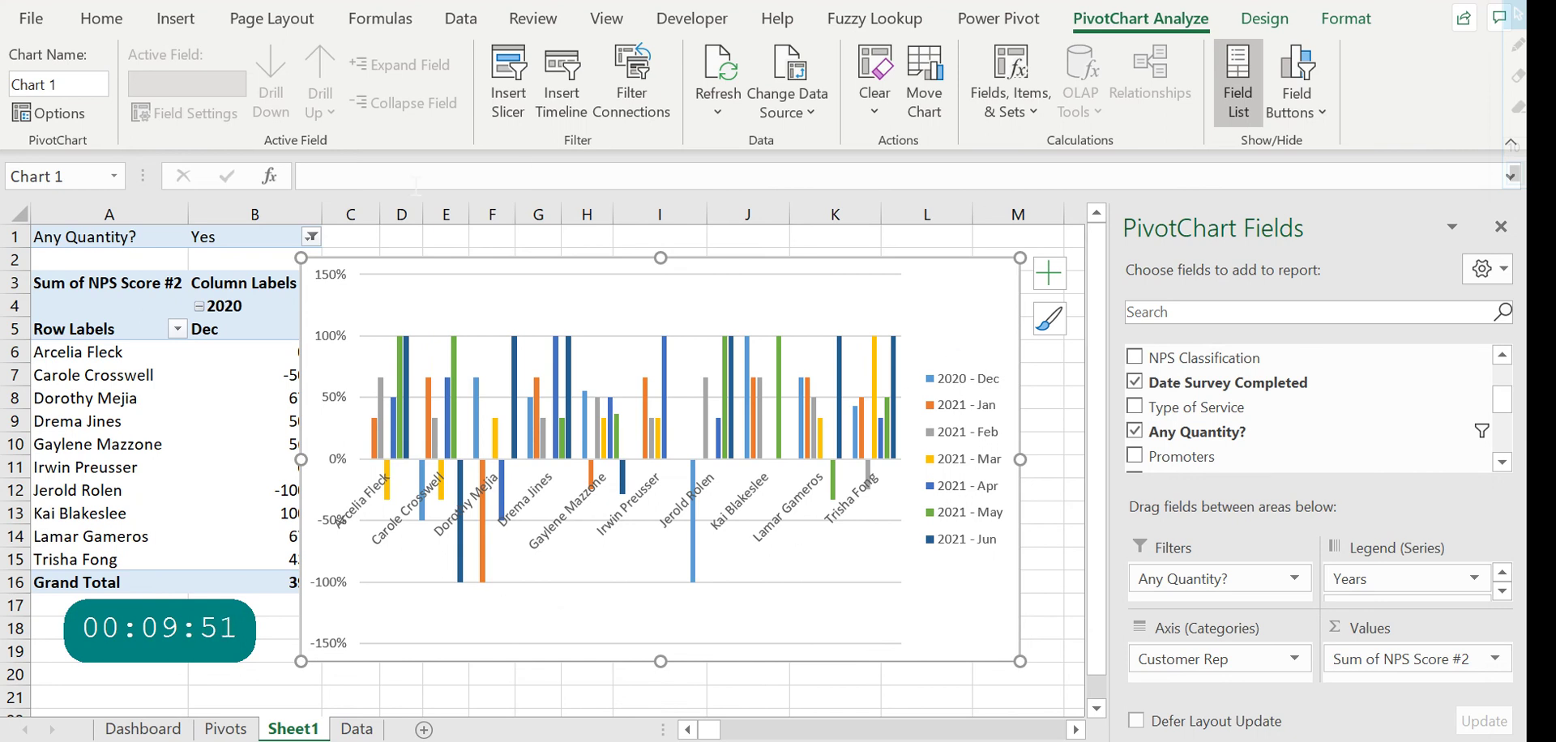
Move Chart 1's month legend below the plot area
click(1261, 26)
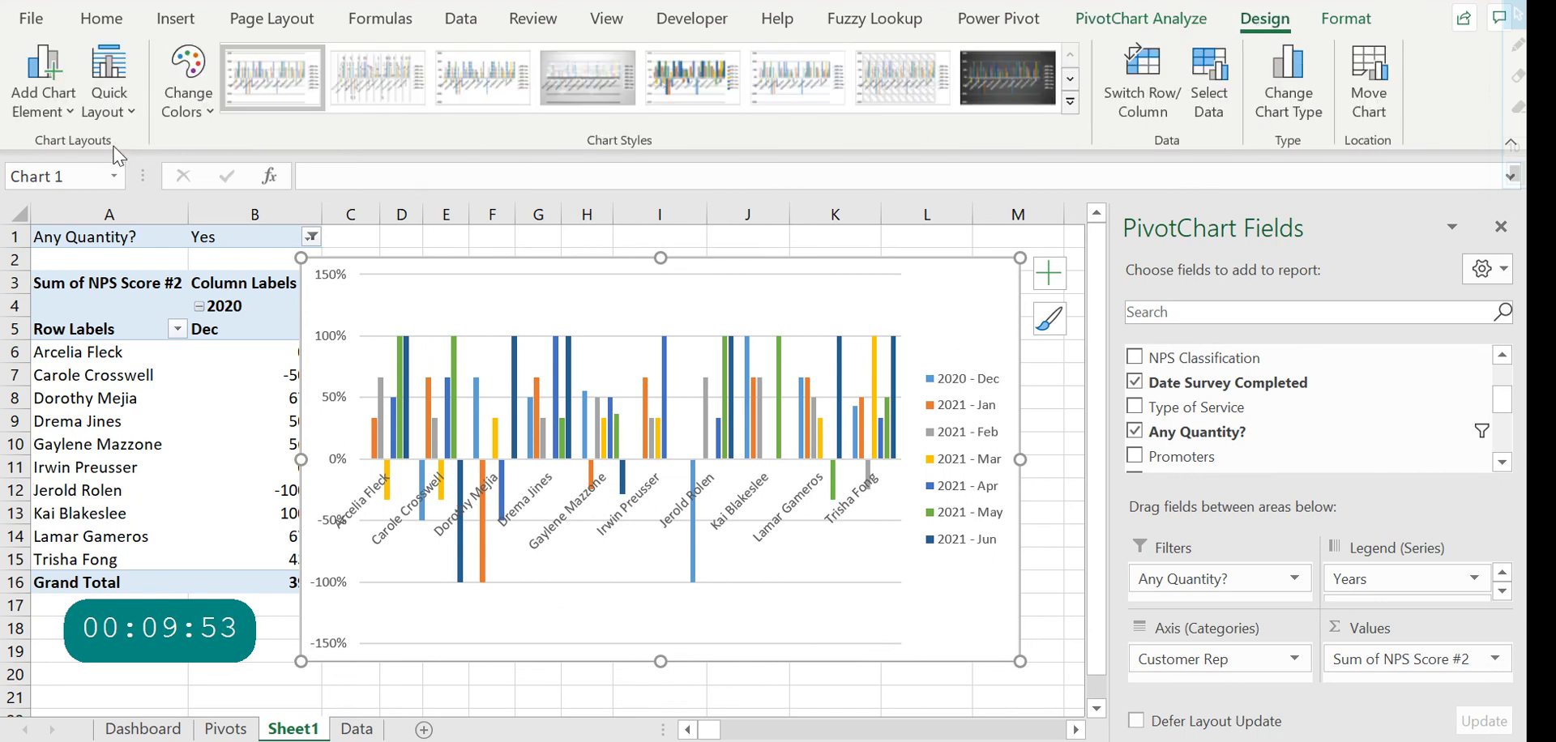
click(46, 95)
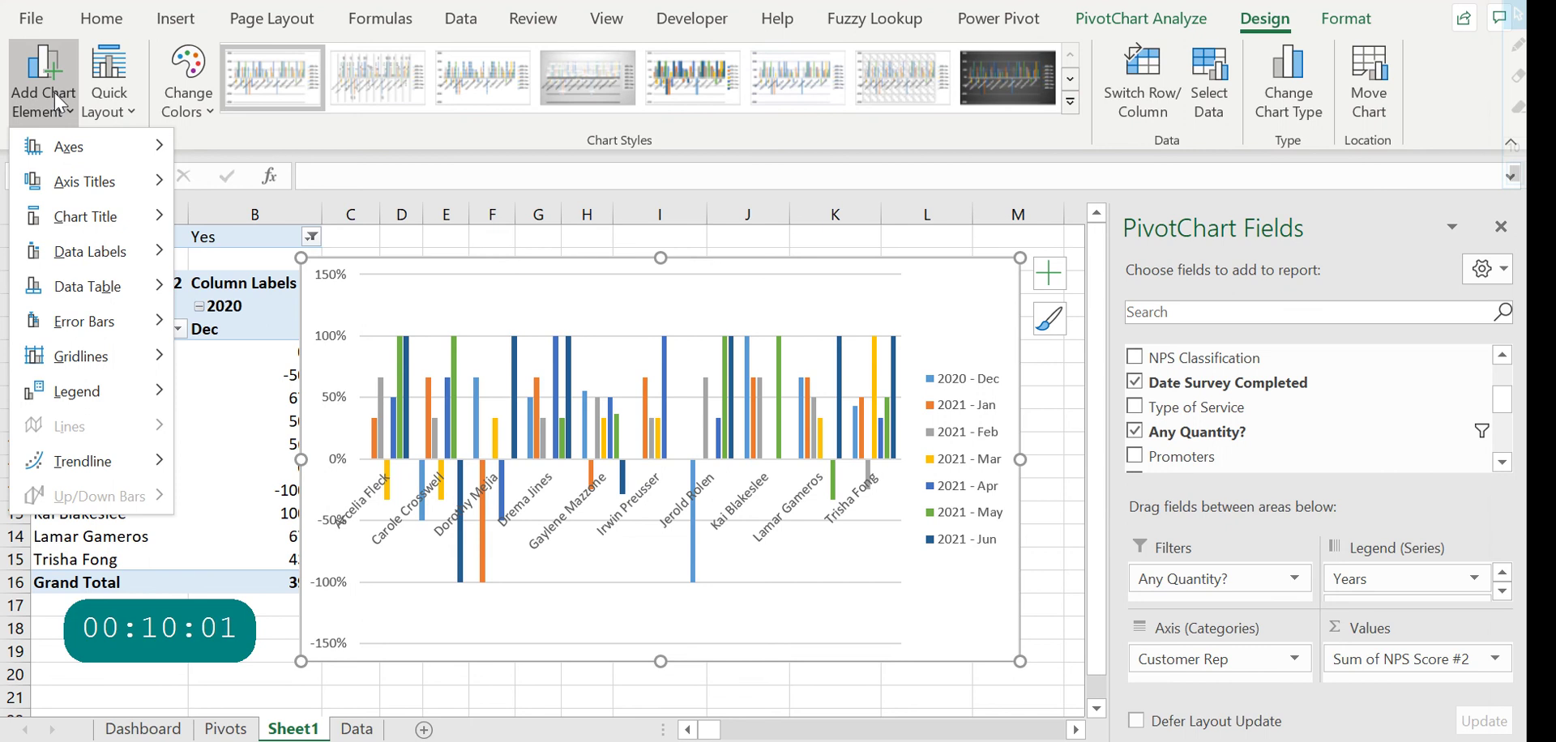
mouse_move(102, 402)
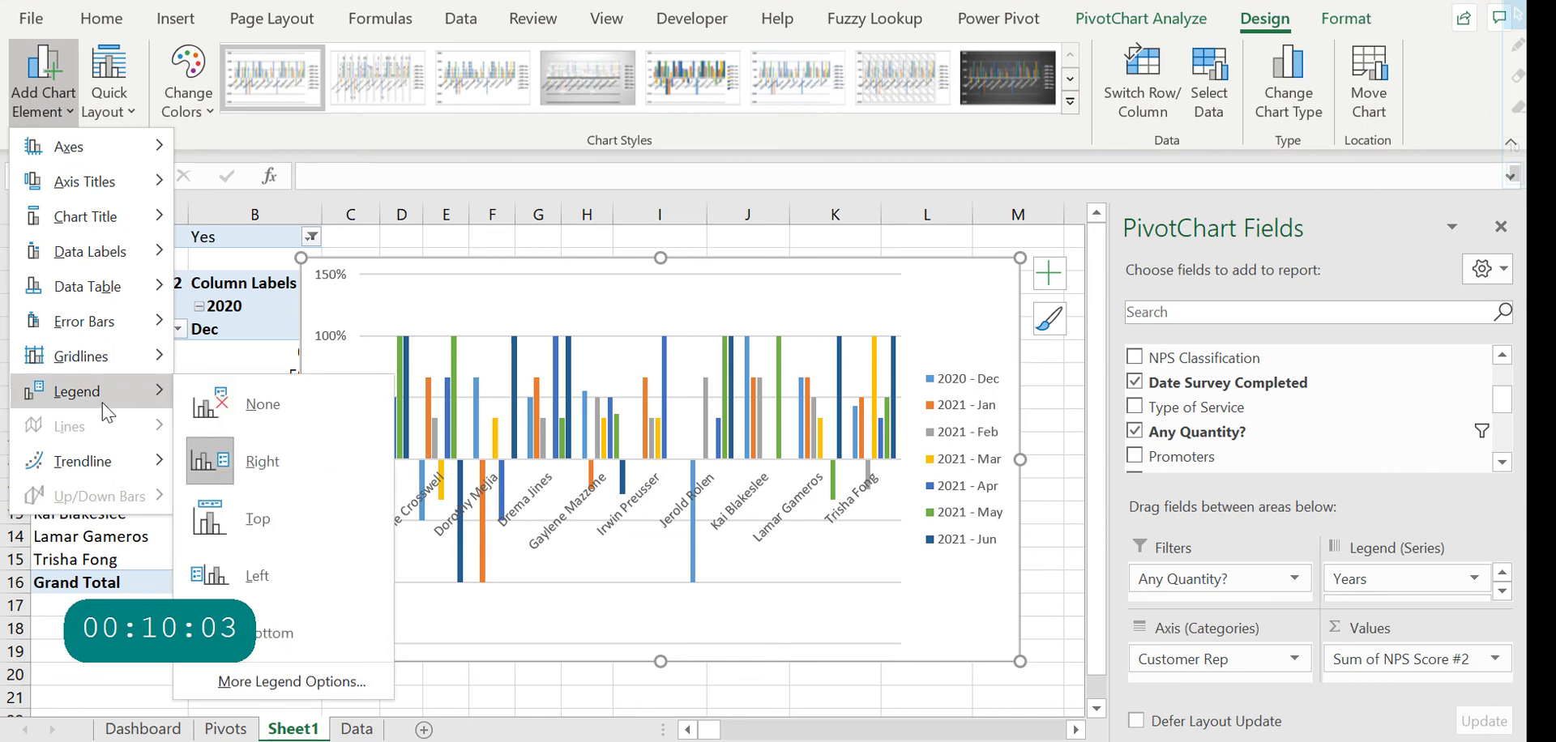
click(224, 619)
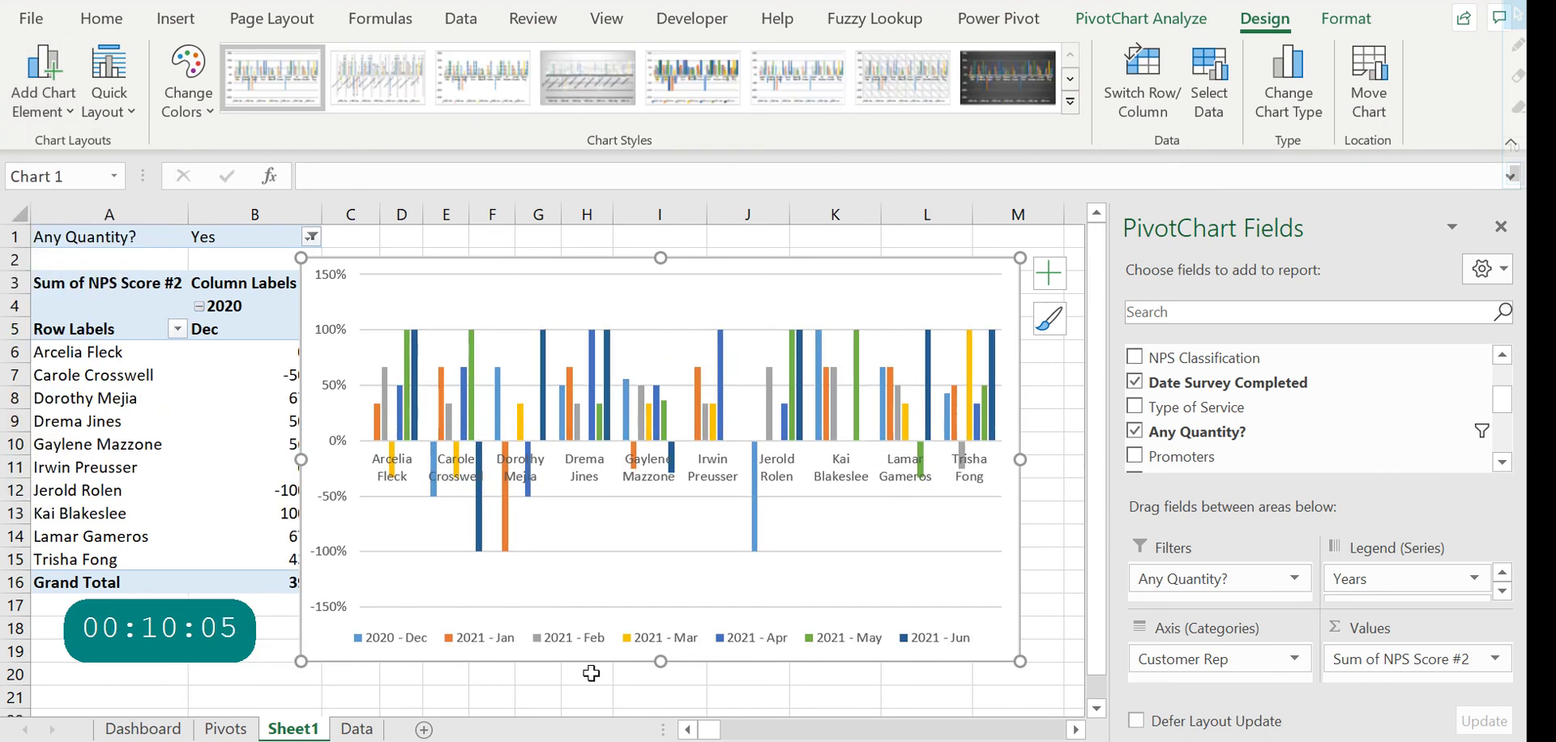
Add a Chart Title above the chart and shift the chart right and down
click(42, 85)
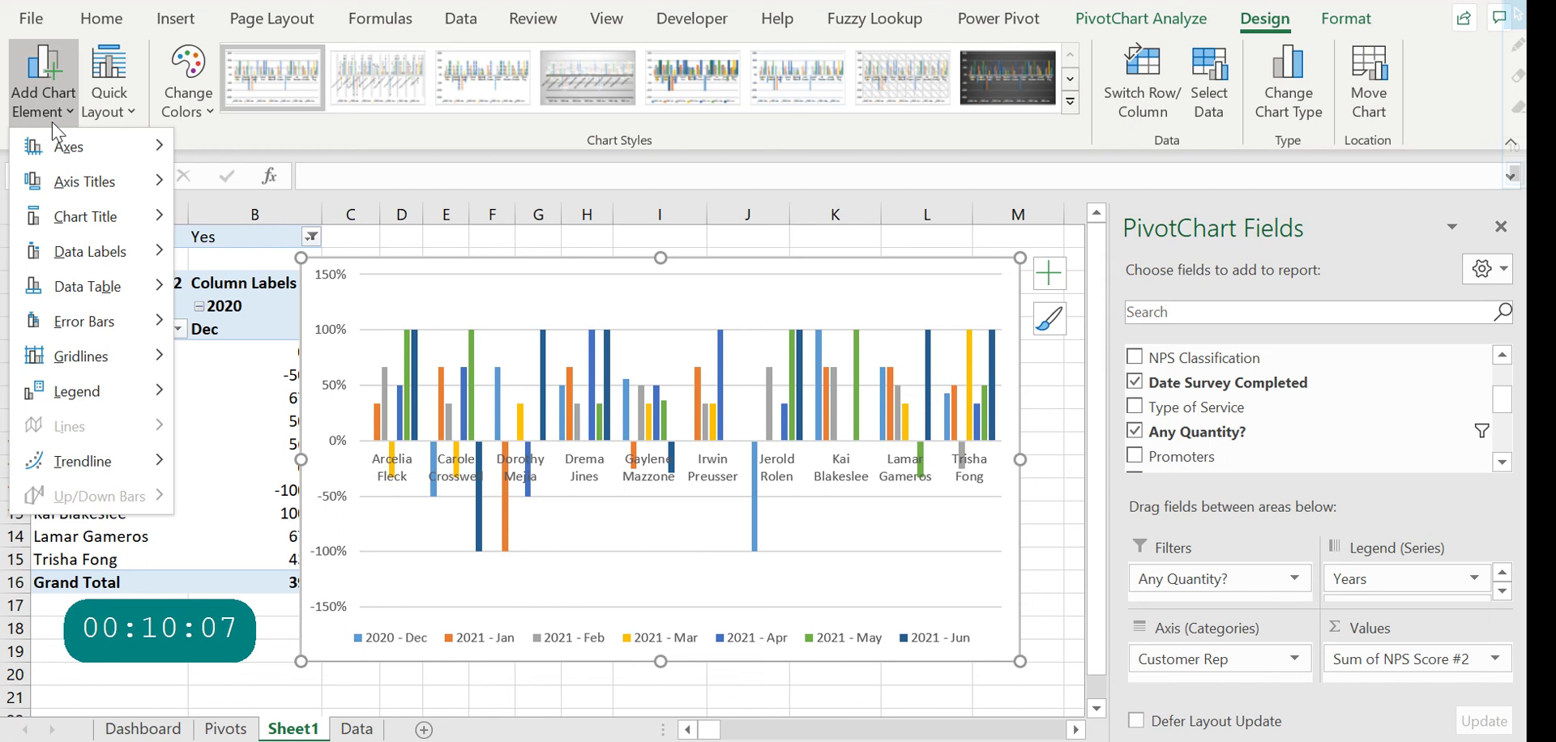
mouse_move(82, 265)
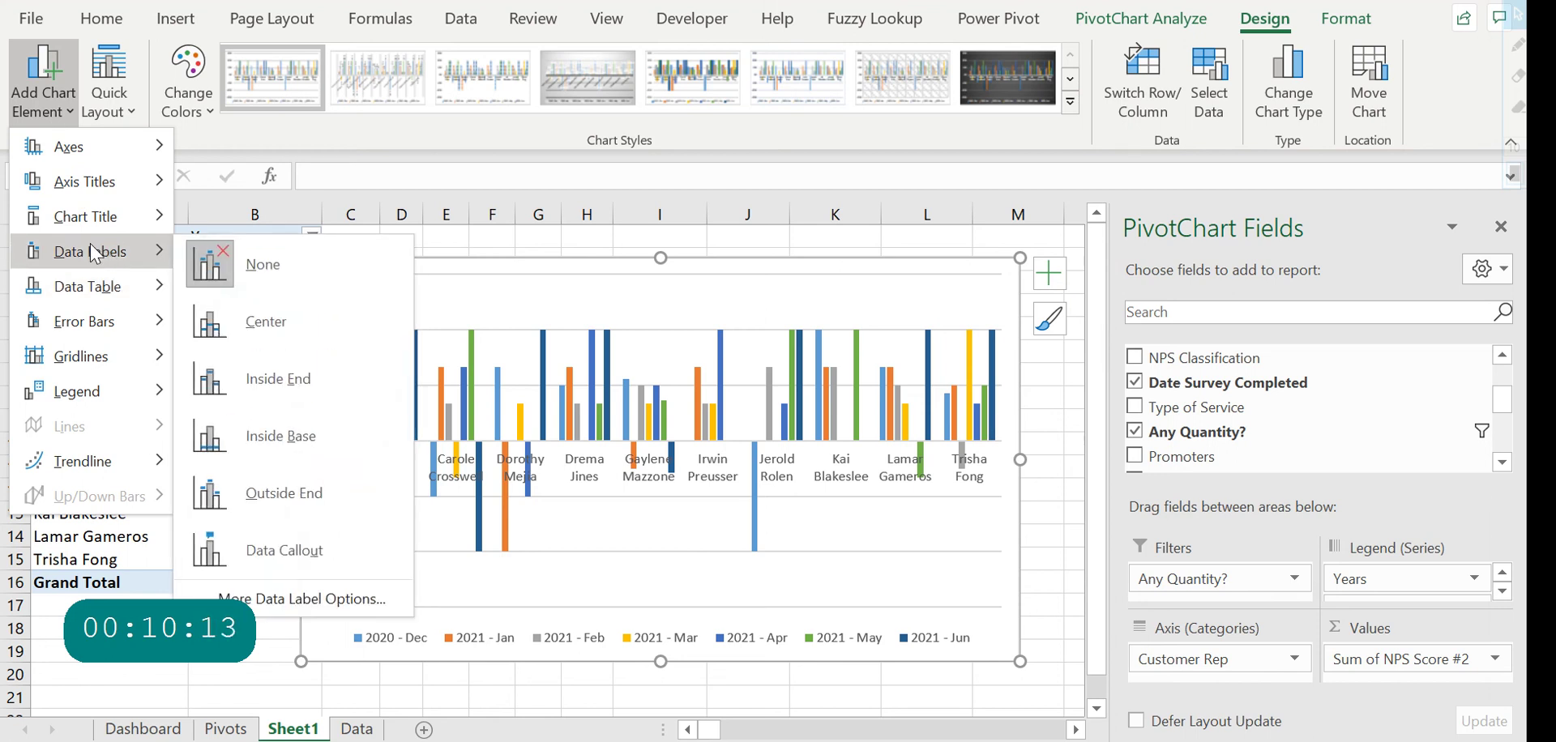
mouse_move(107, 231)
click(267, 285)
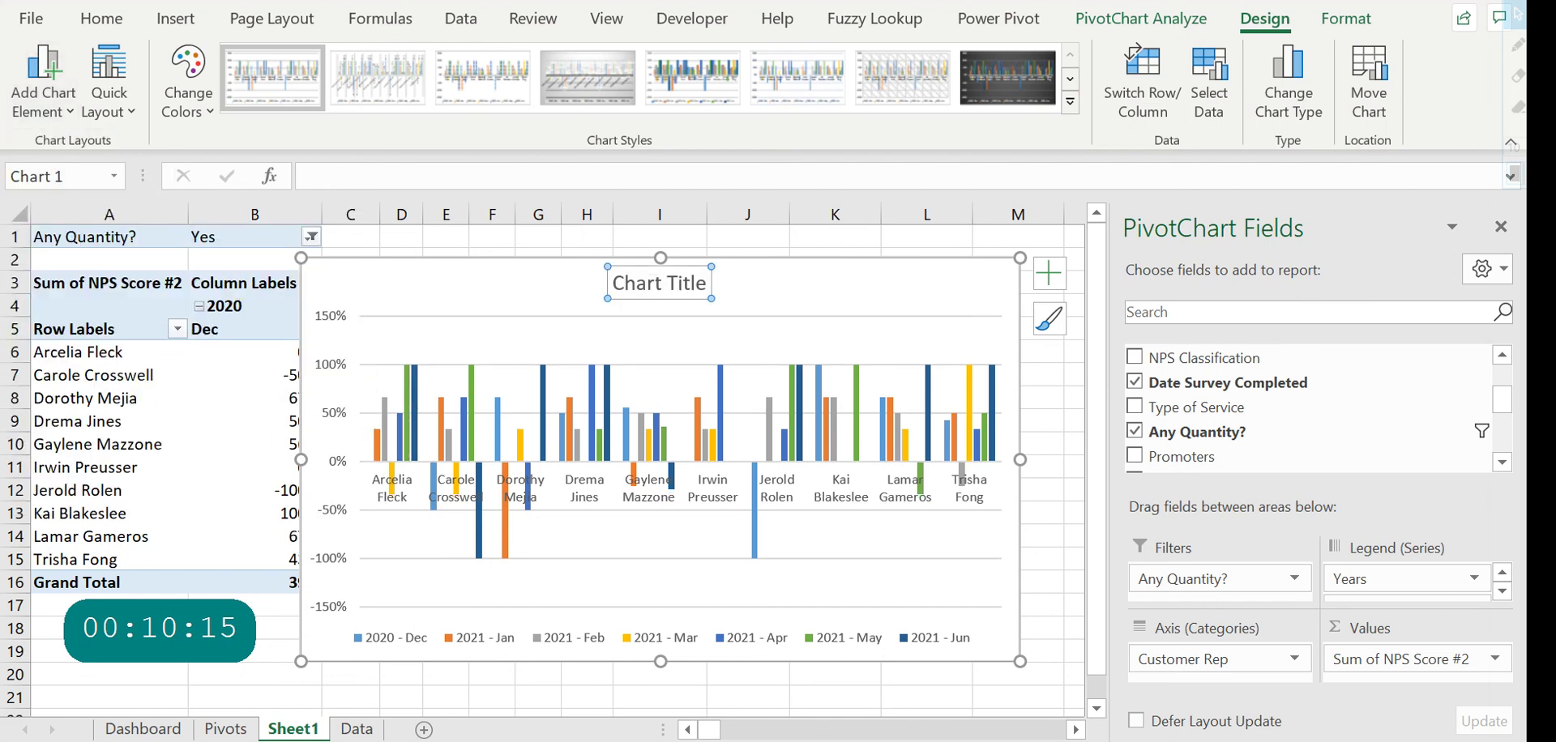
drag(765, 268, 845, 305)
Insert a blank top row and enter the heading 'NPS Score by Customer Rep' in A1
click(660, 238)
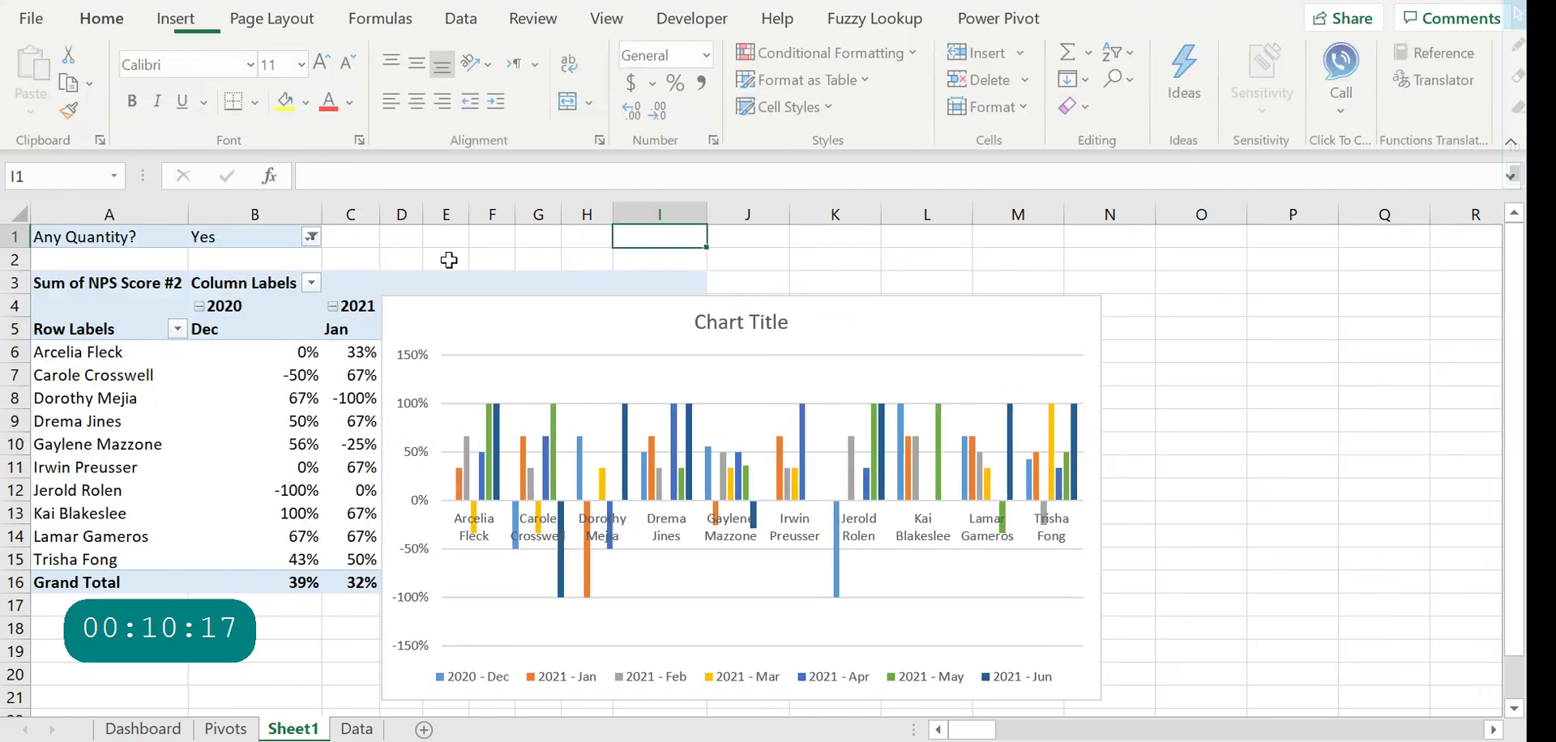
click(369, 235)
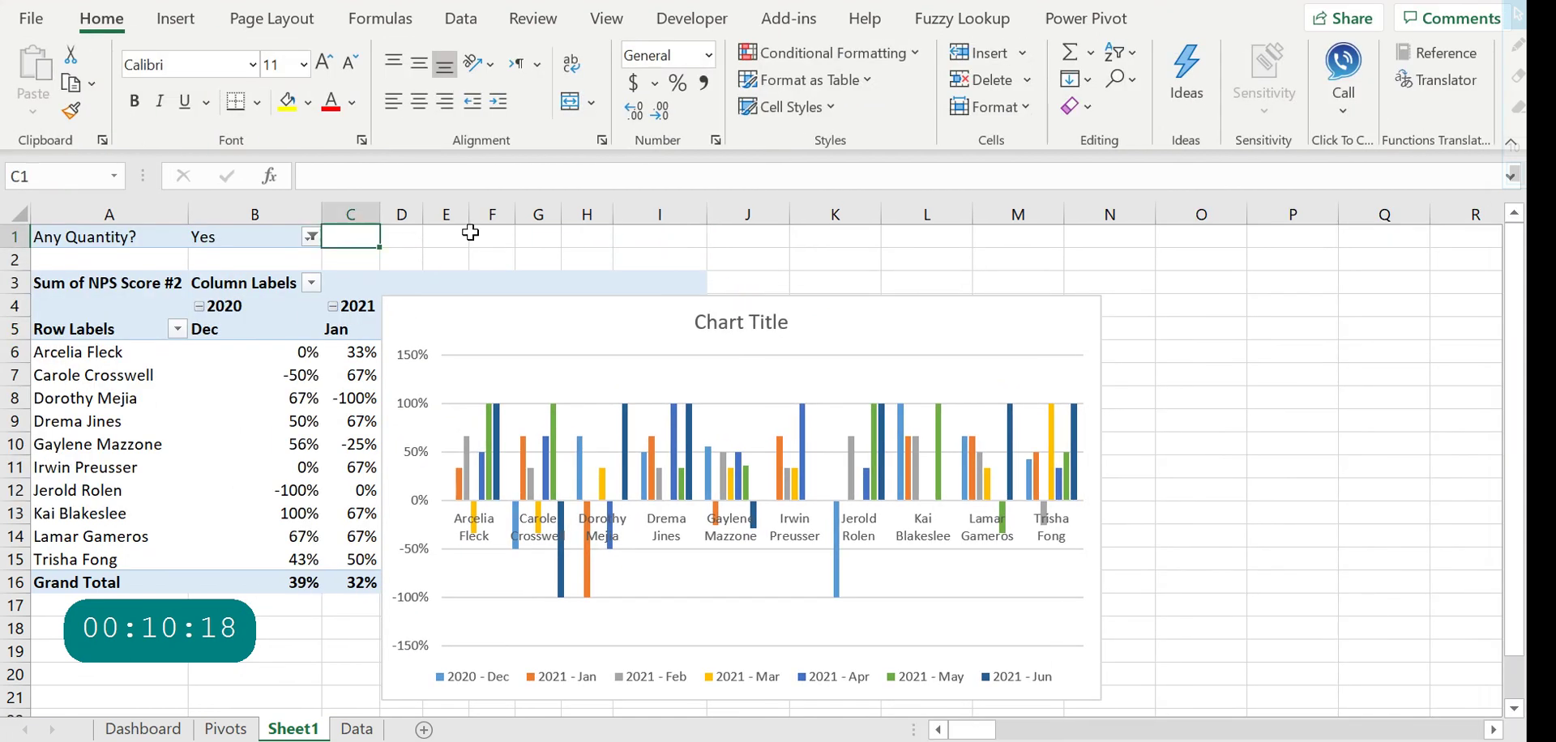
right_click(15, 237)
click(65, 435)
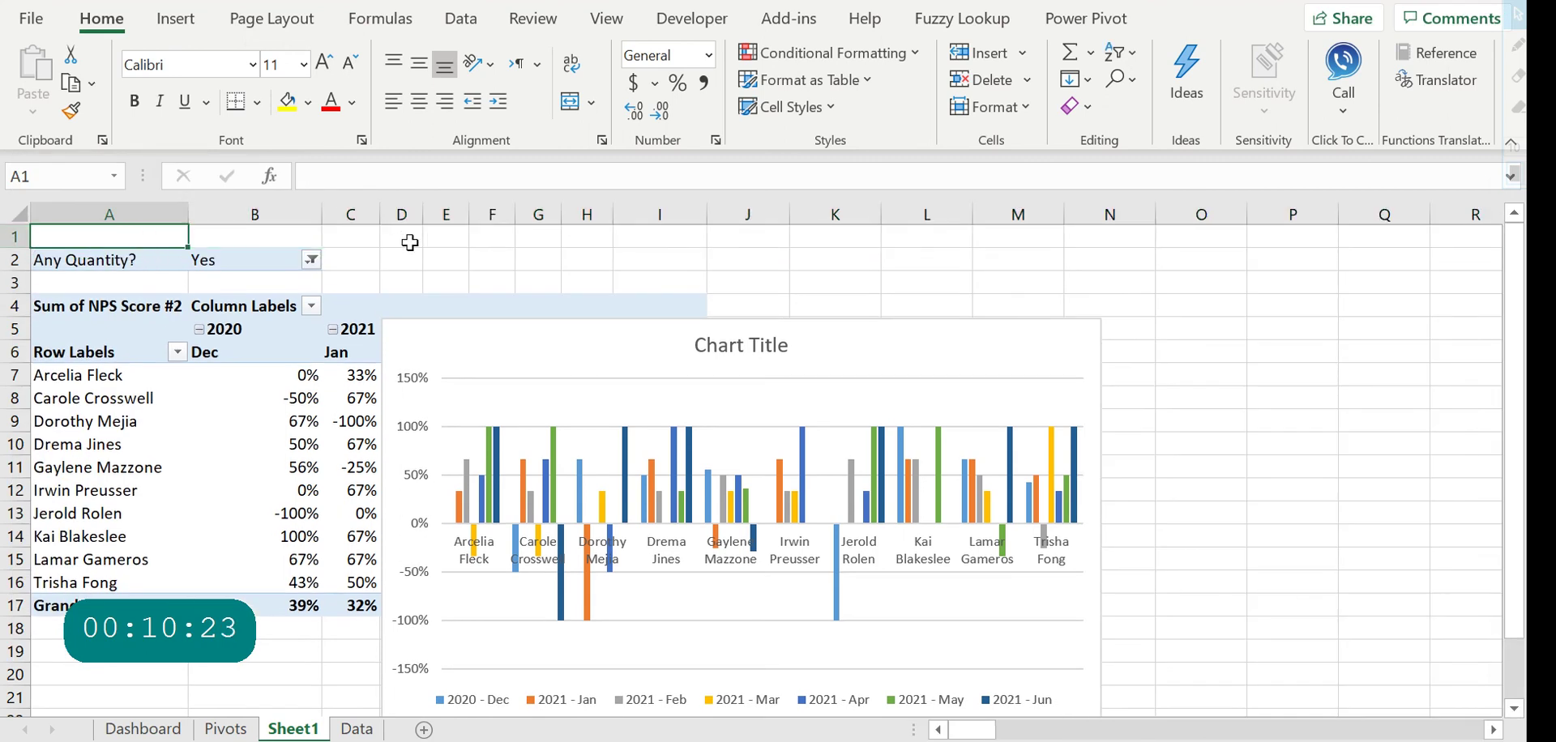
text(NPS Score by Customer Rep)
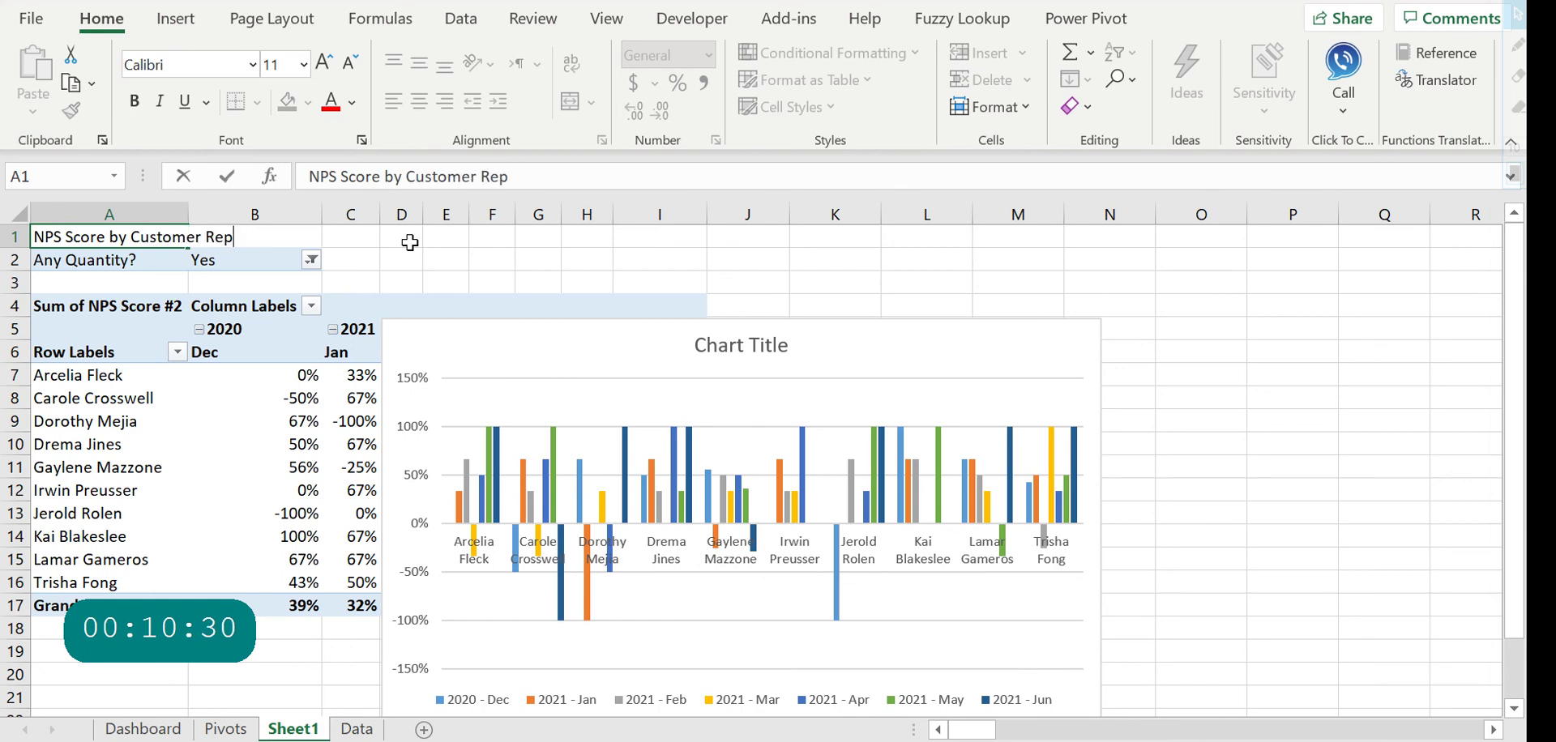
key(Return)
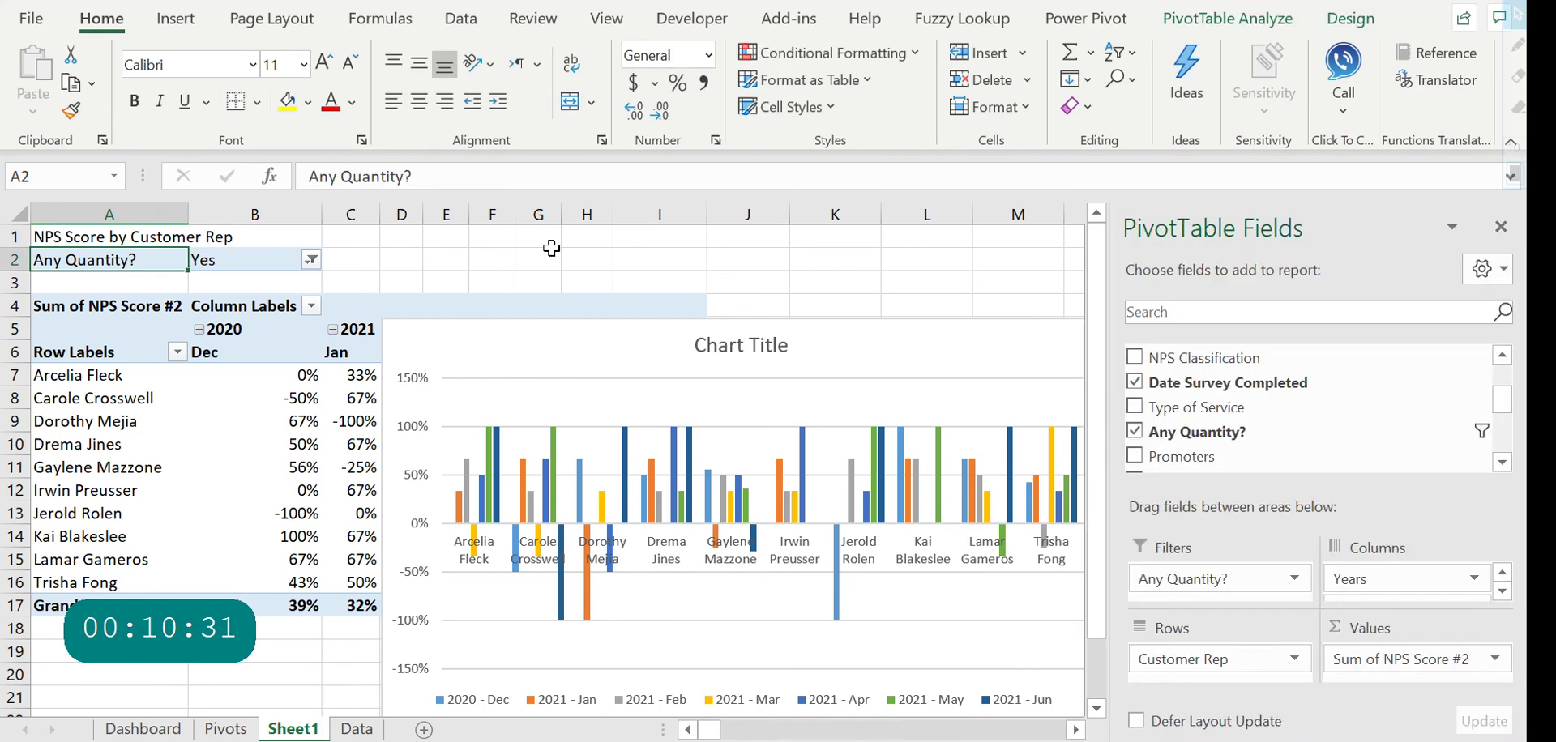
Link the chart title to cell A1 and move the chart to uncover the Feb column
click(695, 345)
text(=)
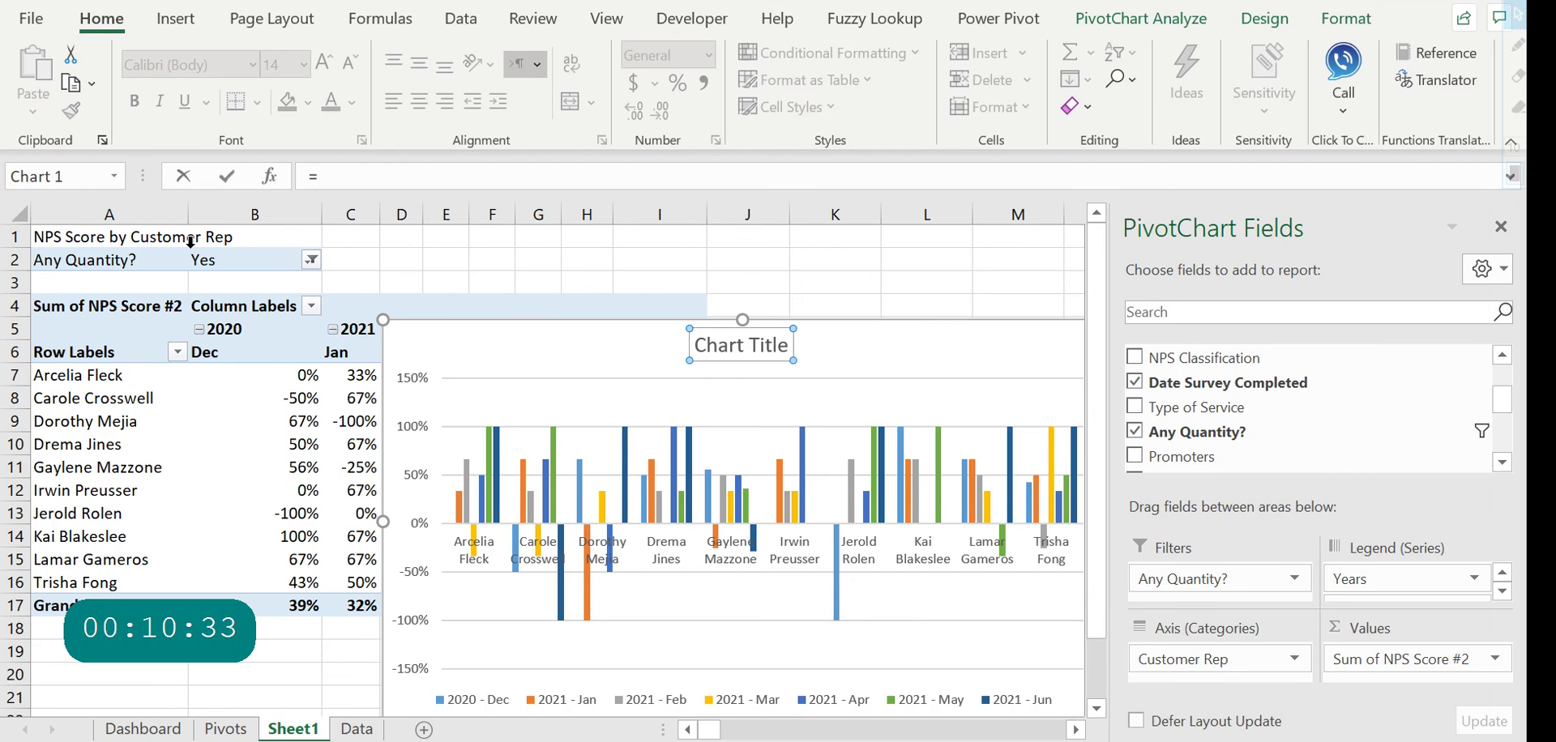
click(156, 243)
key(Return)
click(661, 238)
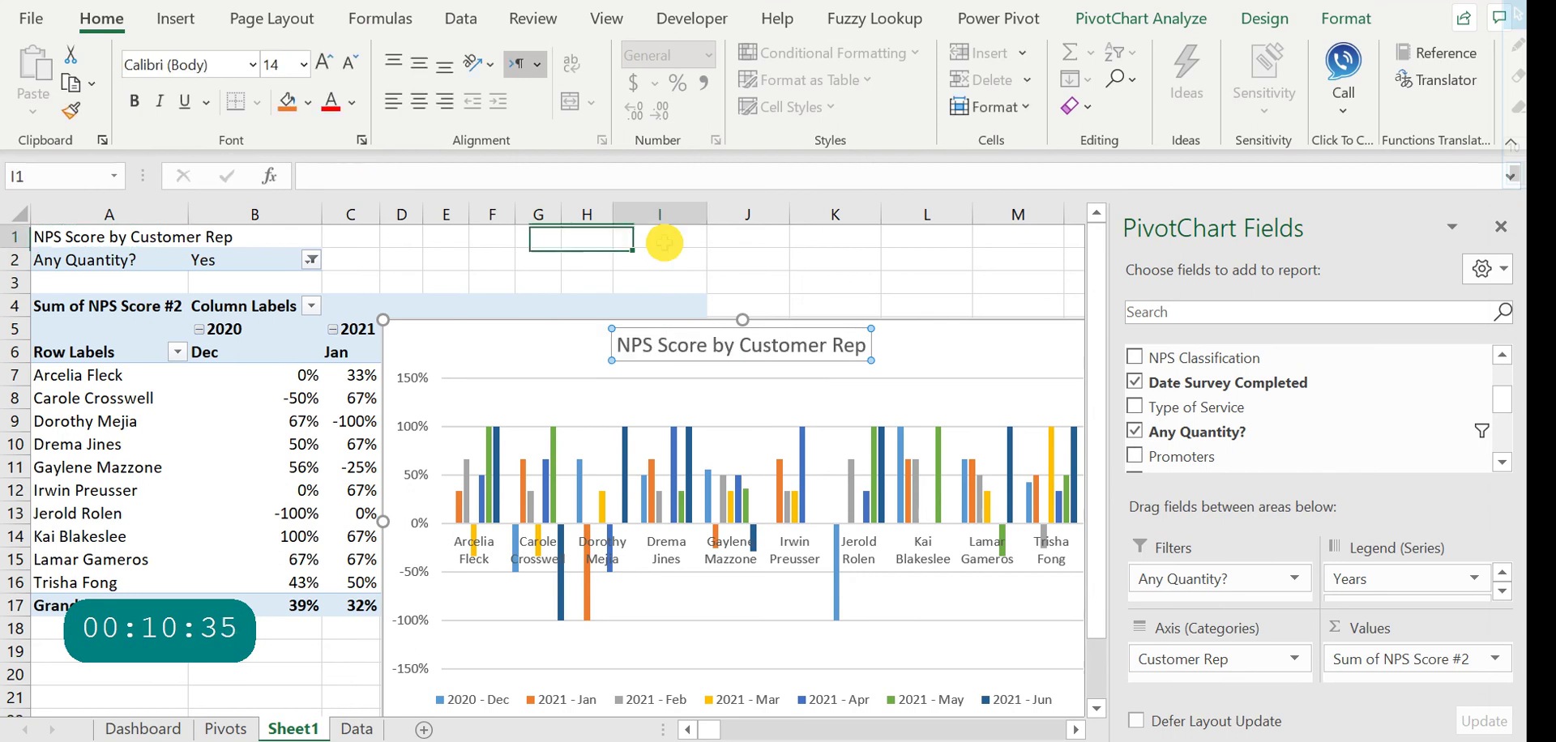
drag(973, 361, 1022, 273)
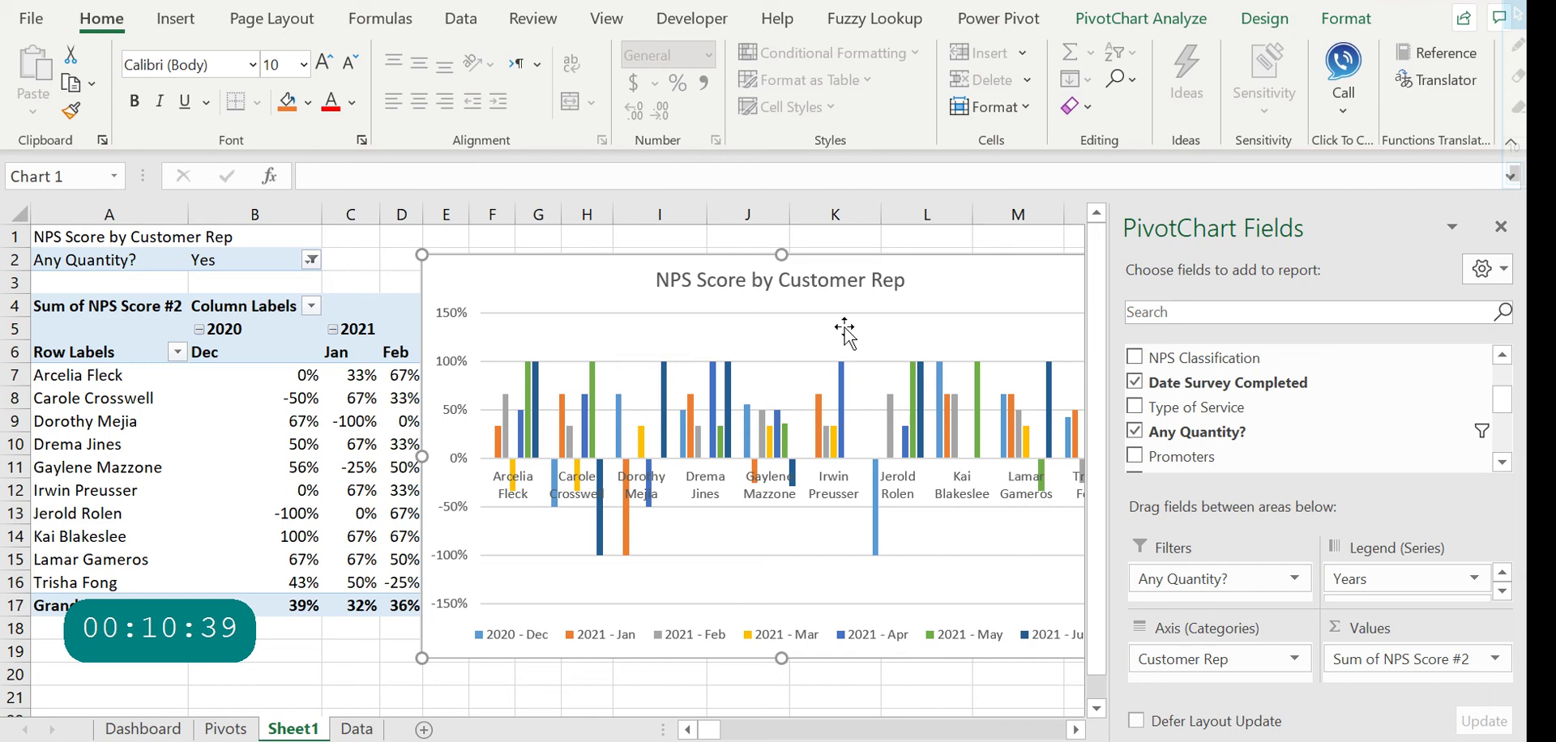
click(240, 683)
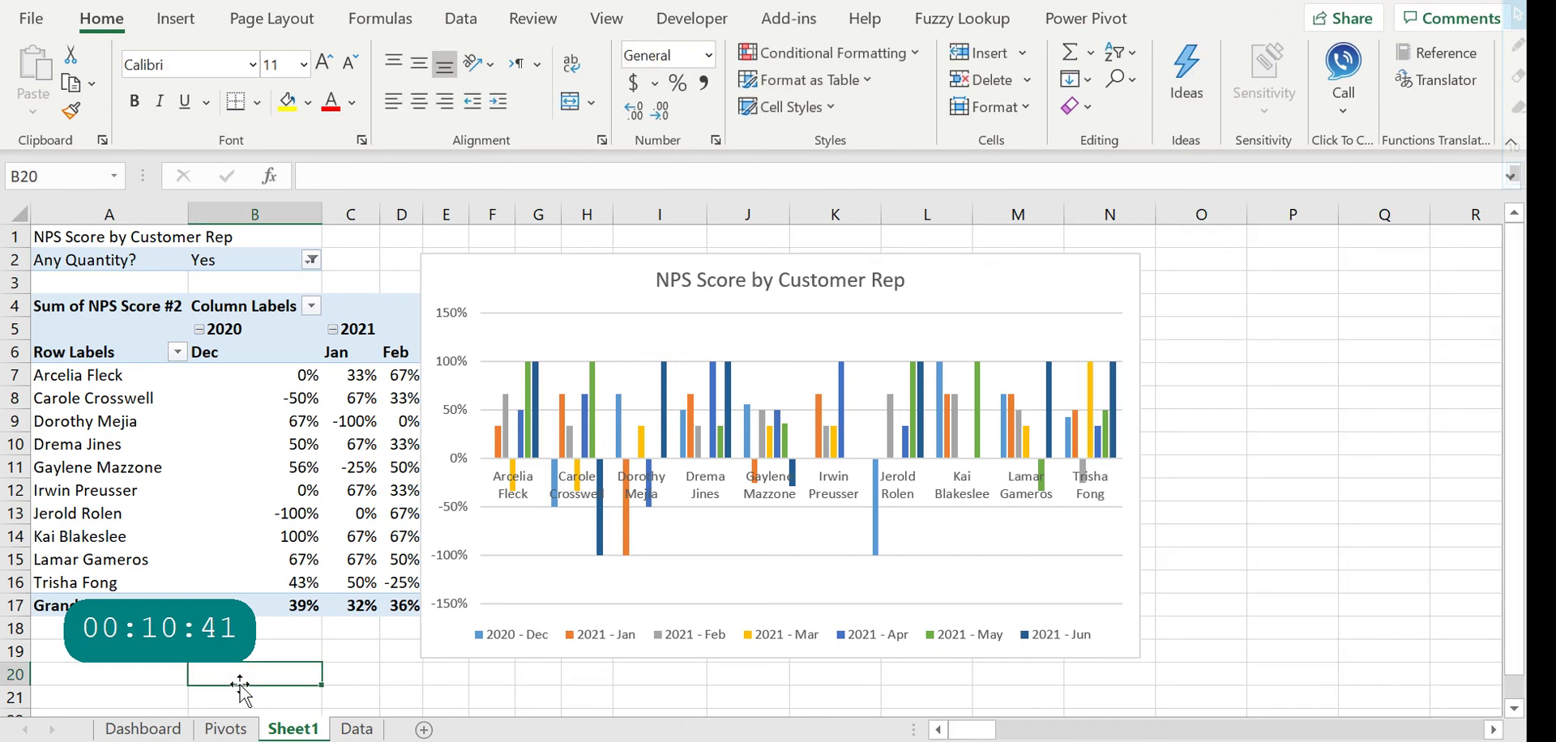
Set A1 to the formula =A4 so the heading follows the value field header
click(118, 241)
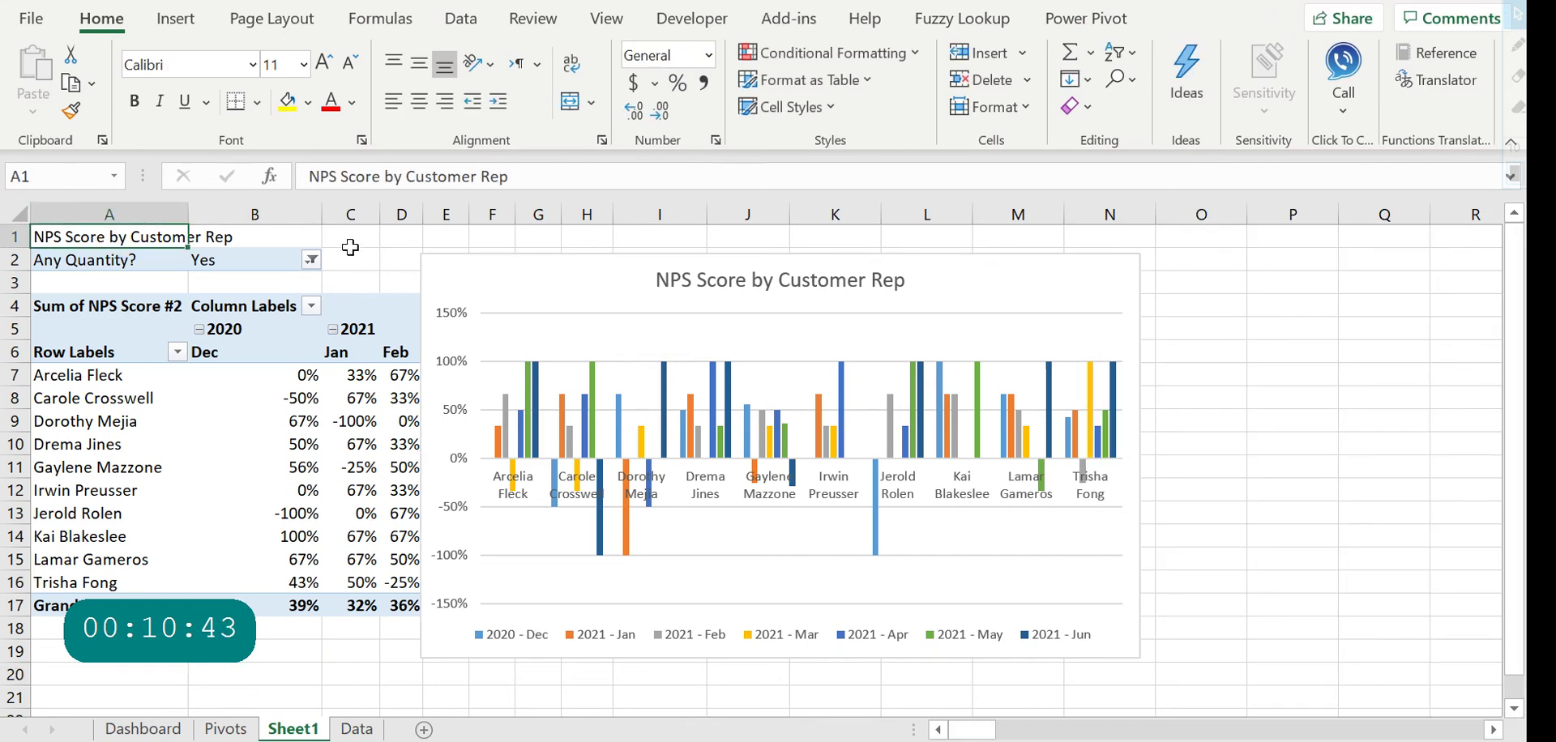
text(=)
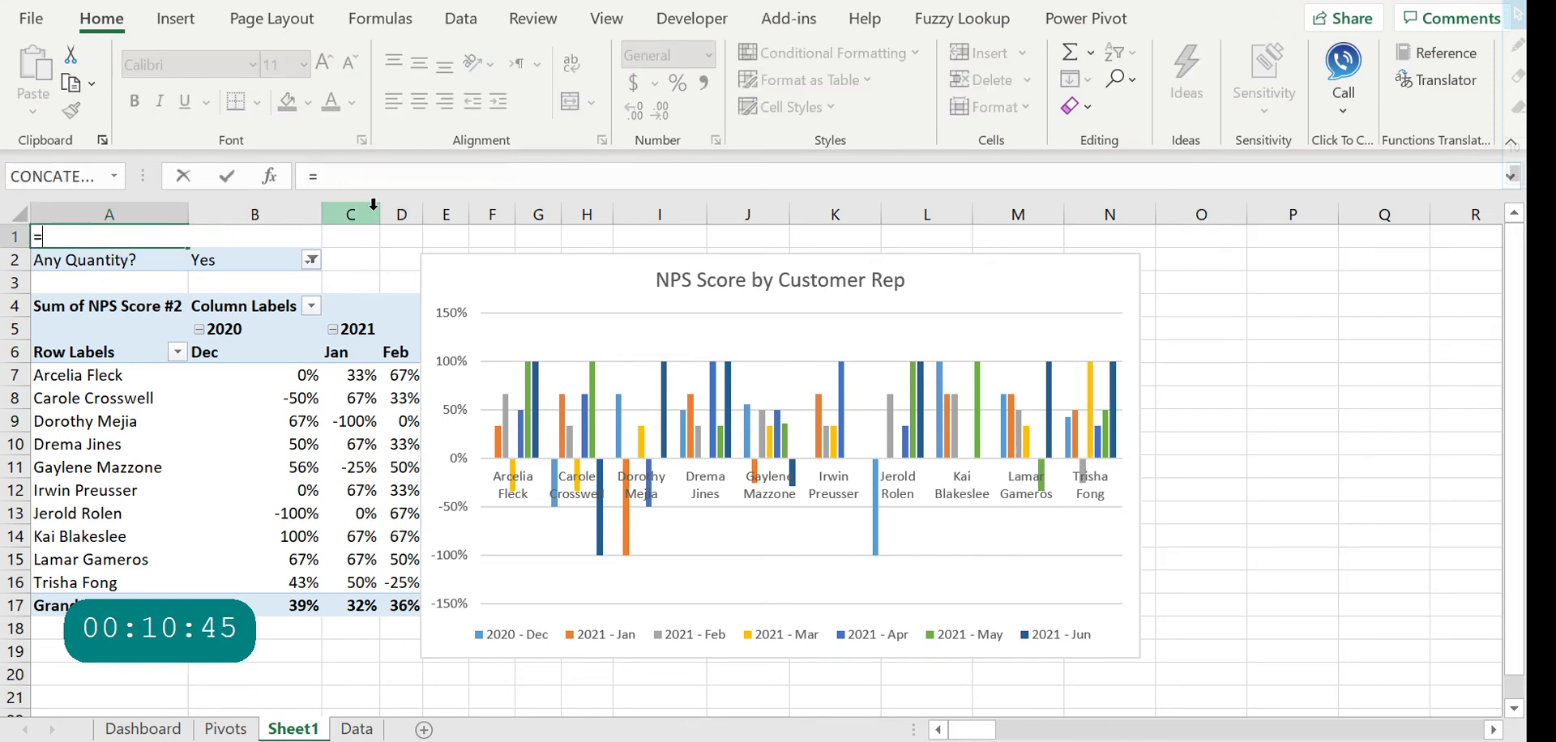
click(146, 259)
click(134, 306)
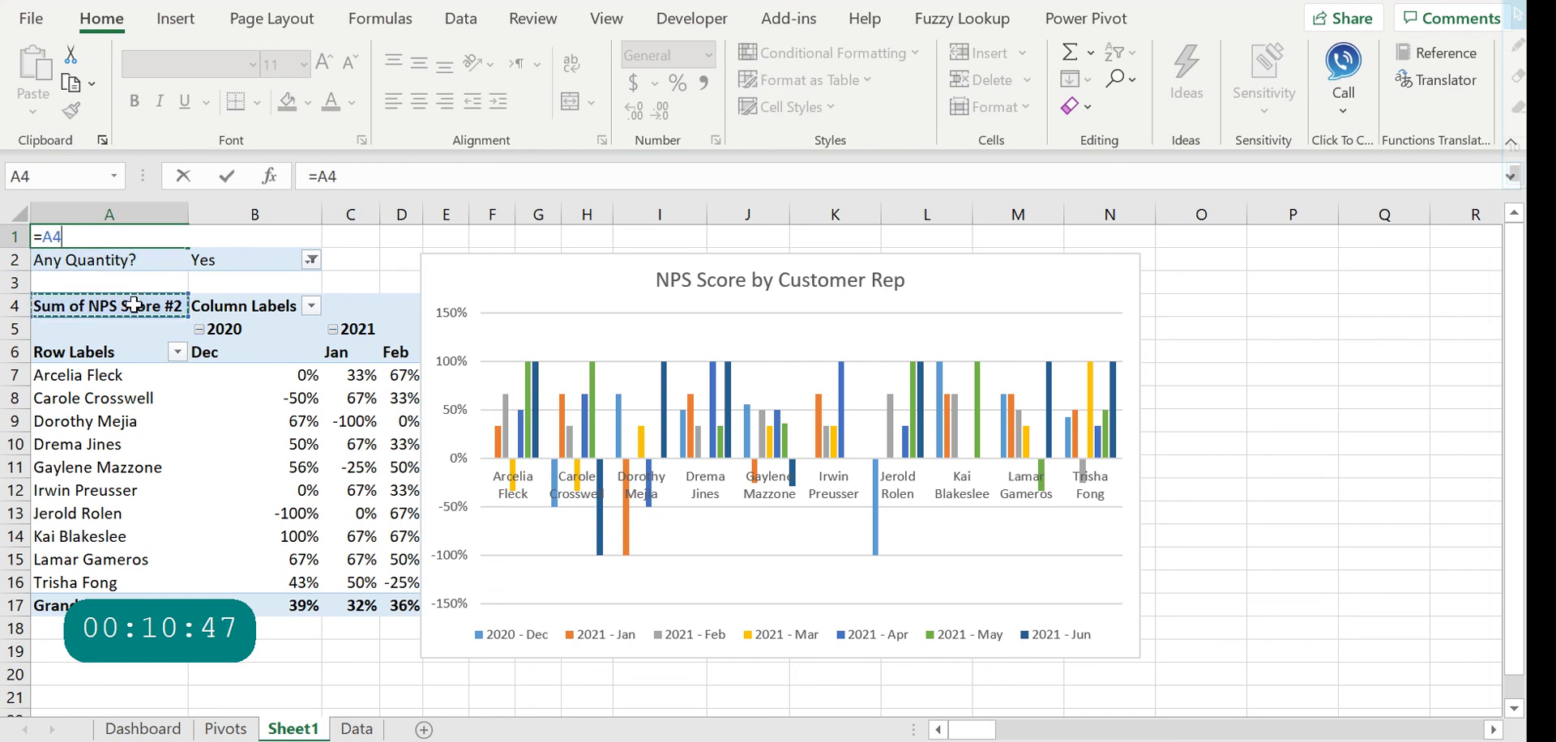
key(Return)
key(Up)
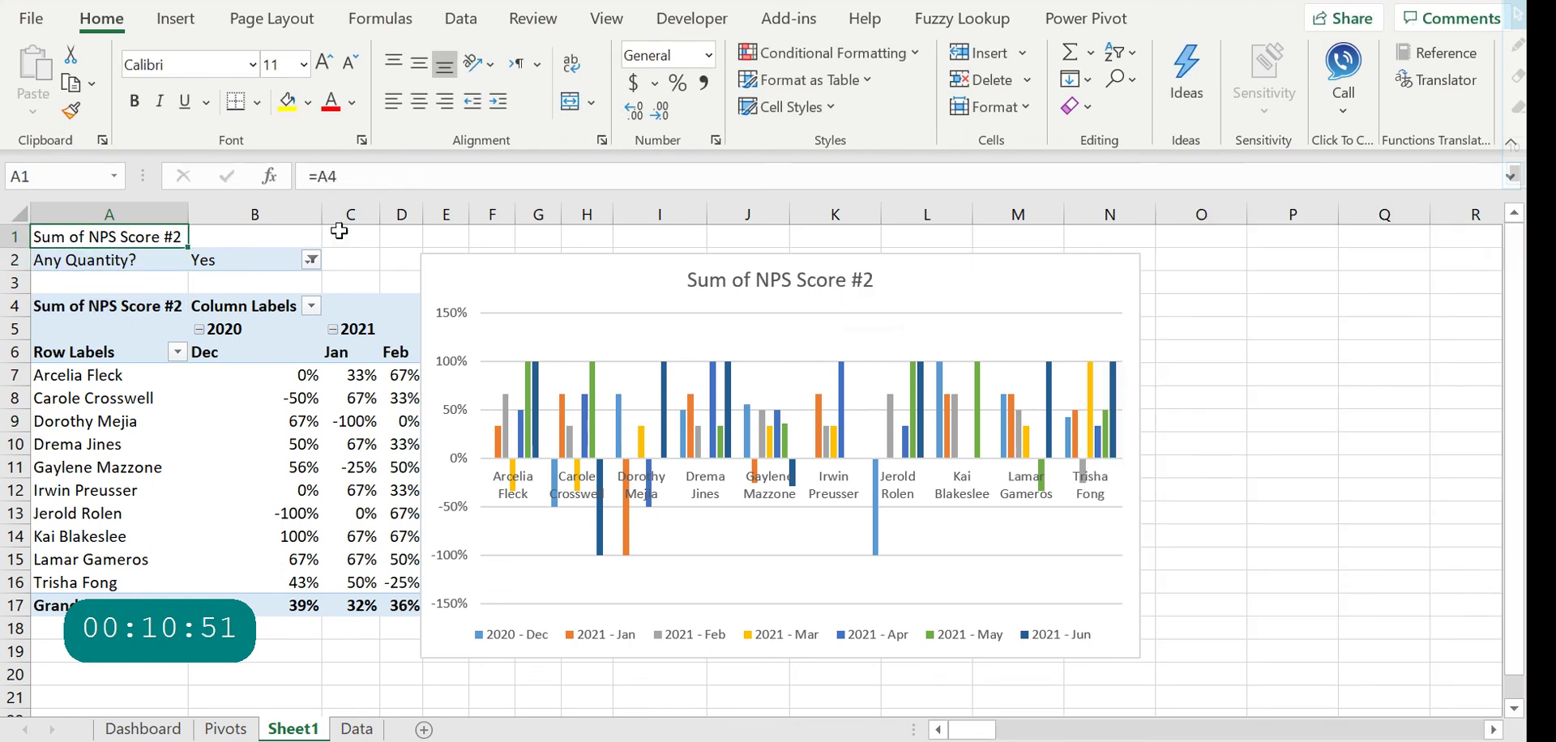
Rename the value field from 'Sum of NPS Score #2' to 'NPS Score'
click(127, 304)
drag(361, 175, 229, 175)
text(m)
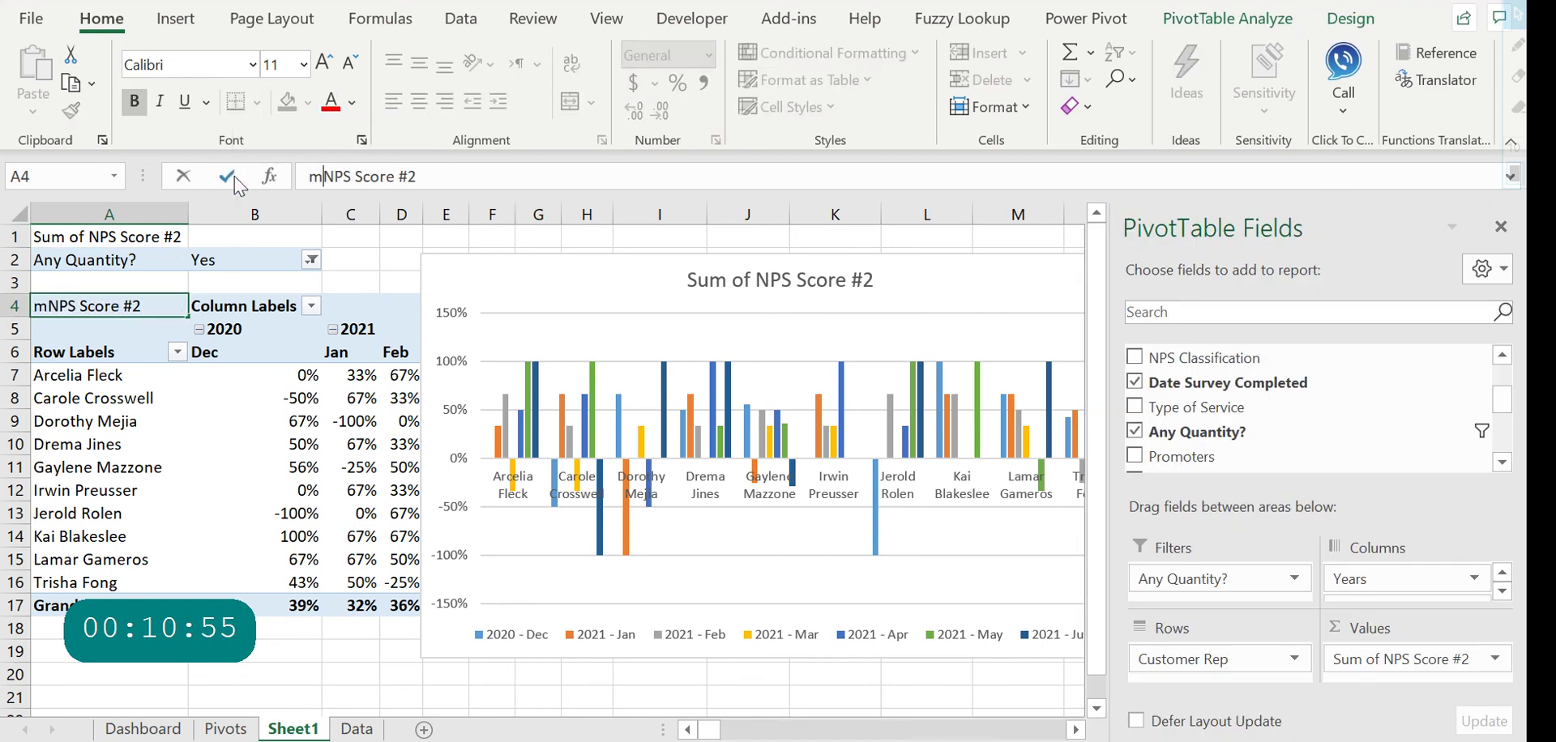
key(BackSpace)
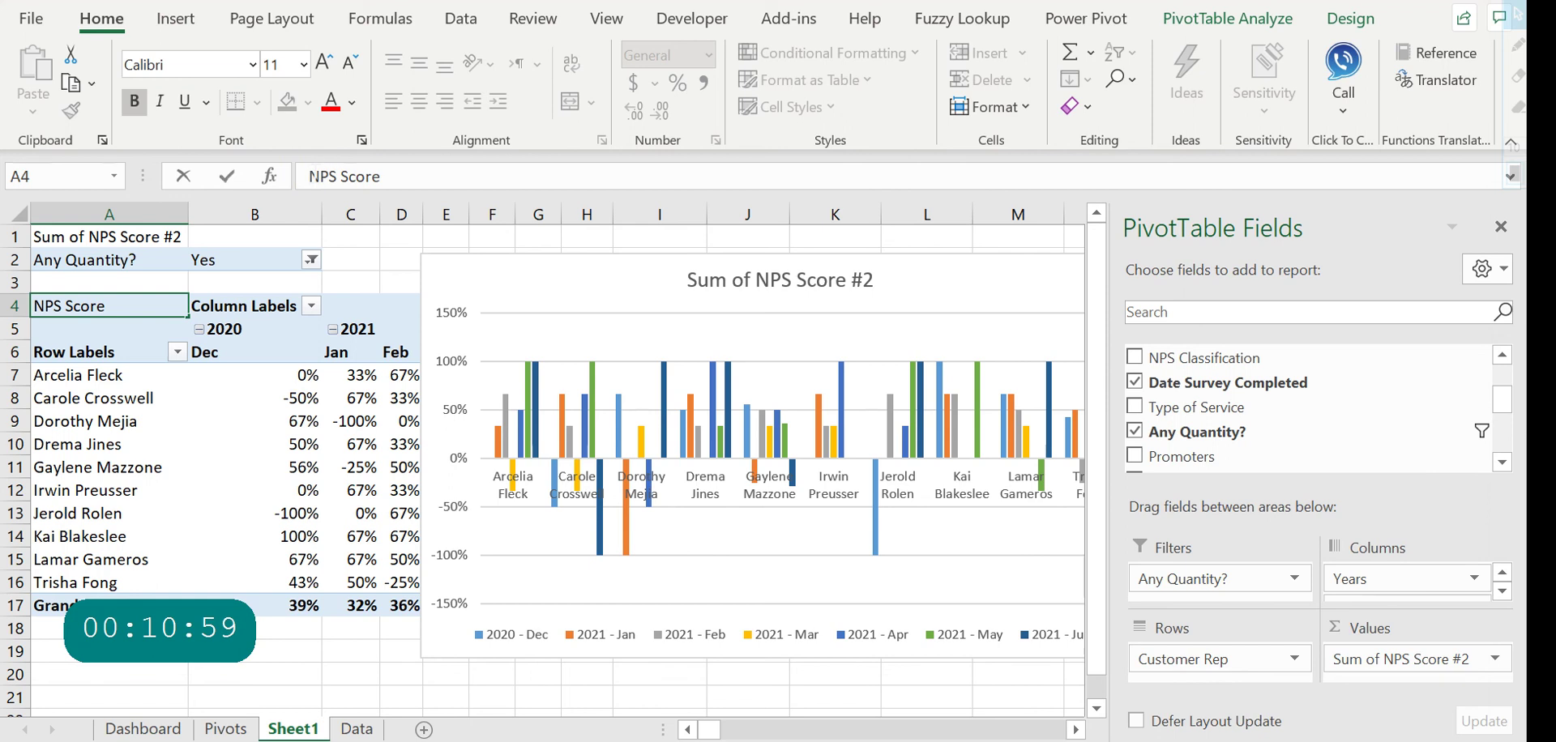
key(Return)
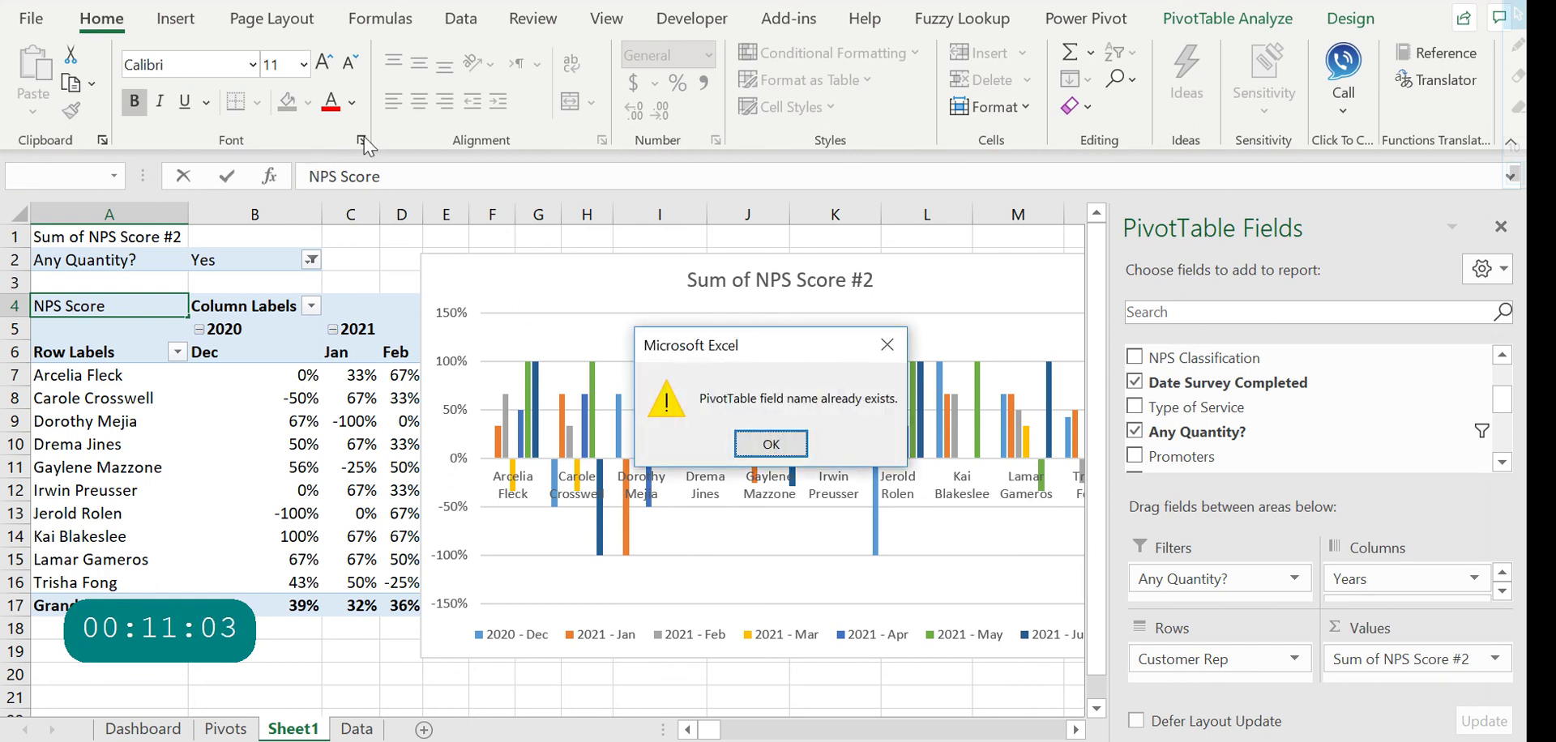
click(771, 444)
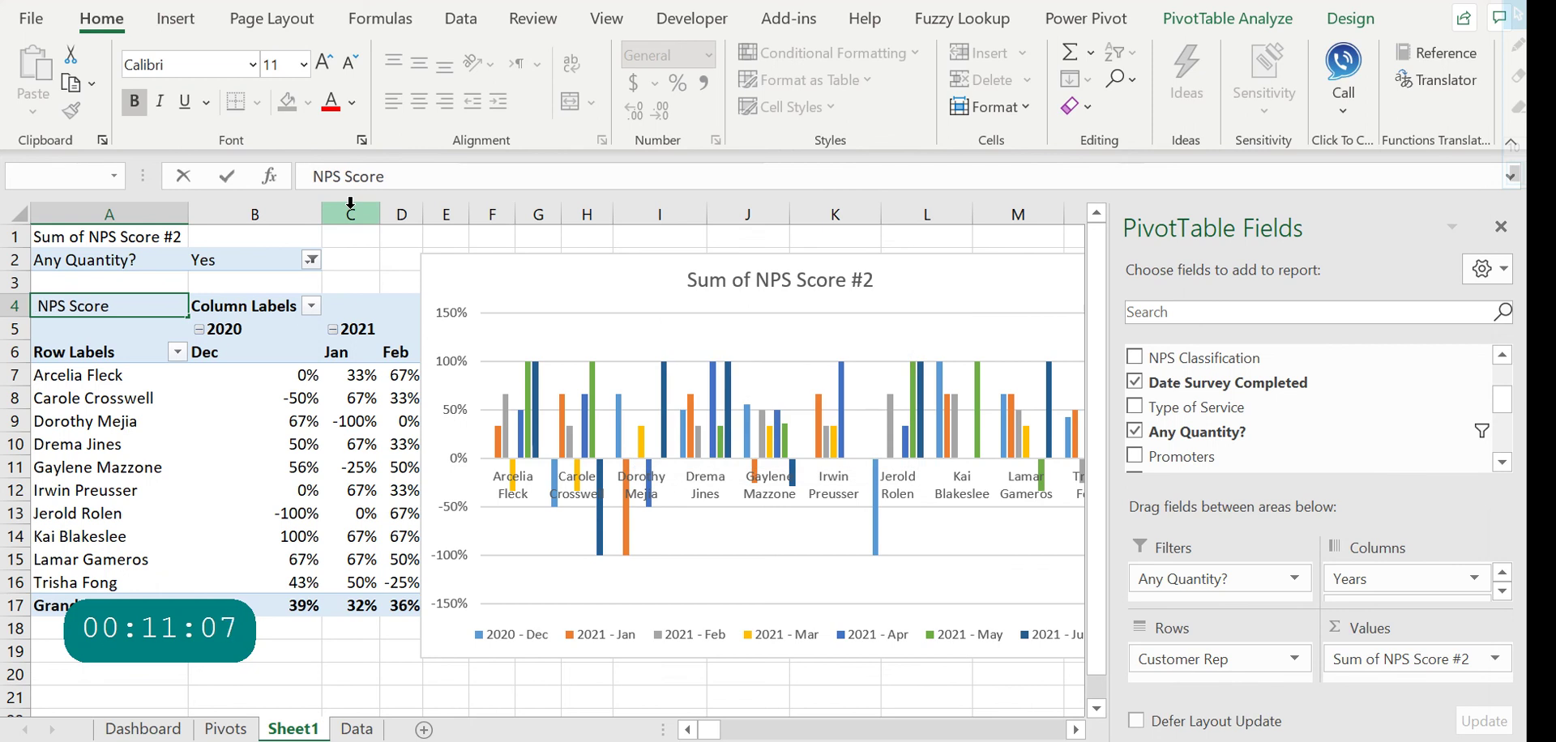
key(Return)
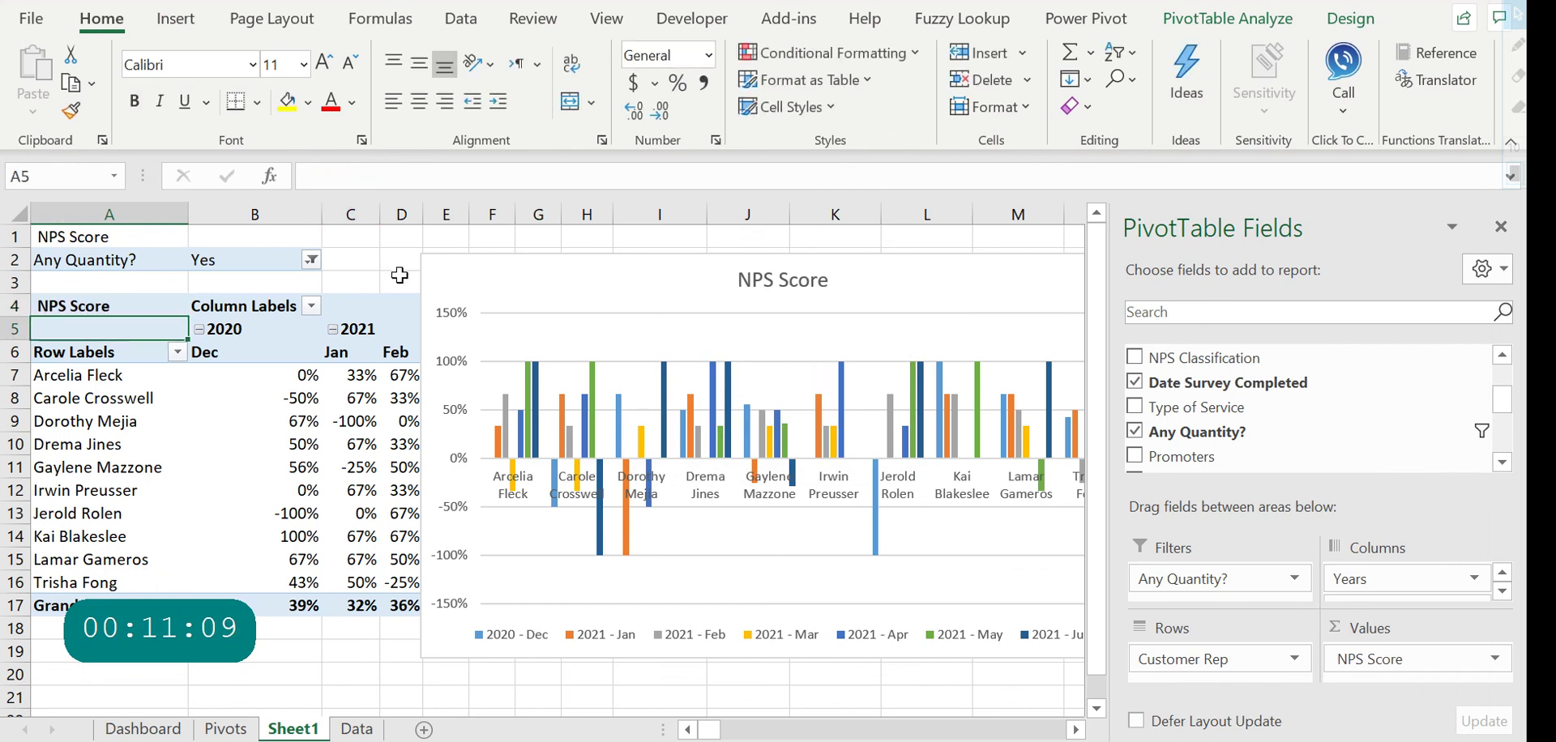
click(367, 263)
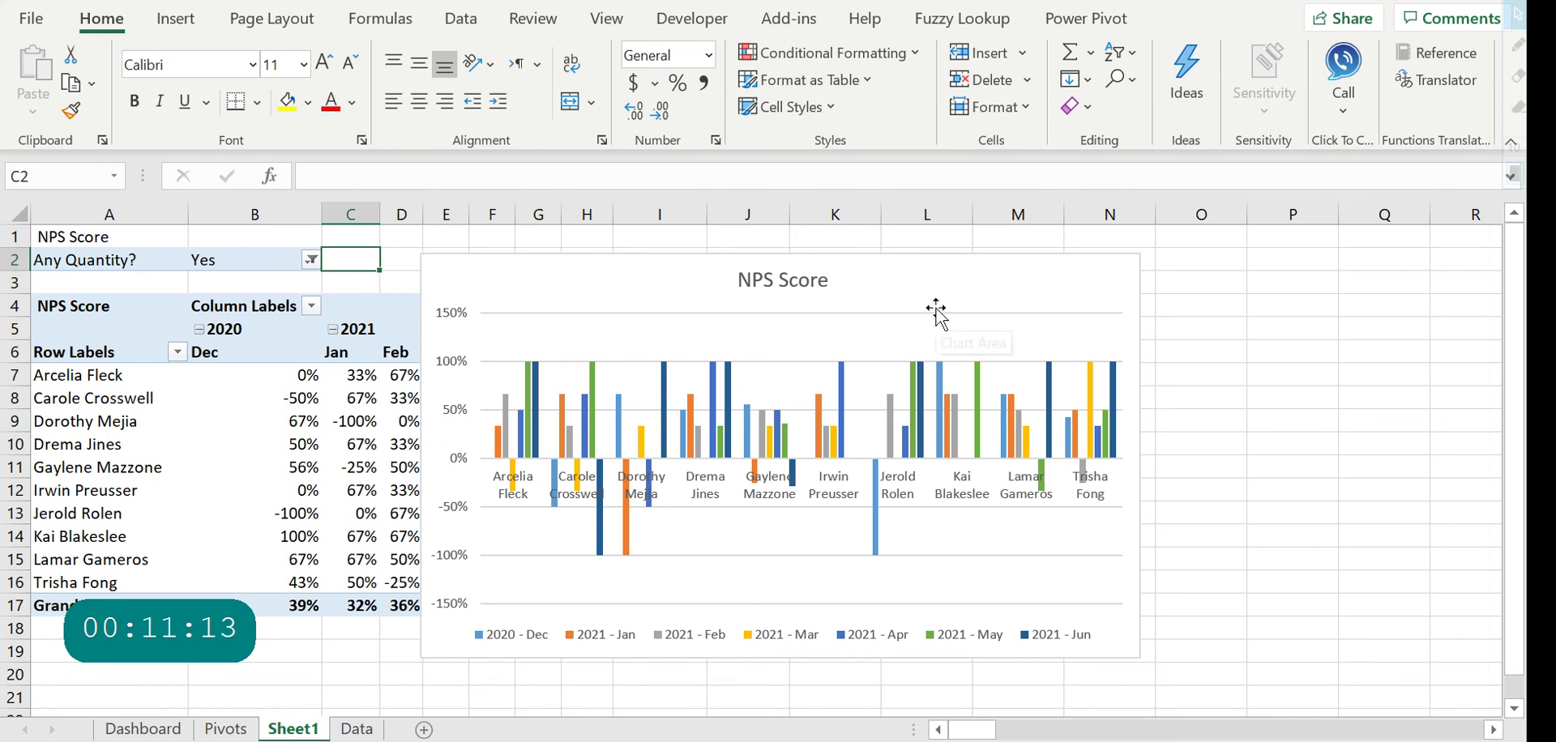
Move the chart right to reveal the Jun and Grand Total columns, then select pivot range A1:I17
drag(1035, 261, 1224, 250)
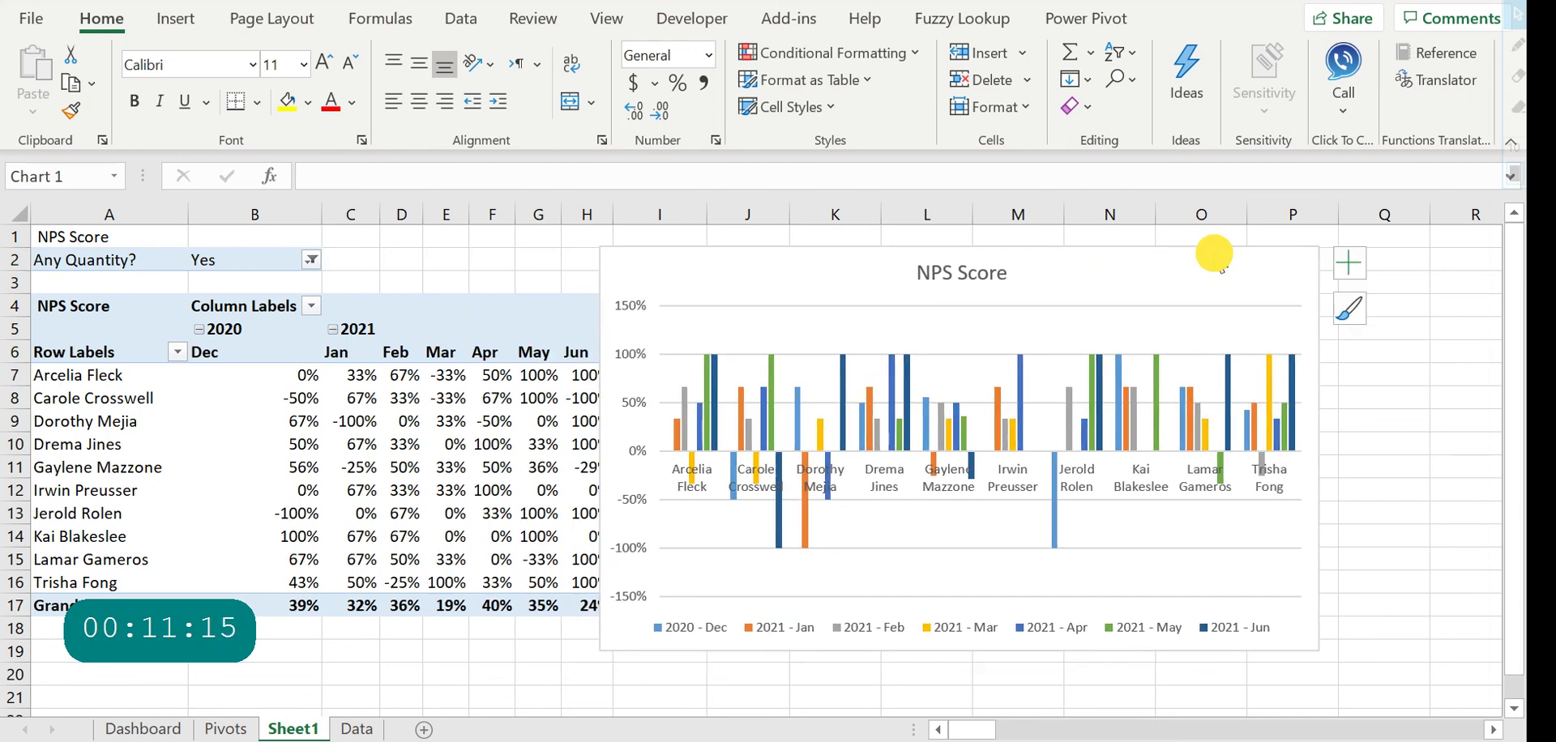
click(537, 651)
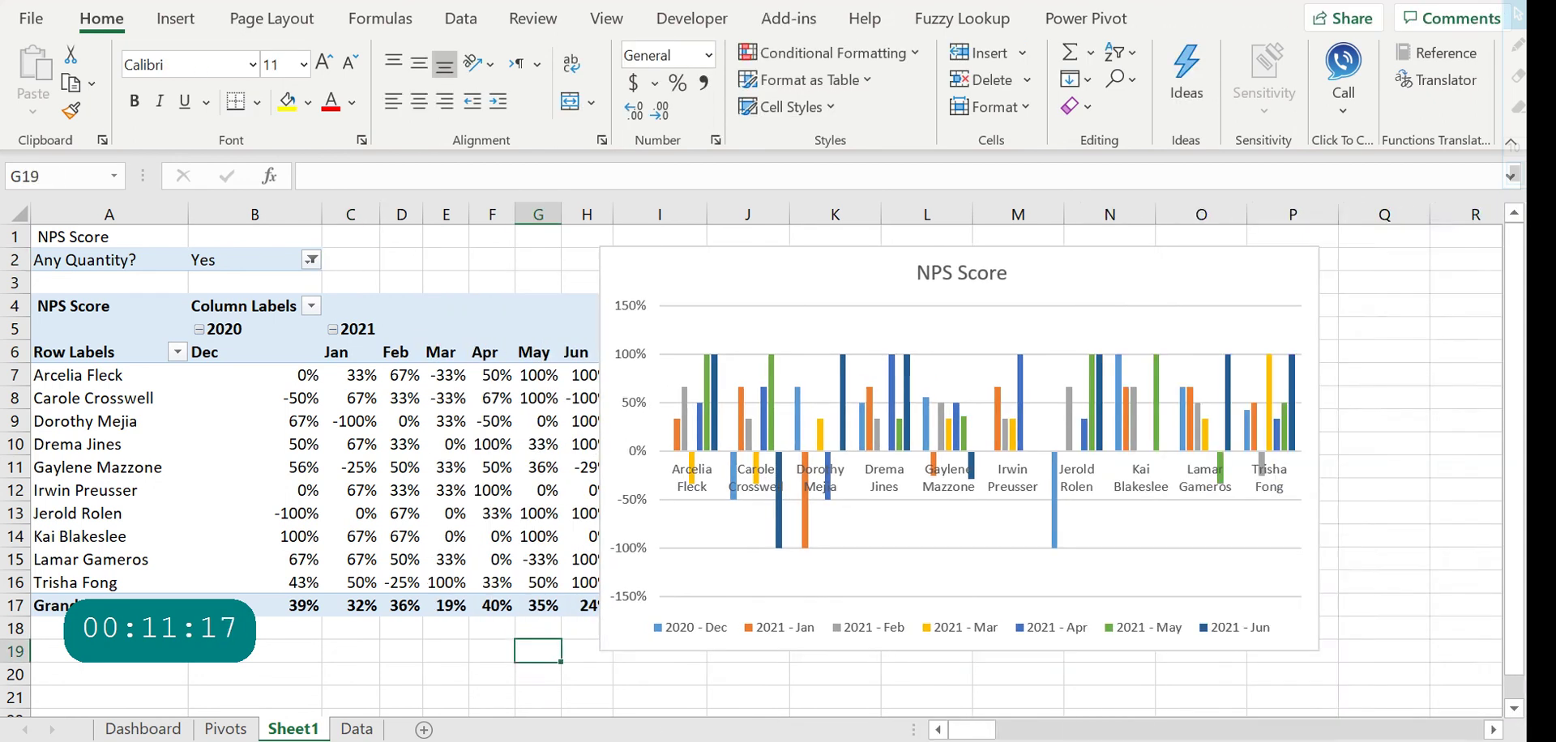
click(142, 728)
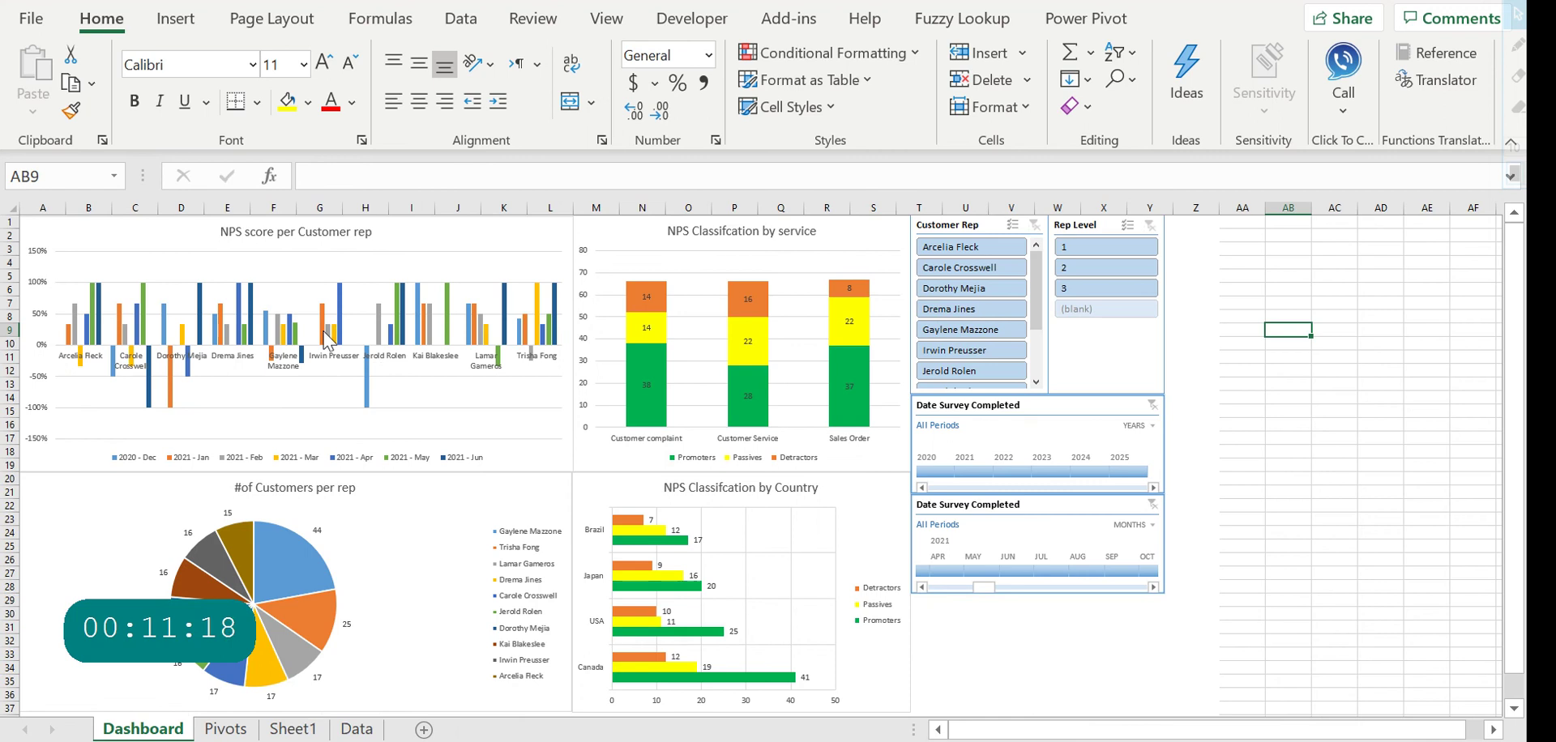
click(226, 728)
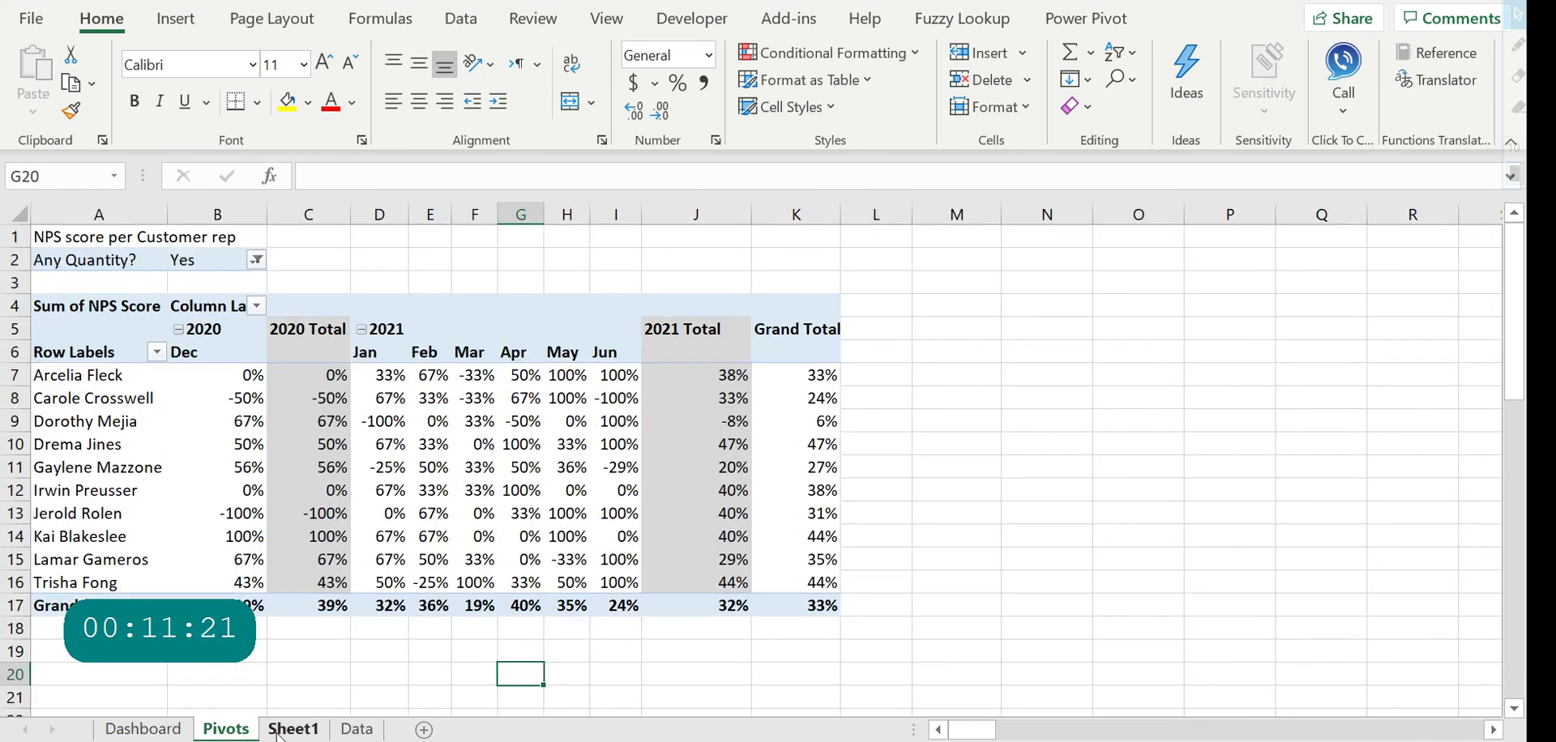
click(277, 730)
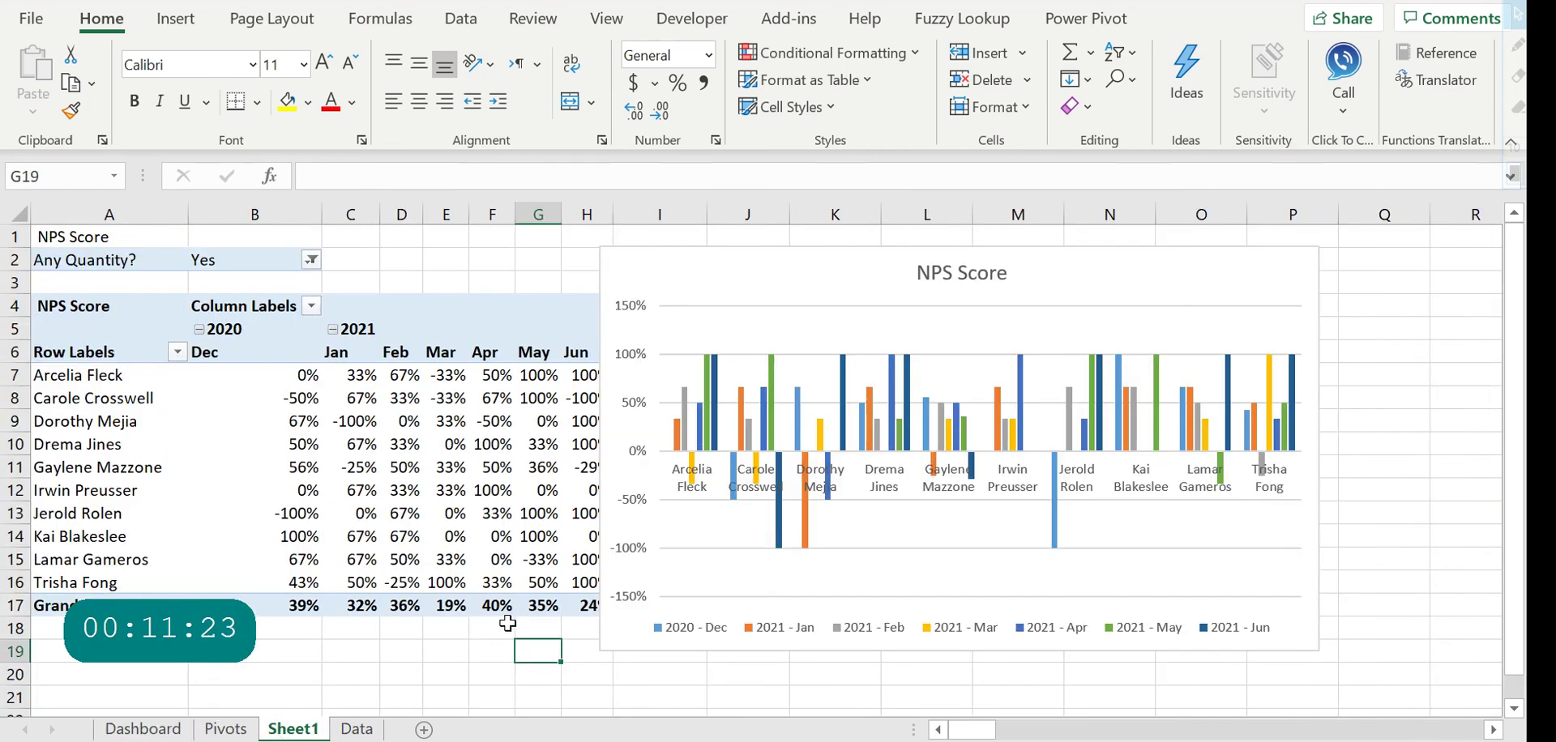
click(366, 464)
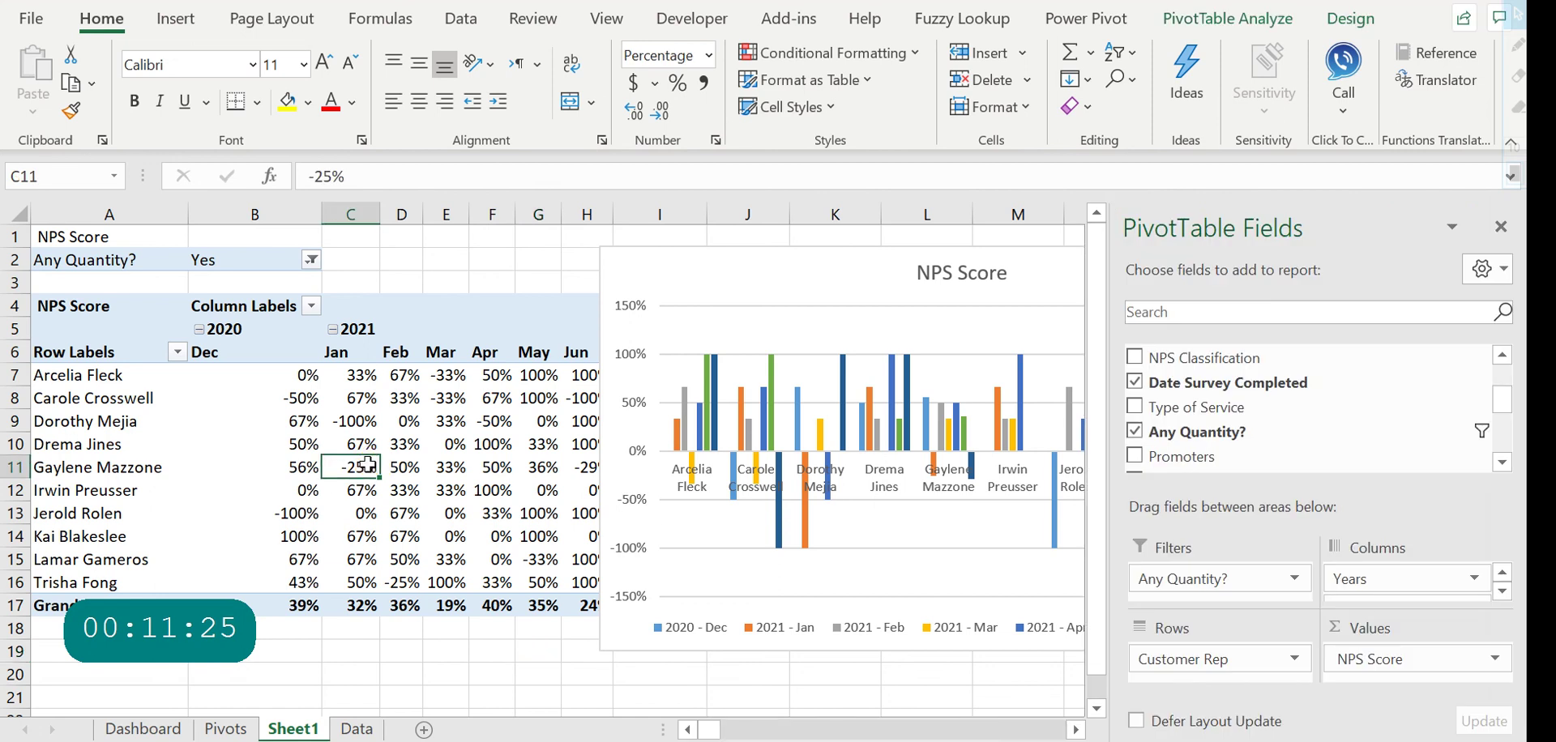
click(401, 629)
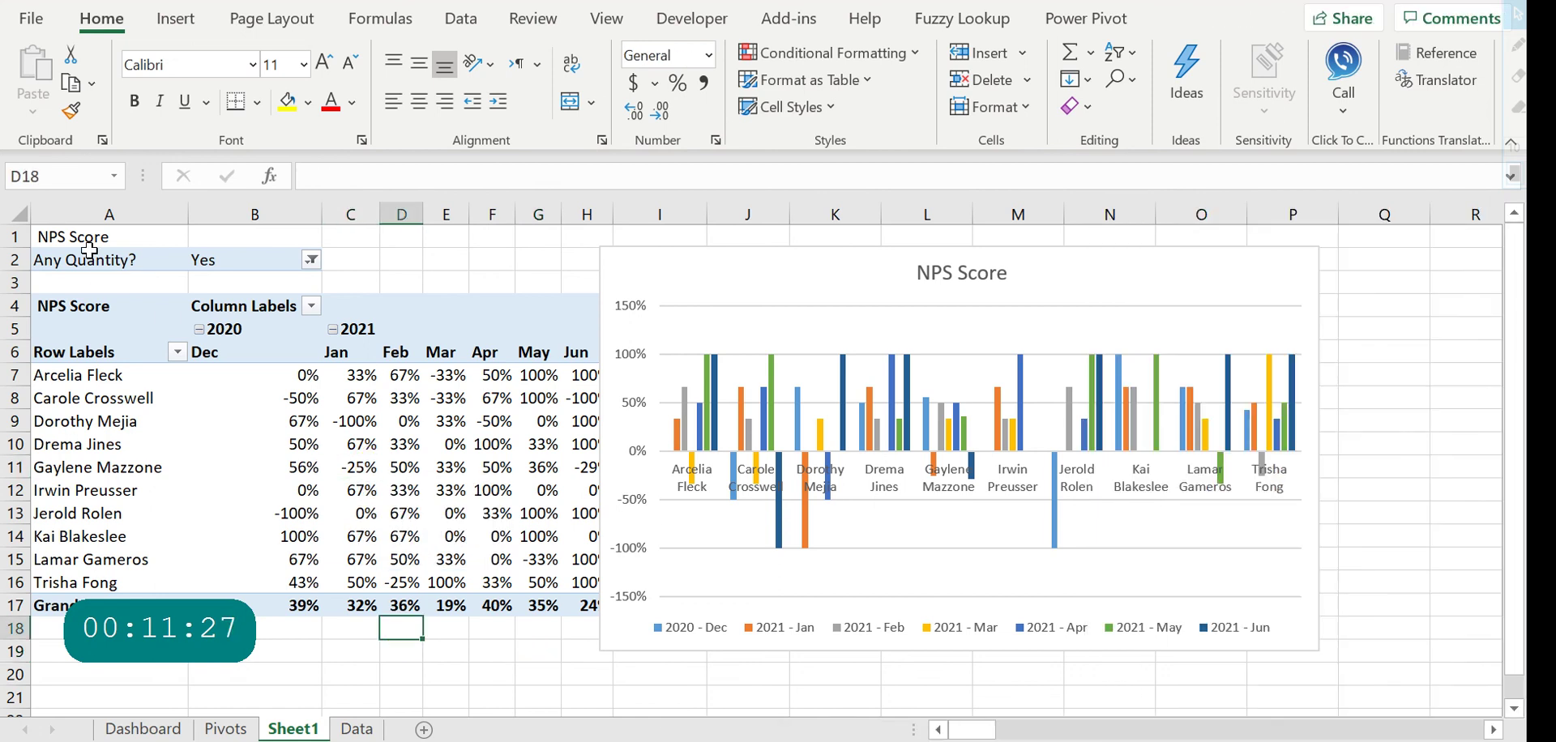
drag(89, 243, 629, 603)
Move the NPS Score chart off Sheet1 onto a new Sheet2
drag(788, 291, 964, 294)
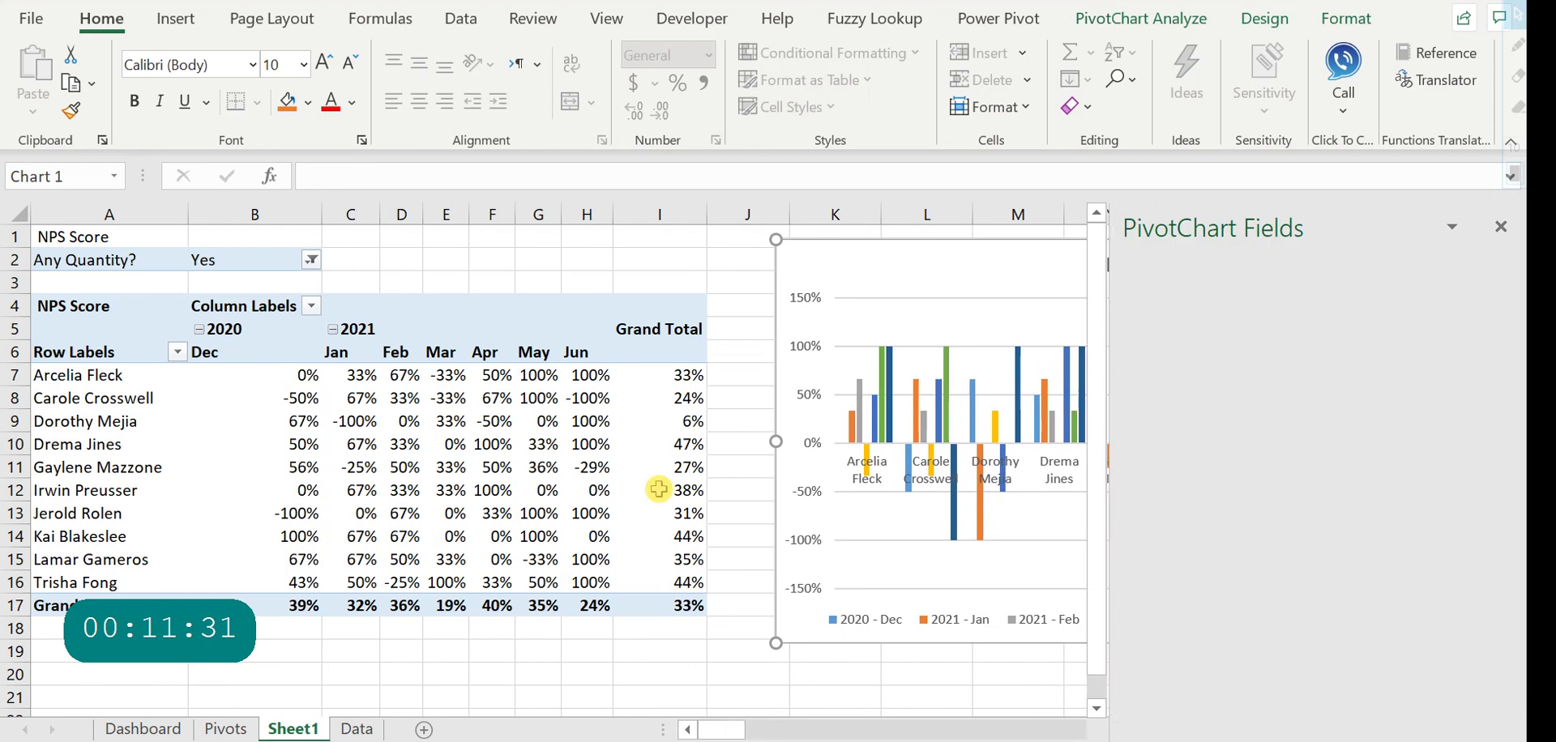
click(424, 729)
key(ctrl+Page_Up)
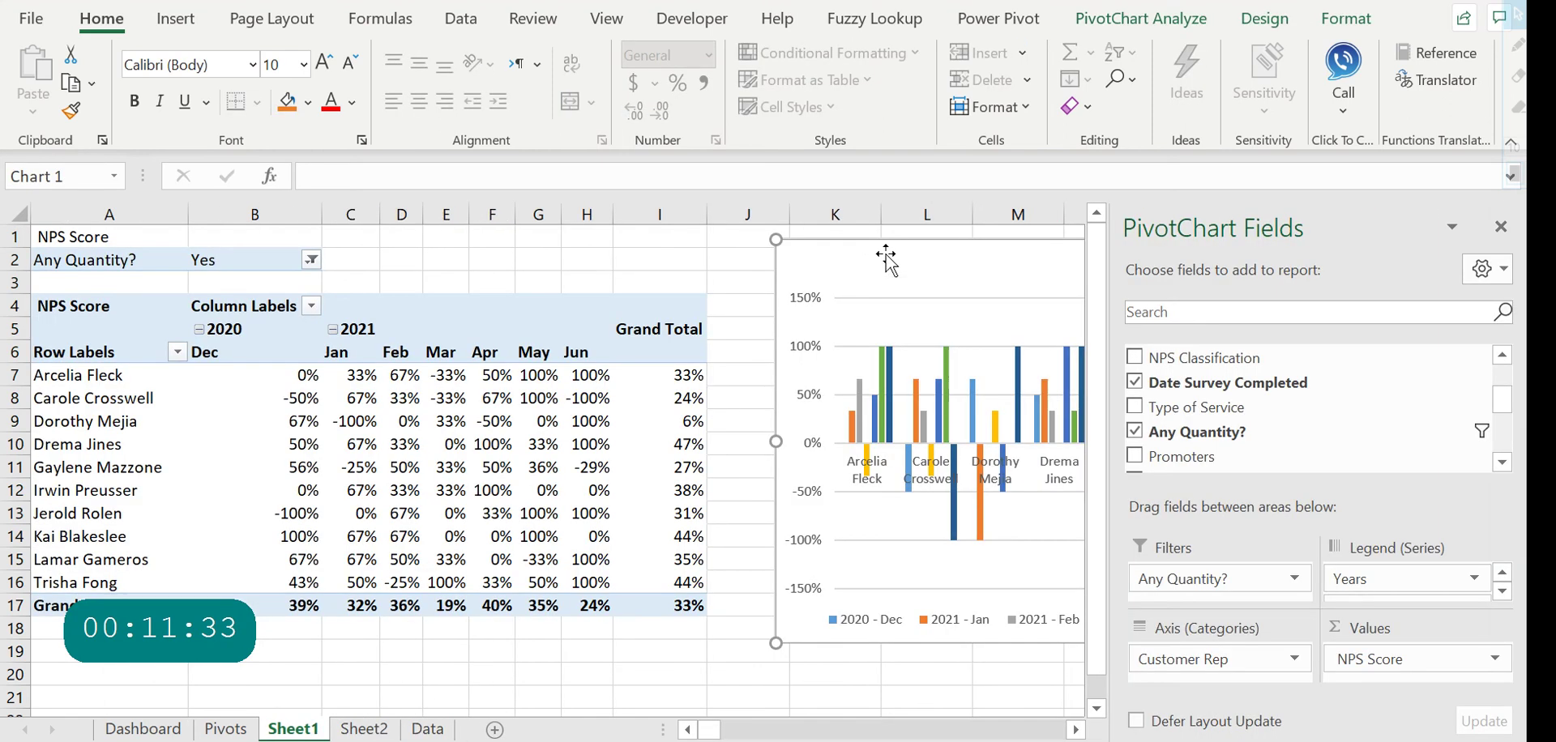
click(713, 240)
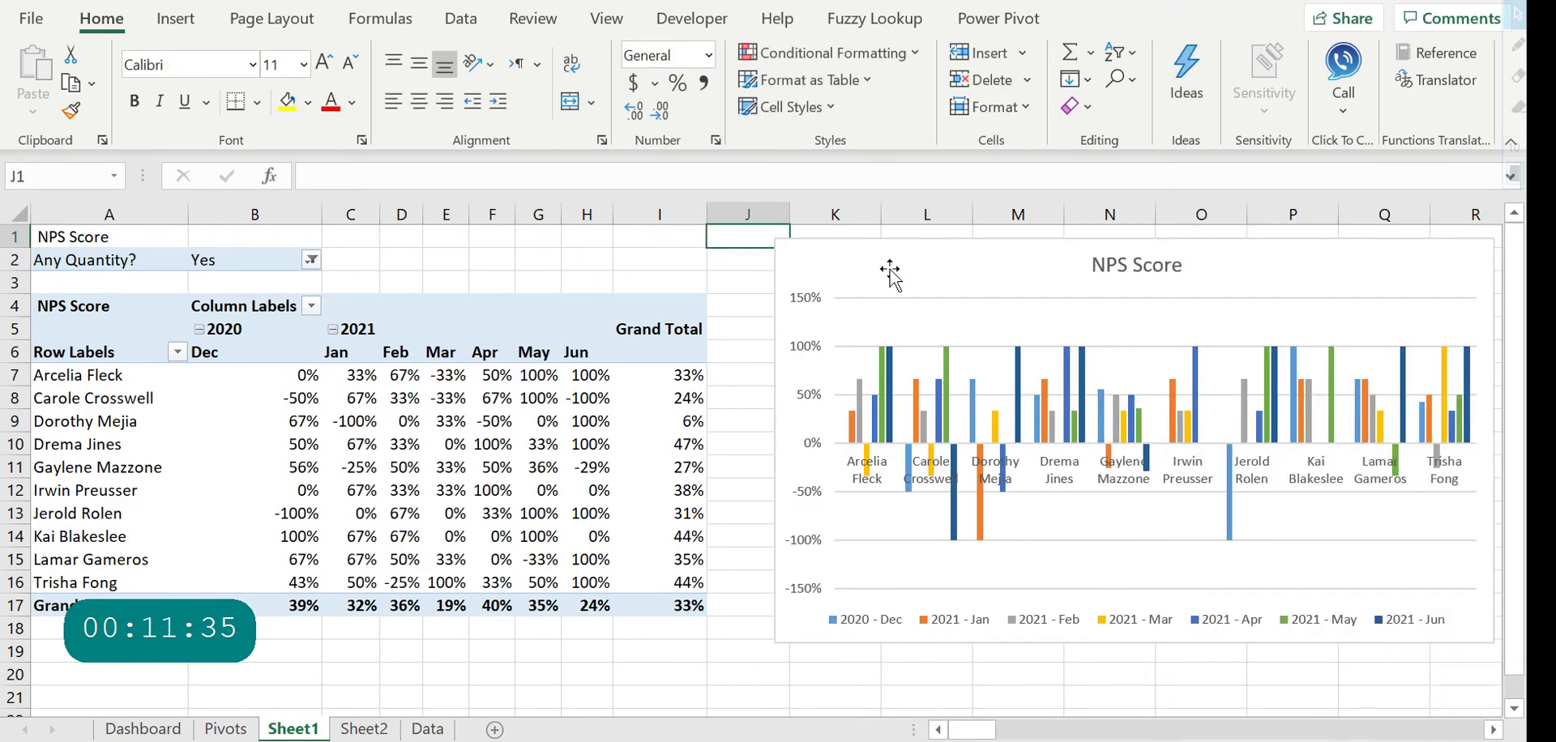
click(890, 271)
key(Delete)
key(ctrl+Page_Down)
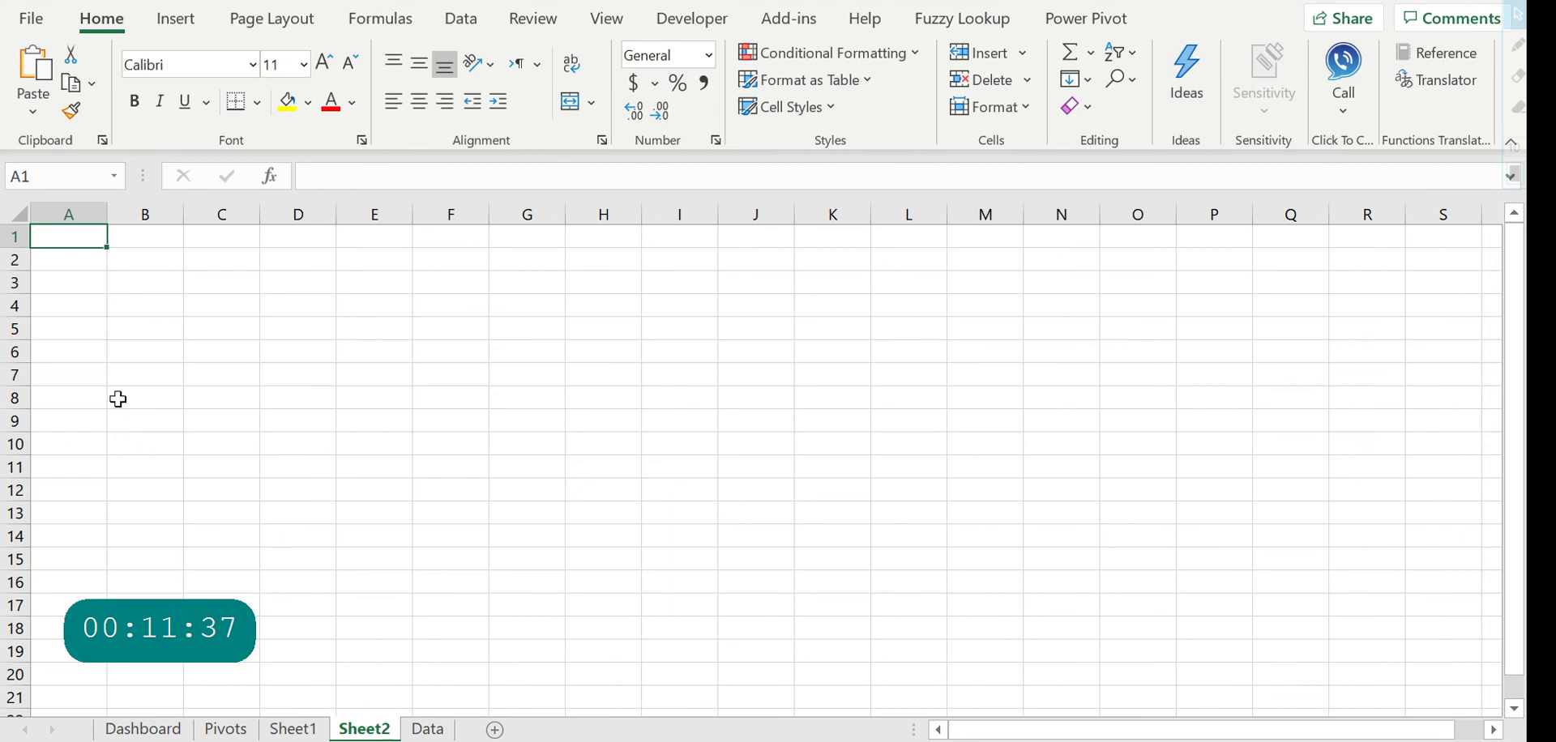
key(ctrl+v)
click(861, 486)
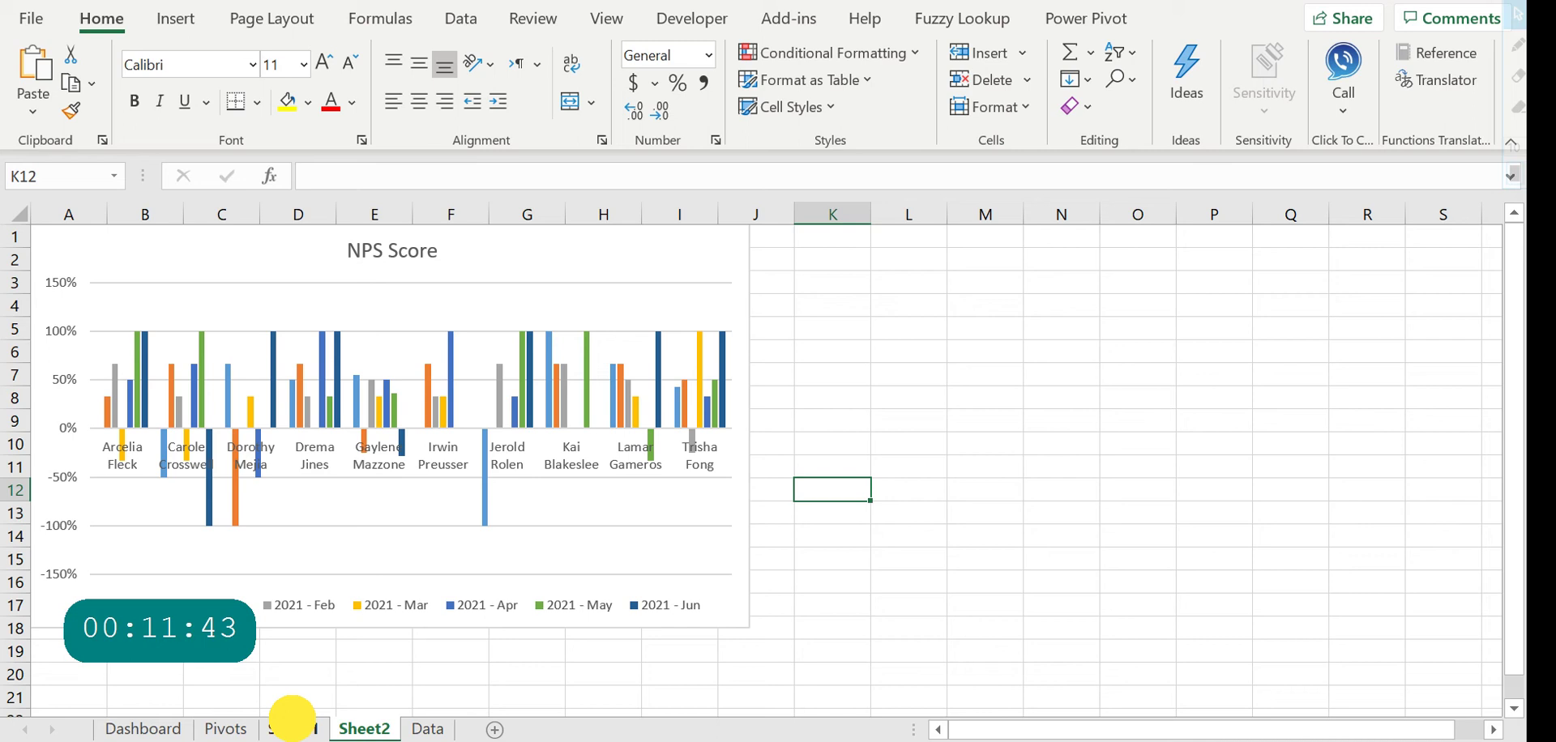
Review Sheet1, Sheet2, Dashboard and Pivots, ending back on Sheet1
click(292, 726)
click(840, 459)
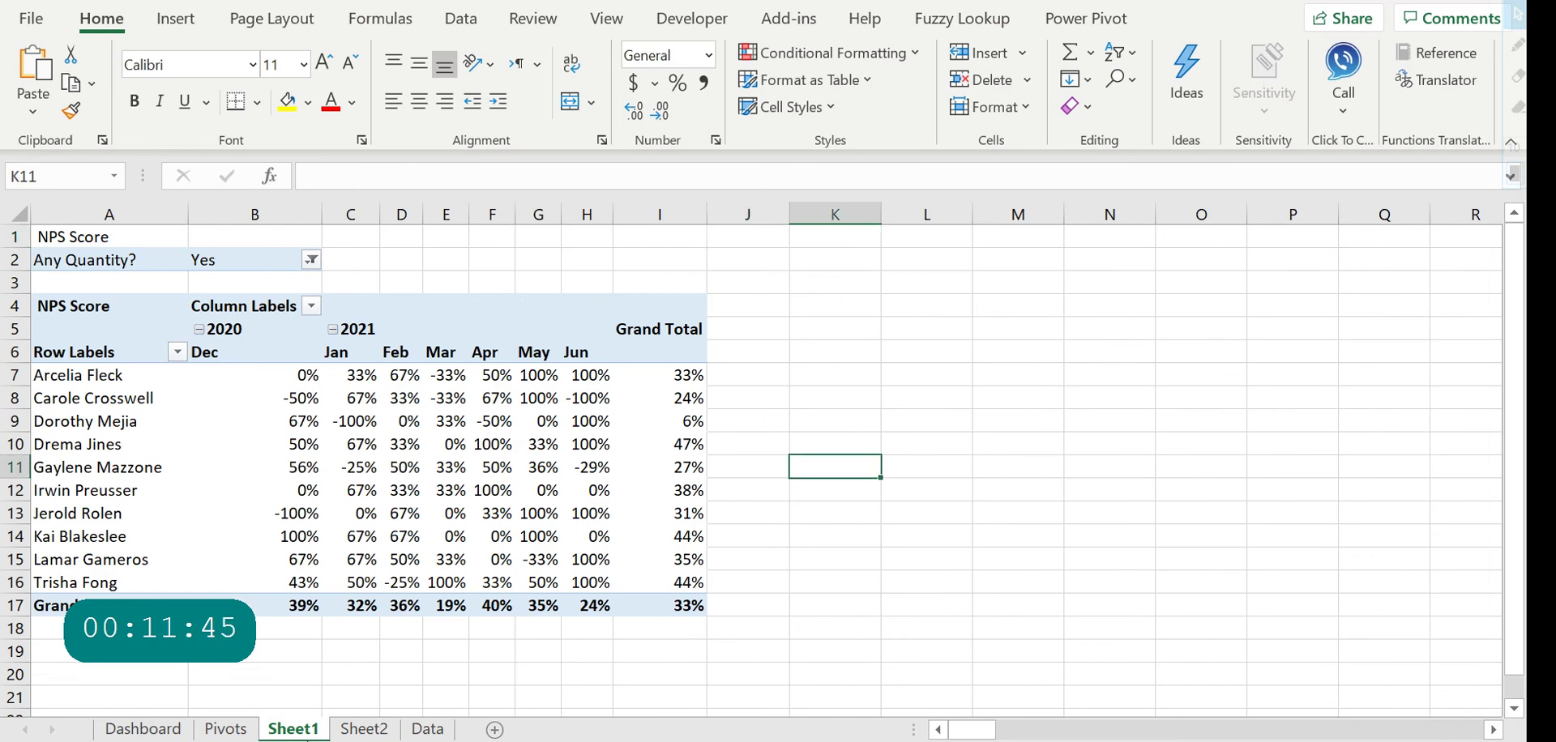
click(363, 728)
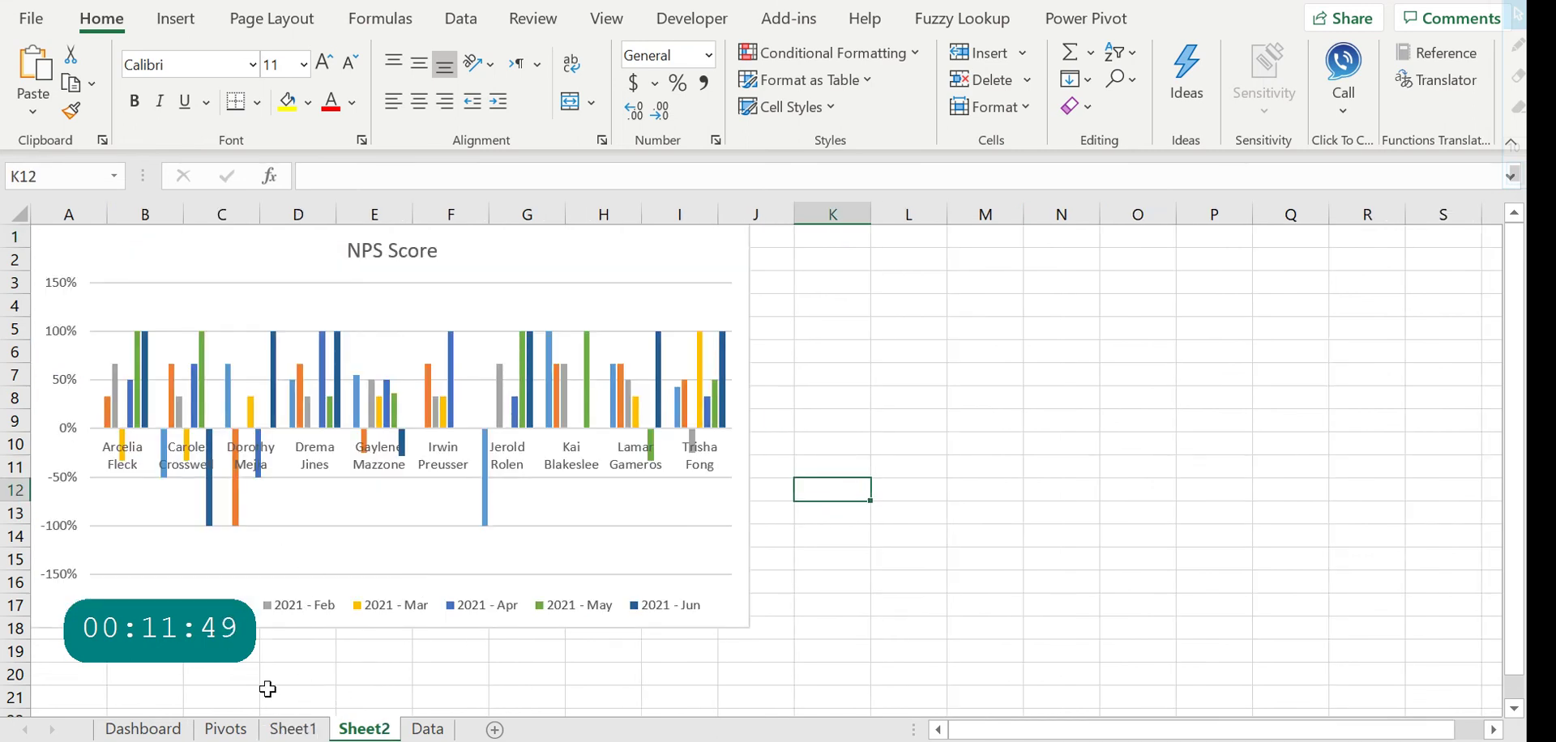
click(225, 728)
click(152, 728)
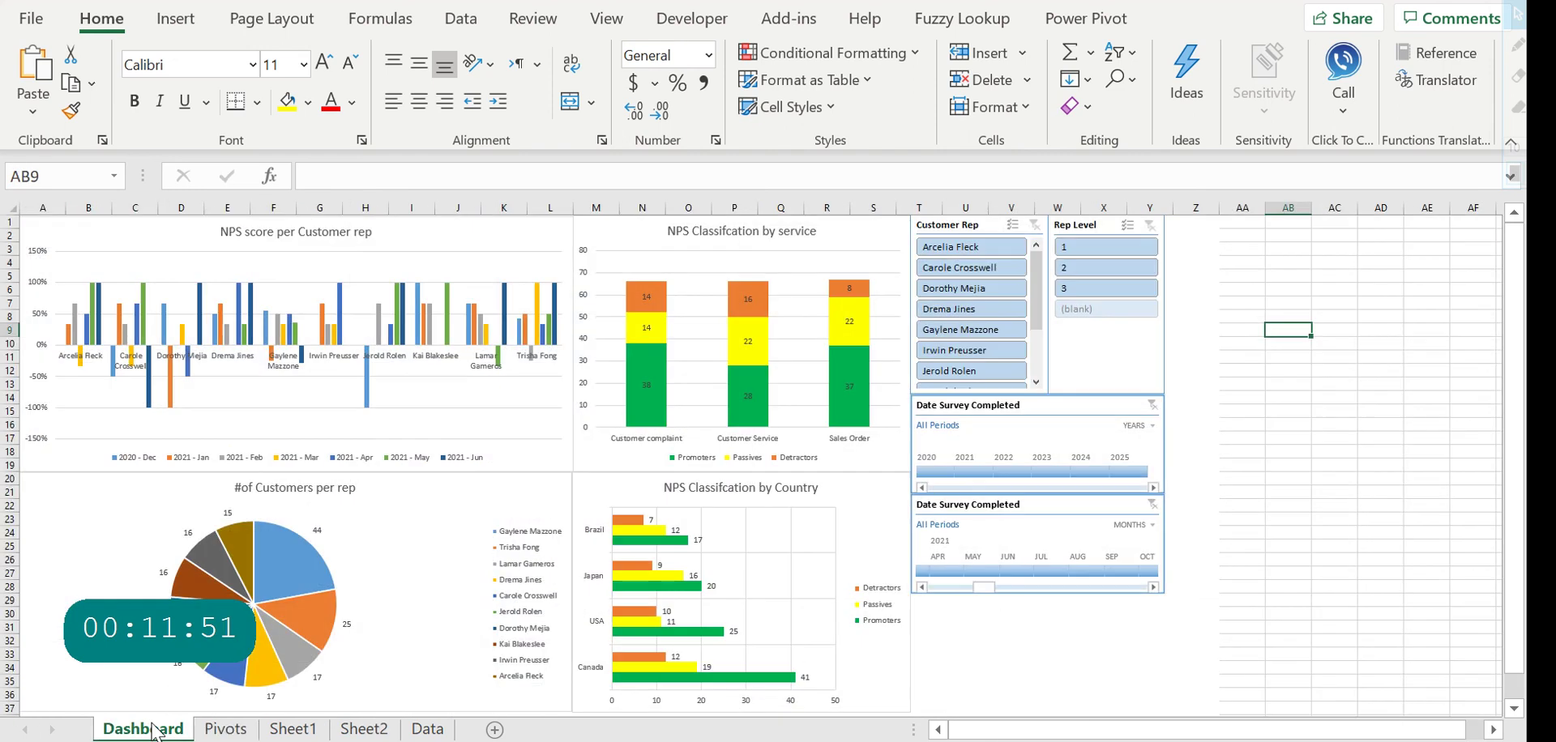
click(226, 730)
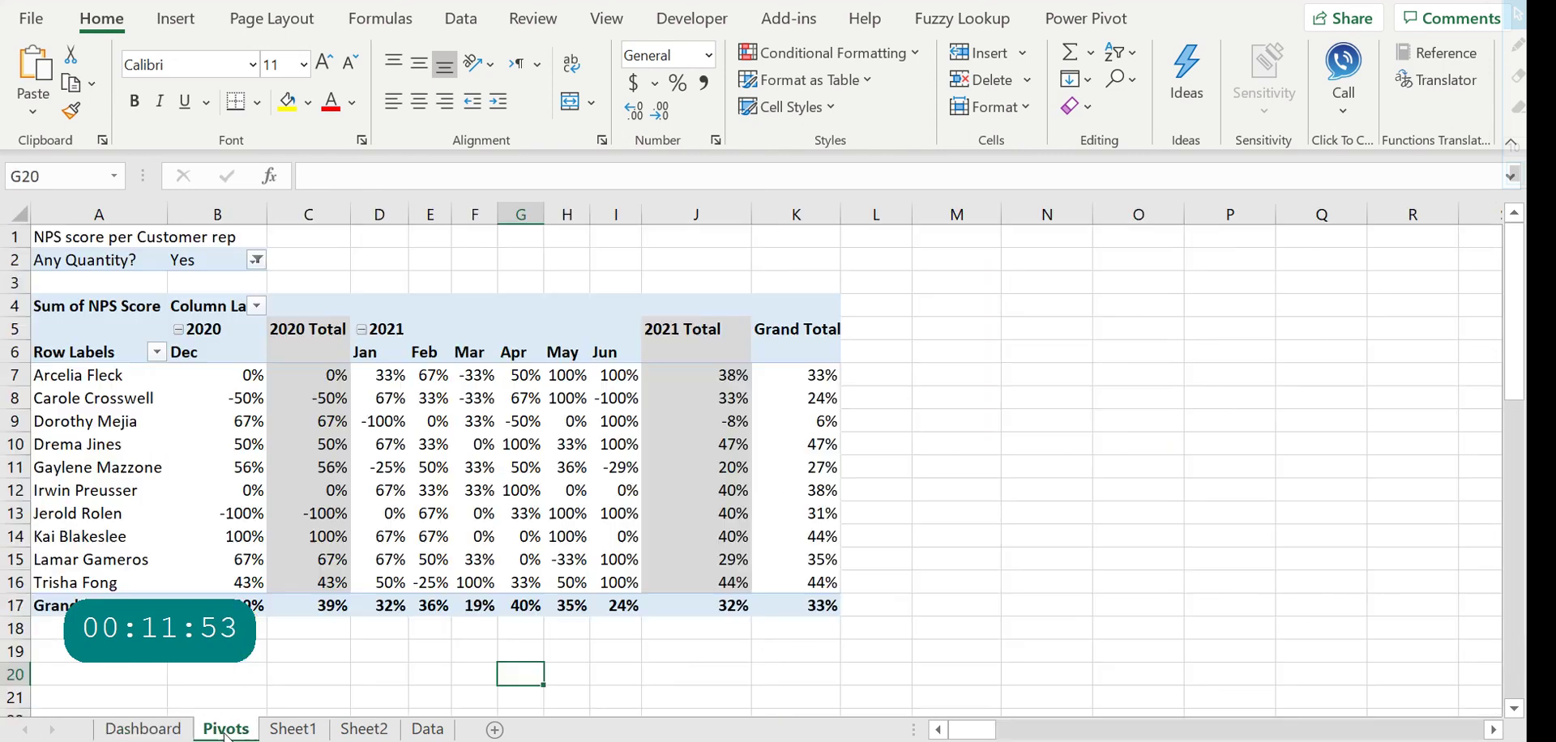
click(294, 728)
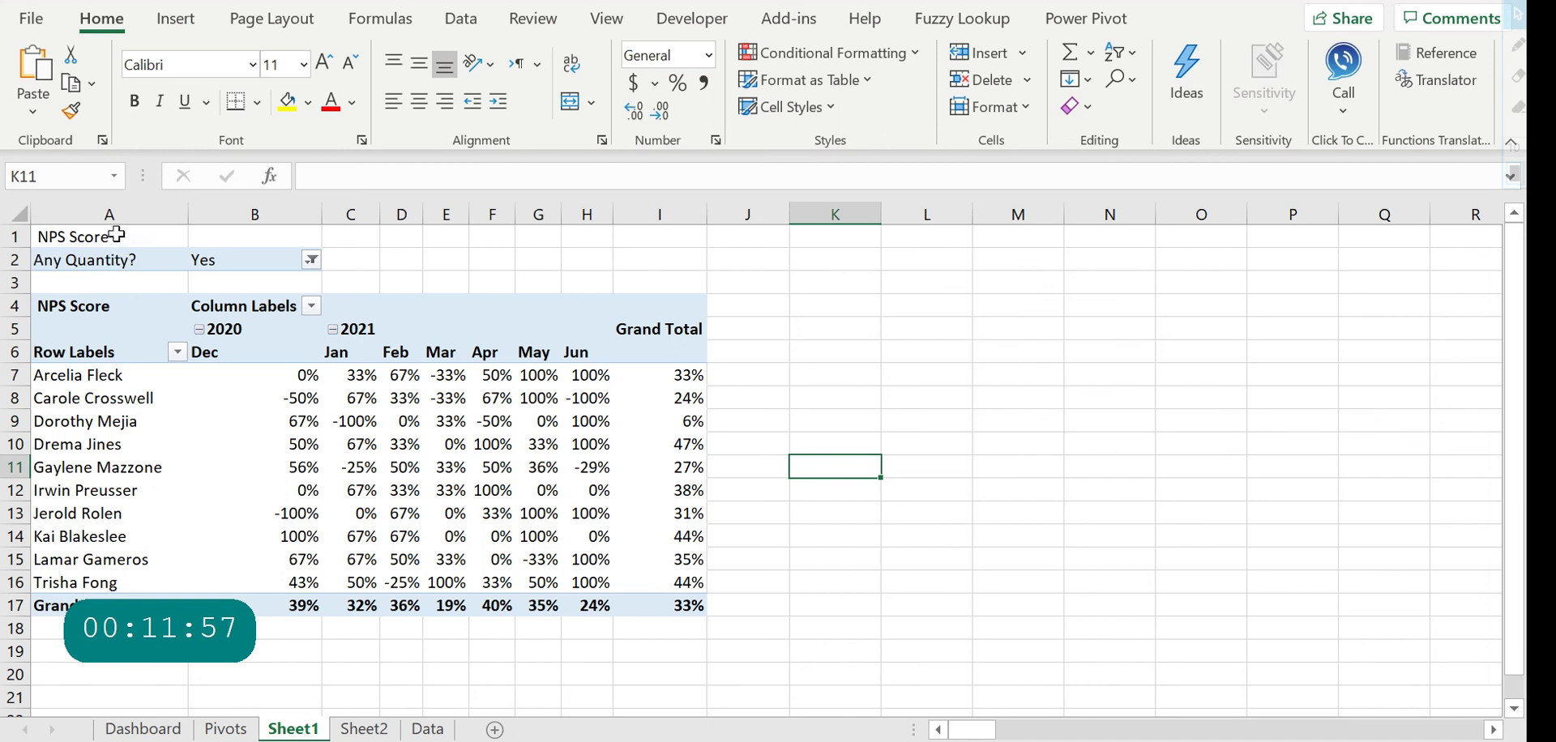
Copy the pivot range A1:I17 and paste it at cell A28
drag(117, 234, 672, 608)
key(ctrl+c)
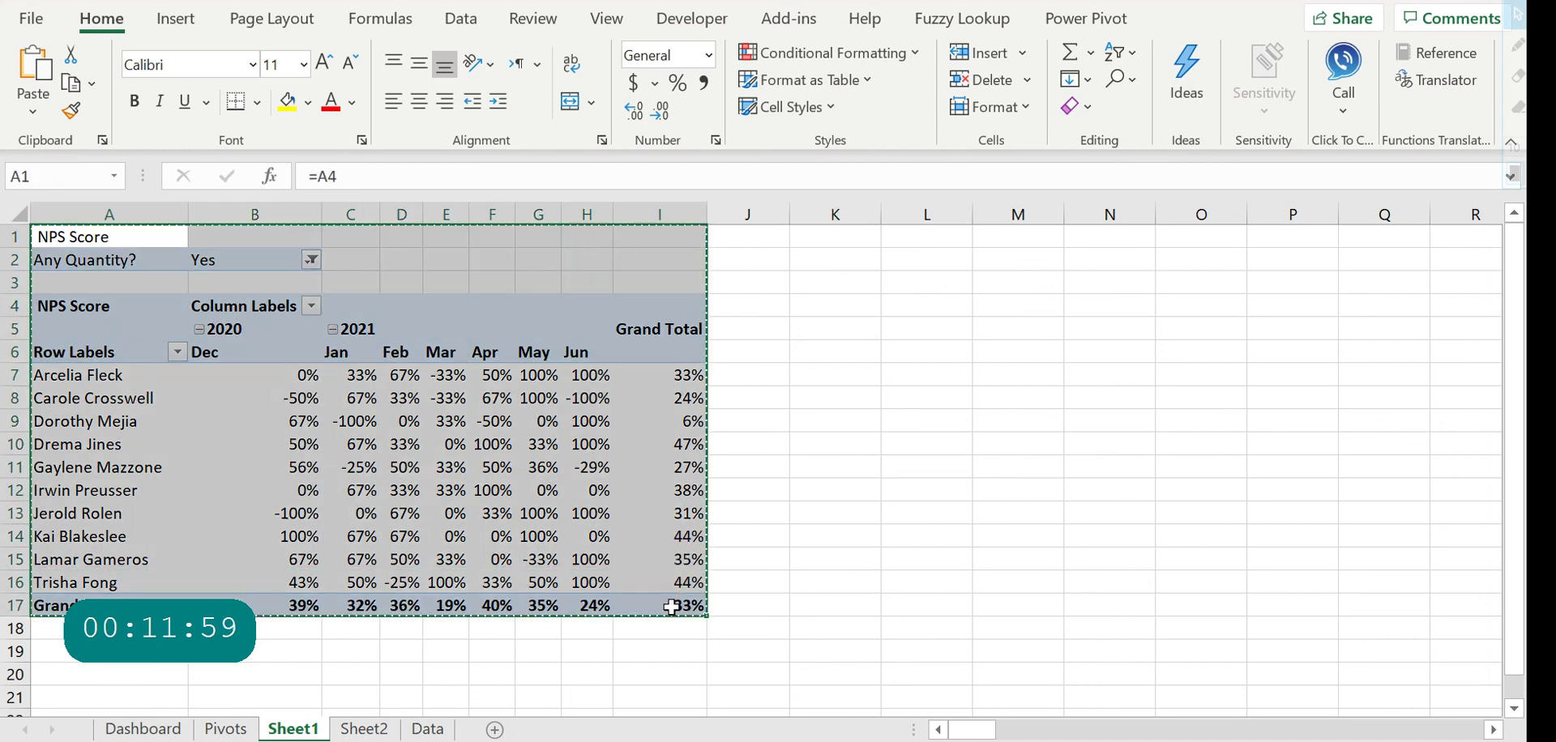
click(152, 670)
key(Down)
key(Down)
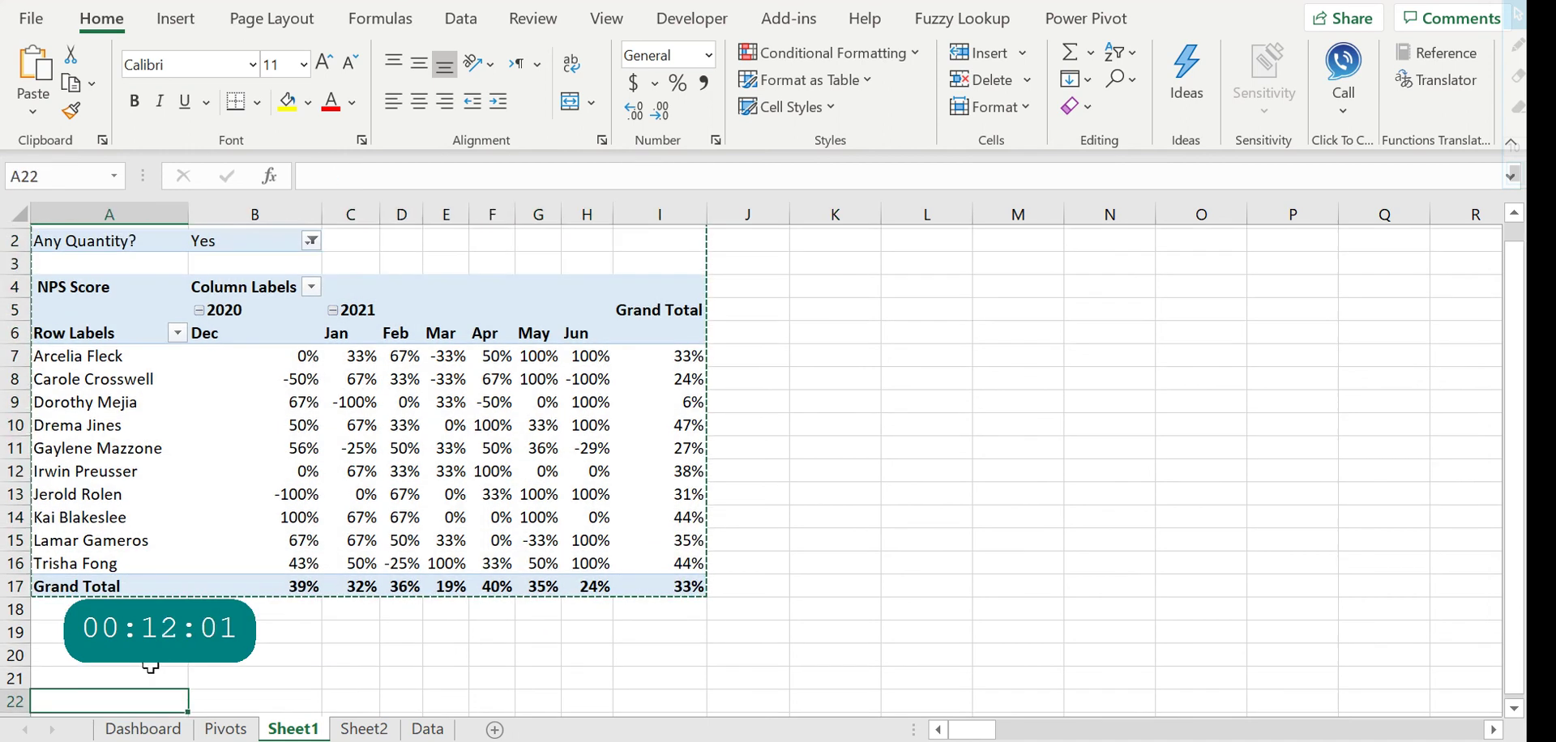
key(Down)
key(Down)
key(Down)
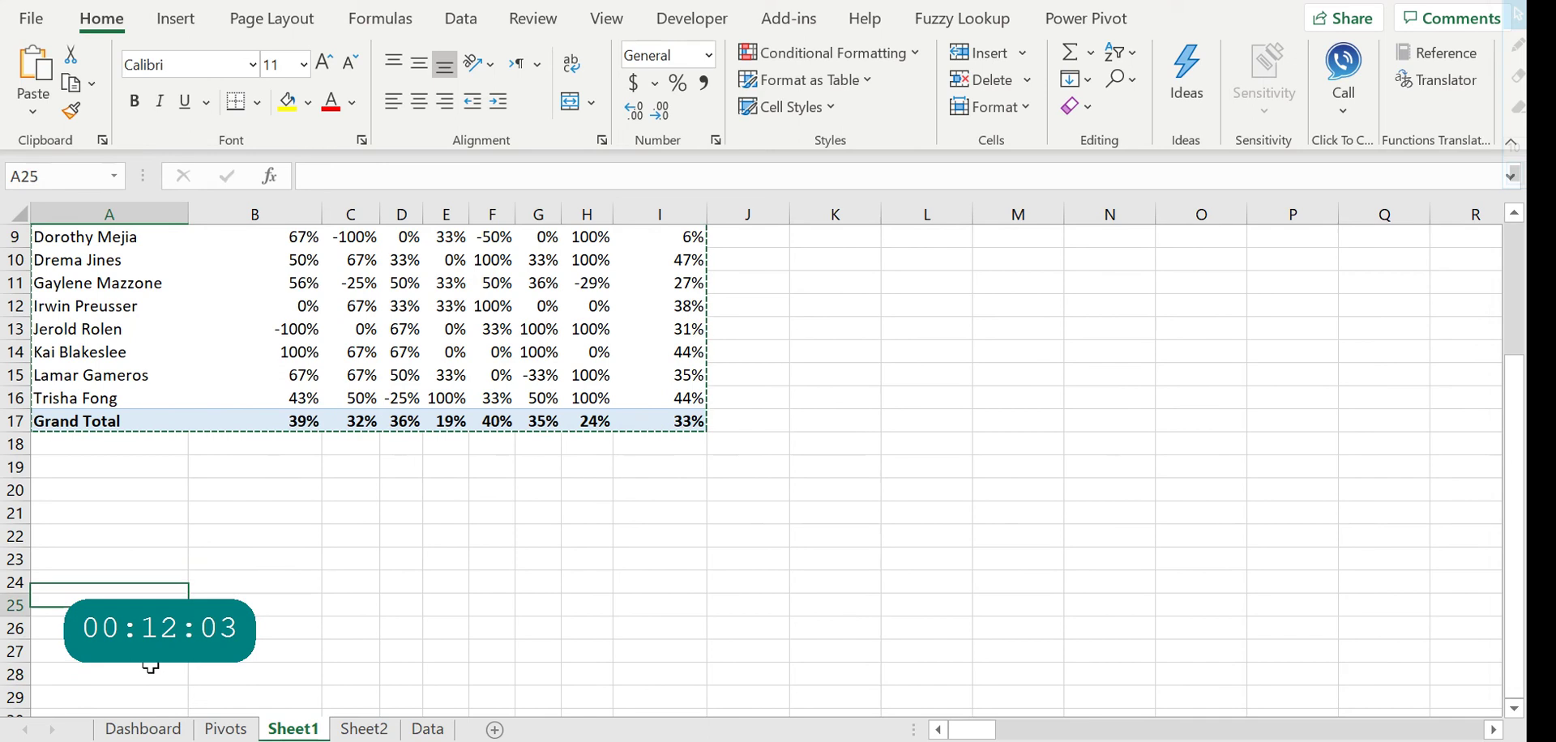
key(Down)
key(Down)
key(Down)
key(ctrl+v)
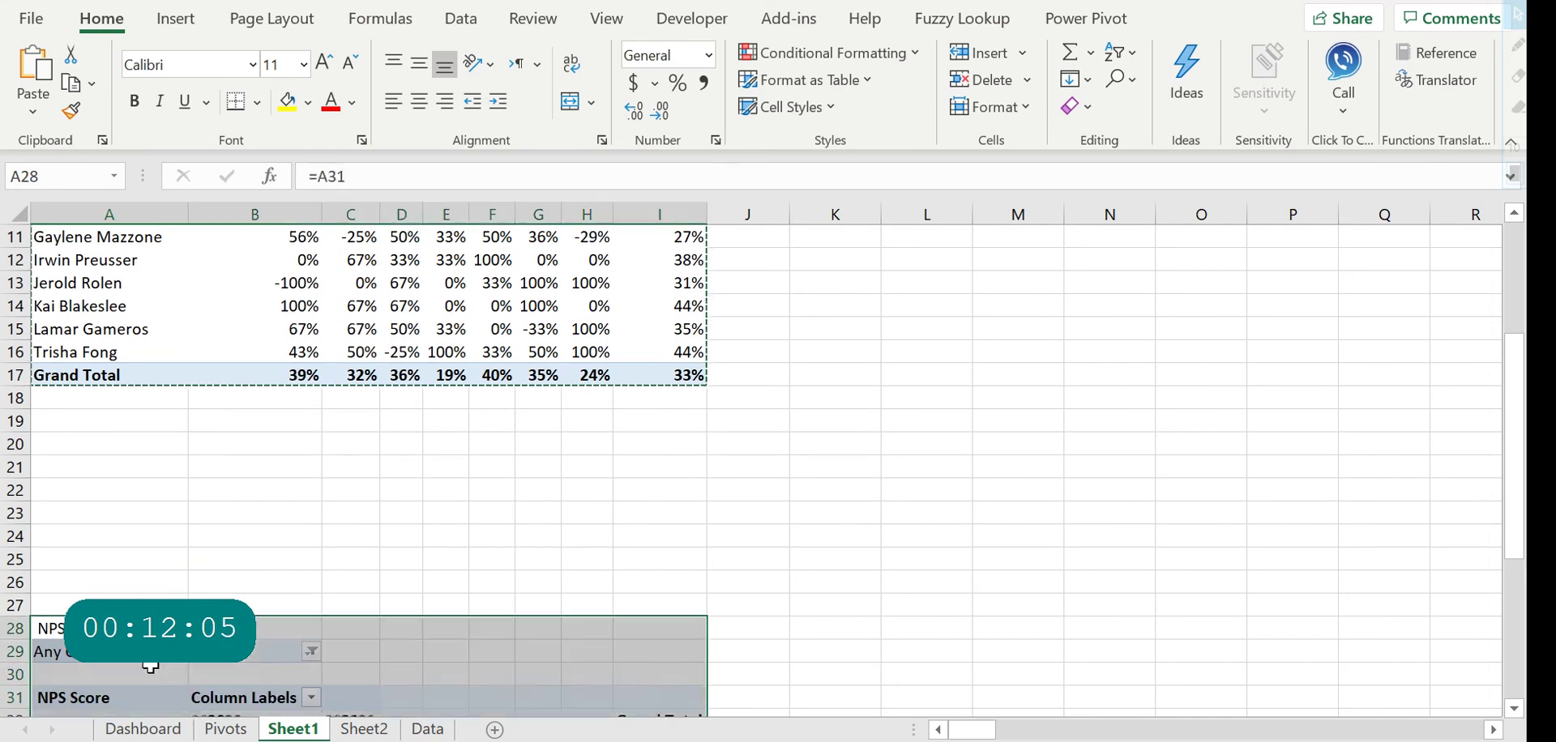
key(Up)
key(Escape)
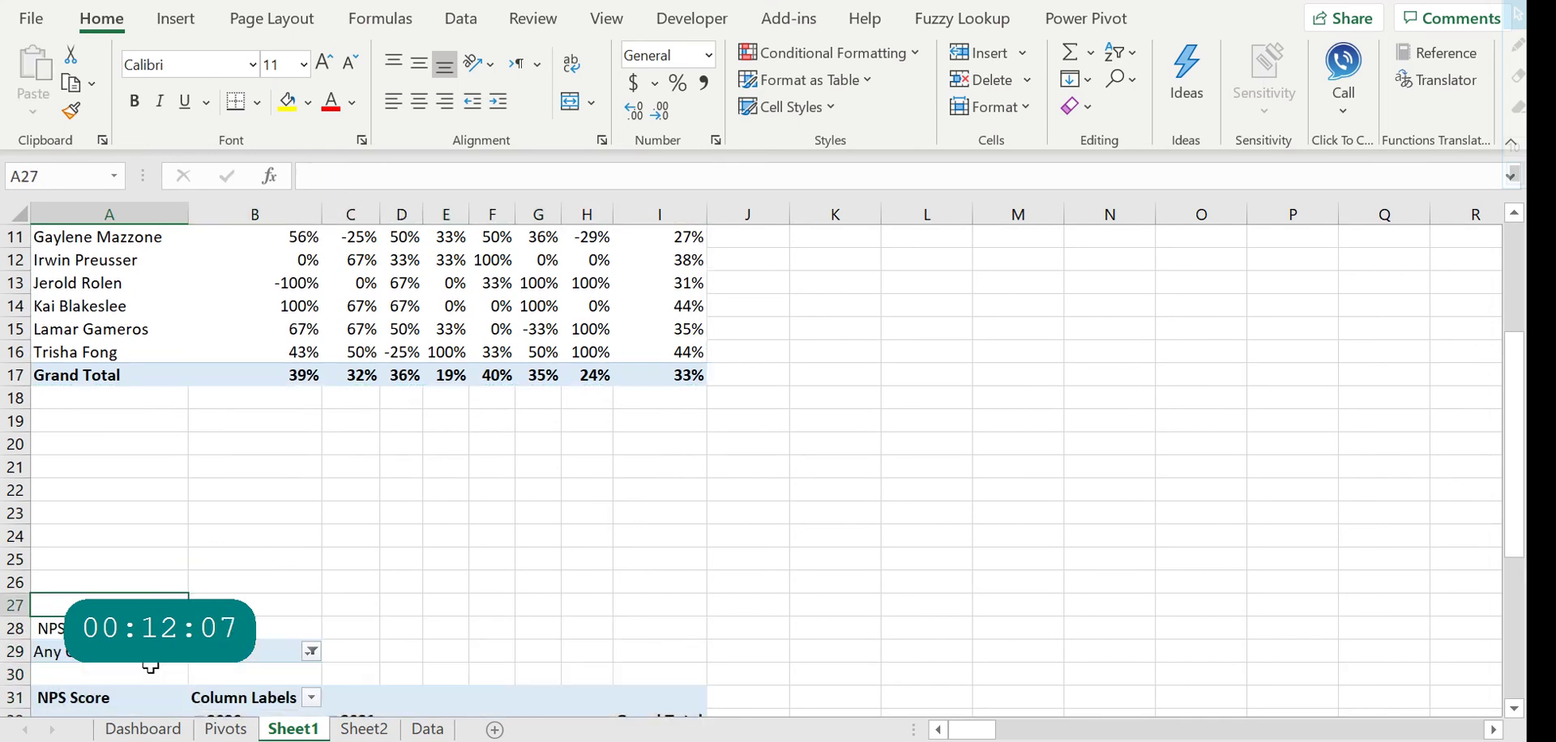
Check the pasted pivot copy spanning rows 28–44
drag(90, 398, 692, 521)
click(692, 521)
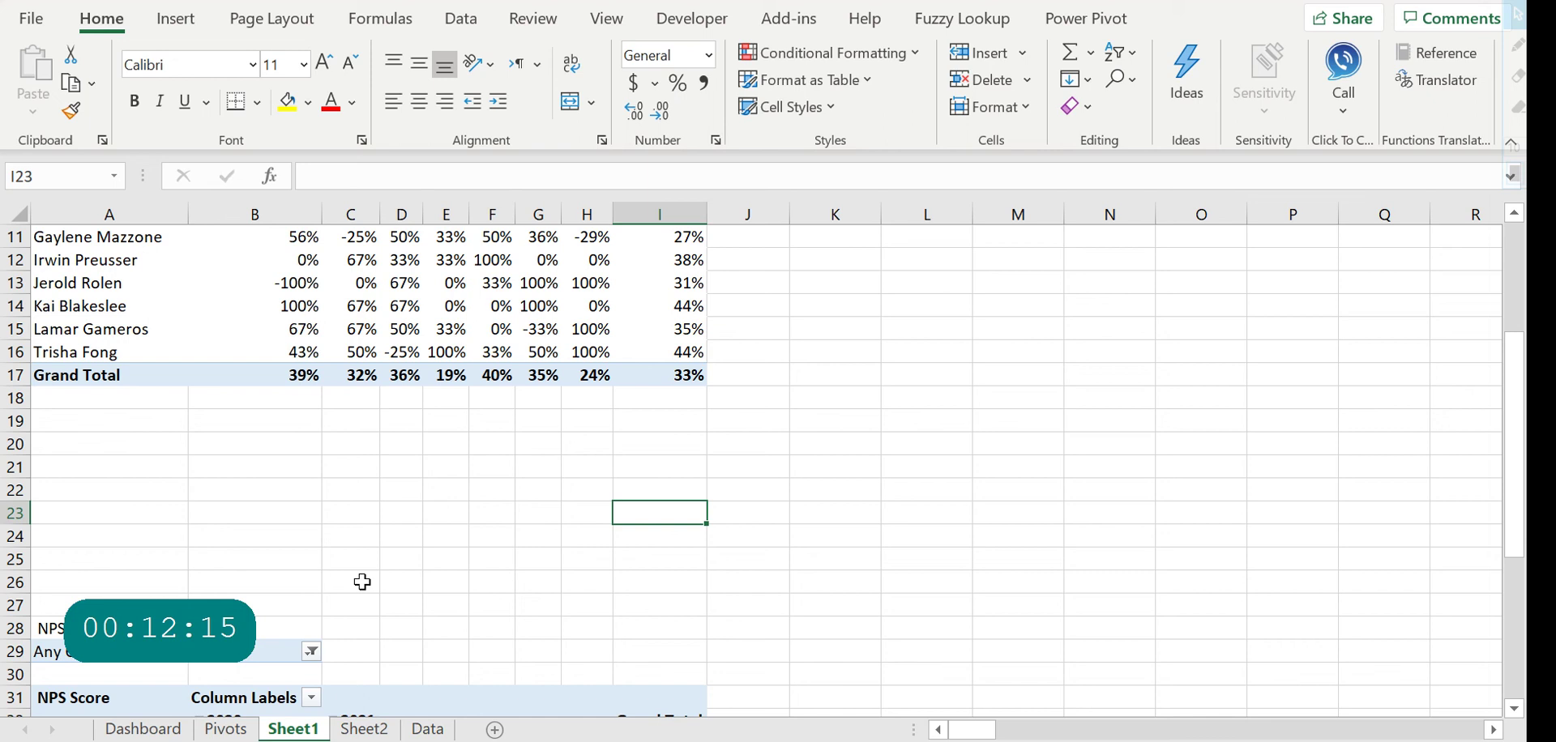
key(Page_Up)
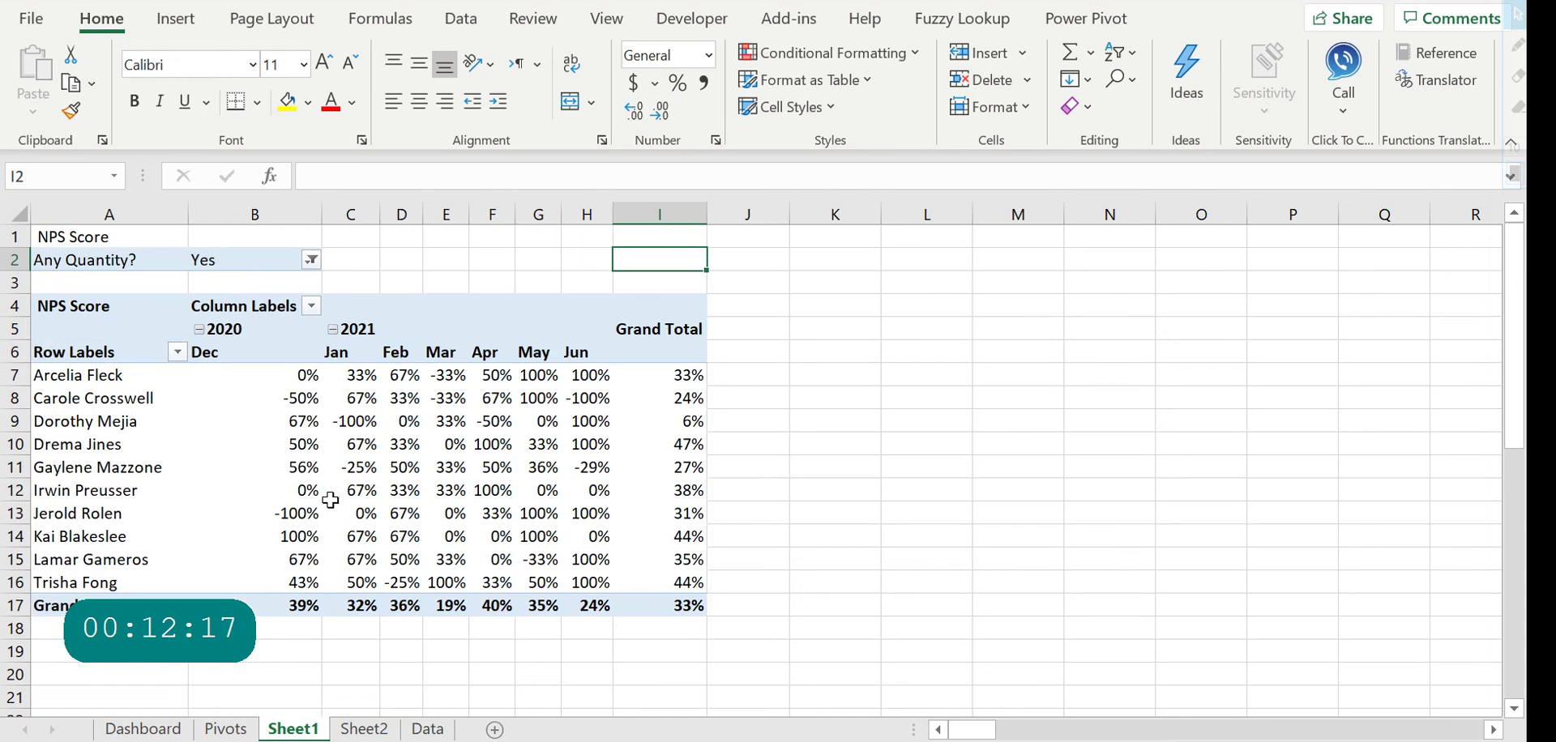
key(Page_Down)
key(Down)
key(Down)
key(Down)
key(Down)
key(Down)
key(Down)
key(Down)
key(Down)
key(Down)
key(Down)
key(Down)
key(Down)
key(Down)
key(Down)
key(Down)
key(Down)
key(Down)
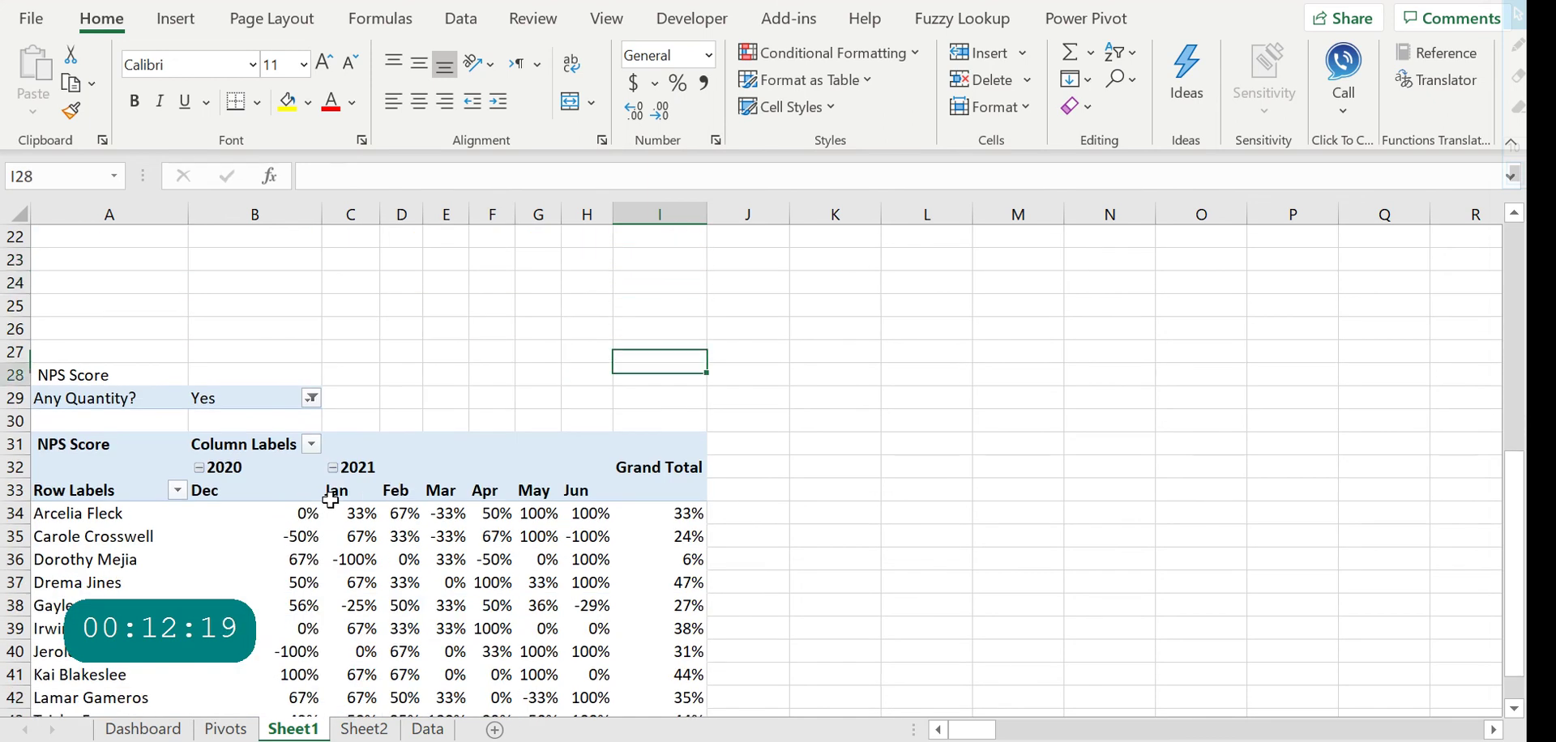
key(Down)
key(Down)
key(Down)
key(Down)
key(Down)
Rearrange the copied pivot to NPS Score by Country: Brazil 28%, Canada 40%, Japan 24%, USA 33%
click(330, 500)
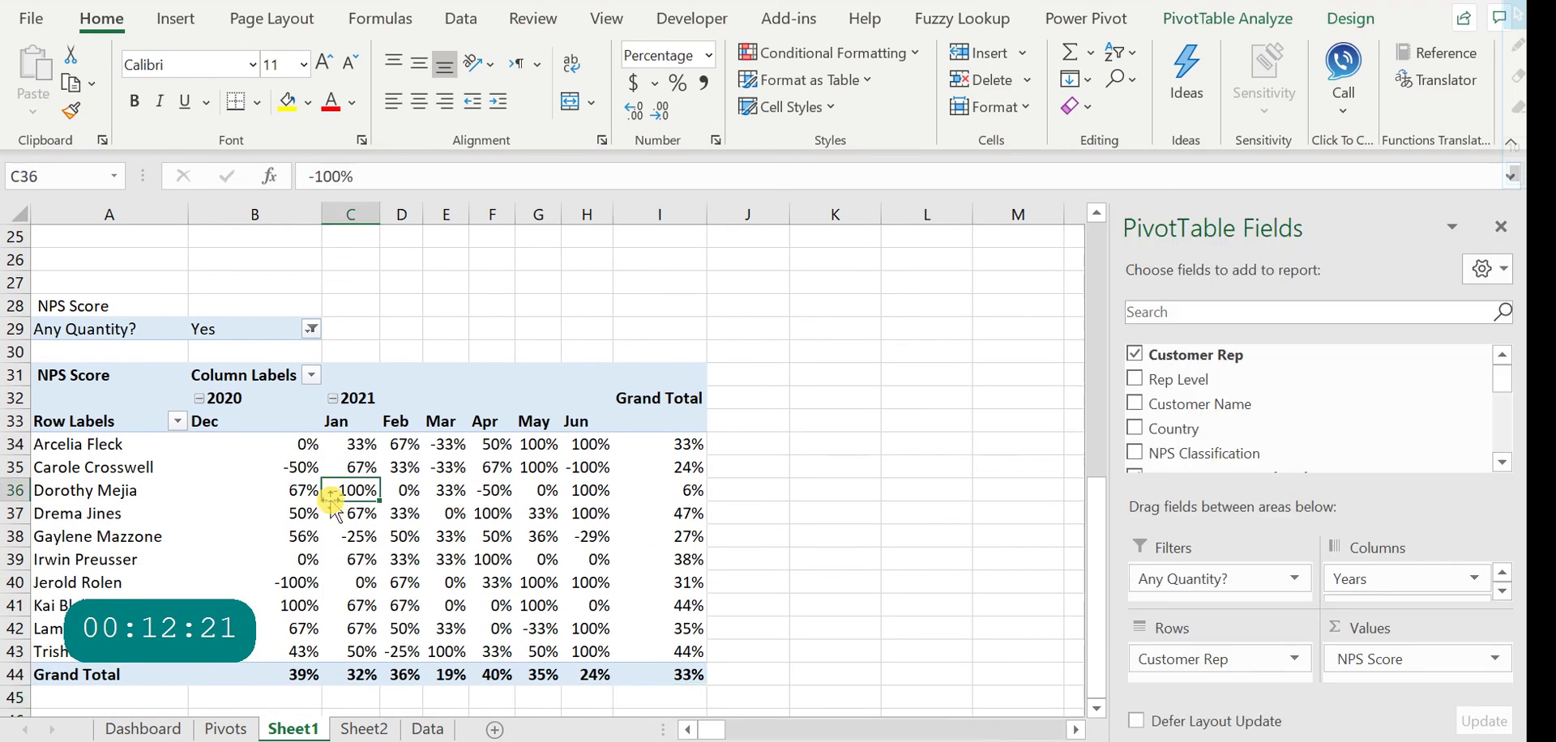
drag(1235, 648, 988, 567)
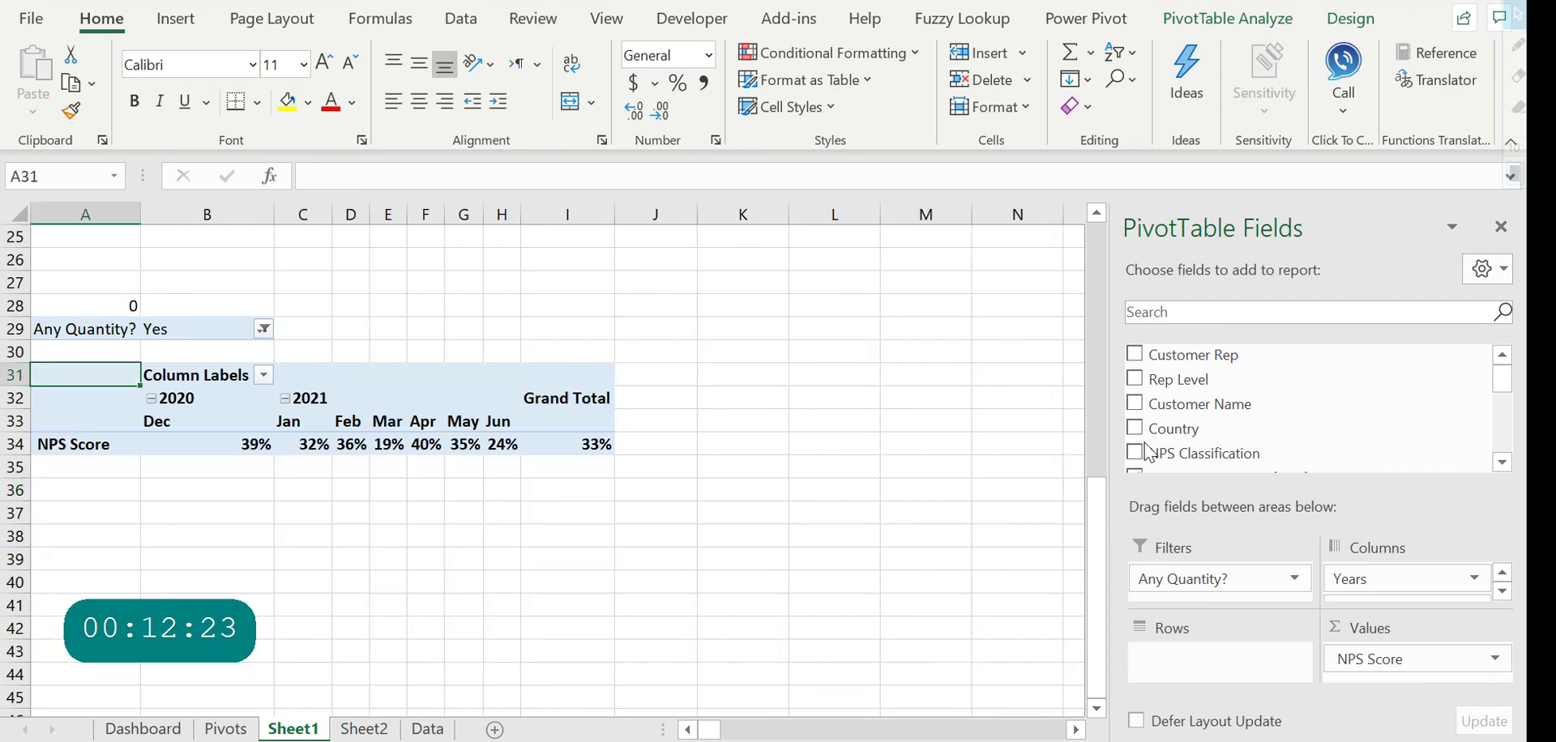
drag(1175, 429, 1207, 657)
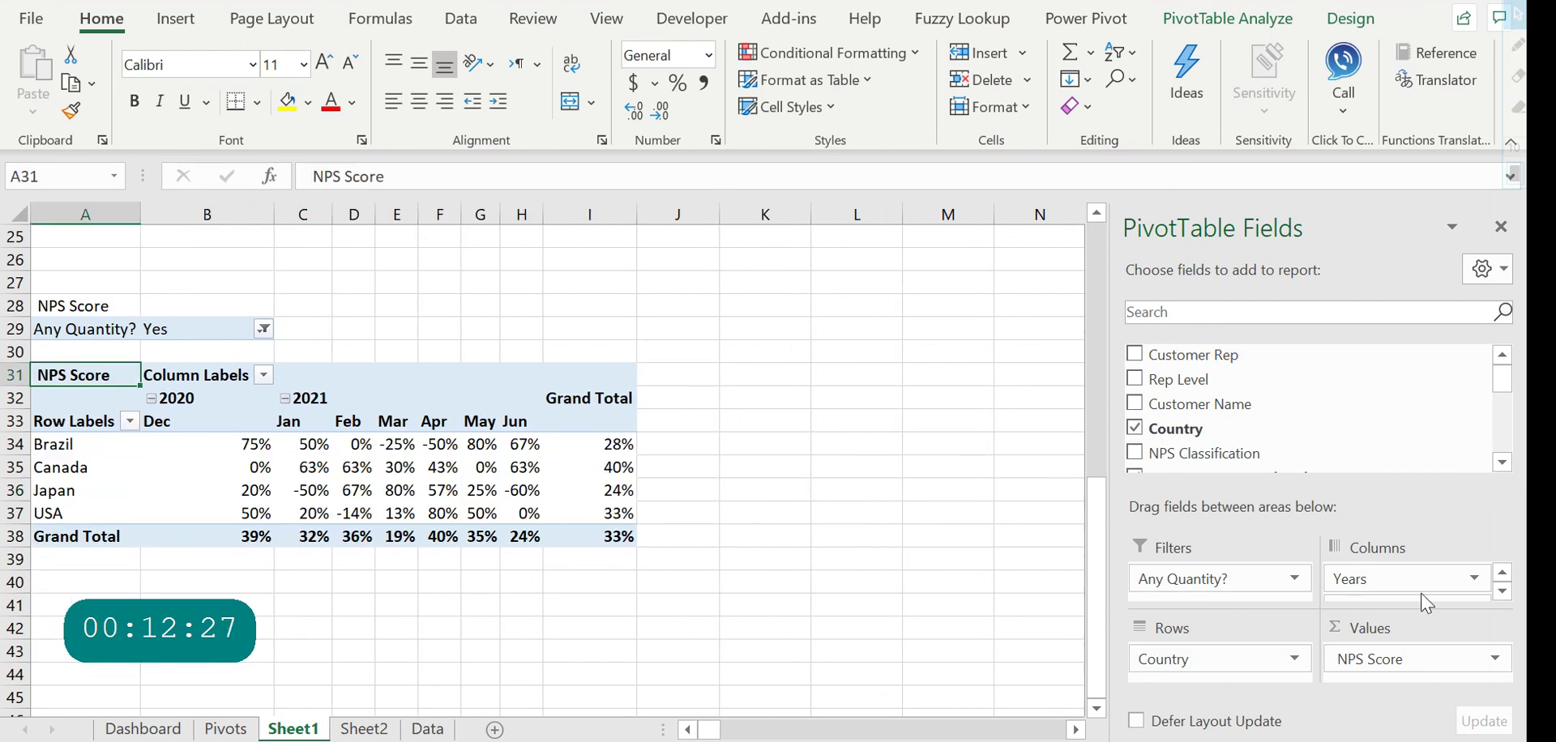
drag(1445, 580, 851, 559)
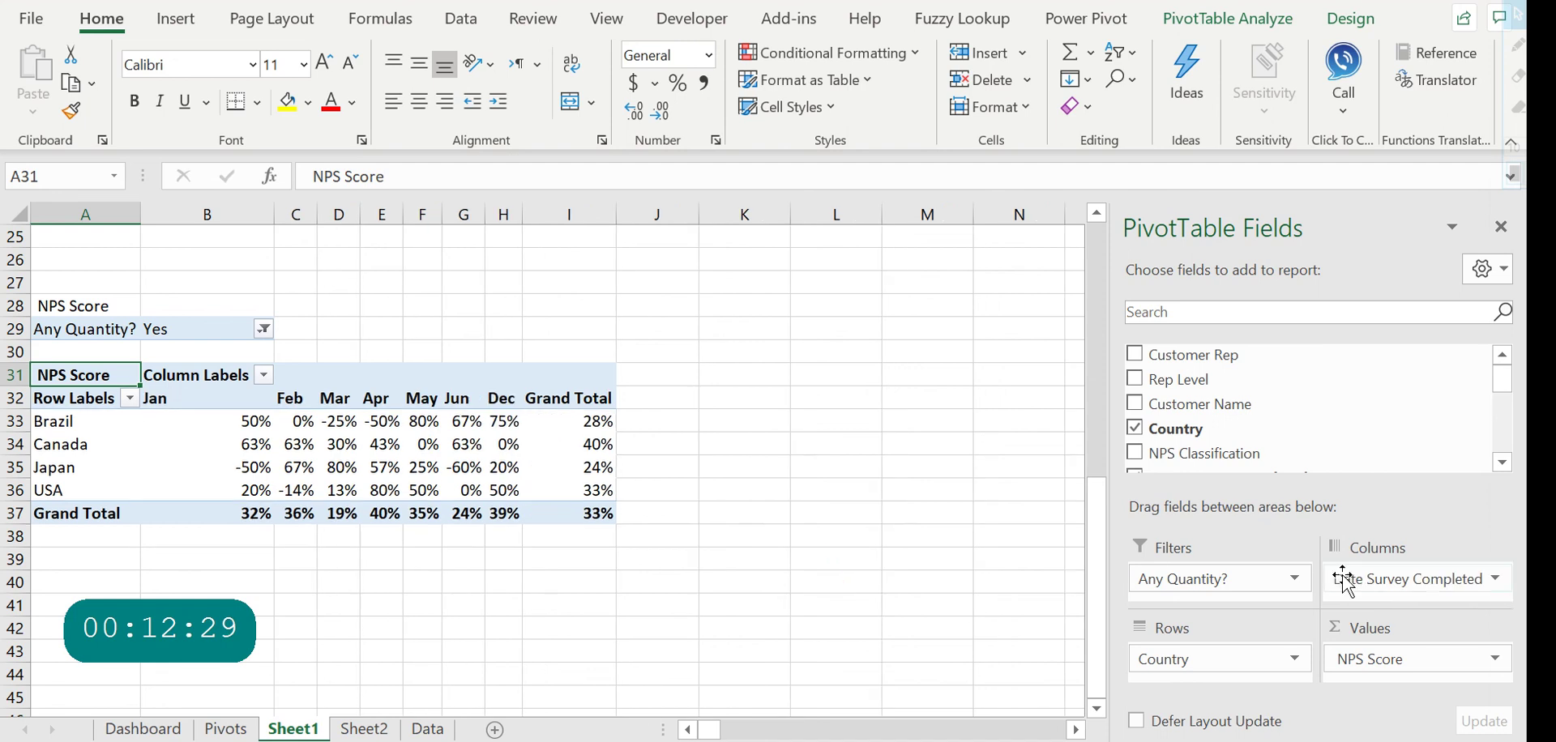
click(1375, 584)
drag(1375, 584, 913, 521)
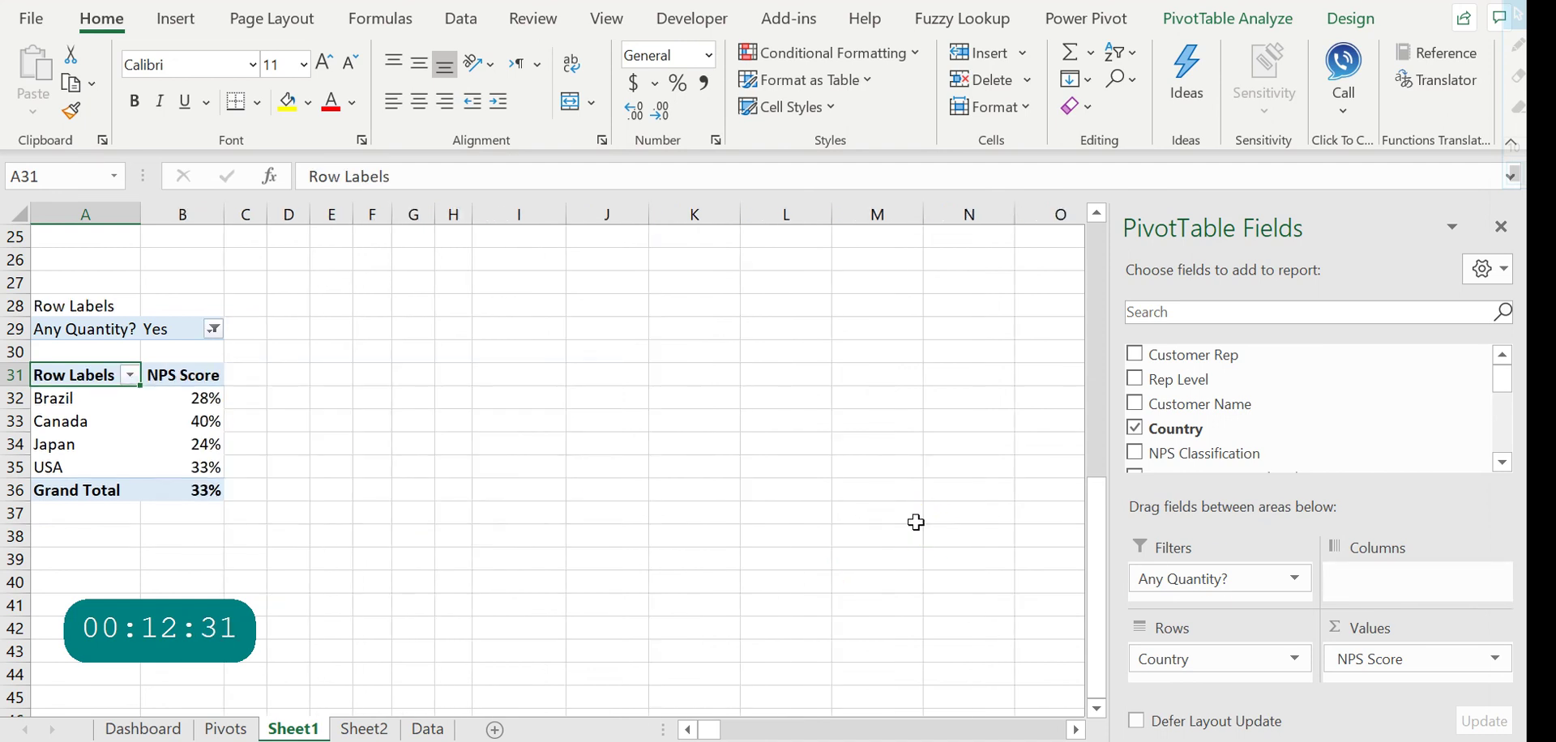
click(194, 398)
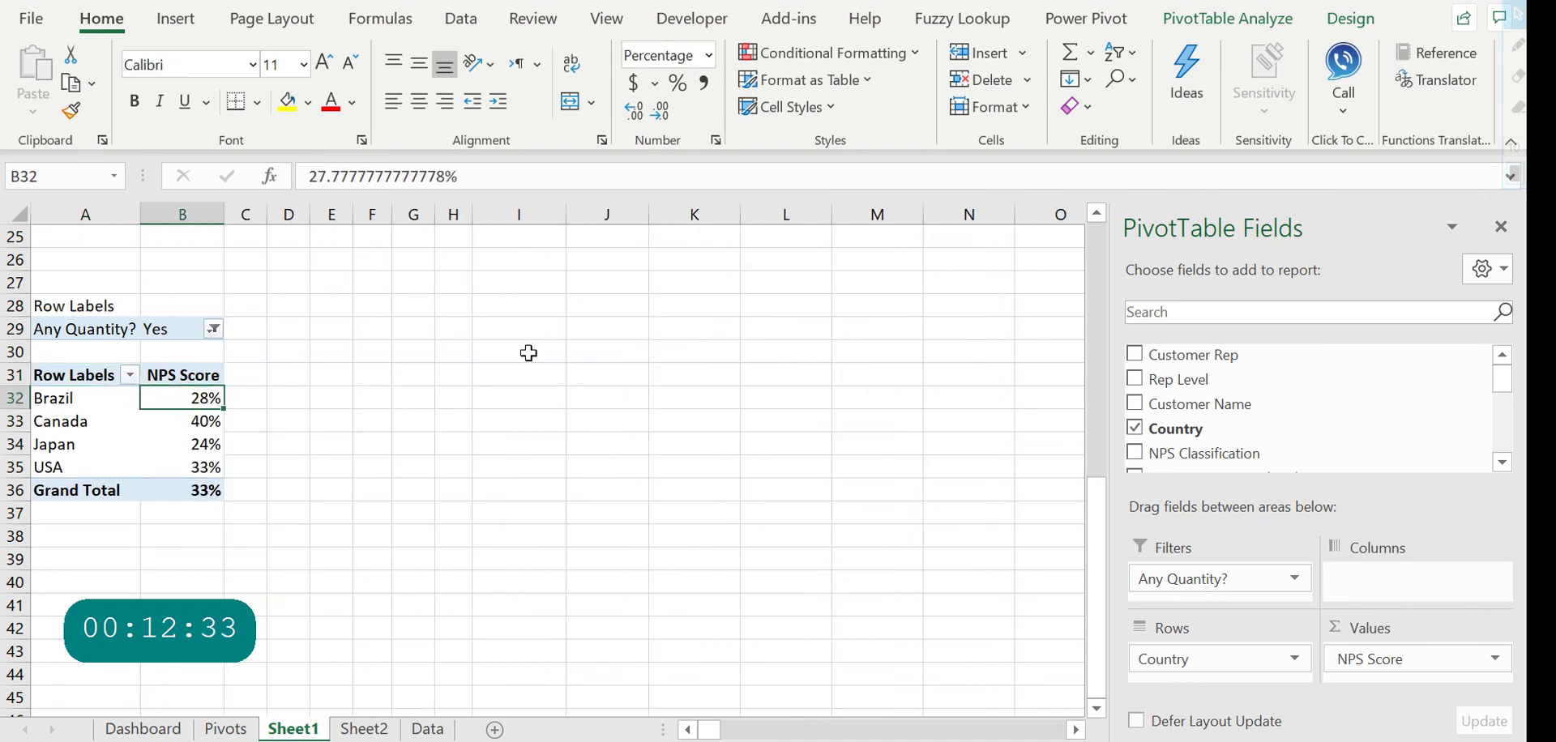
click(179, 20)
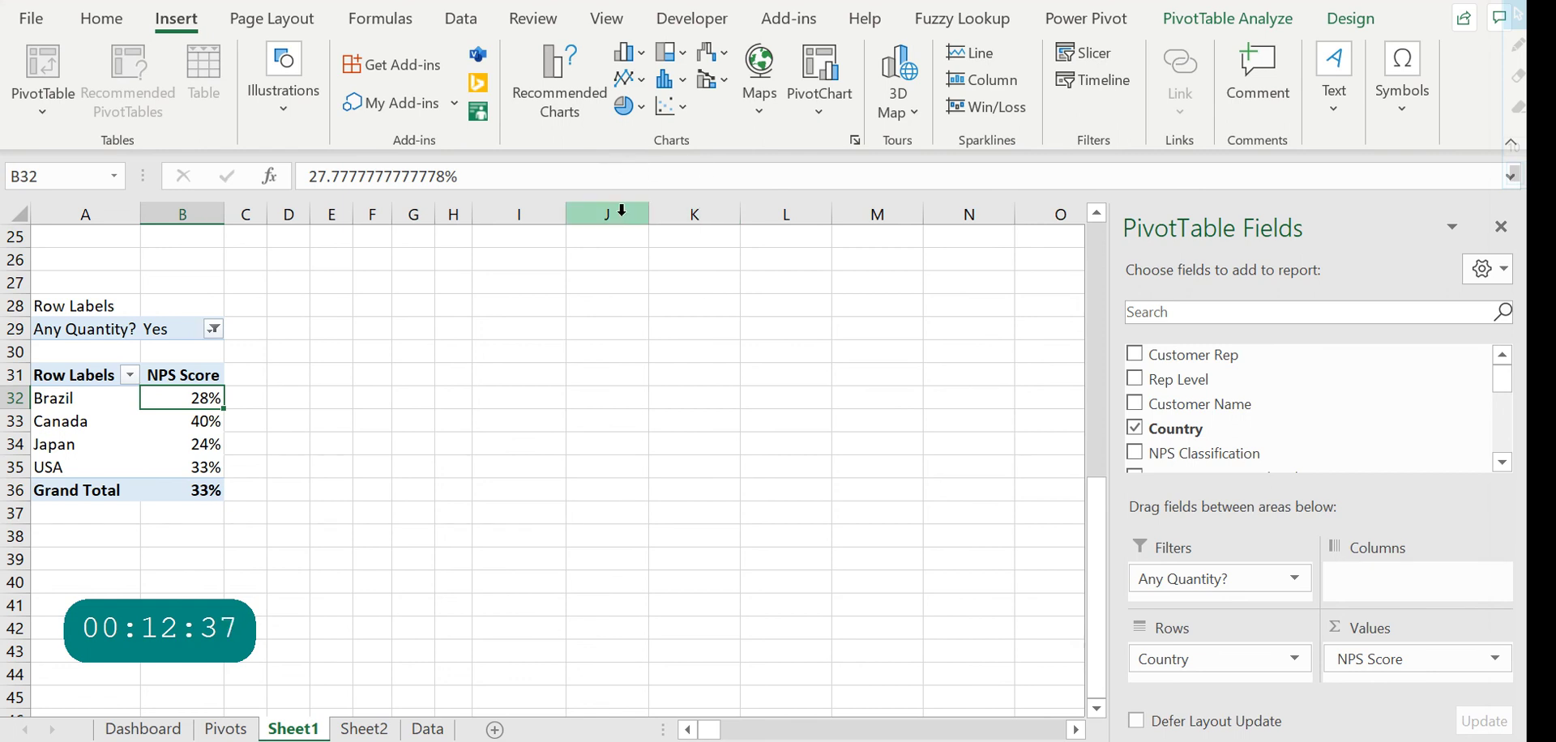
Insert a clustered column chart of NPS Score by country and move it beside the country pivot
click(636, 52)
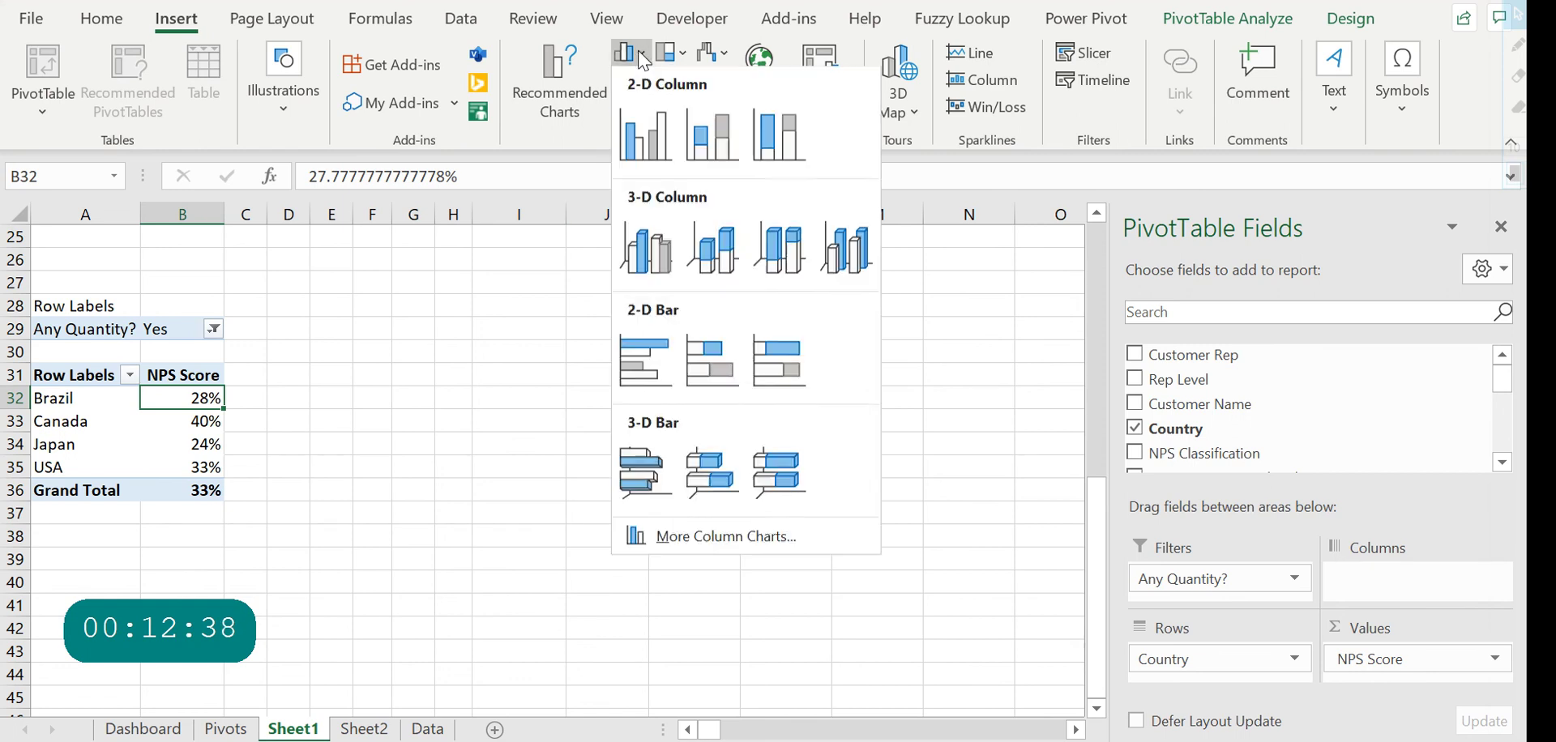
click(643, 136)
drag(684, 313, 757, 268)
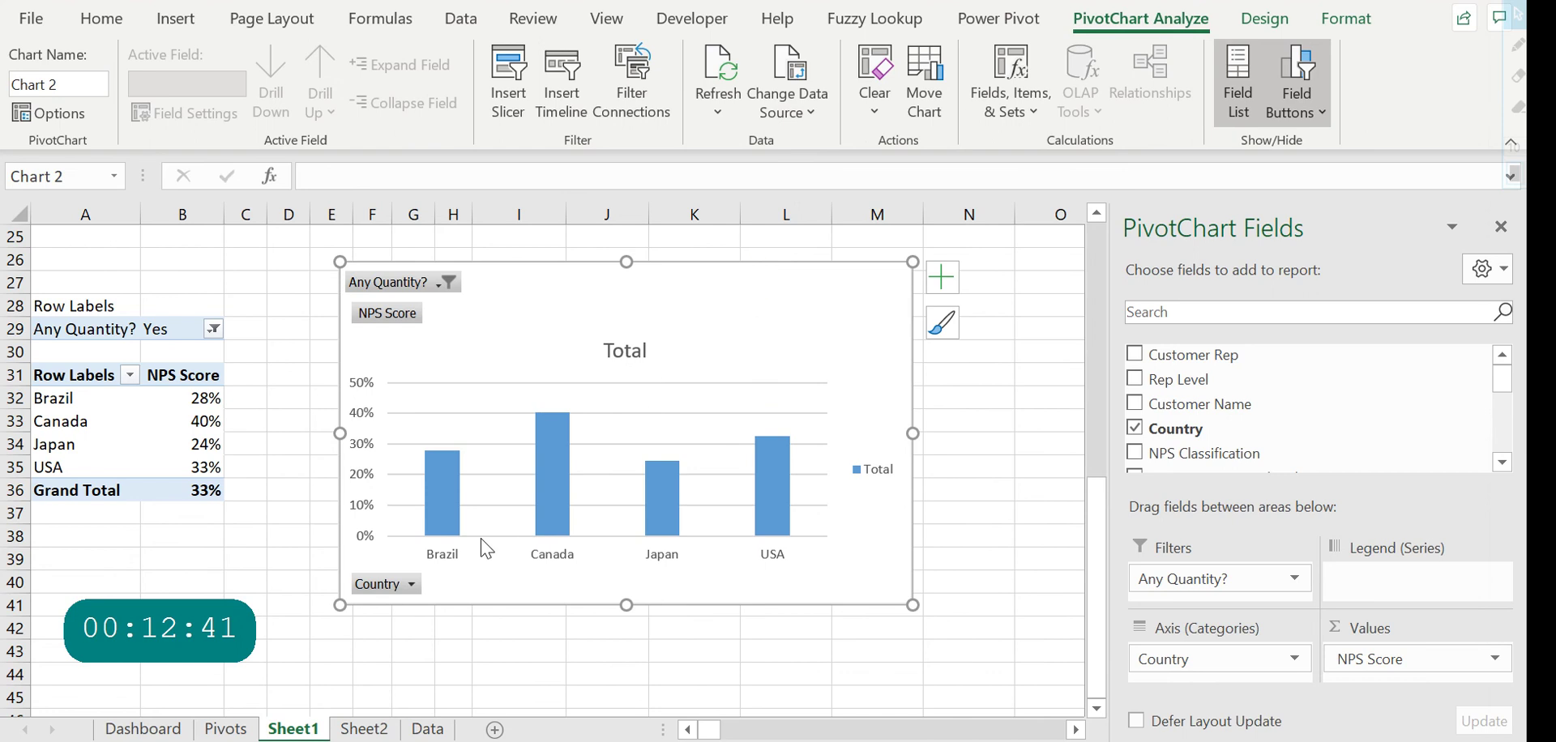
Hide all field buttons, add percentage data labels to the bars and delete the legend
right_click(381, 584)
click(496, 520)
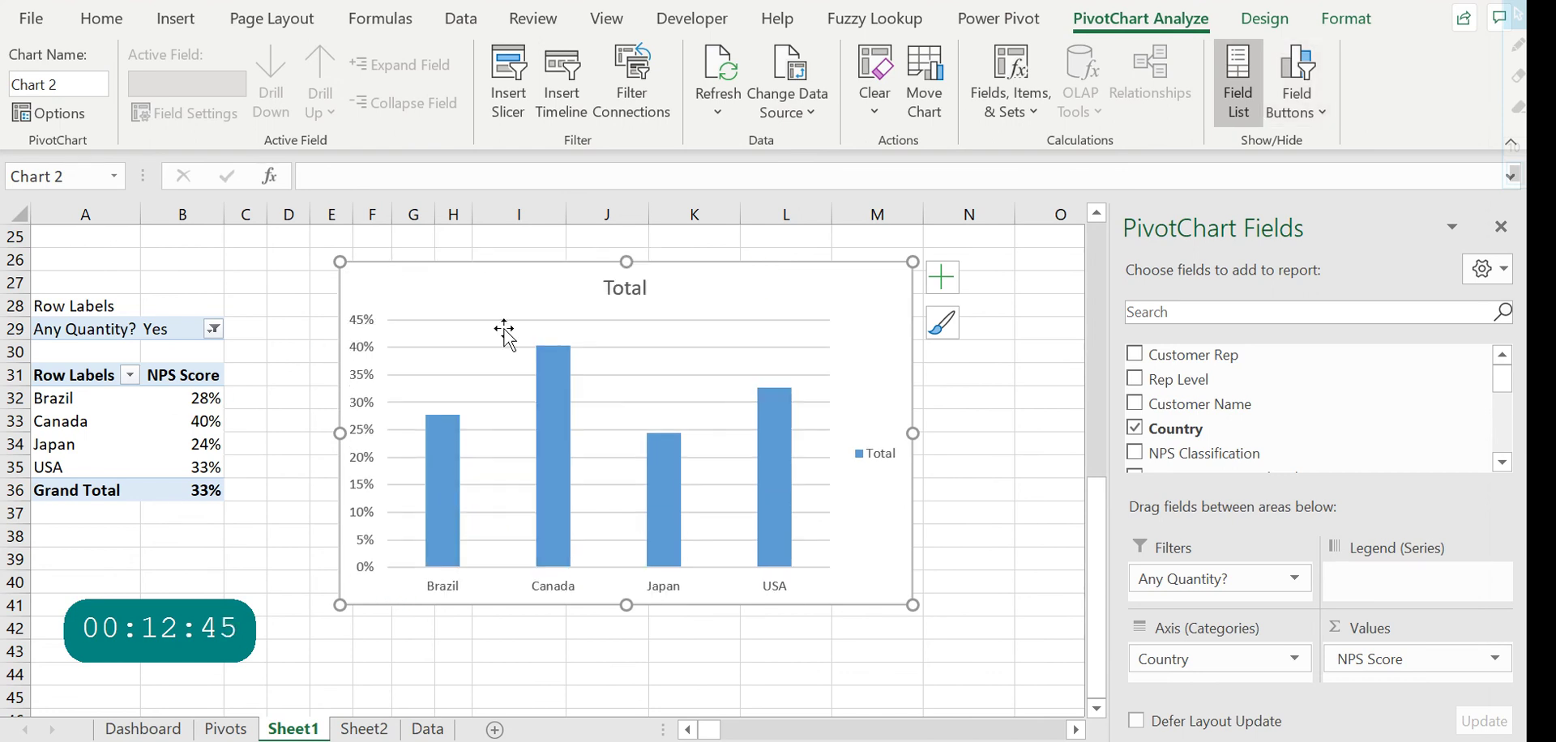
right_click(547, 392)
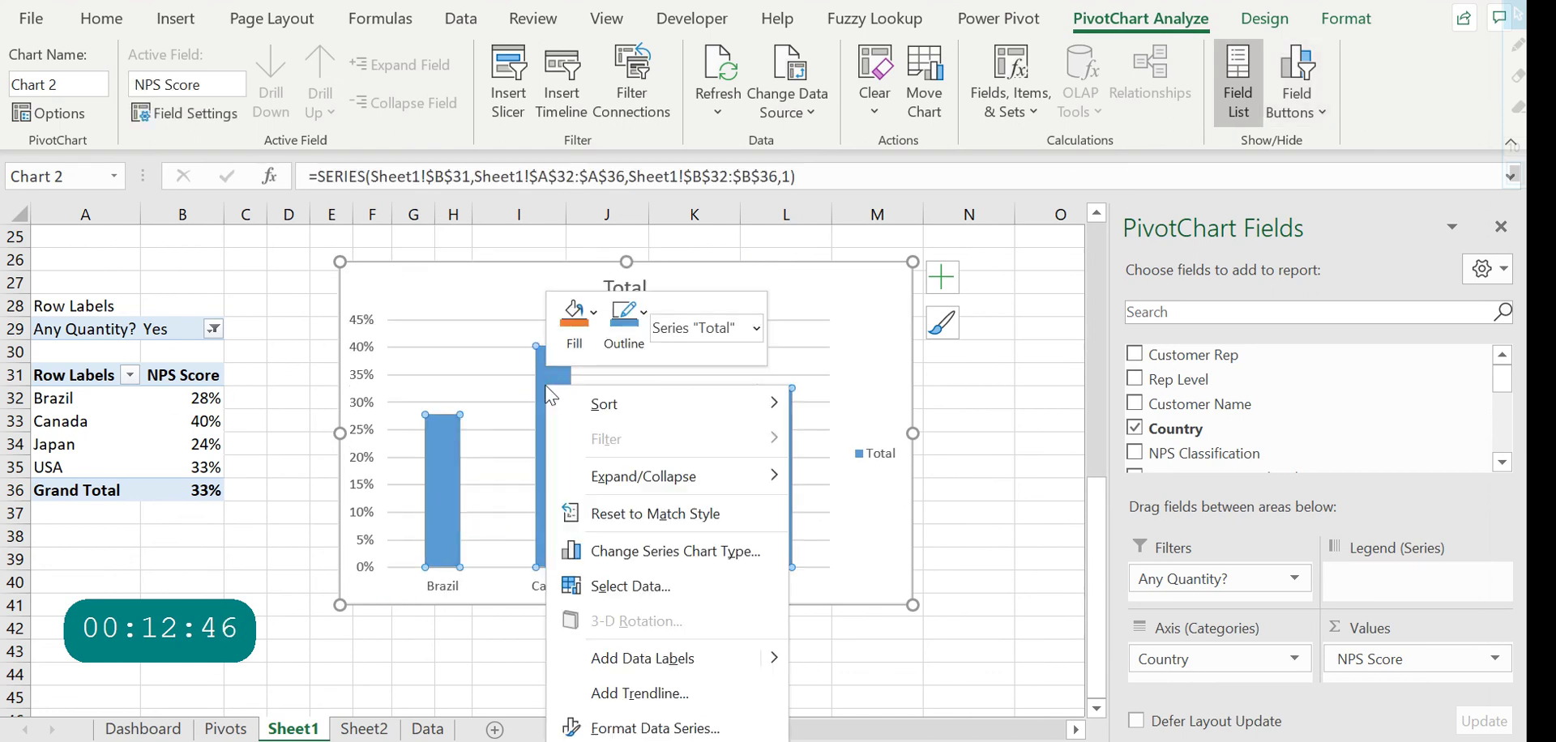
click(653, 663)
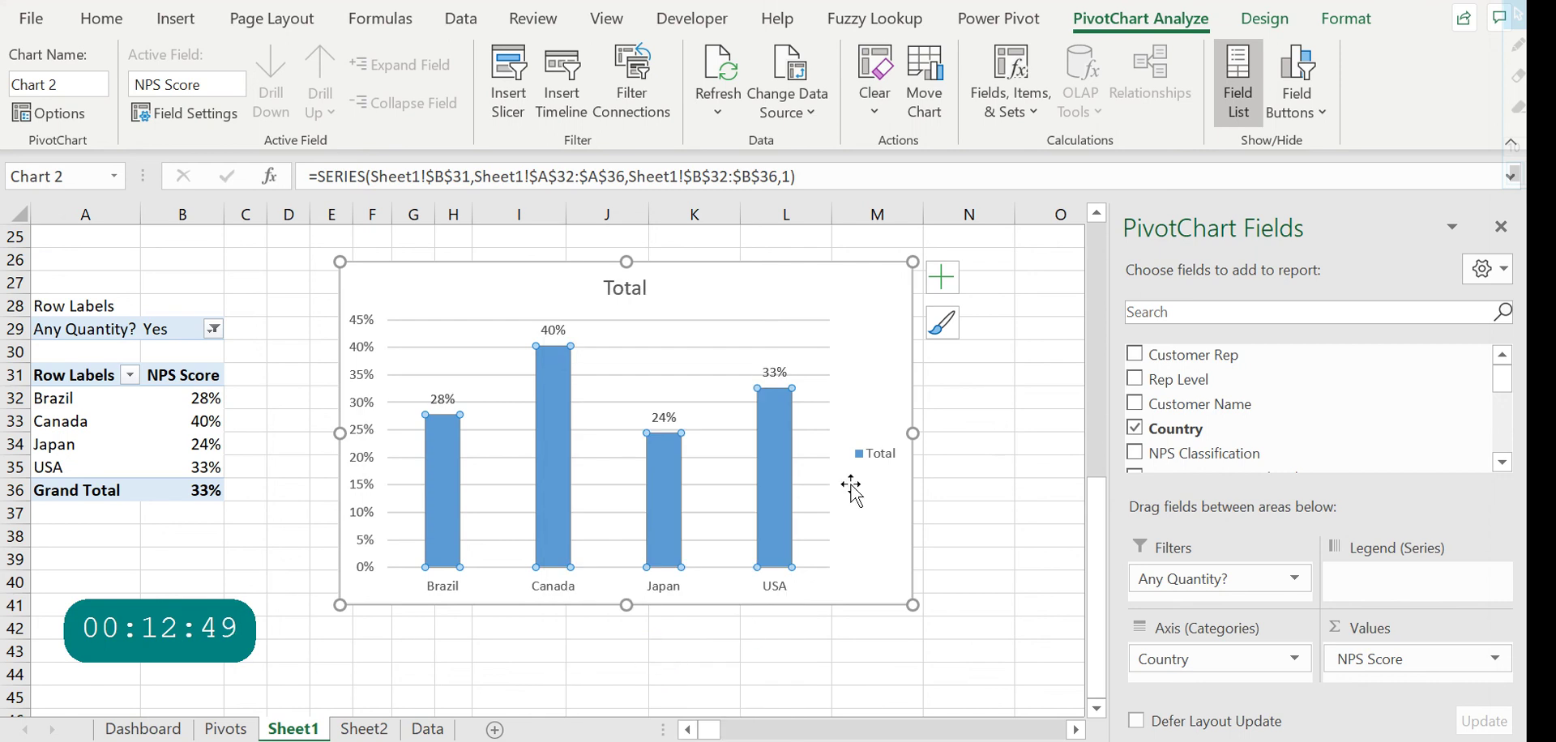
click(875, 455)
key(Delete)
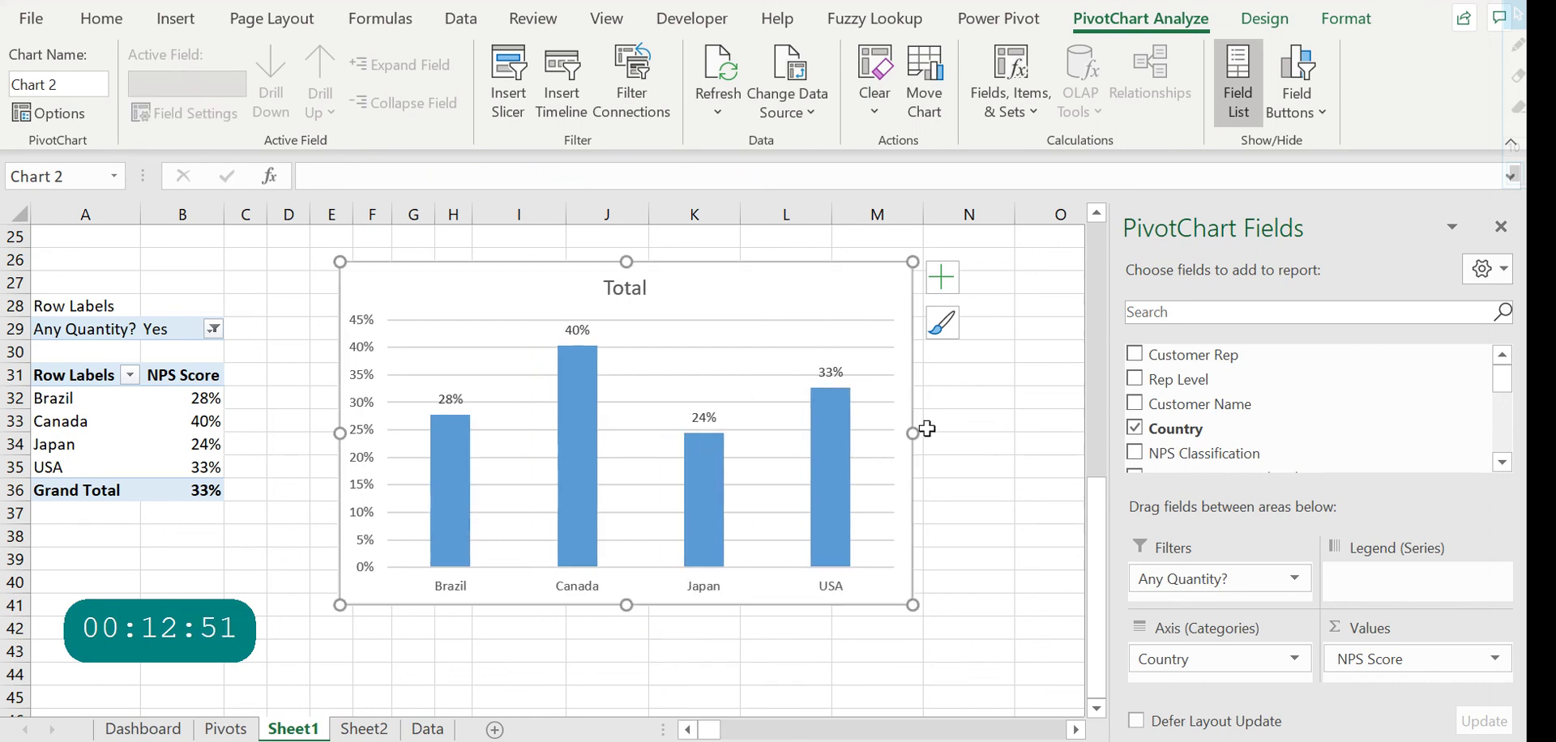
click(926, 429)
Enter the heading 'NPS Score by Country' in cell A28
click(177, 308)
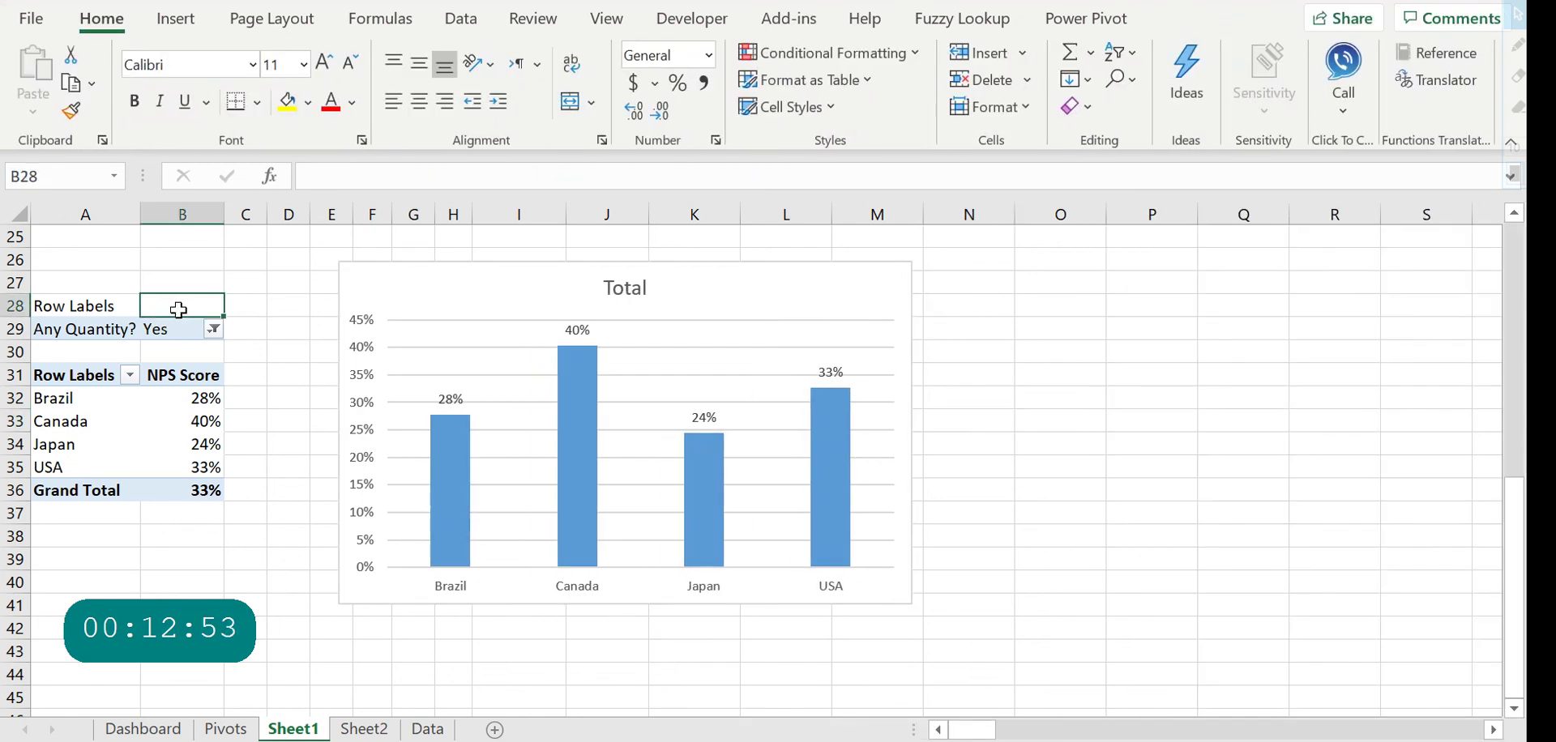
click(127, 311)
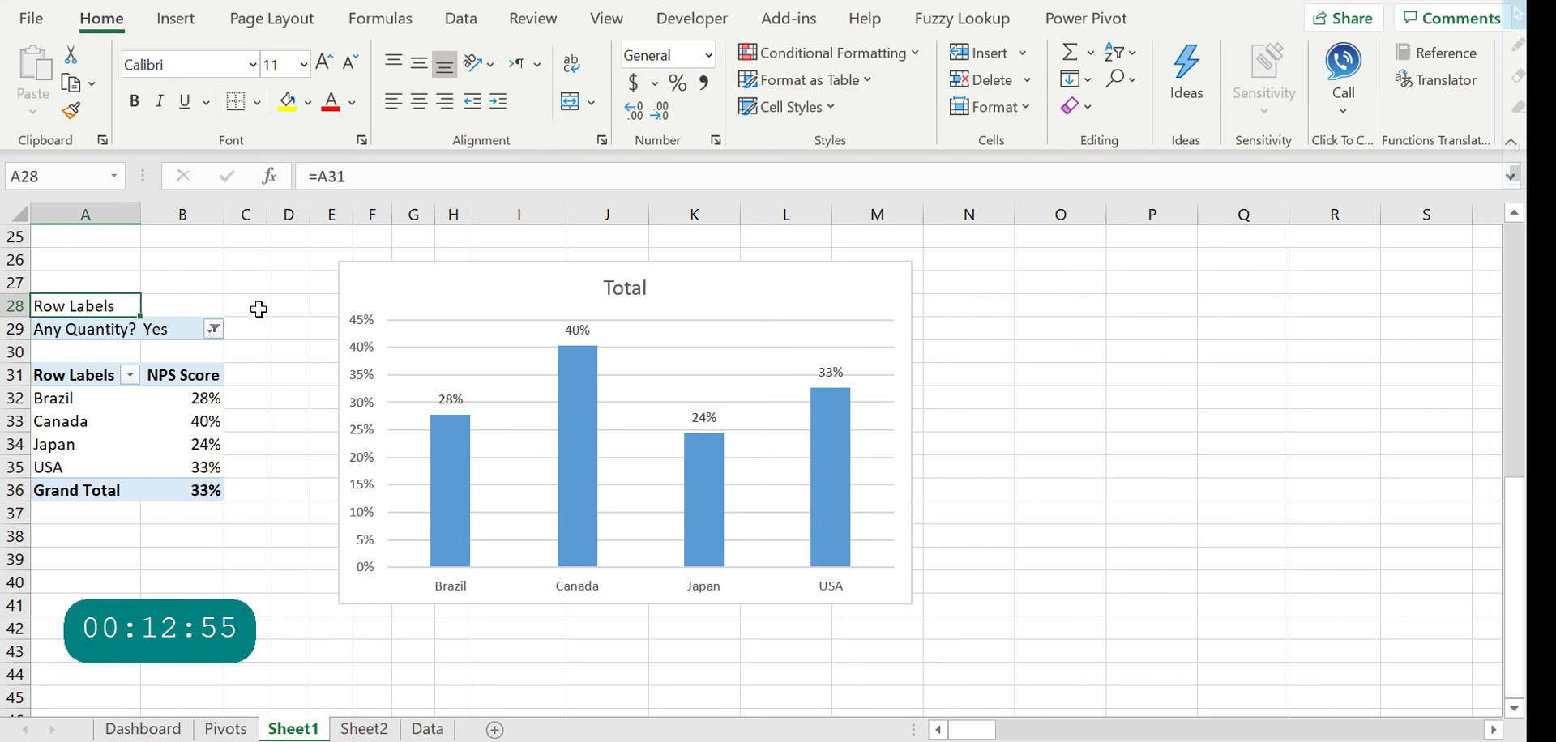
text(=)
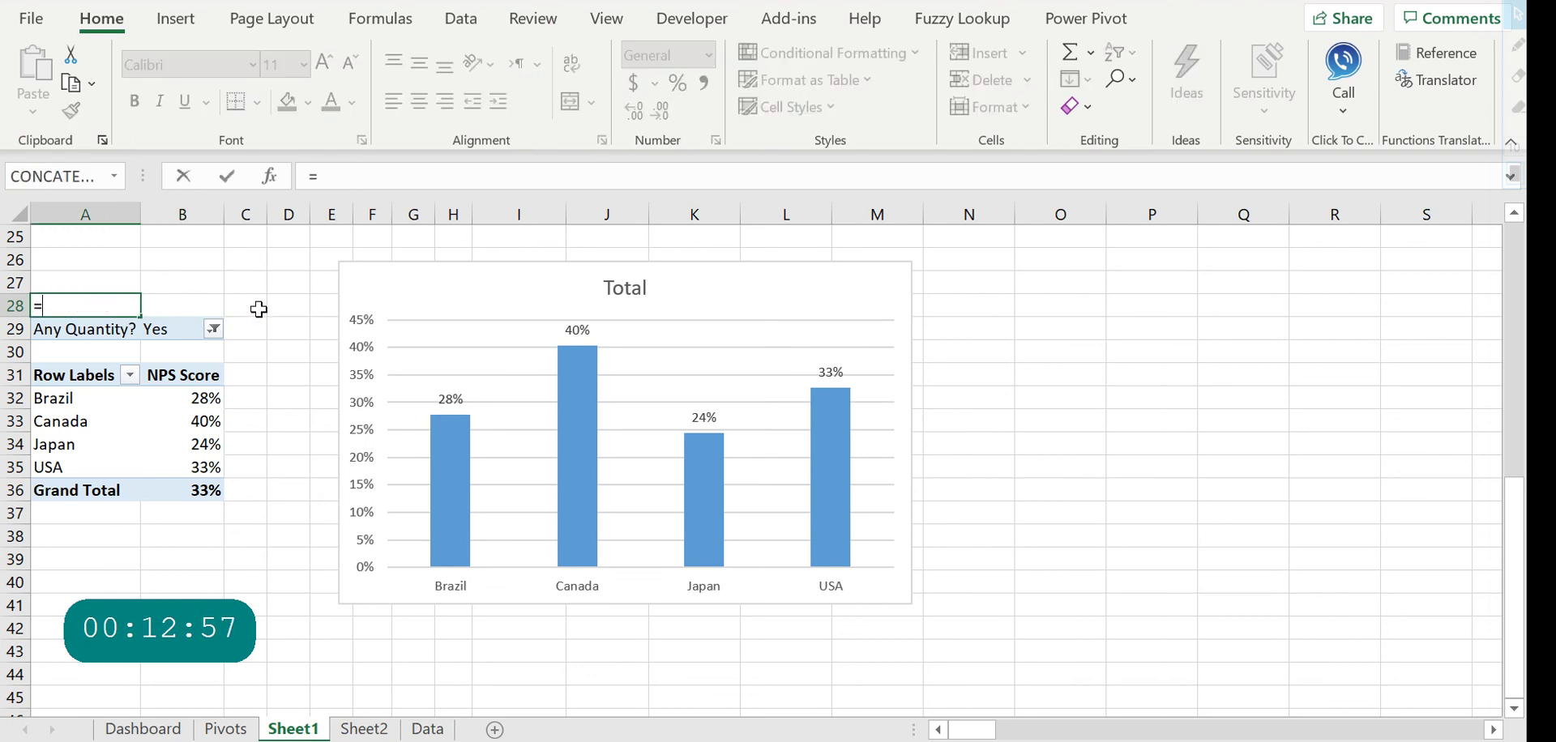
text(NPS)
key(Escape)
text(N)
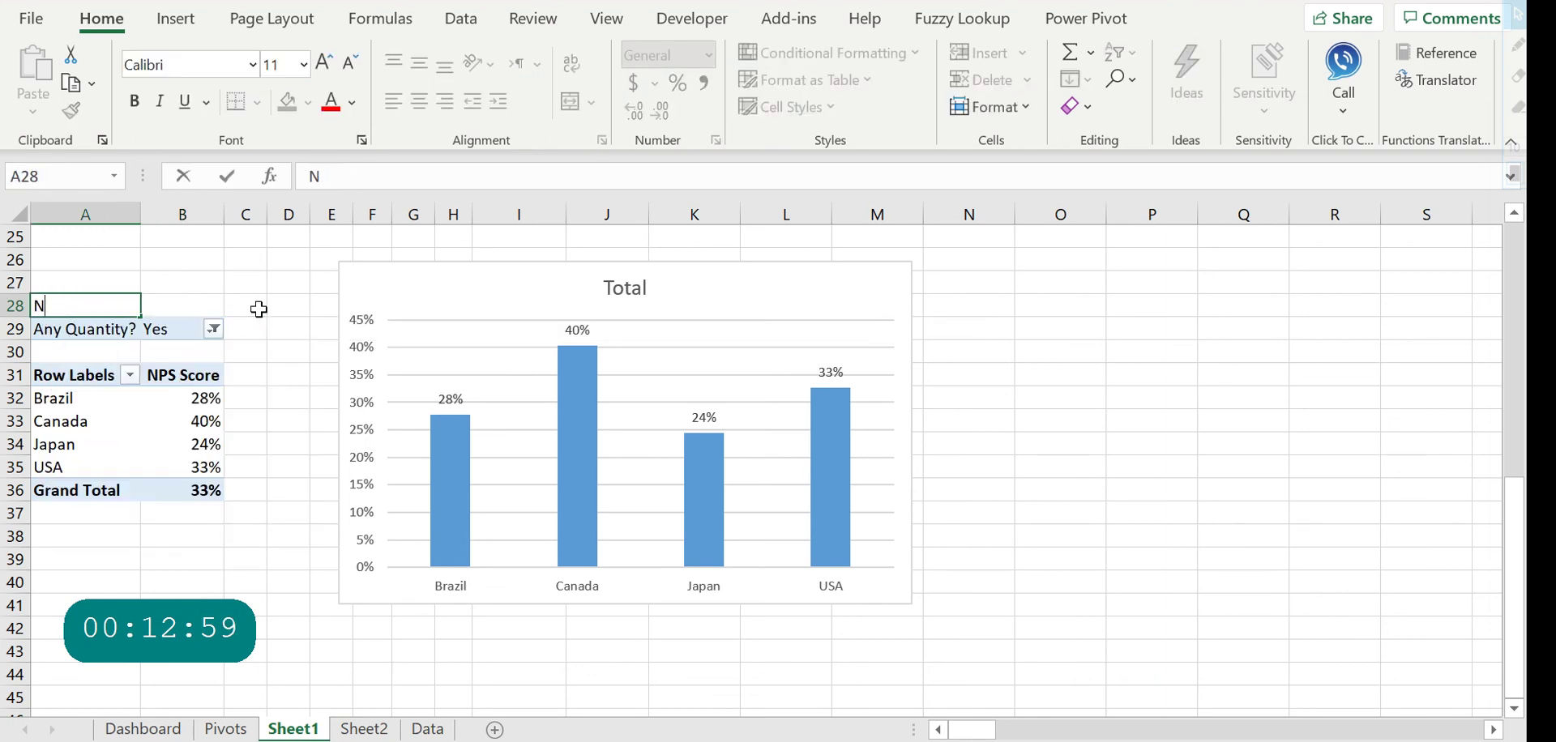
text(PS Score by Country)
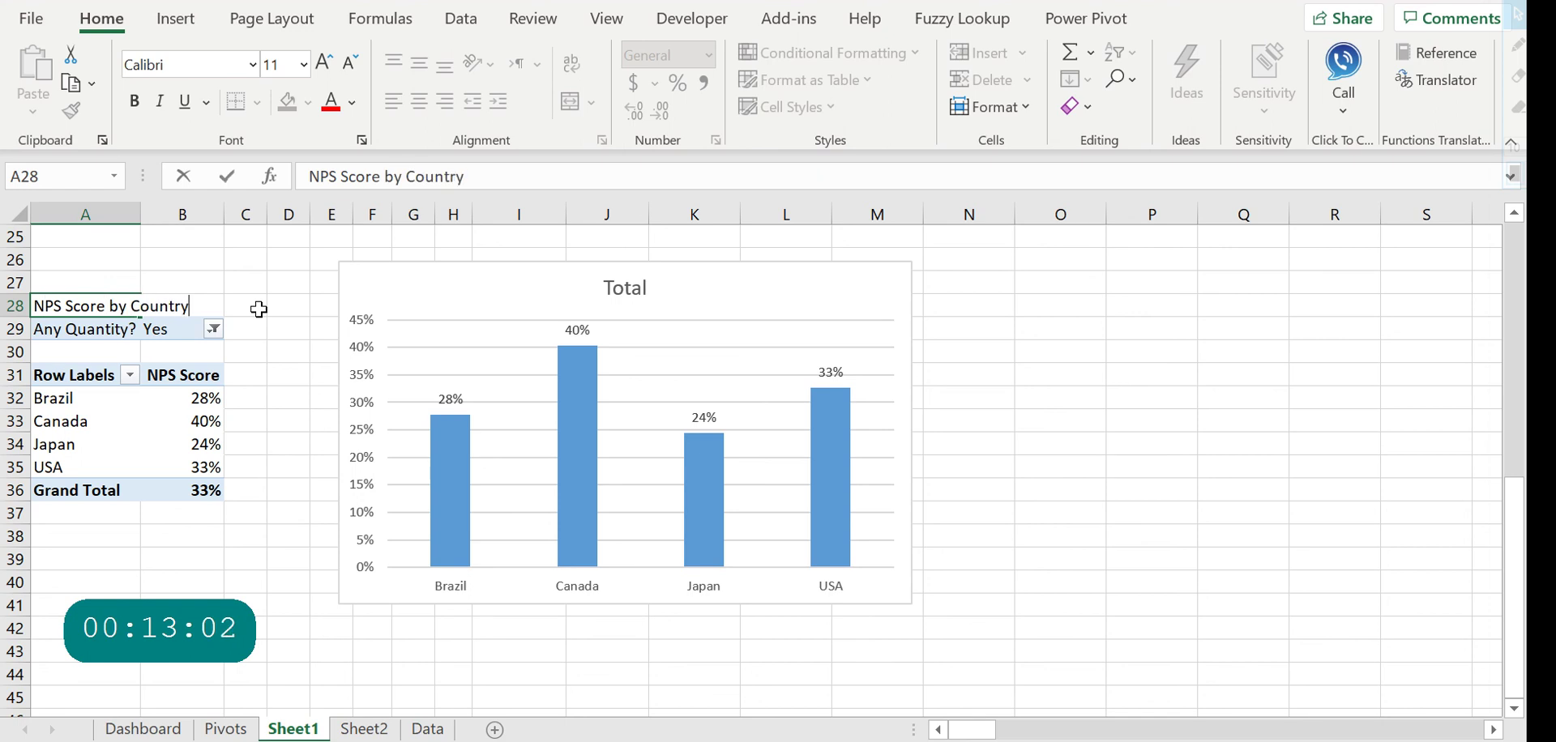
key(Return)
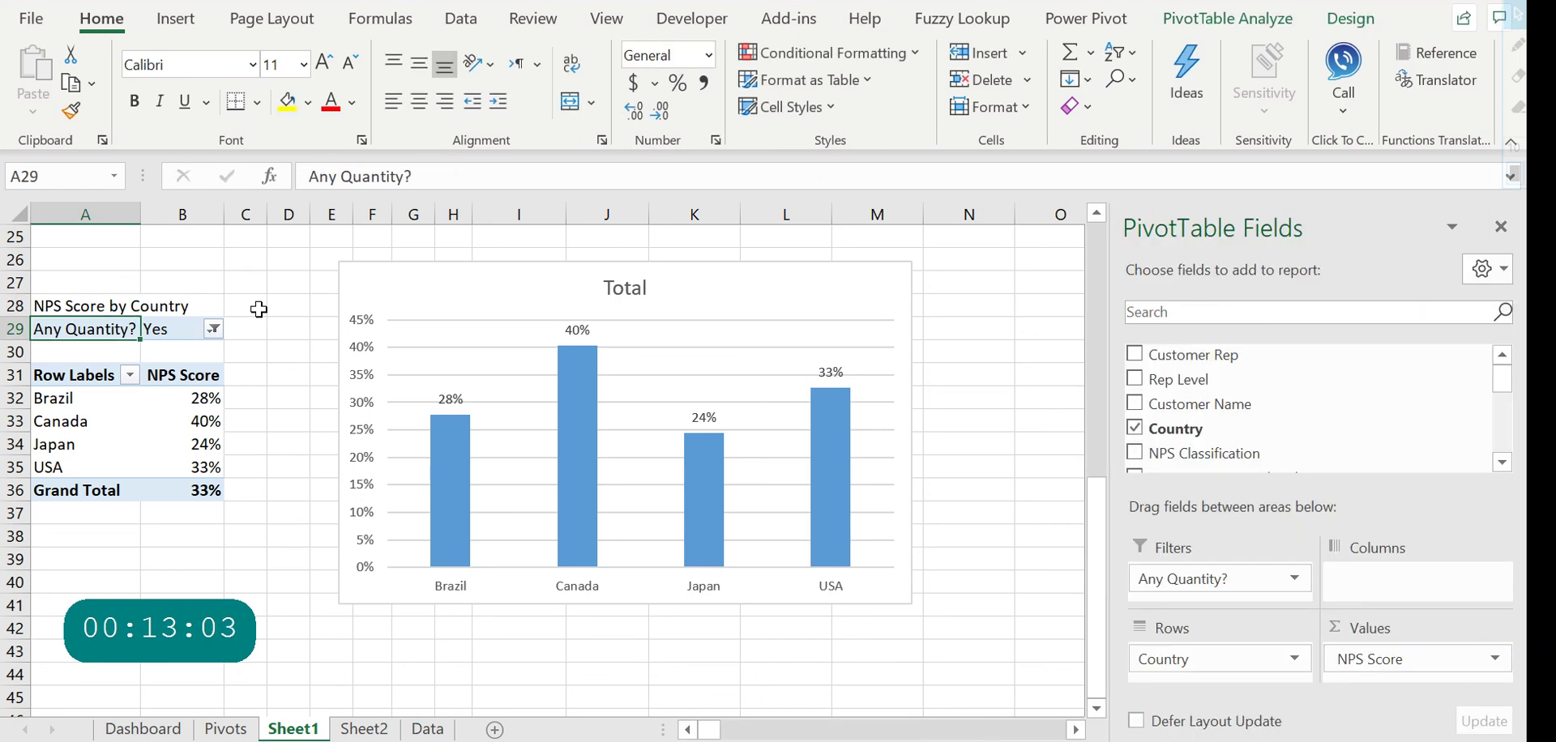
Link the chart's Total title to cell A28, then cut the country chart from Sheet1
click(636, 289)
text(=)
click(95, 305)
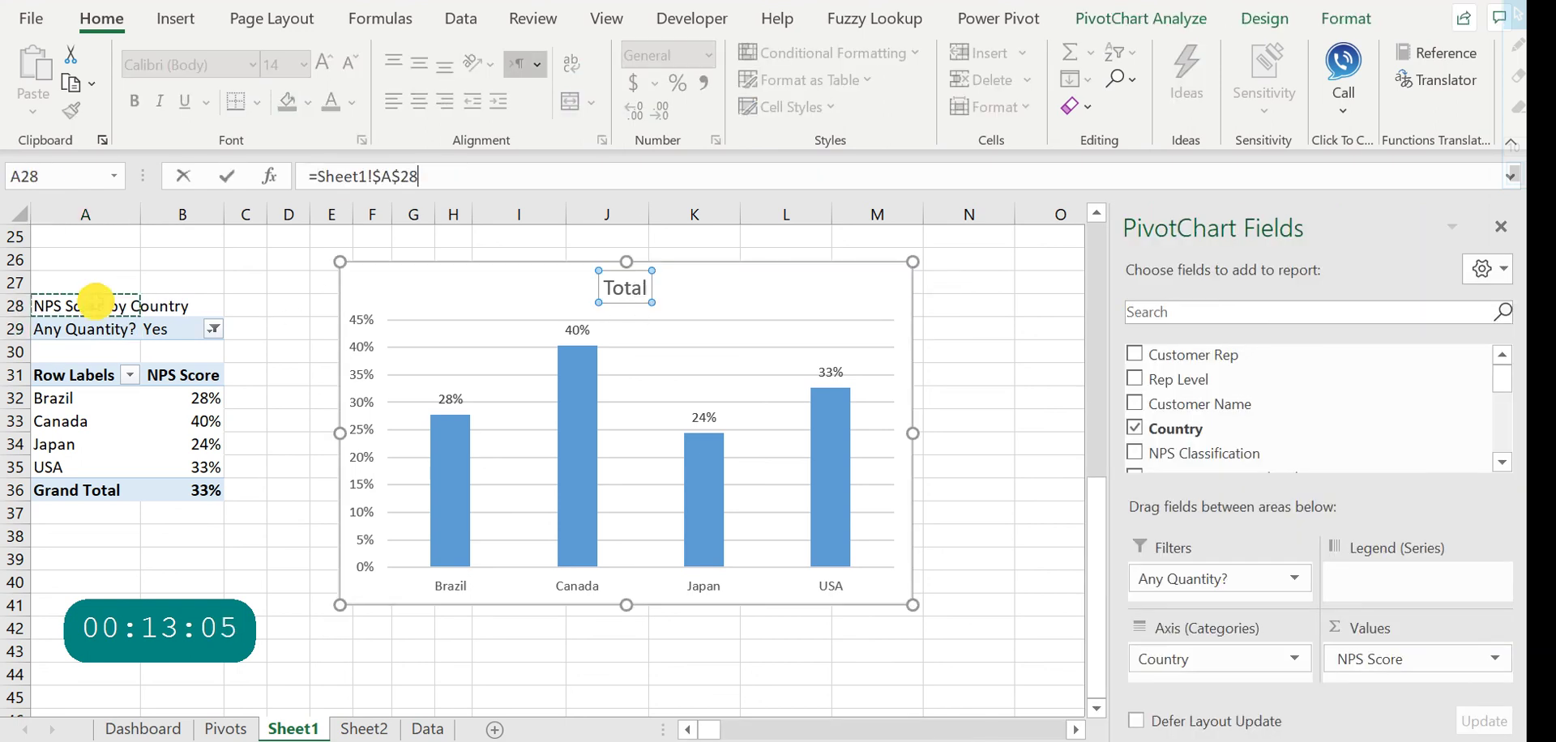
key(Return)
click(806, 292)
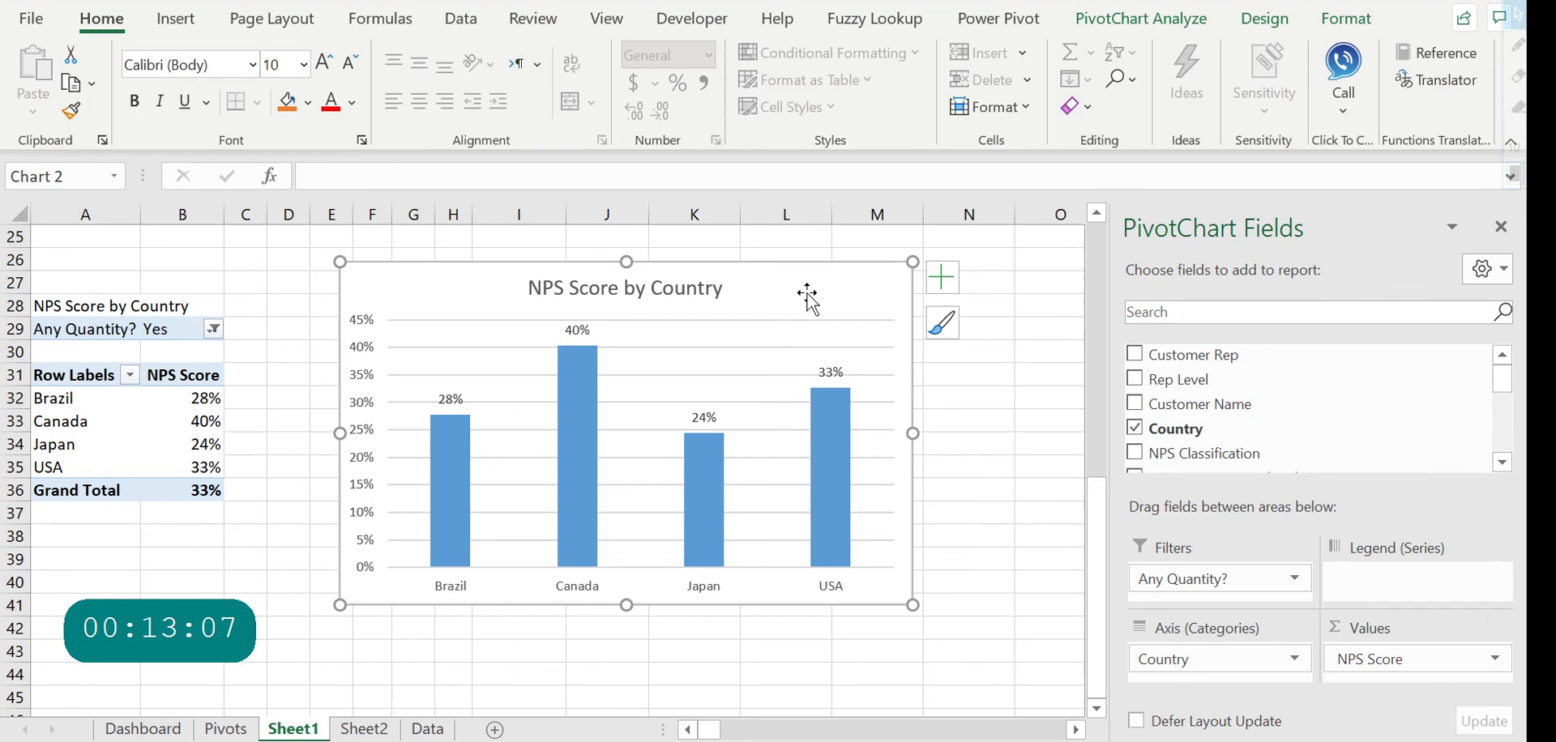
key(Delete)
Paste the country chart at J1 on Sheet2 beside the NPS Score chart, stretched down to row 18
click(394, 733)
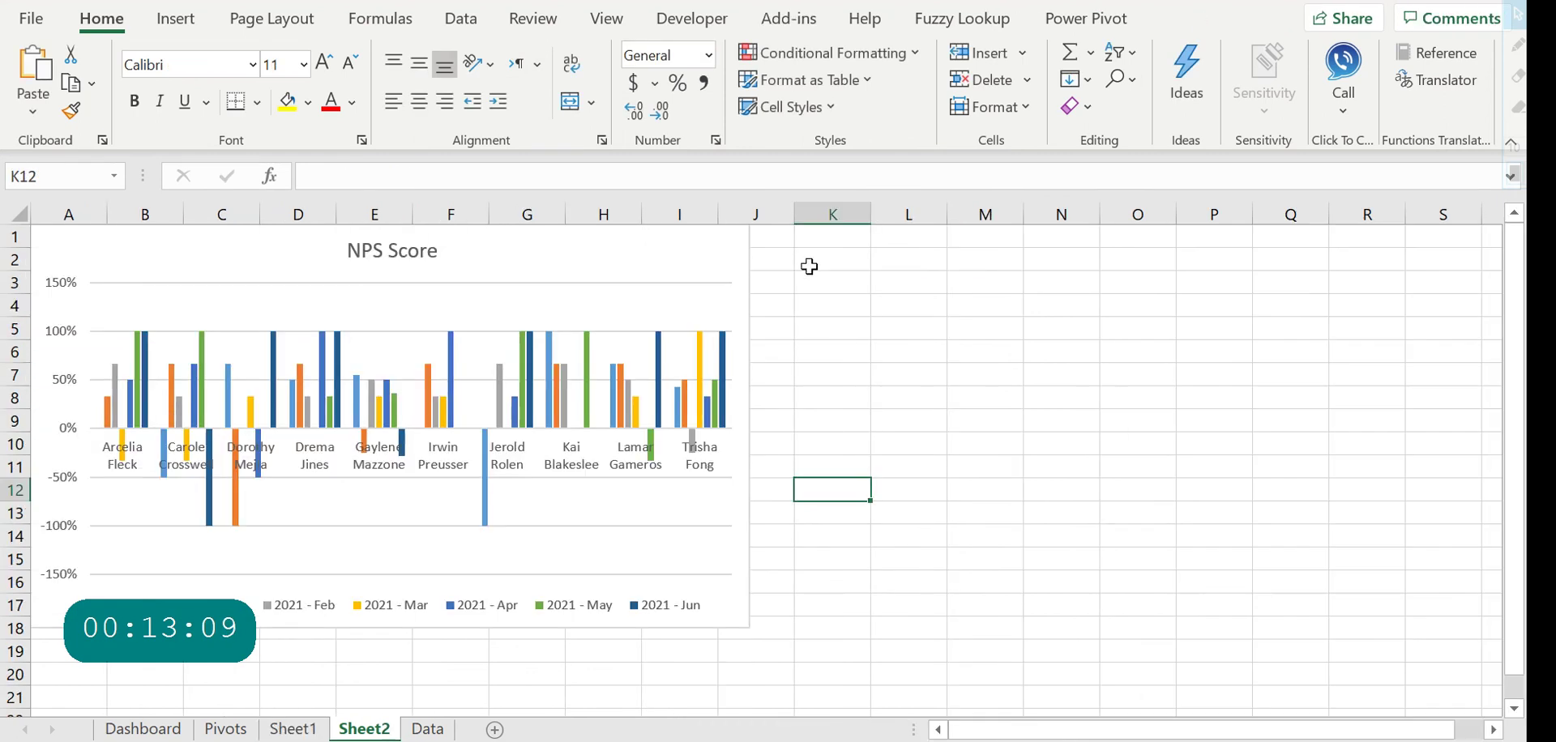
click(784, 242)
key(ctrl+v)
drag(792, 243, 851, 243)
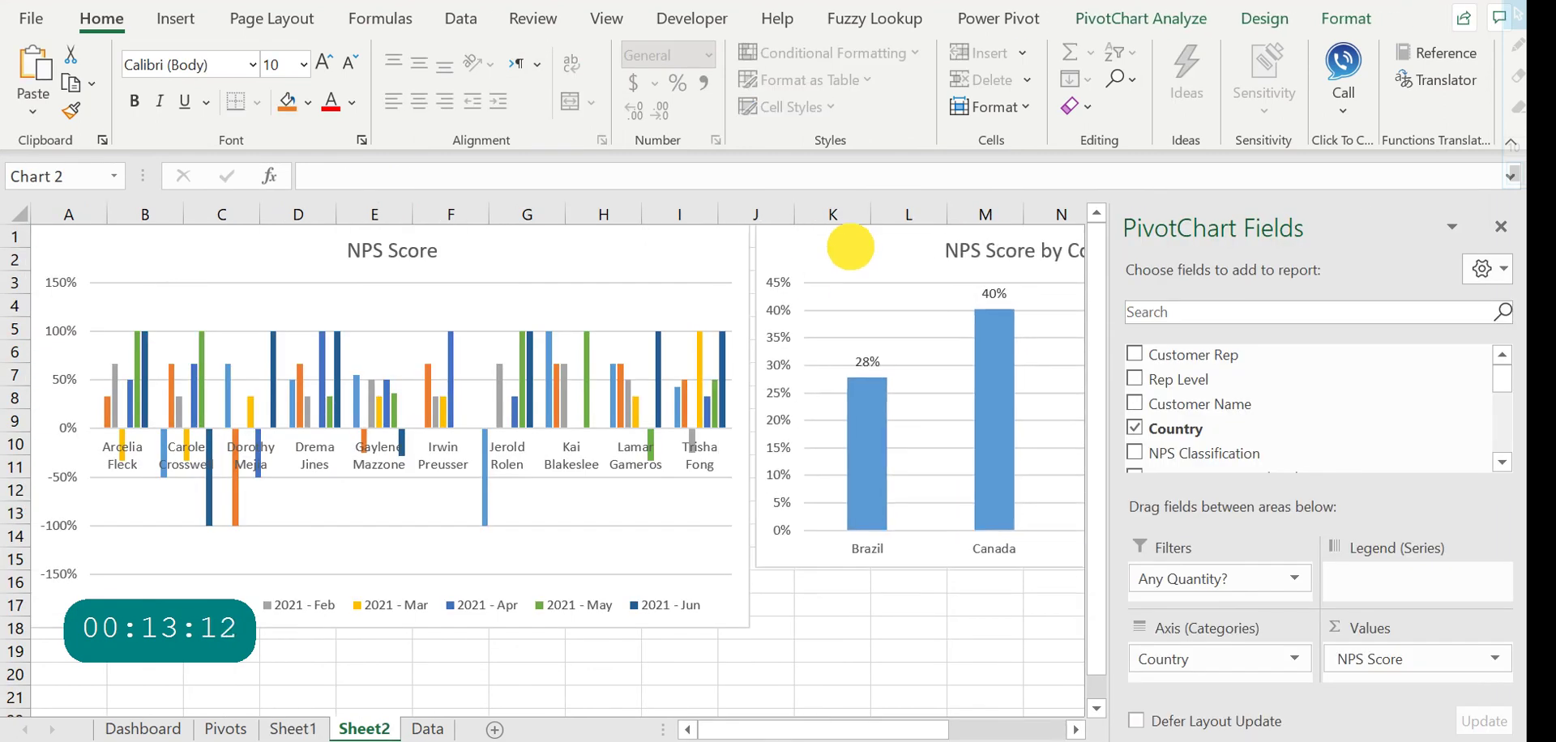
click(1502, 230)
drag(1321, 570, 1296, 629)
click(973, 671)
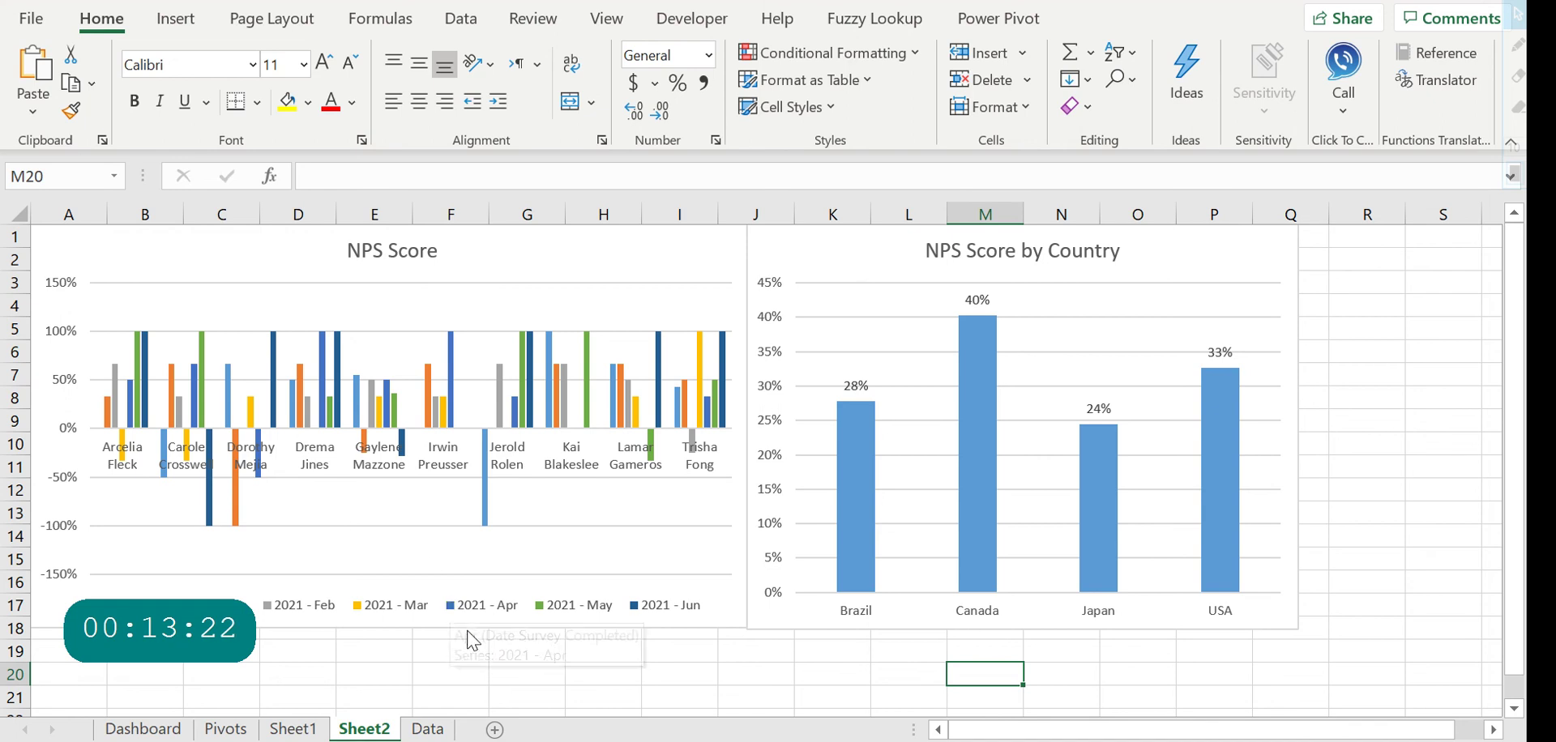
Check the Dashboard sheet, then go back to Sheet1
click(150, 729)
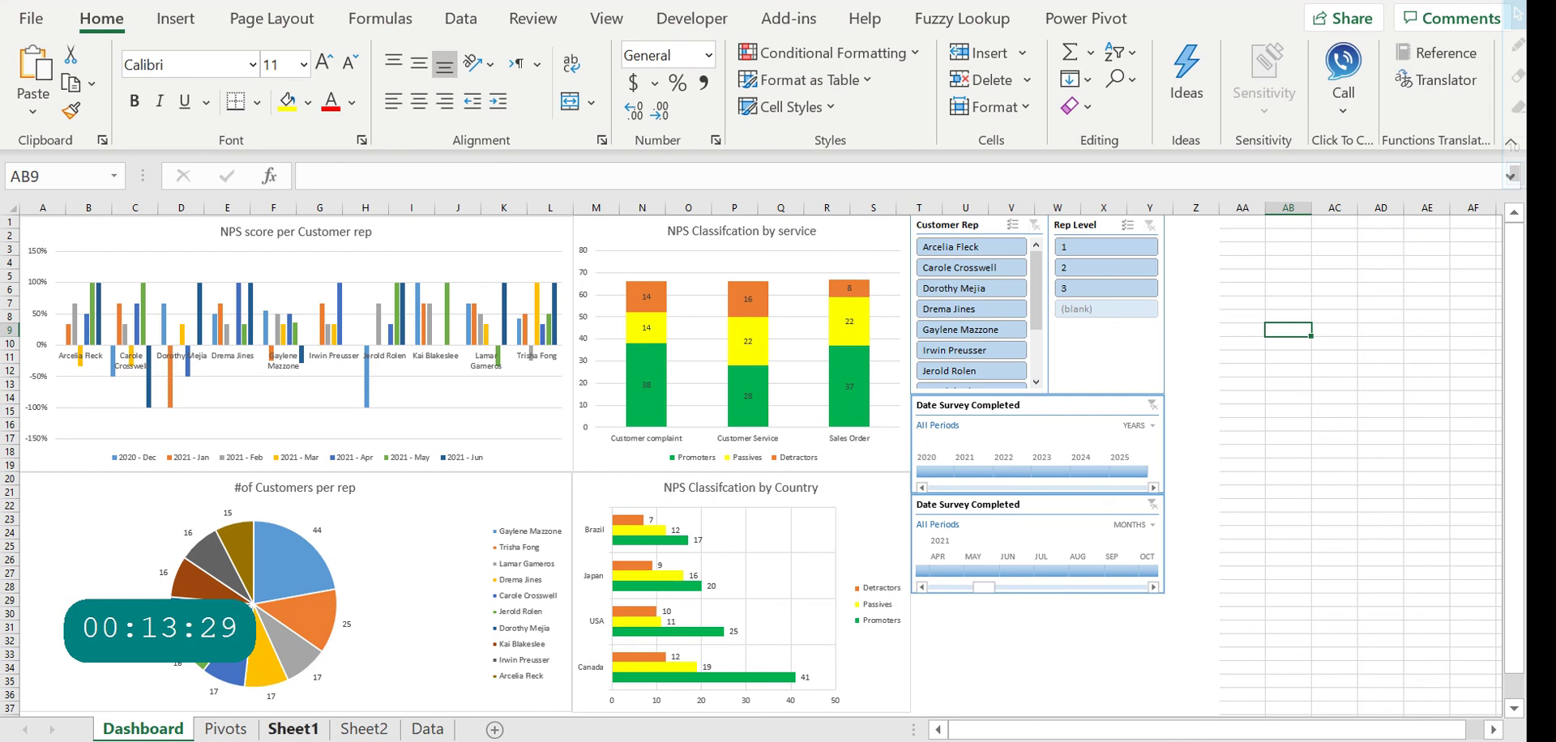
key(ctrl+Page_Down)
key(ctrl+Page_Down)
key(ctrl+Page_Down)
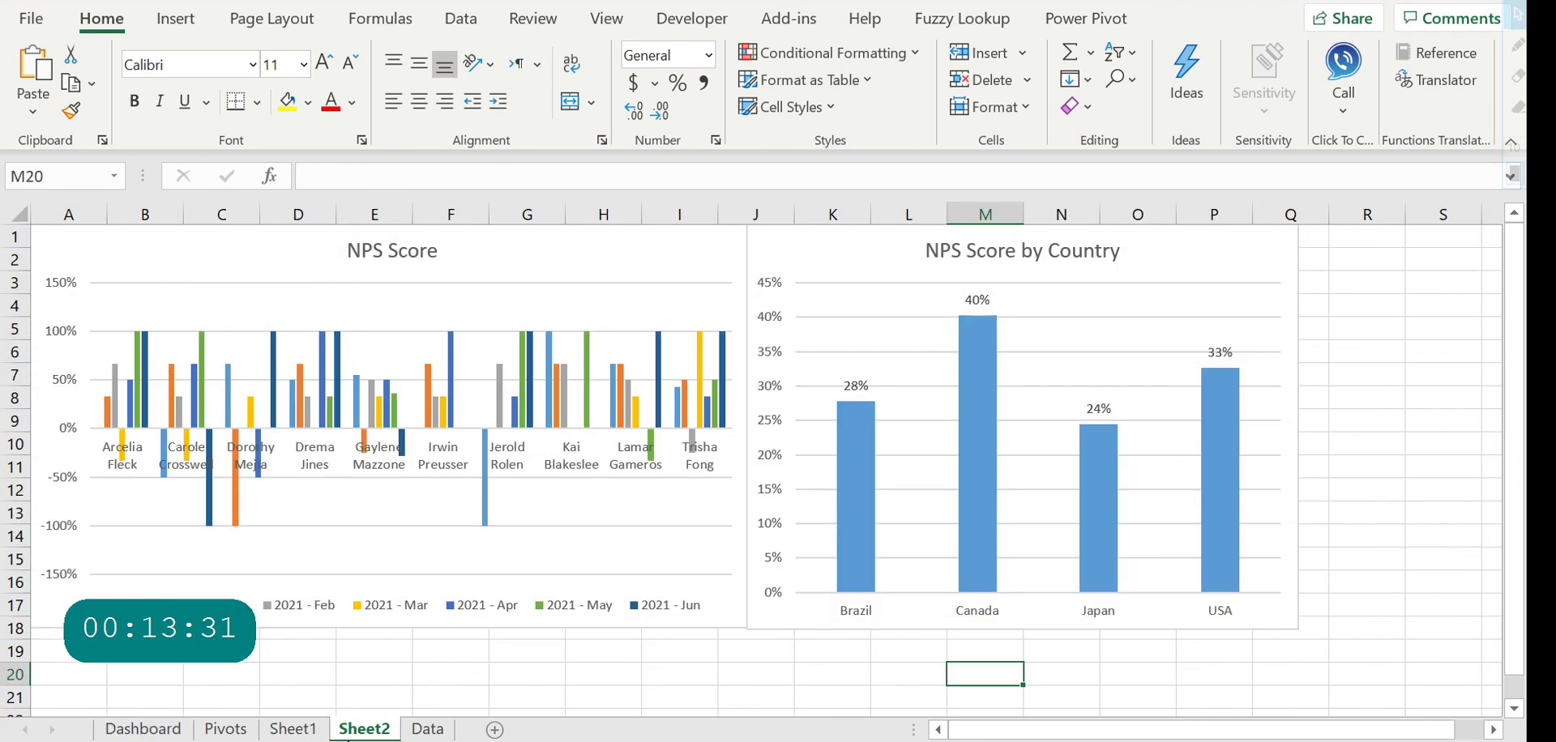
key(ctrl+Page_Up)
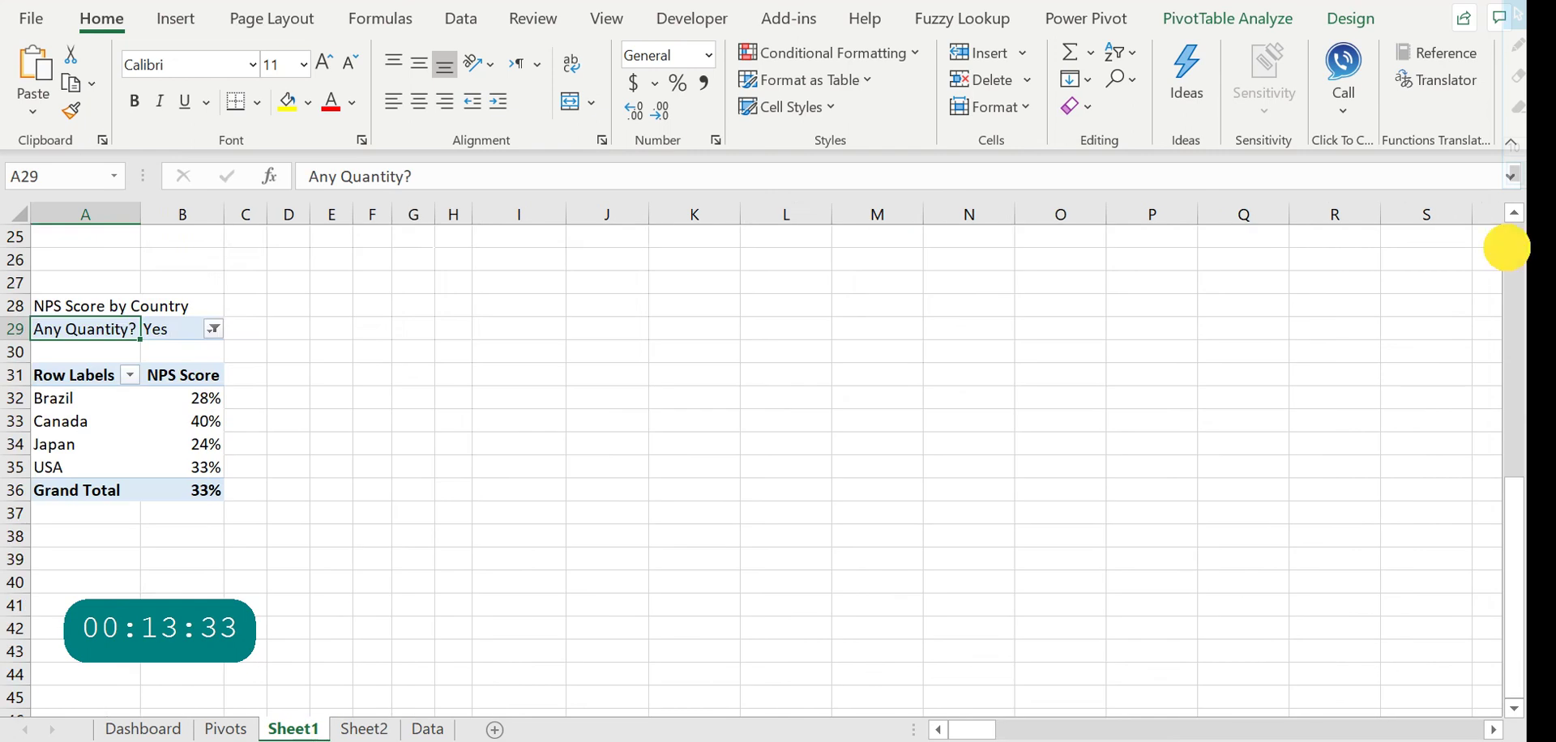
With a cell in the NPS Score pivot selected, insert a slicer on the Rep Level field
click(1512, 253)
click(222, 378)
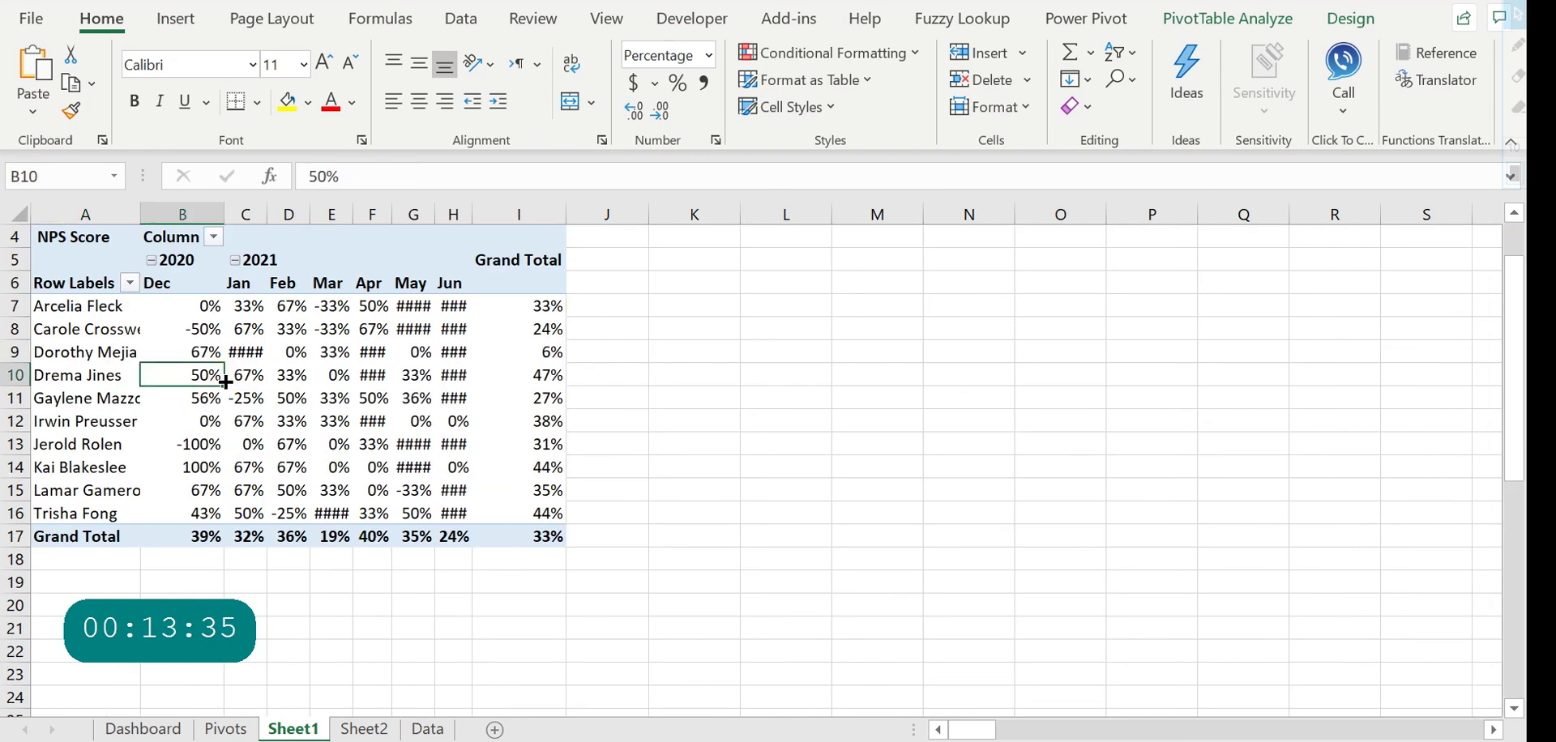
click(330, 370)
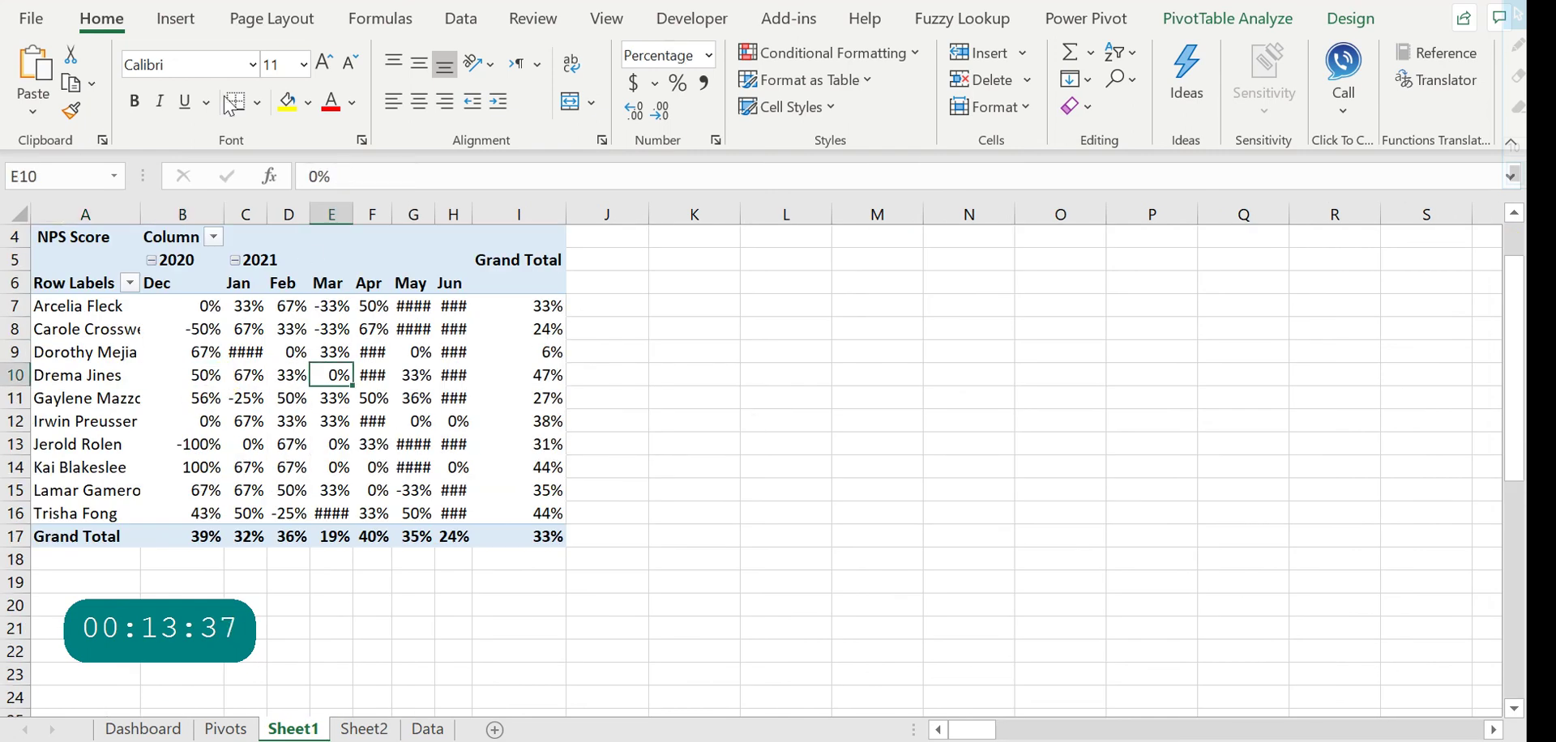
click(175, 18)
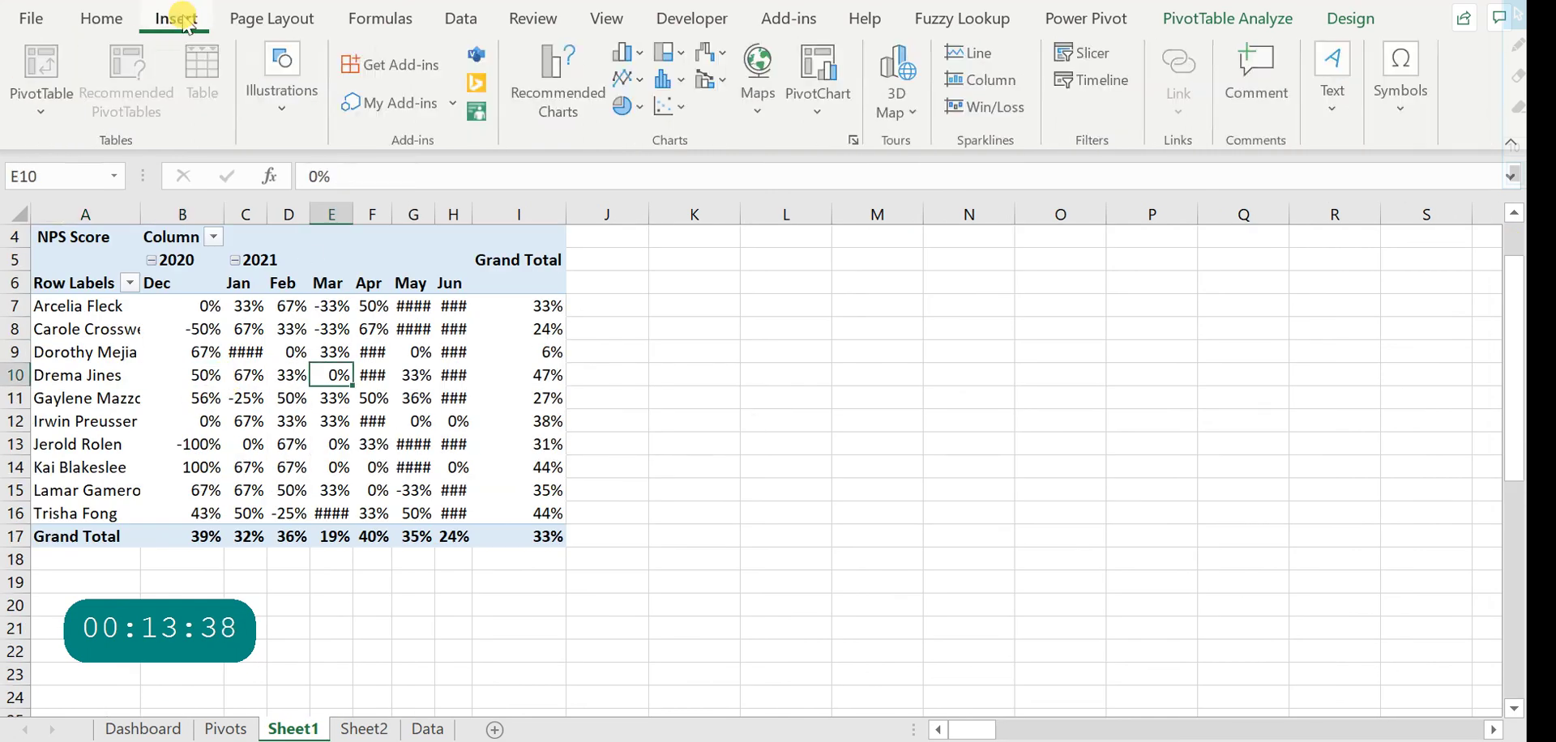
click(1068, 63)
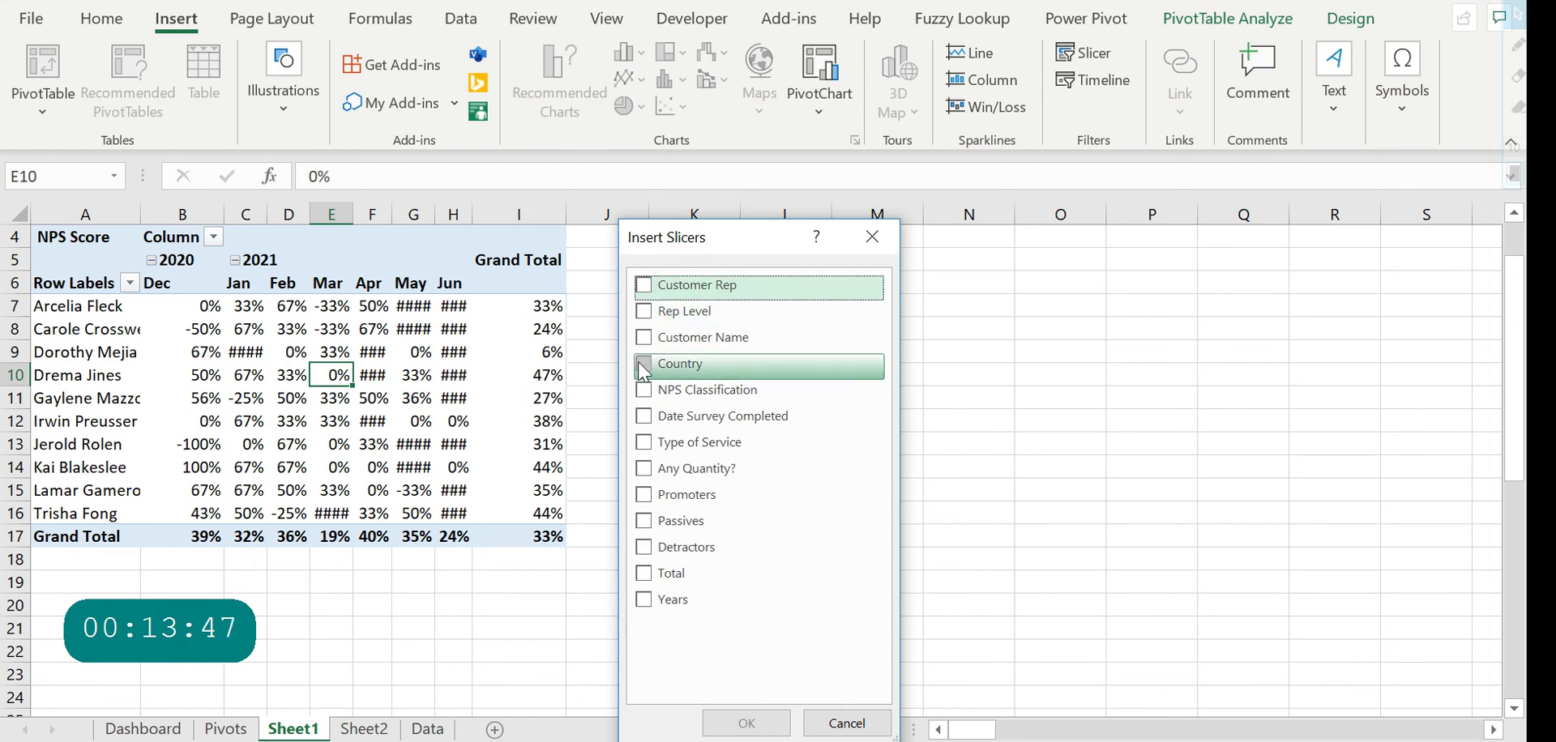
click(644, 311)
click(723, 713)
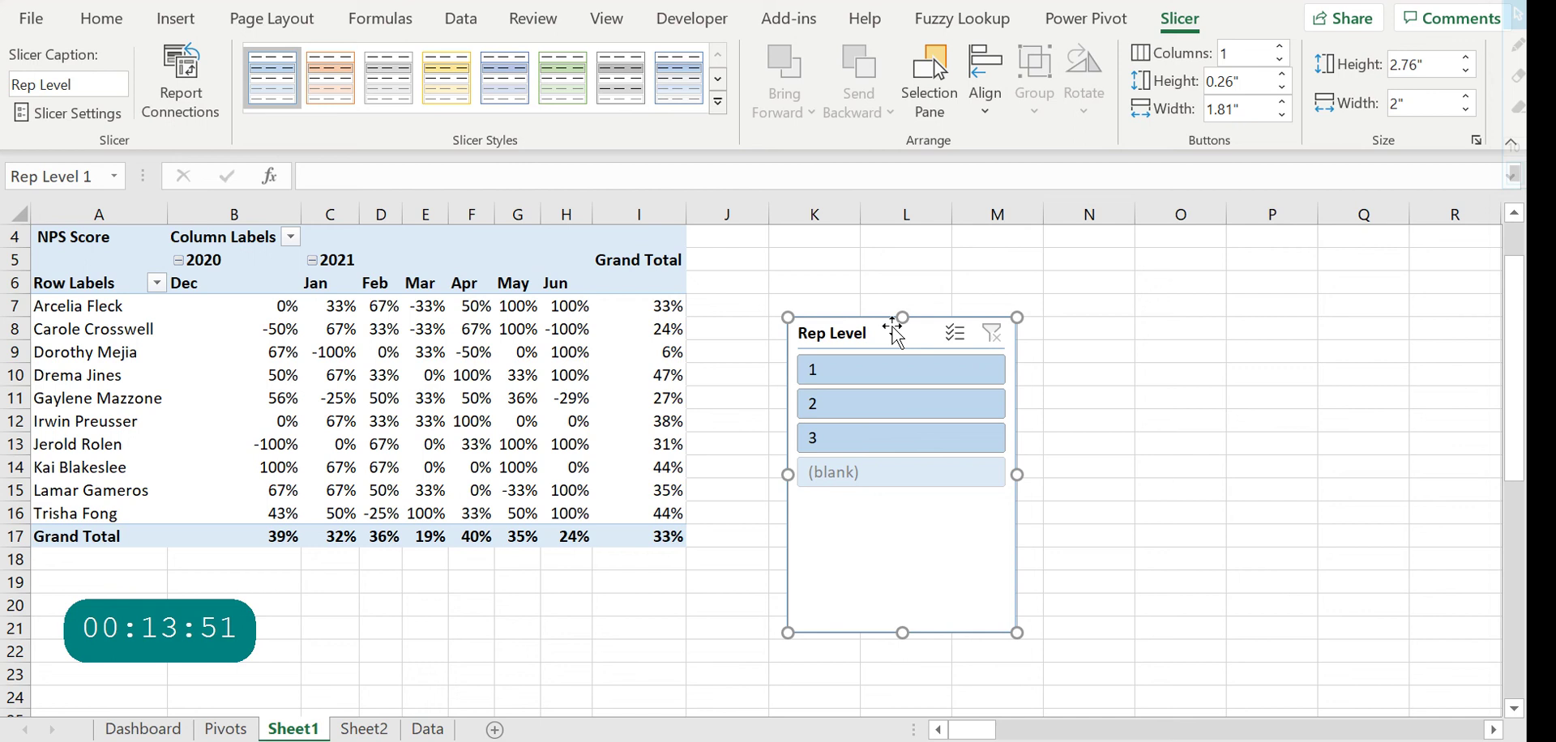
In the Rep Level slicer's Report Connections, also tick PivotTable2 on Sheet1
right_click(892, 327)
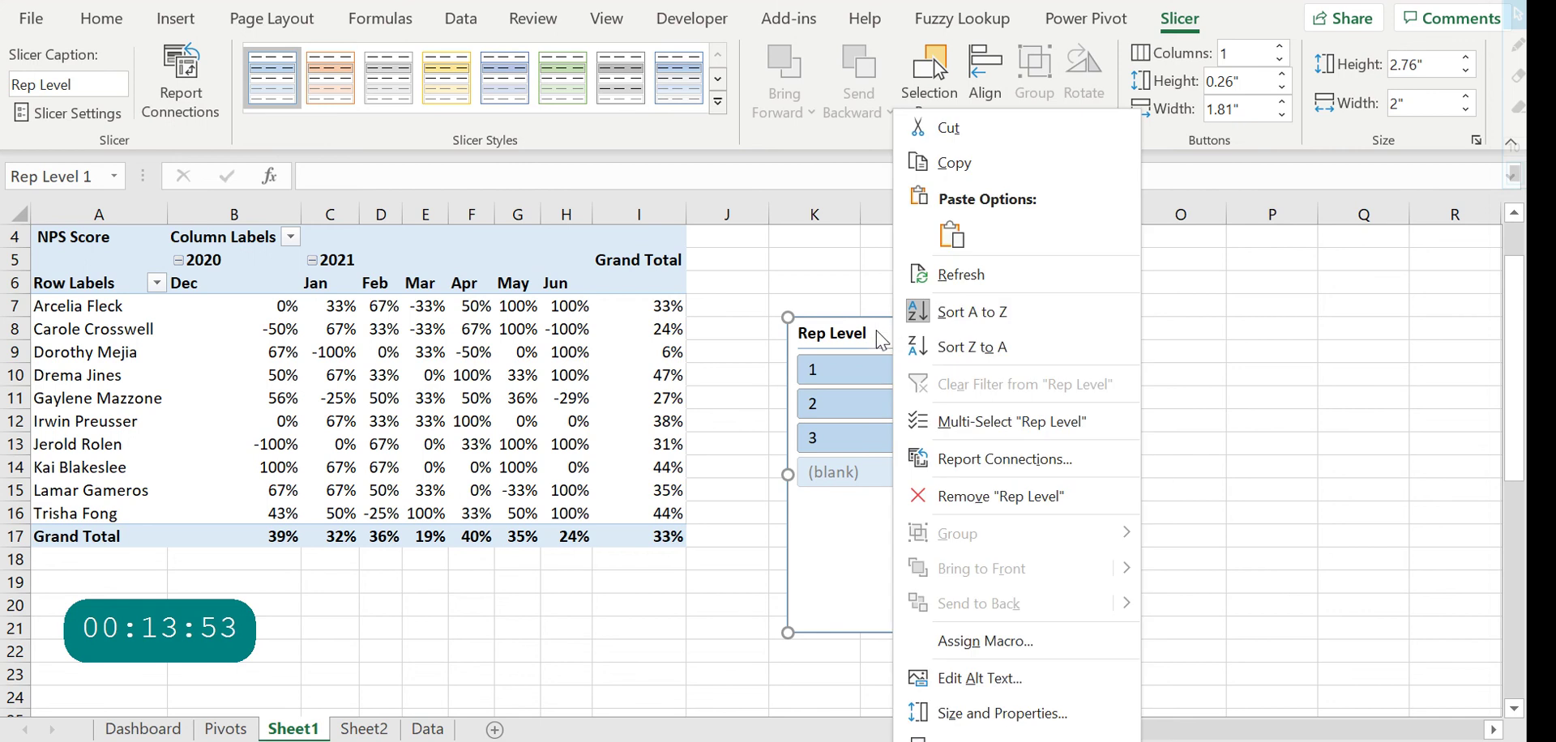
click(977, 460)
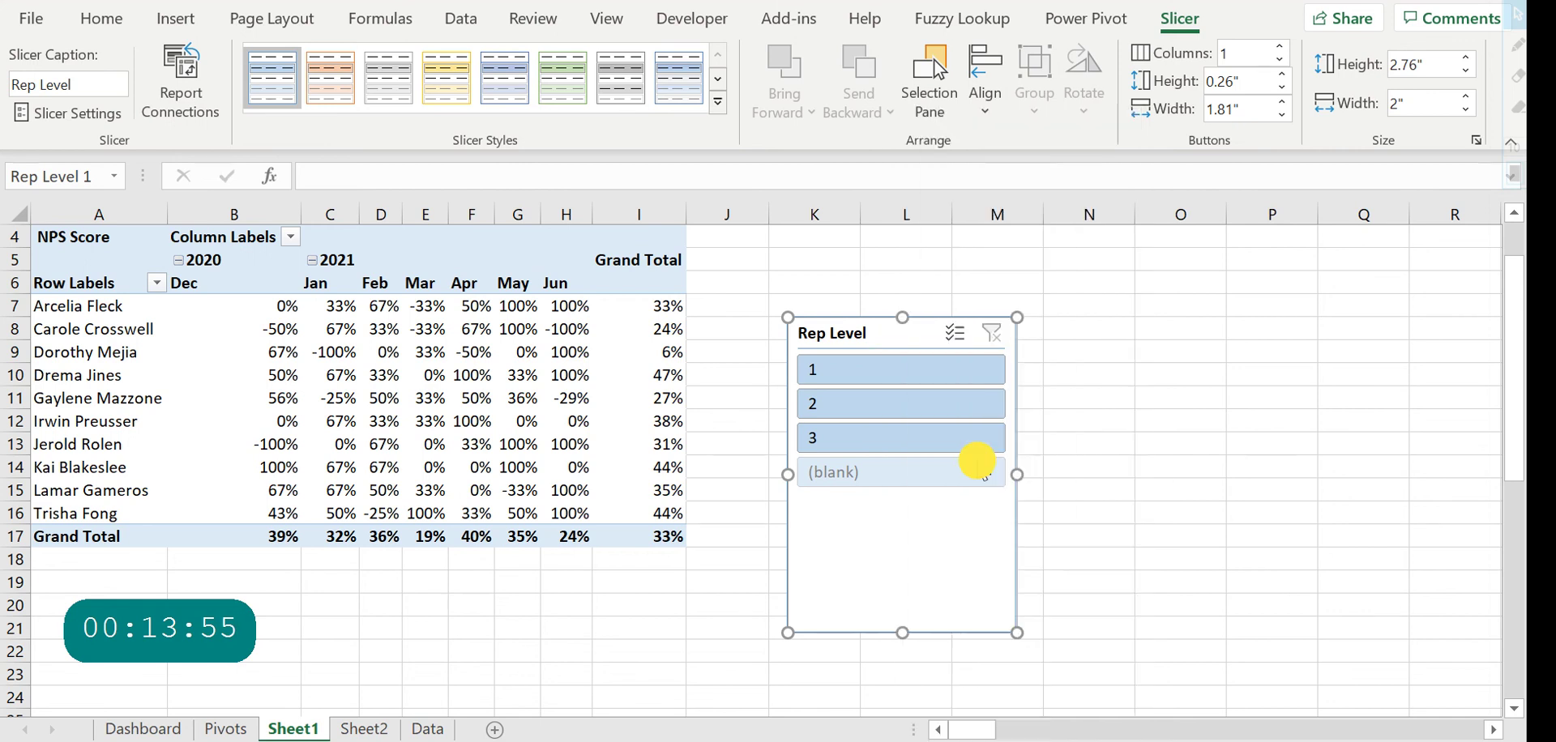
drag(1063, 389, 562, 317)
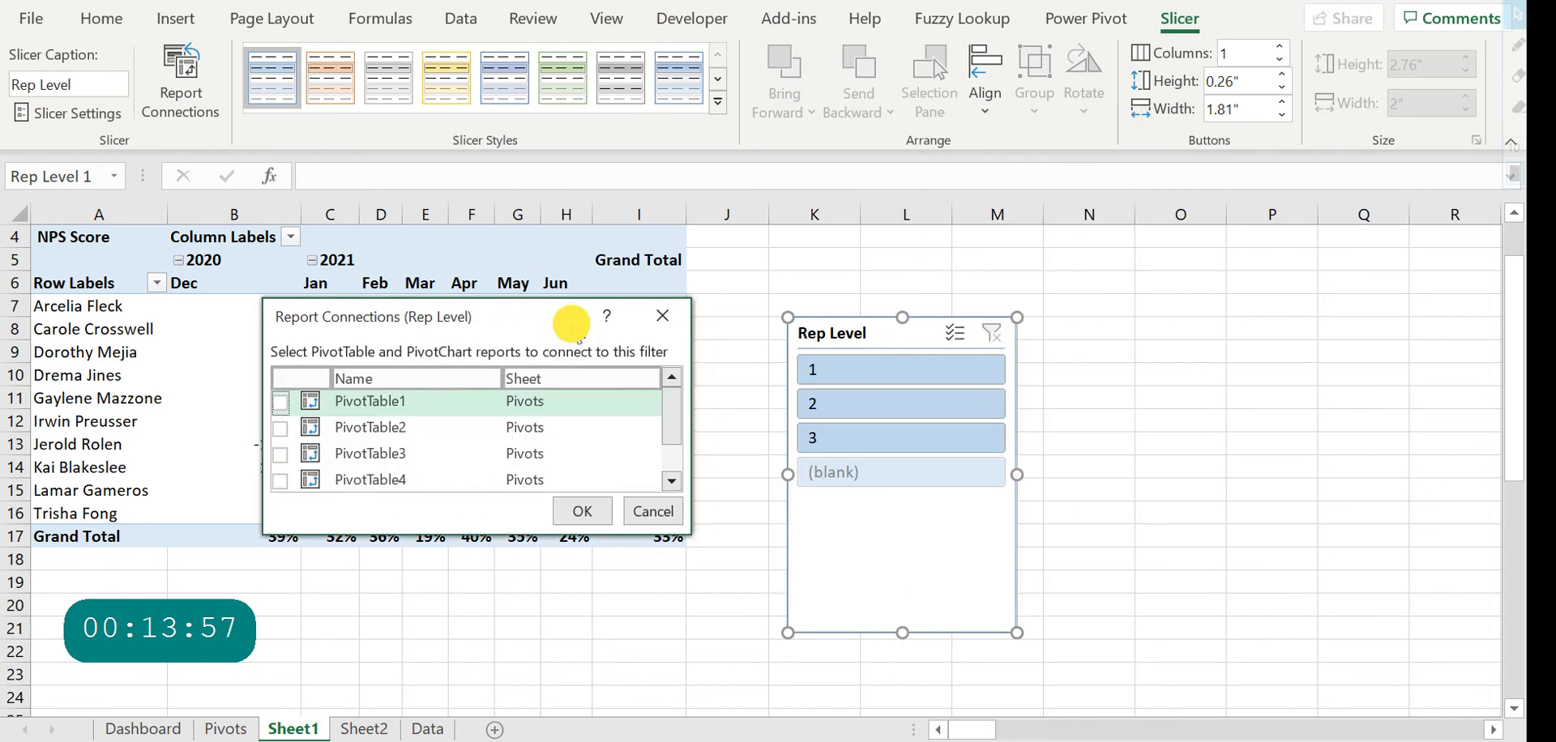
drag(688, 535, 712, 671)
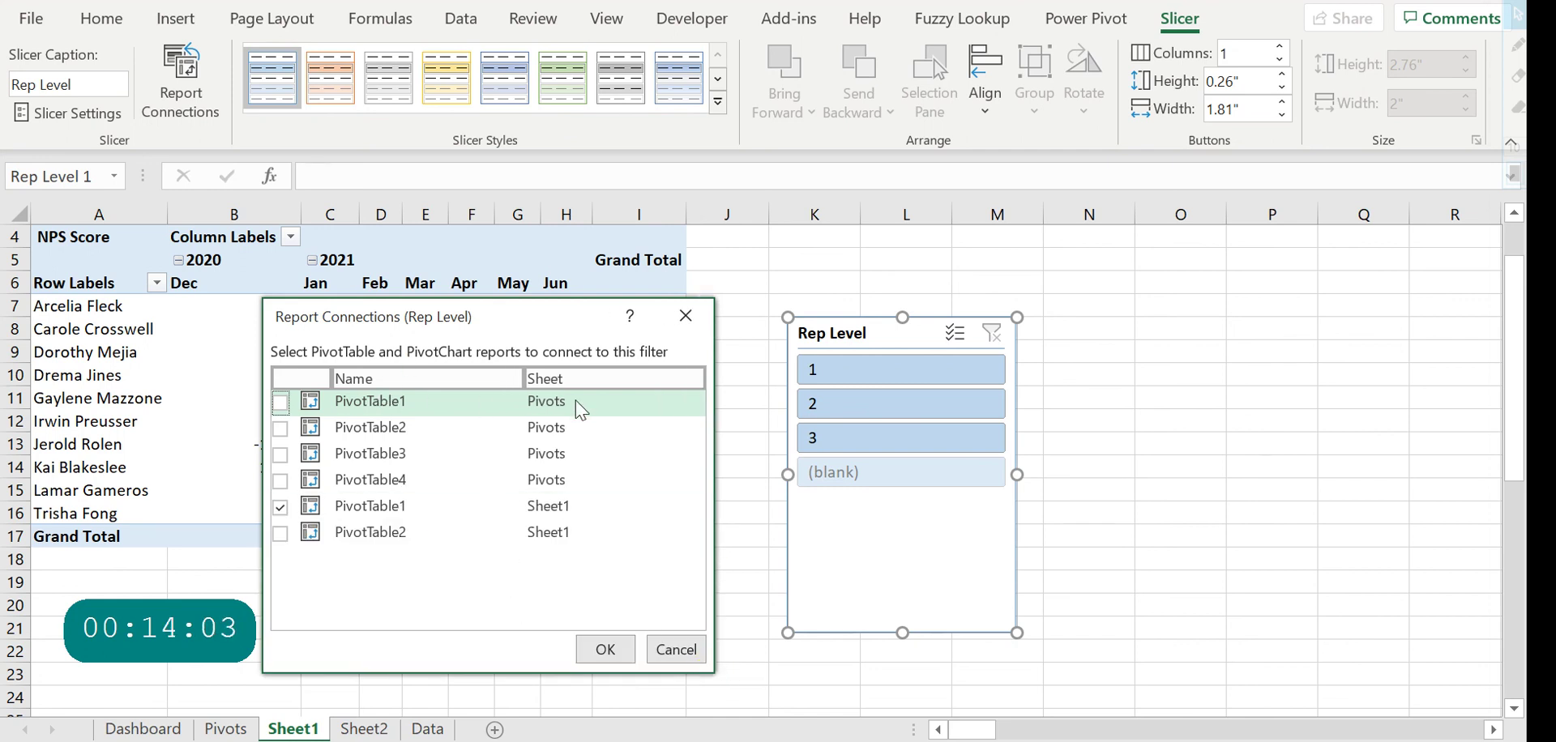
click(280, 533)
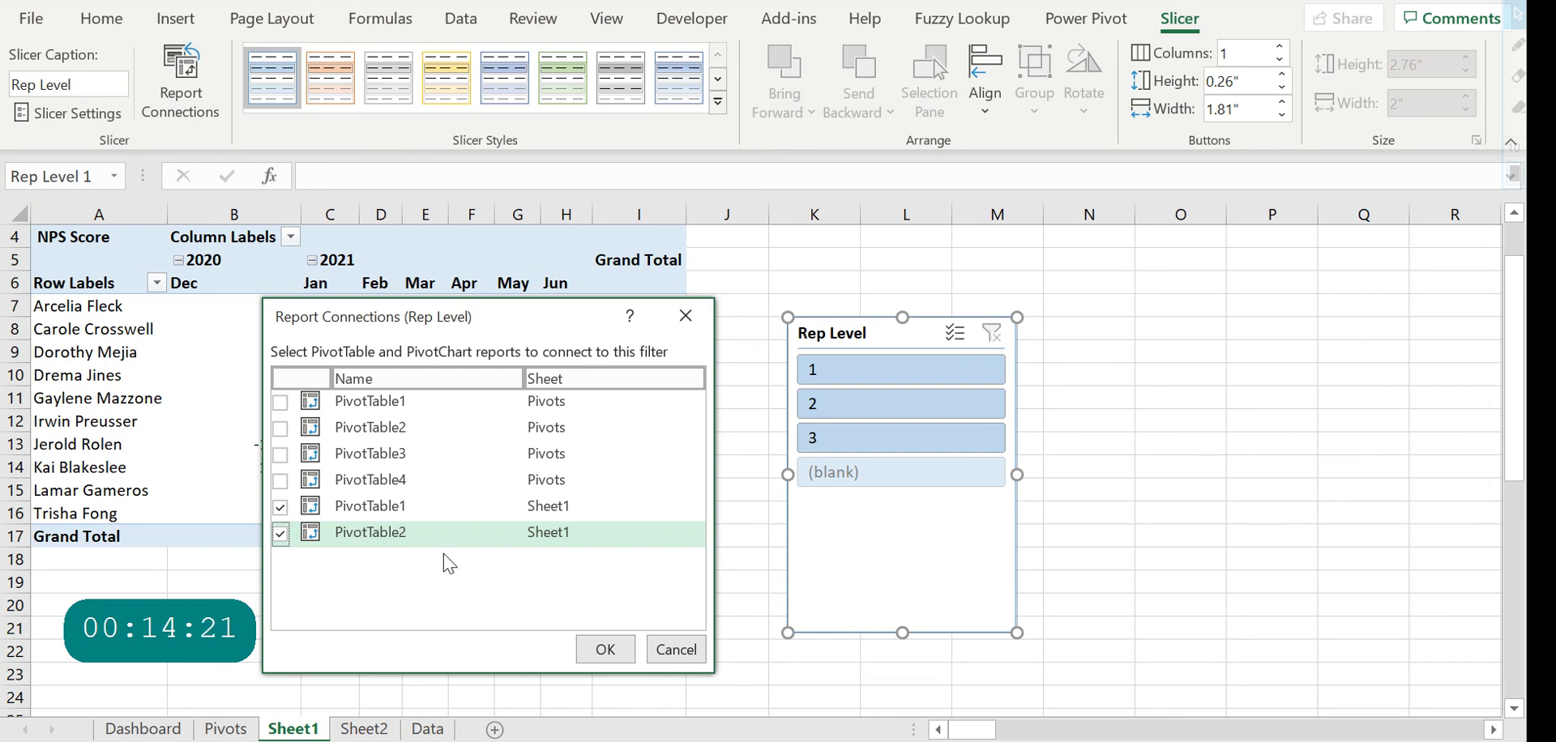
click(601, 655)
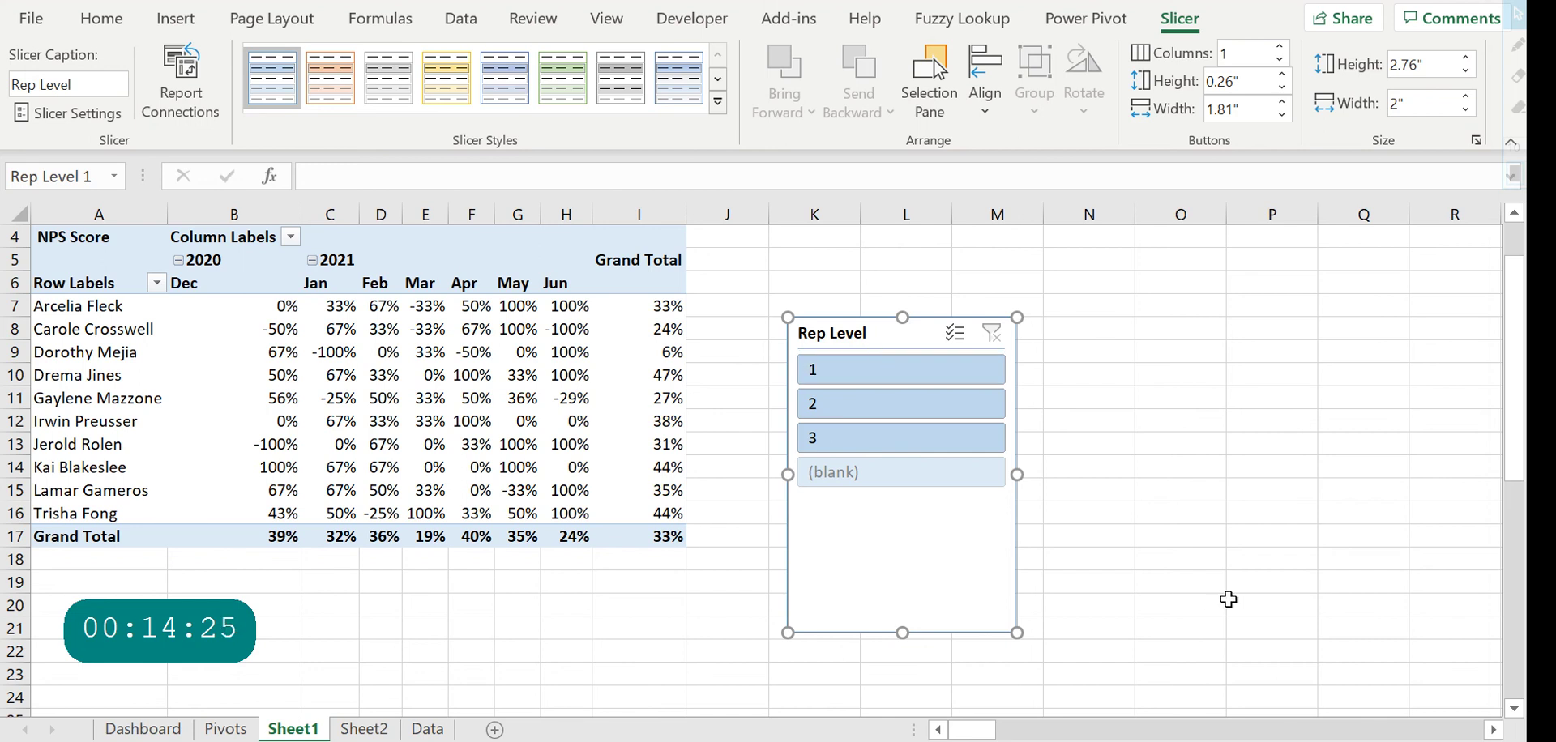
Delete the empty rows 19 to 25 above the country pivot table
drag(1512, 385, 1506, 466)
click(33, 400)
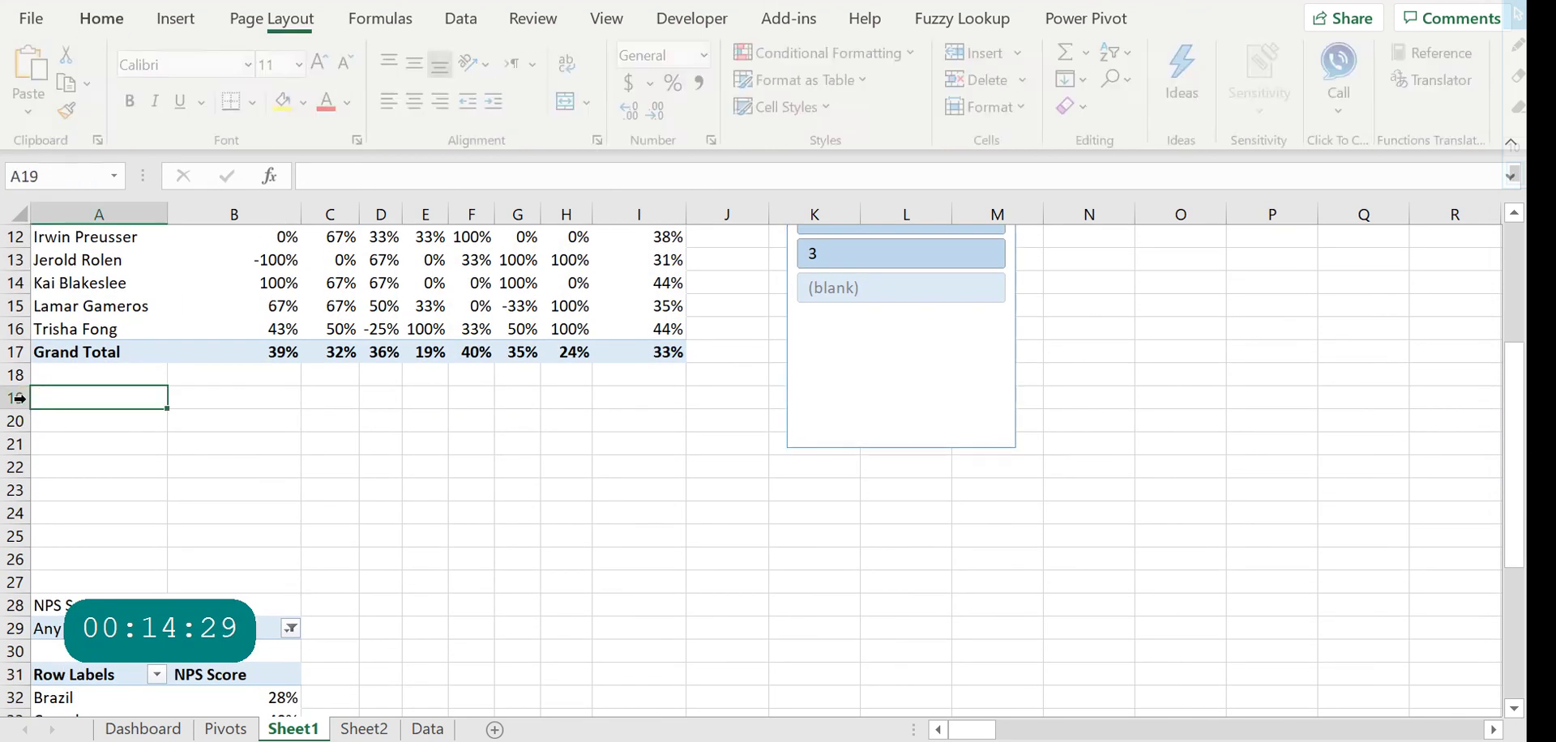
drag(16, 400, 17, 545)
right_click(17, 545)
click(92, 361)
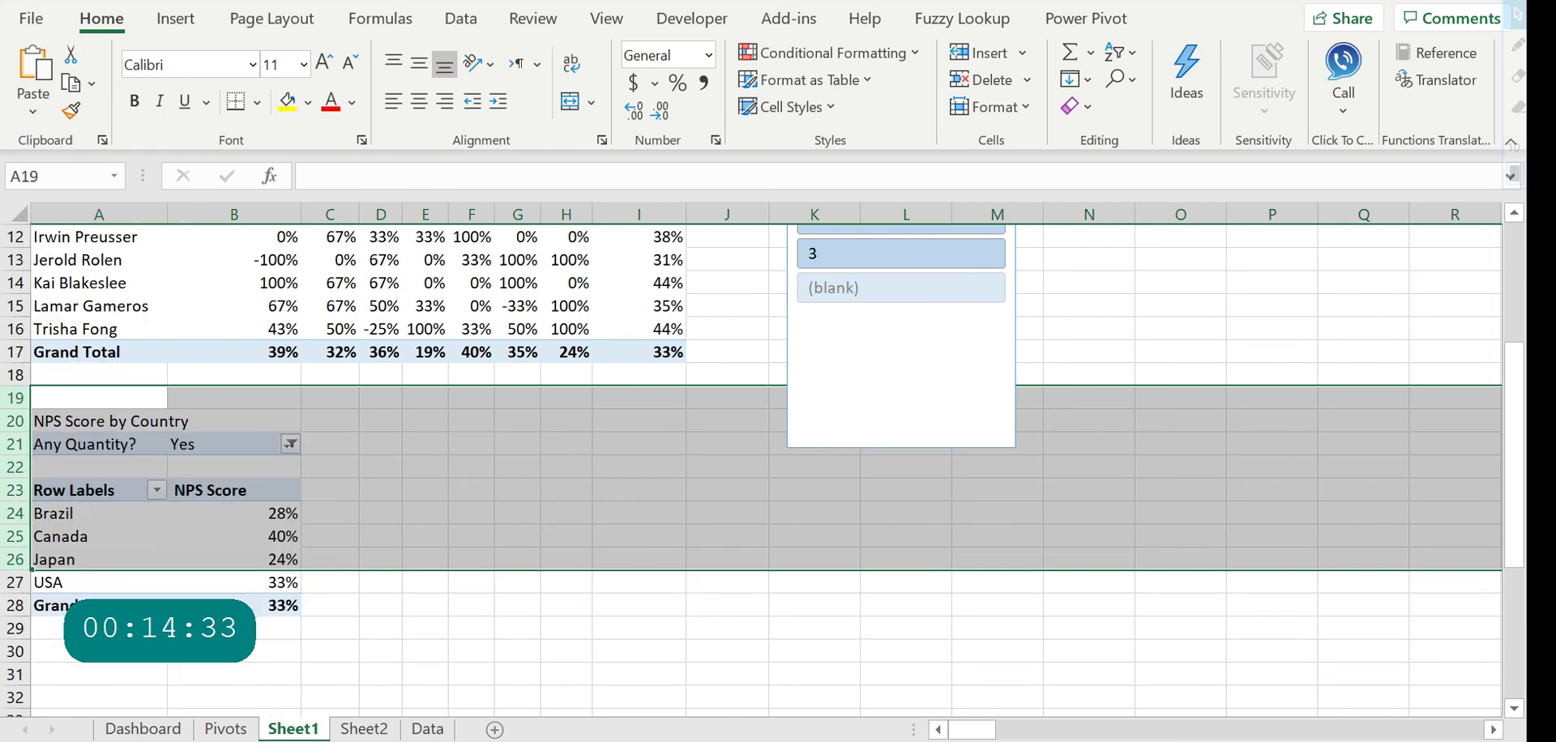
Test the Rep Level slicer with levels 2 and 3, then cut it and go to Sheet2
scroll(1516, 272, up, 3)
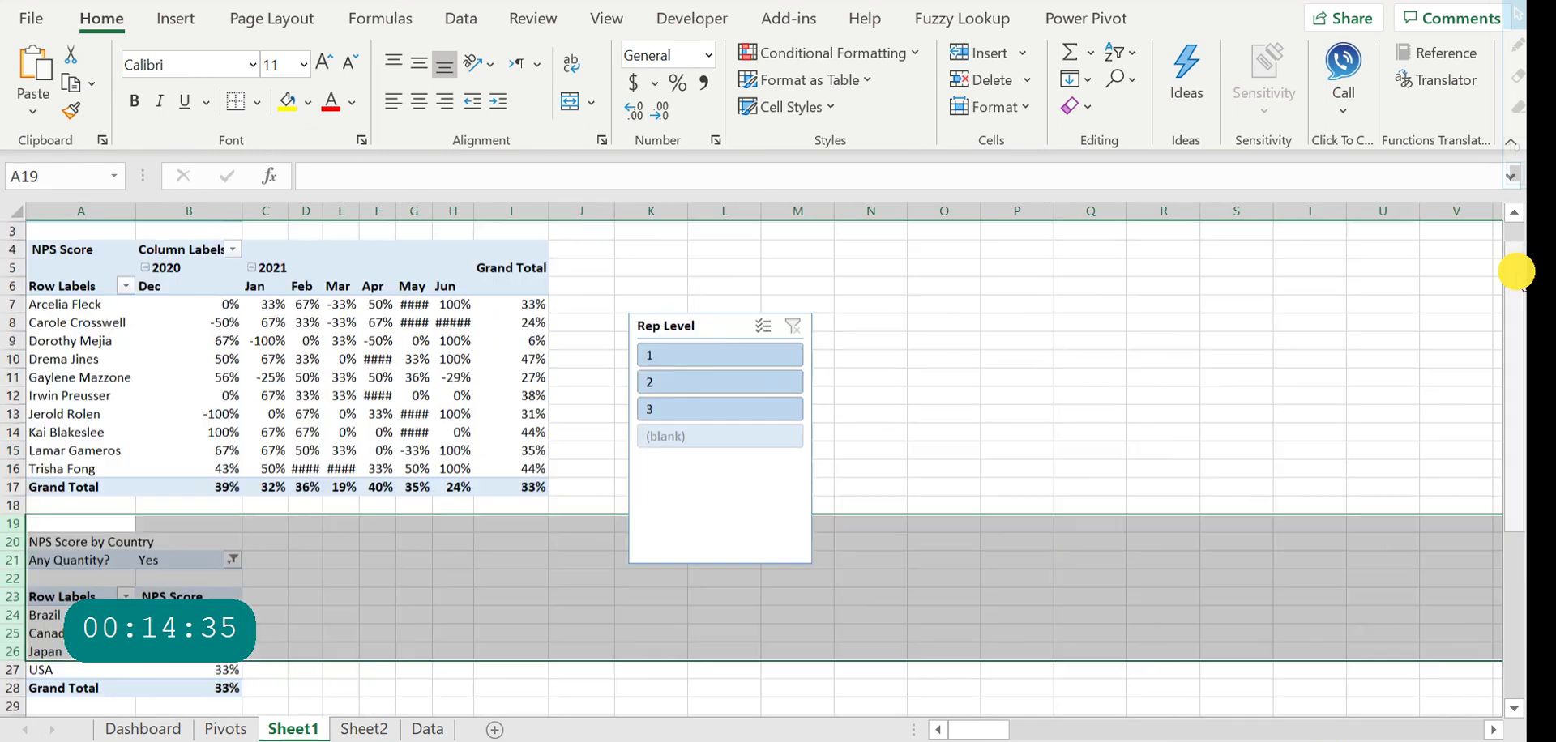
scroll(1516, 272, up, 1)
click(709, 420)
click(690, 442)
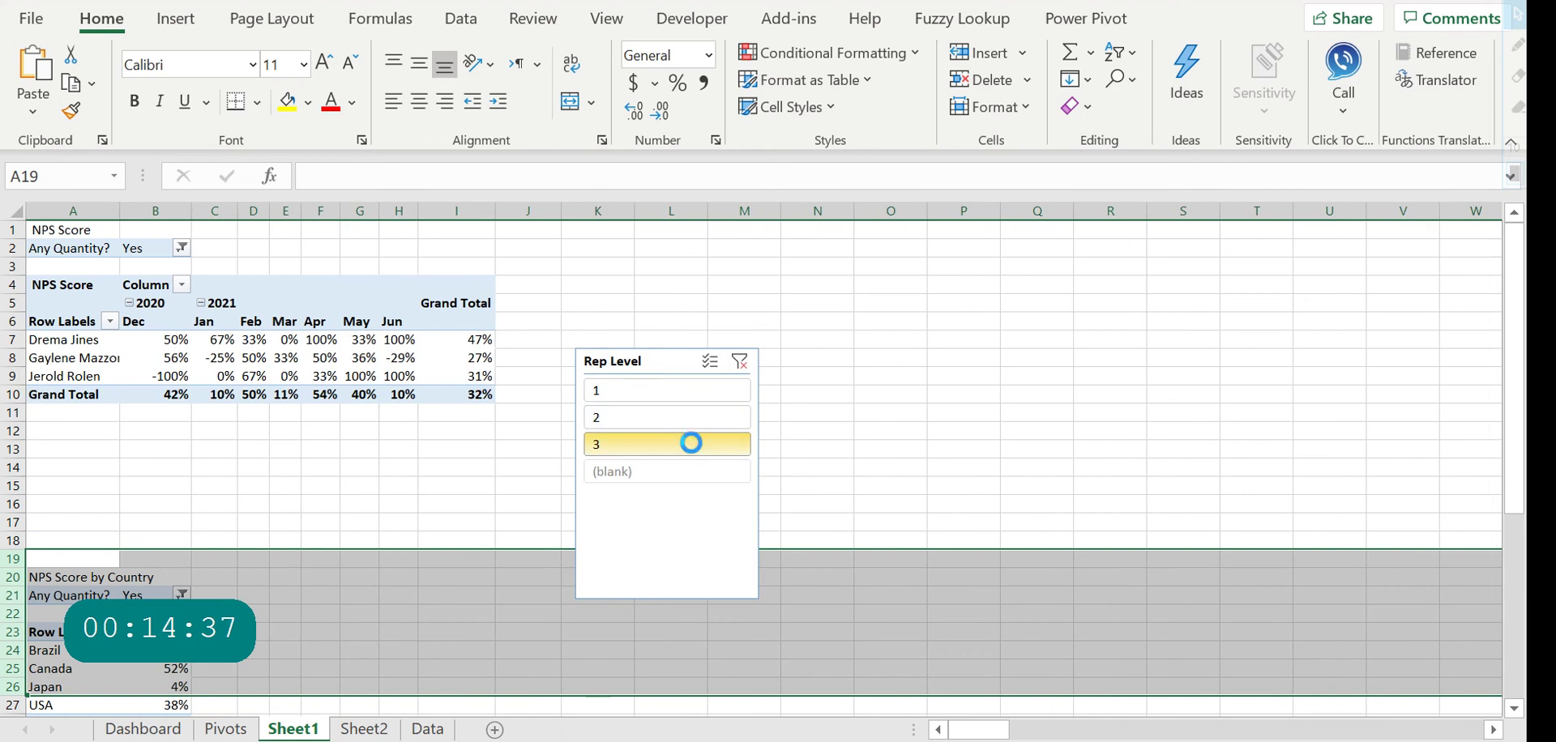
click(680, 365)
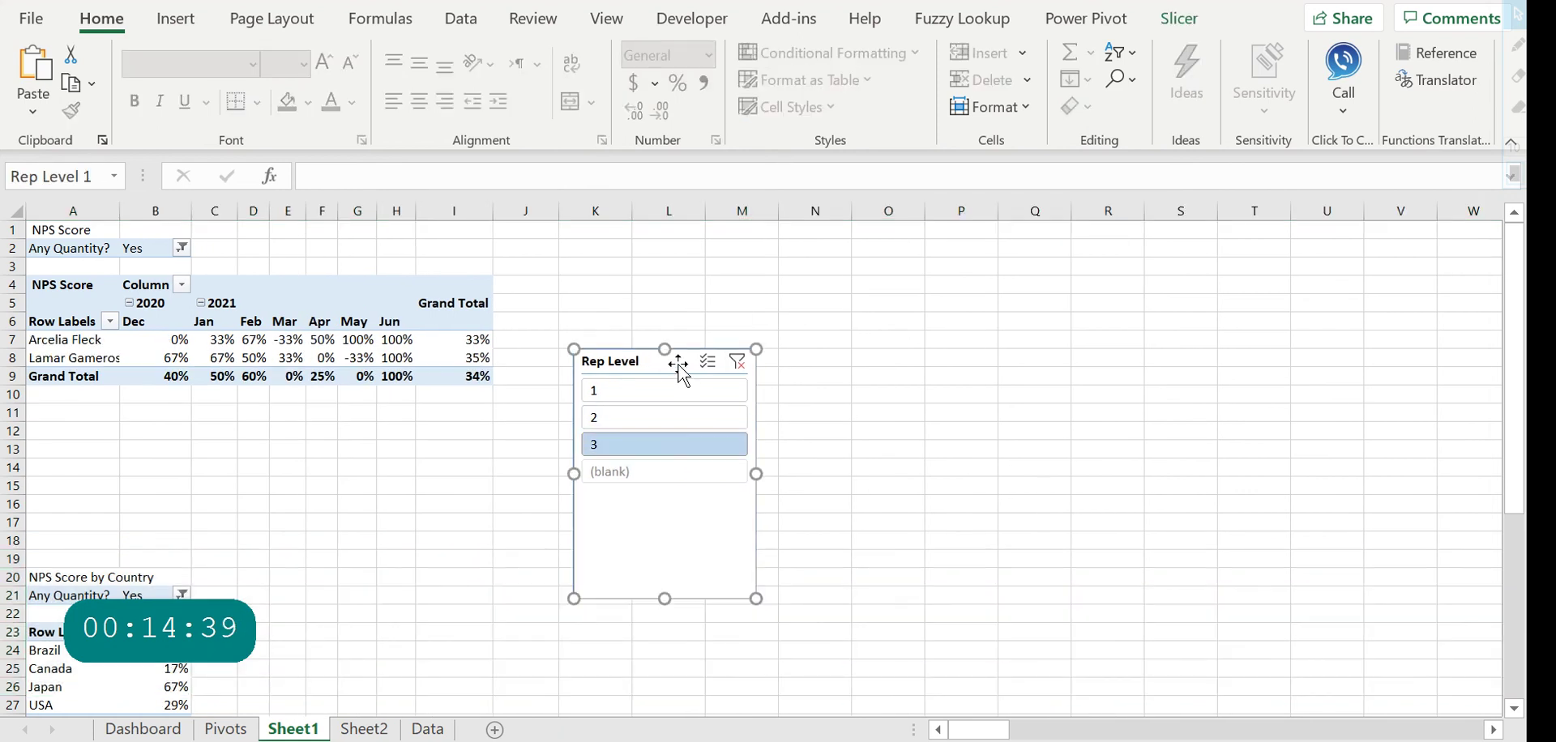
key(Delete)
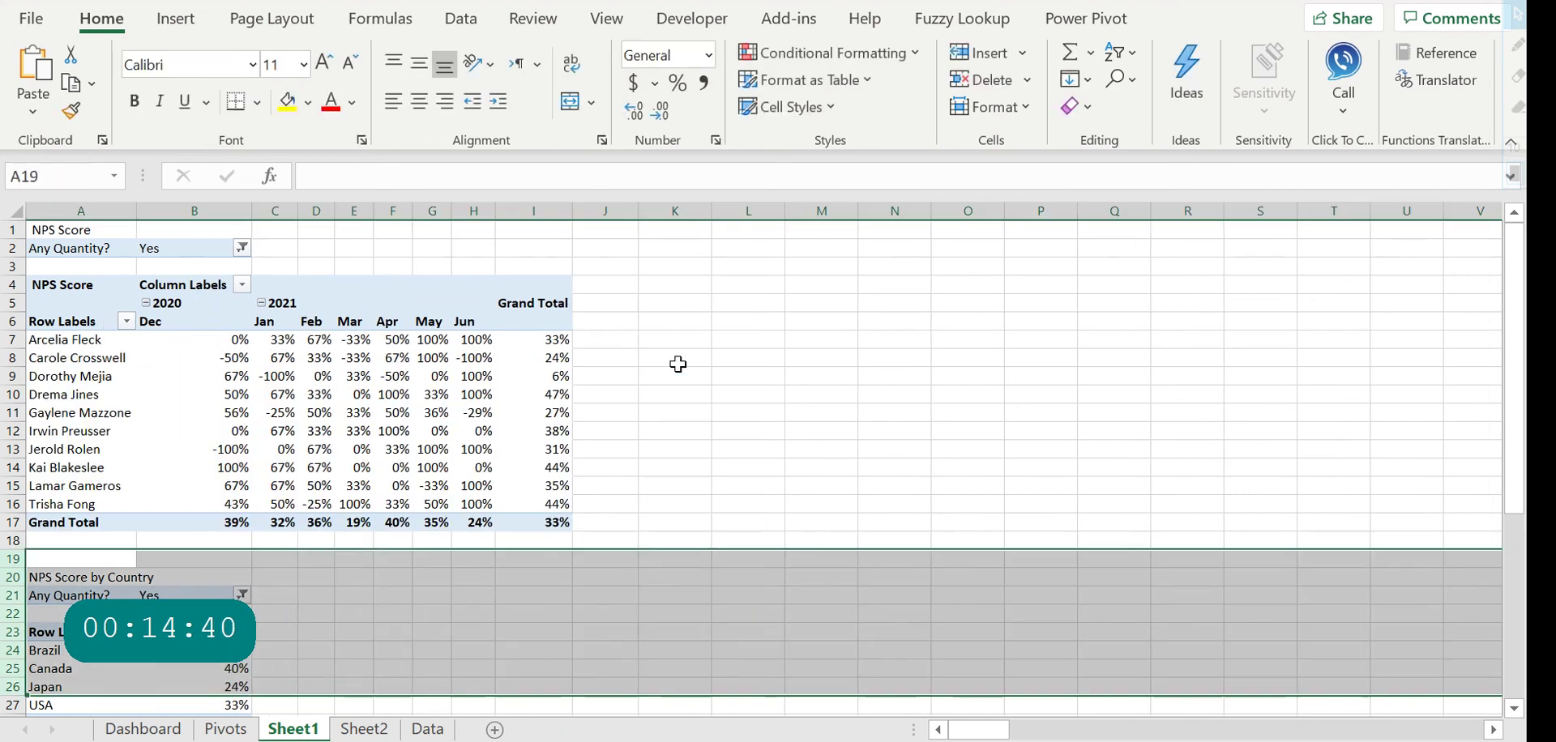
click(364, 729)
Paste the Rep Level slicer on Sheet2 beside the country chart and shrink it
click(1345, 382)
key(ctrl+v)
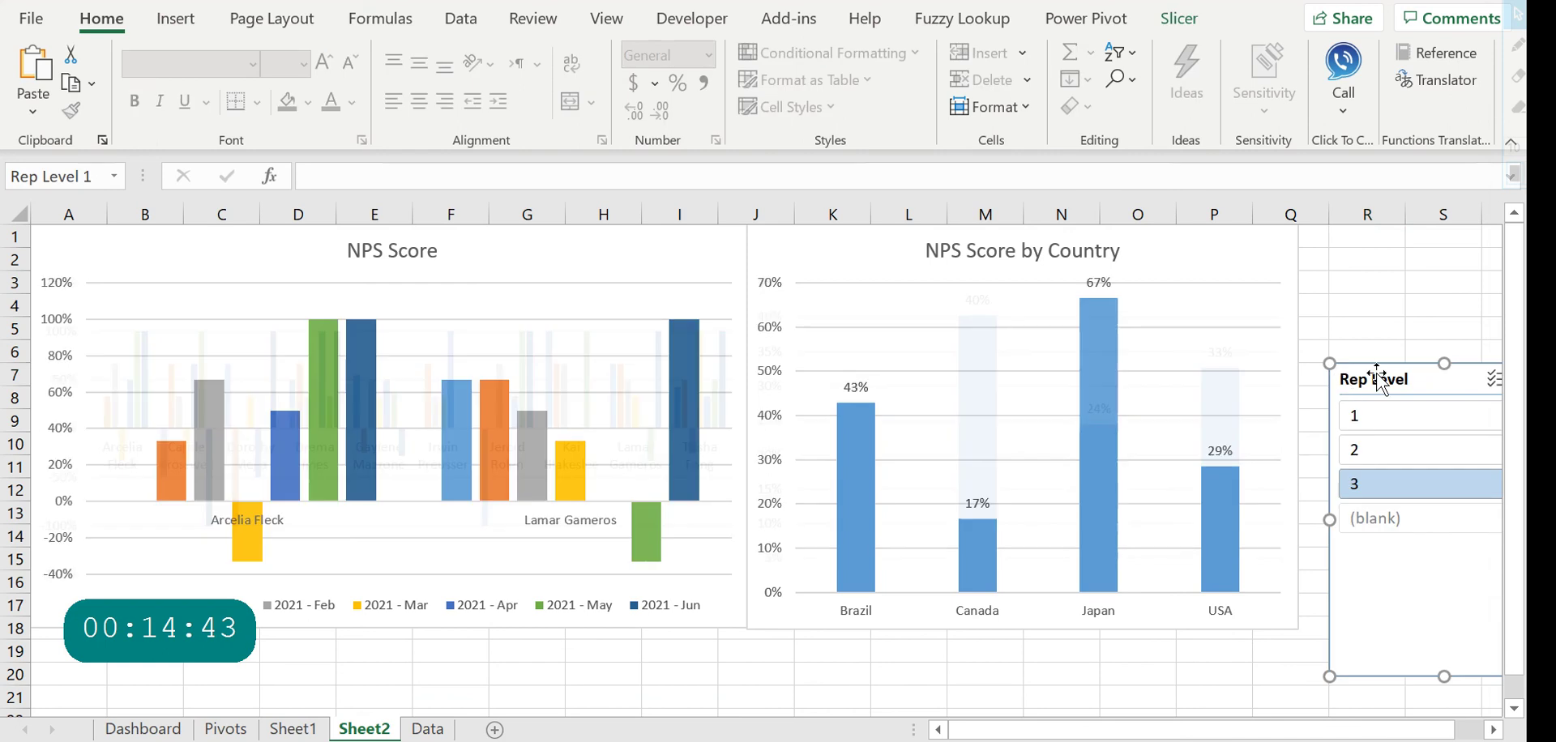
drag(1370, 377, 1366, 241)
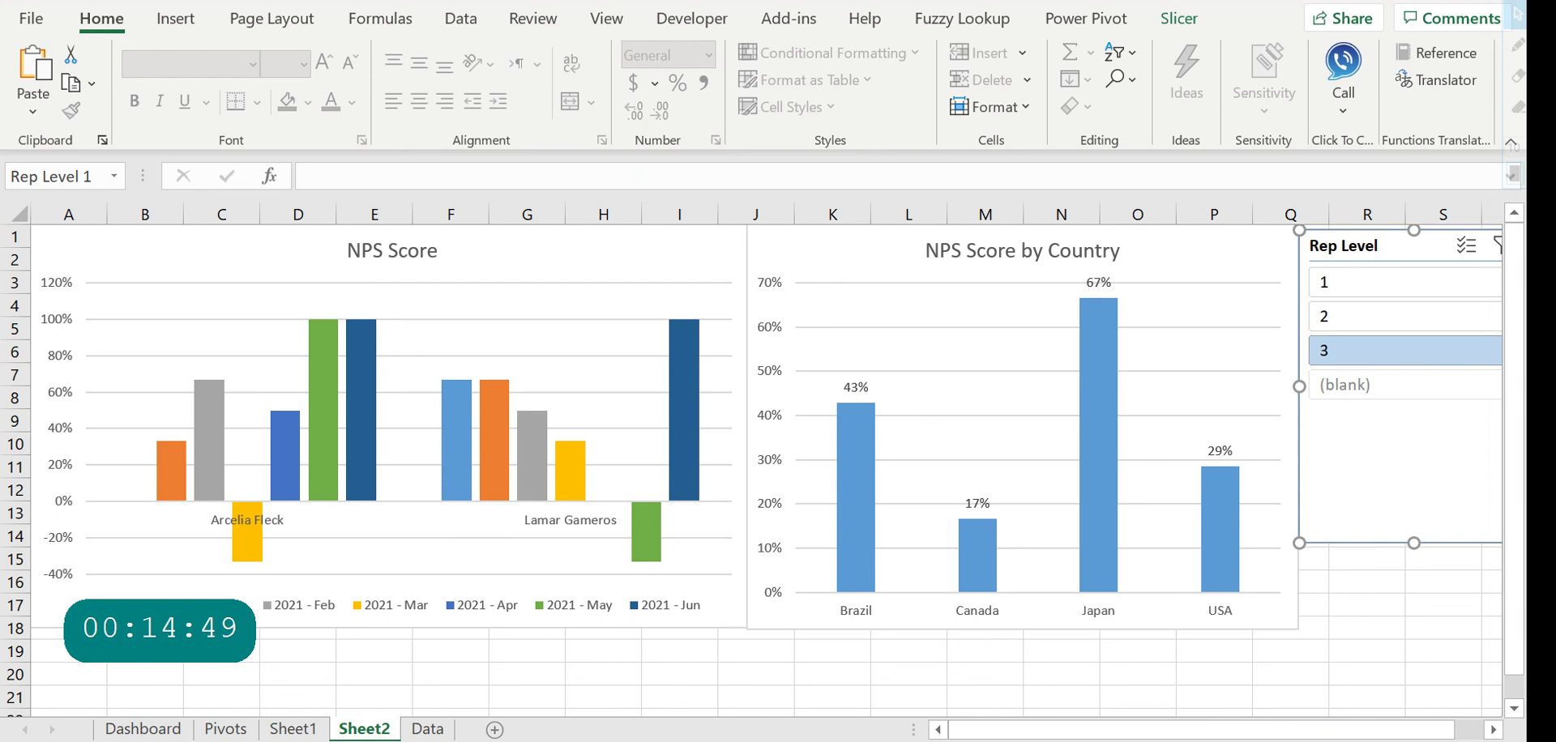
scroll(1305, 564, down, 1)
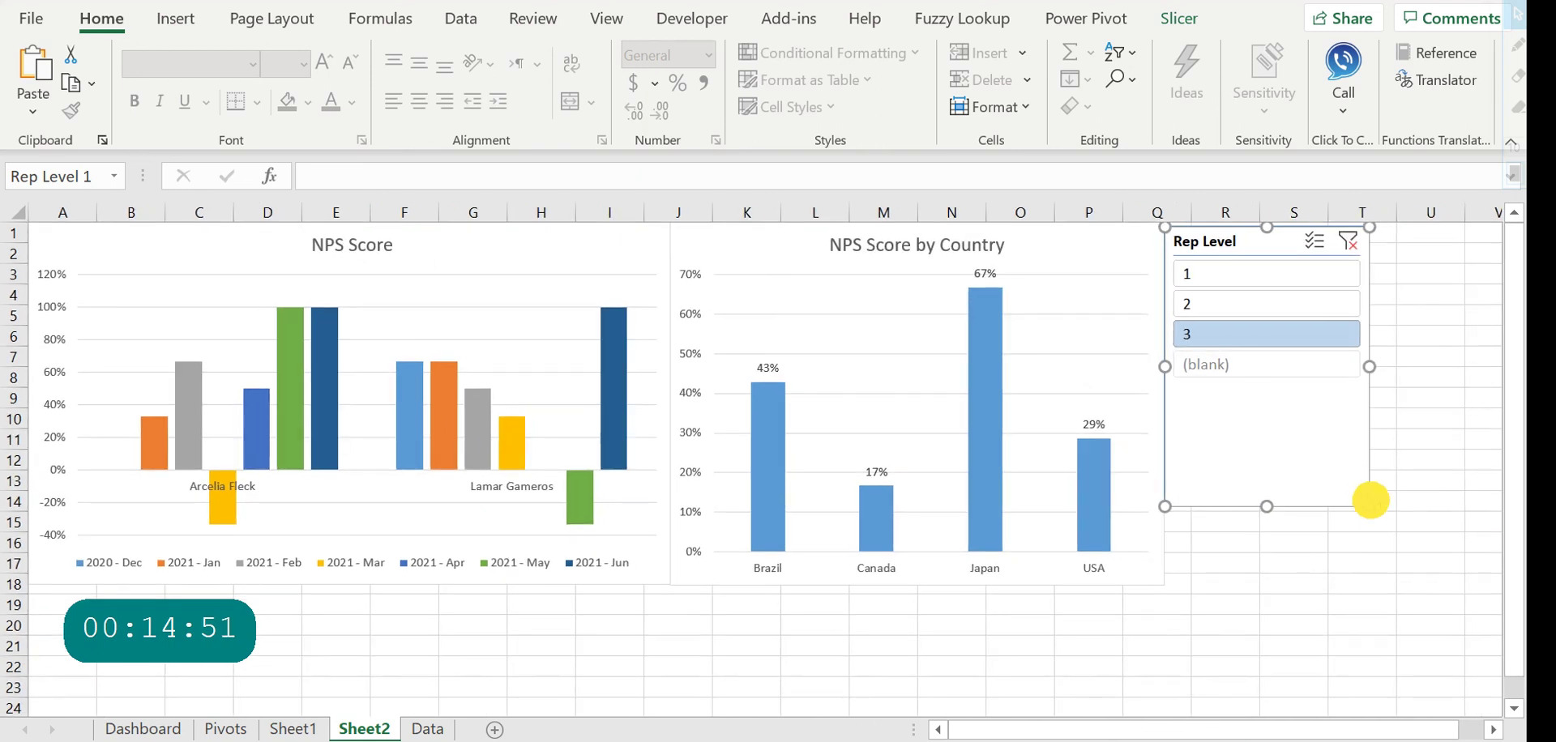
drag(1371, 500, 1338, 425)
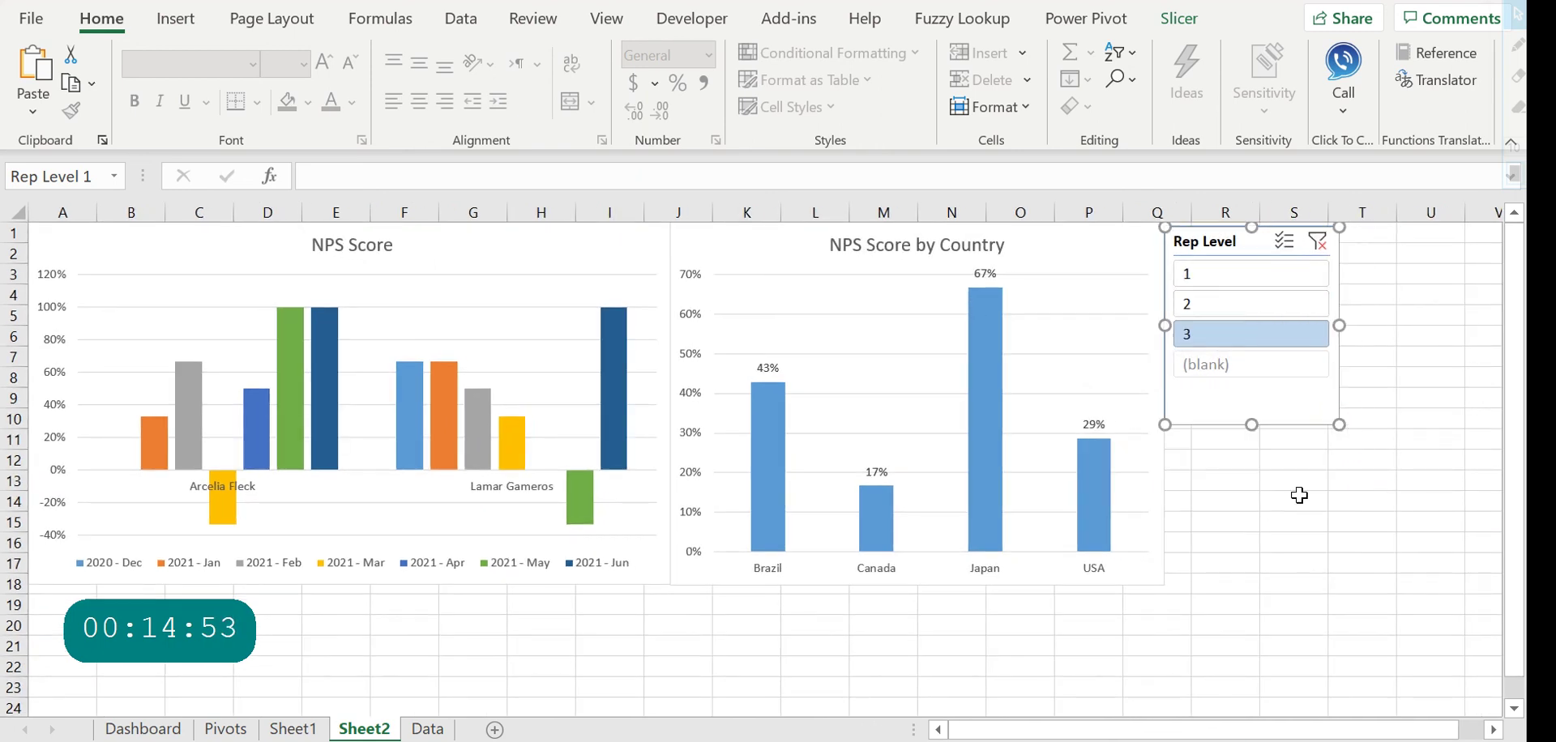
Filter both charts to rep level 1, then move via the Data sheet to Sheet1
click(1279, 305)
click(1279, 272)
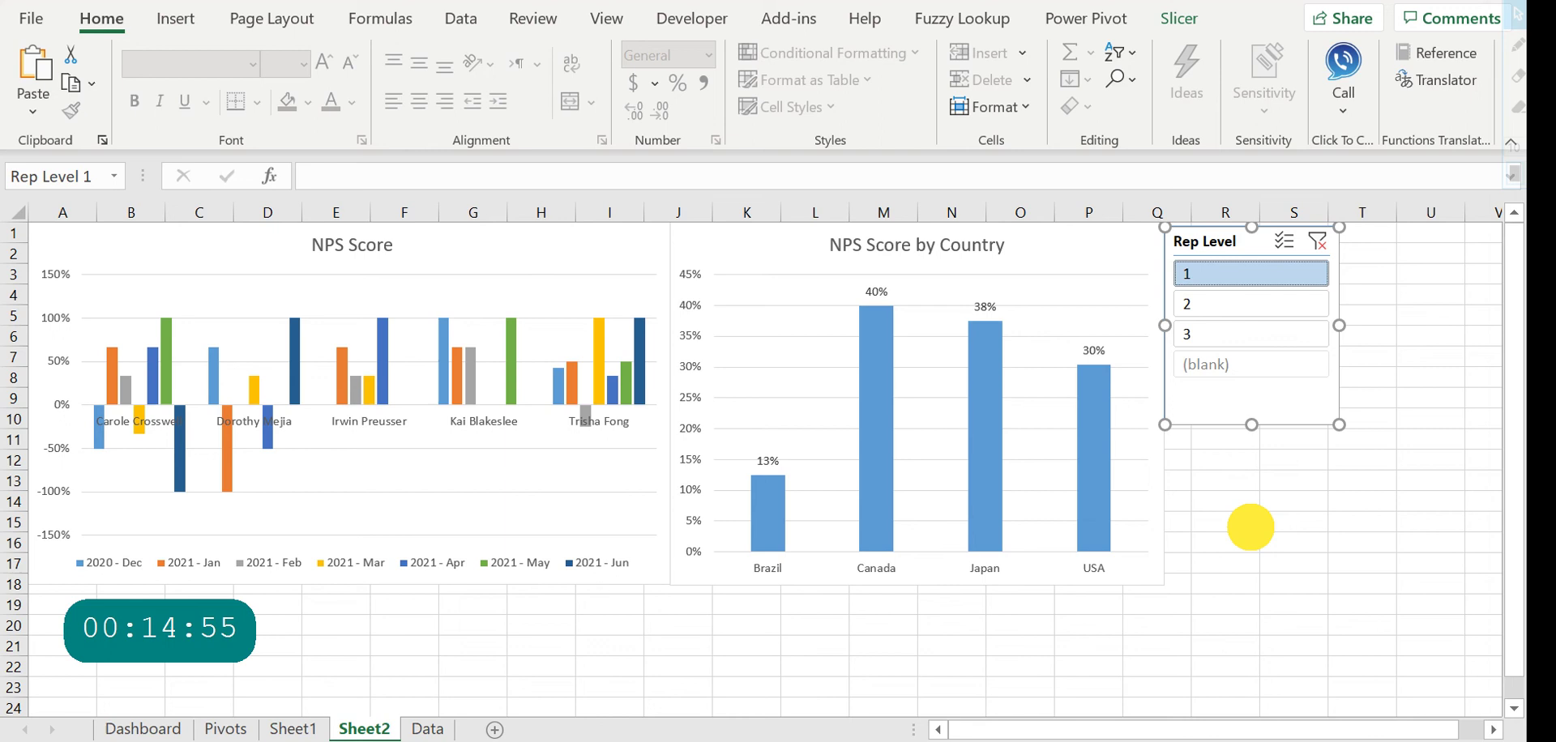
click(1250, 526)
click(1264, 243)
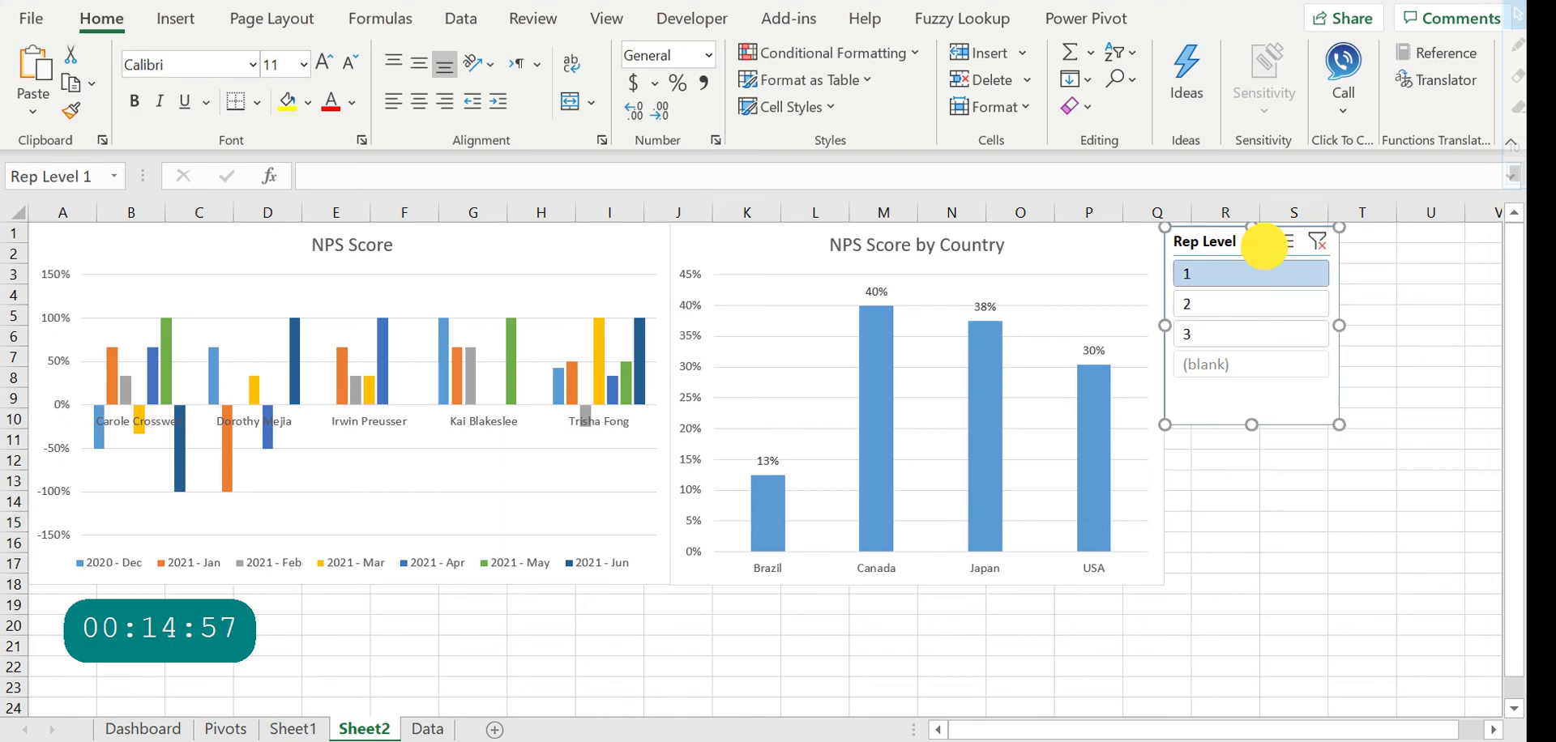
click(1272, 628)
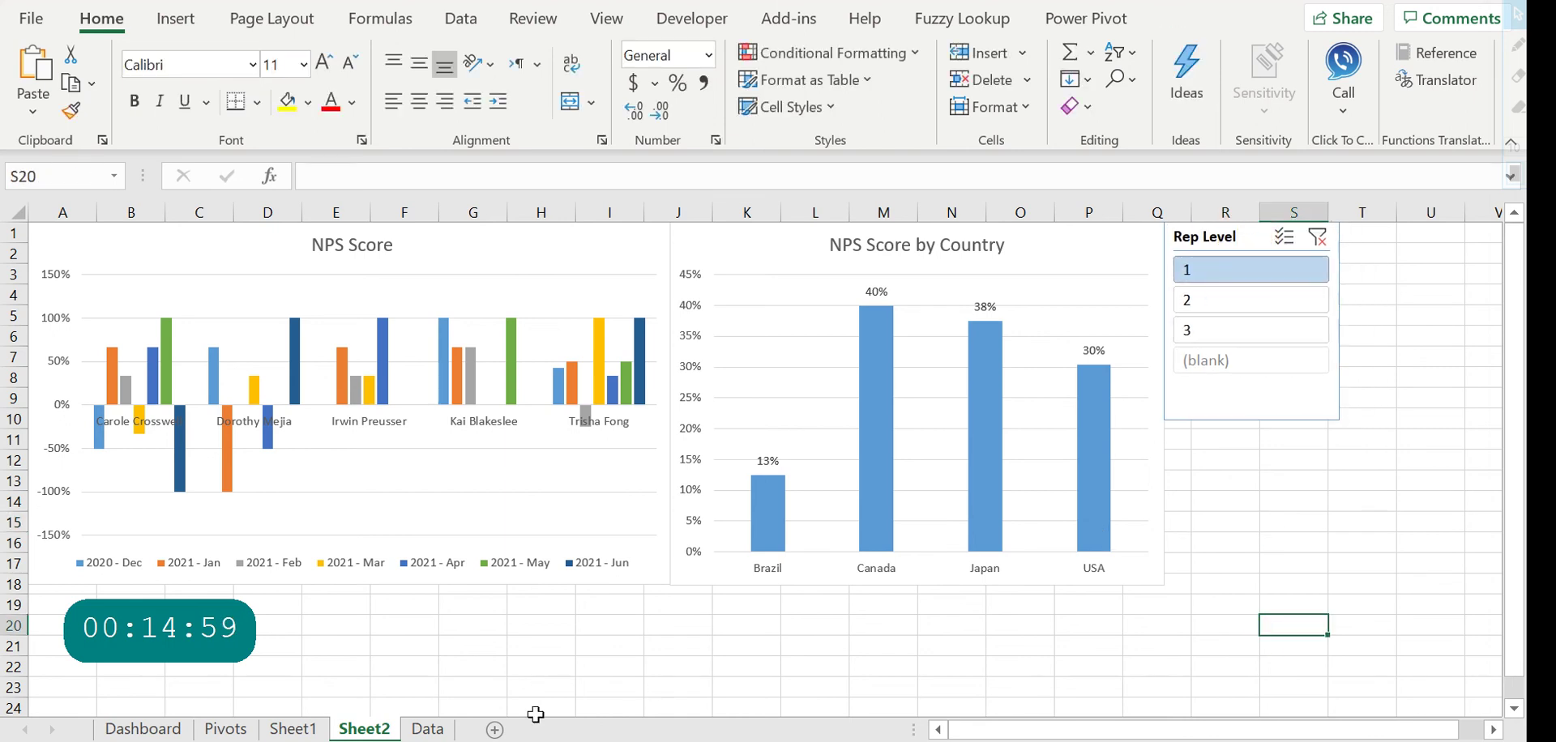
click(427, 729)
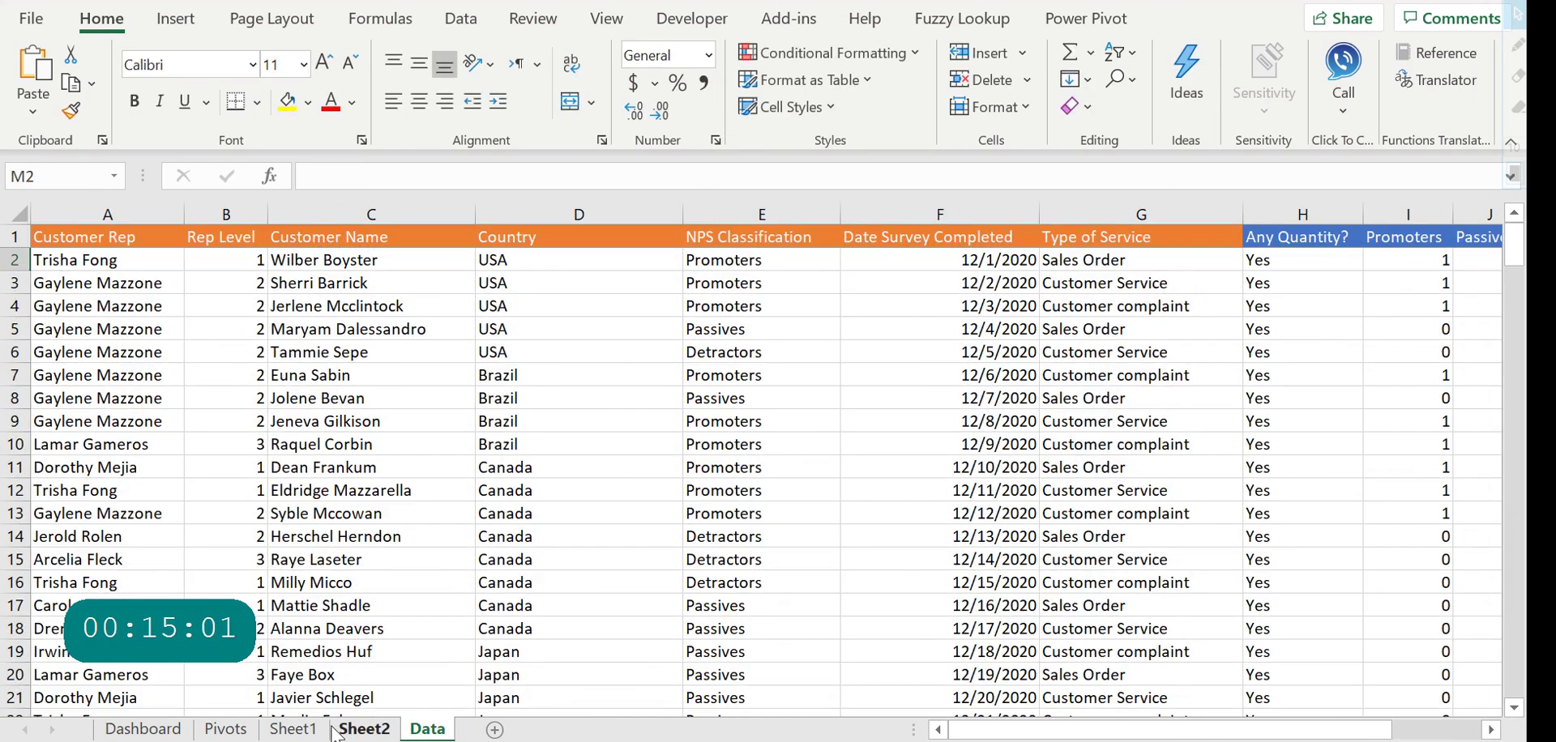
click(293, 729)
Insert a Date Survey Completed timeline for the NPS Score pivot table
click(421, 545)
click(332, 376)
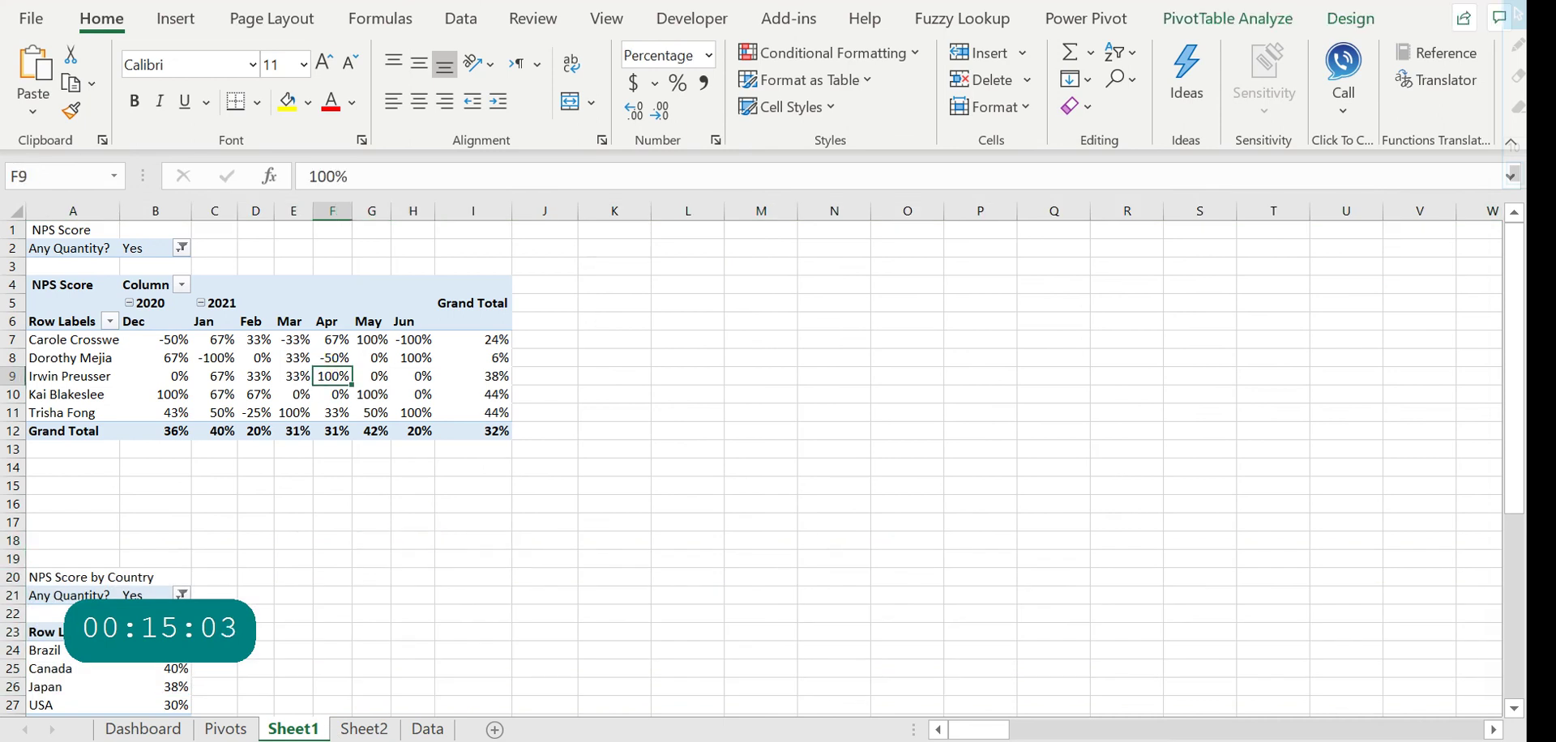
click(175, 19)
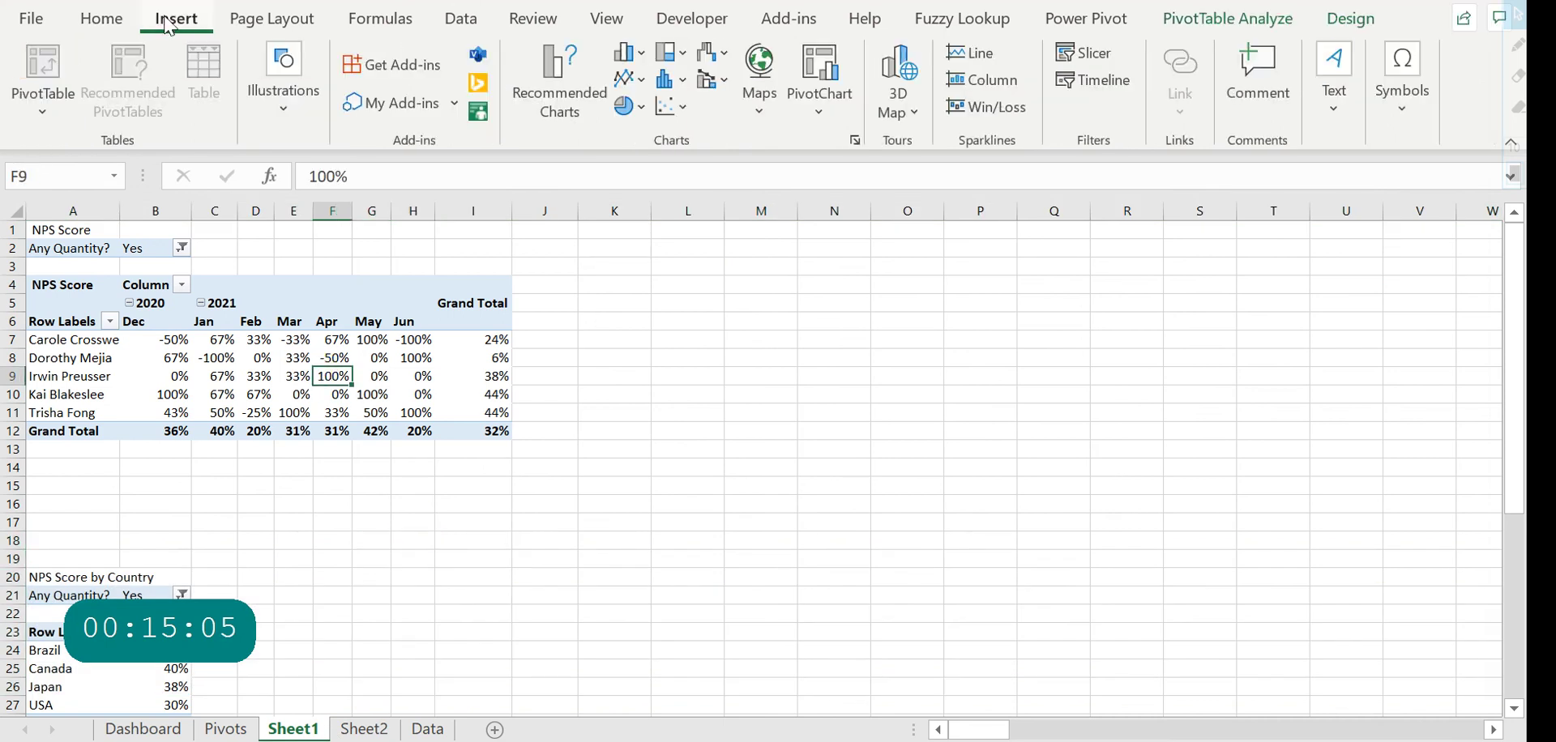
click(1107, 96)
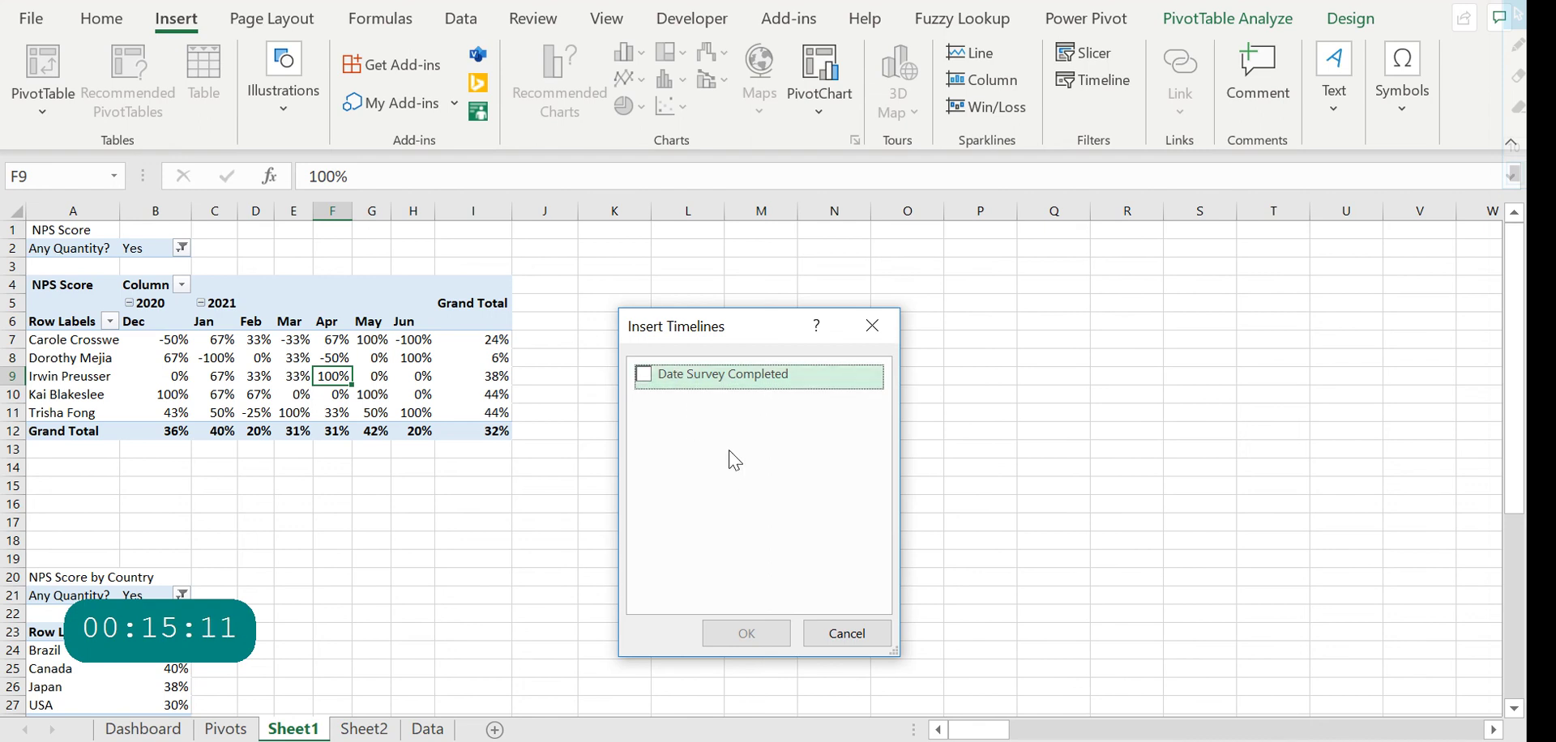
click(646, 377)
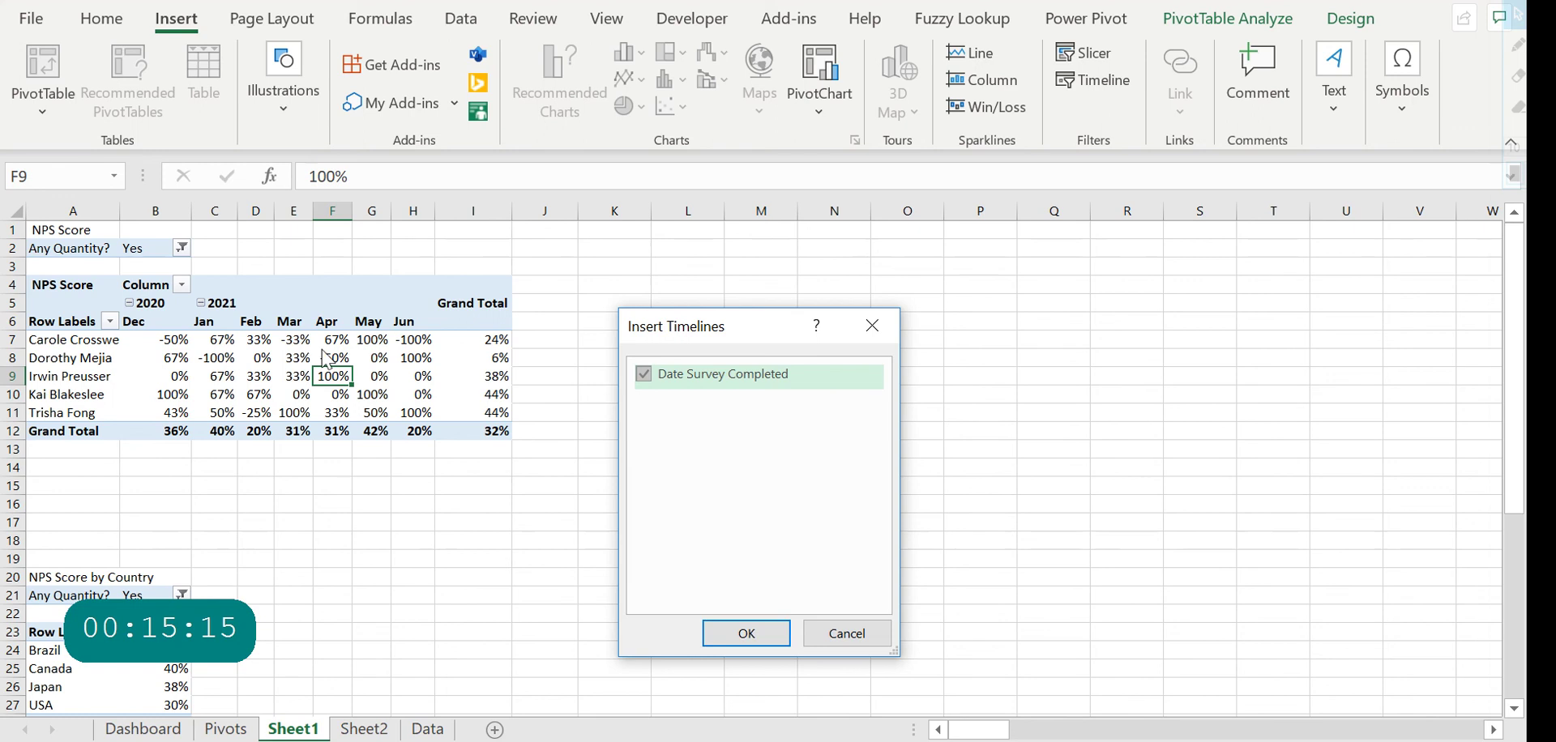
click(739, 632)
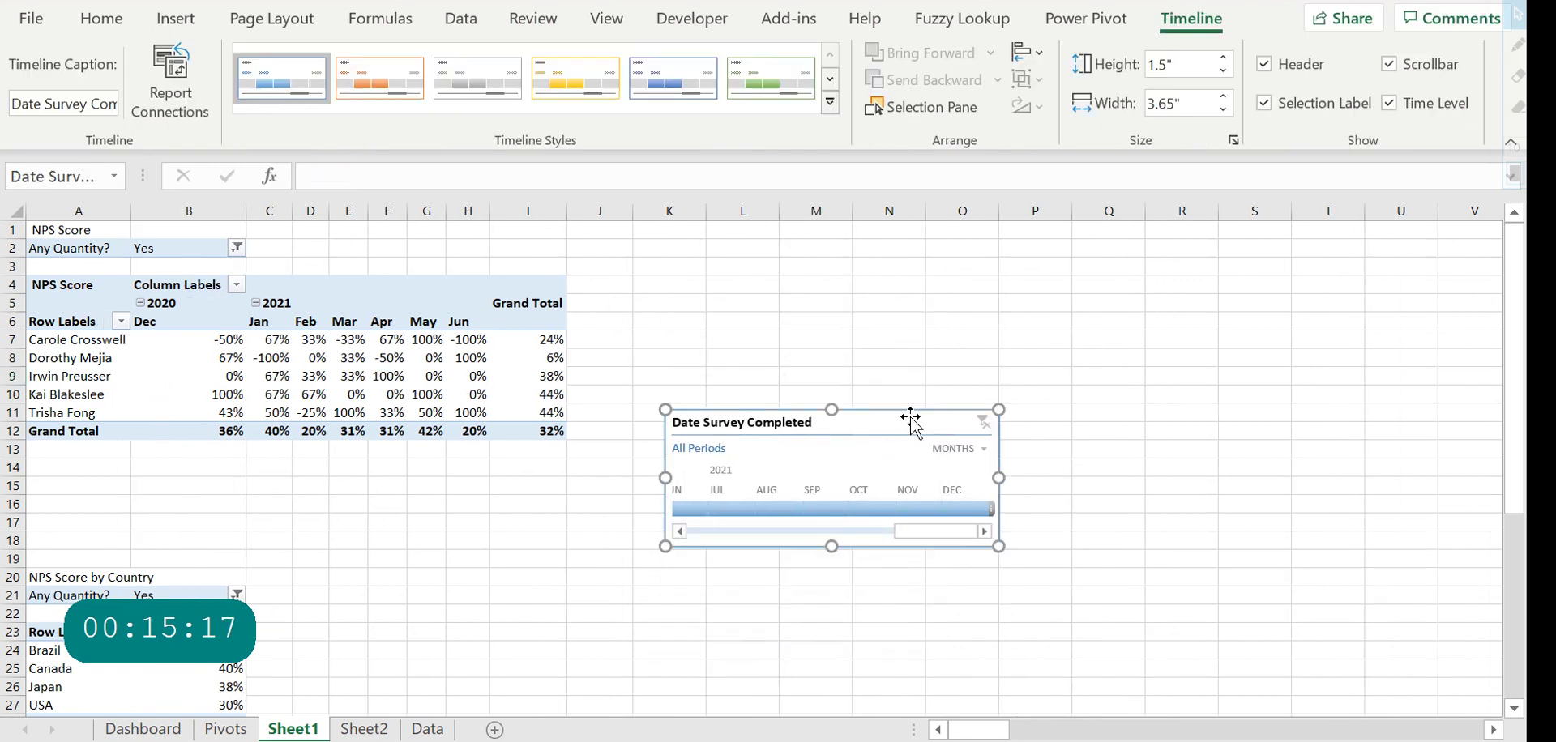
Connect the timeline to PivotTable2 as well, then cut it and go to Sheet2
right_click(867, 445)
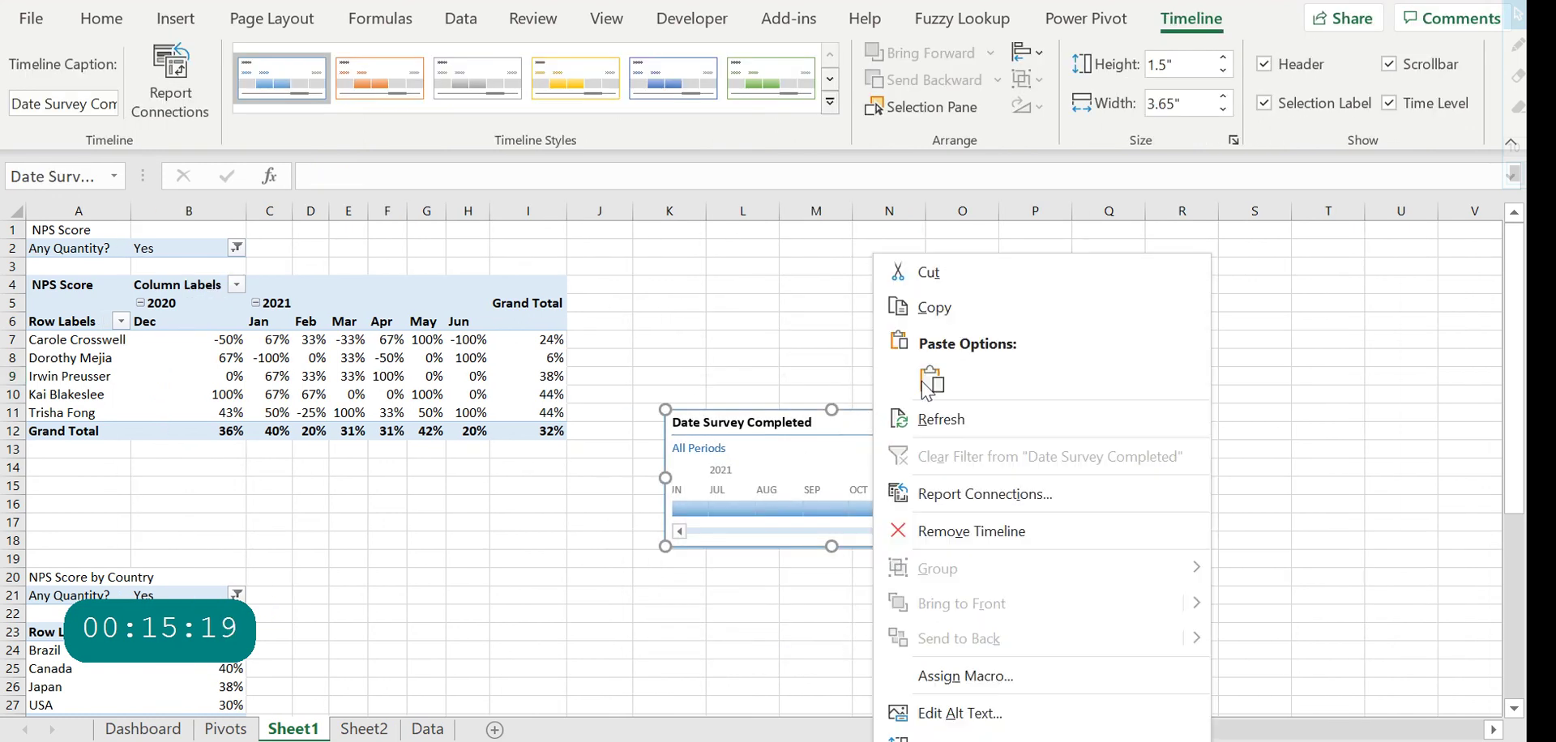
click(1001, 495)
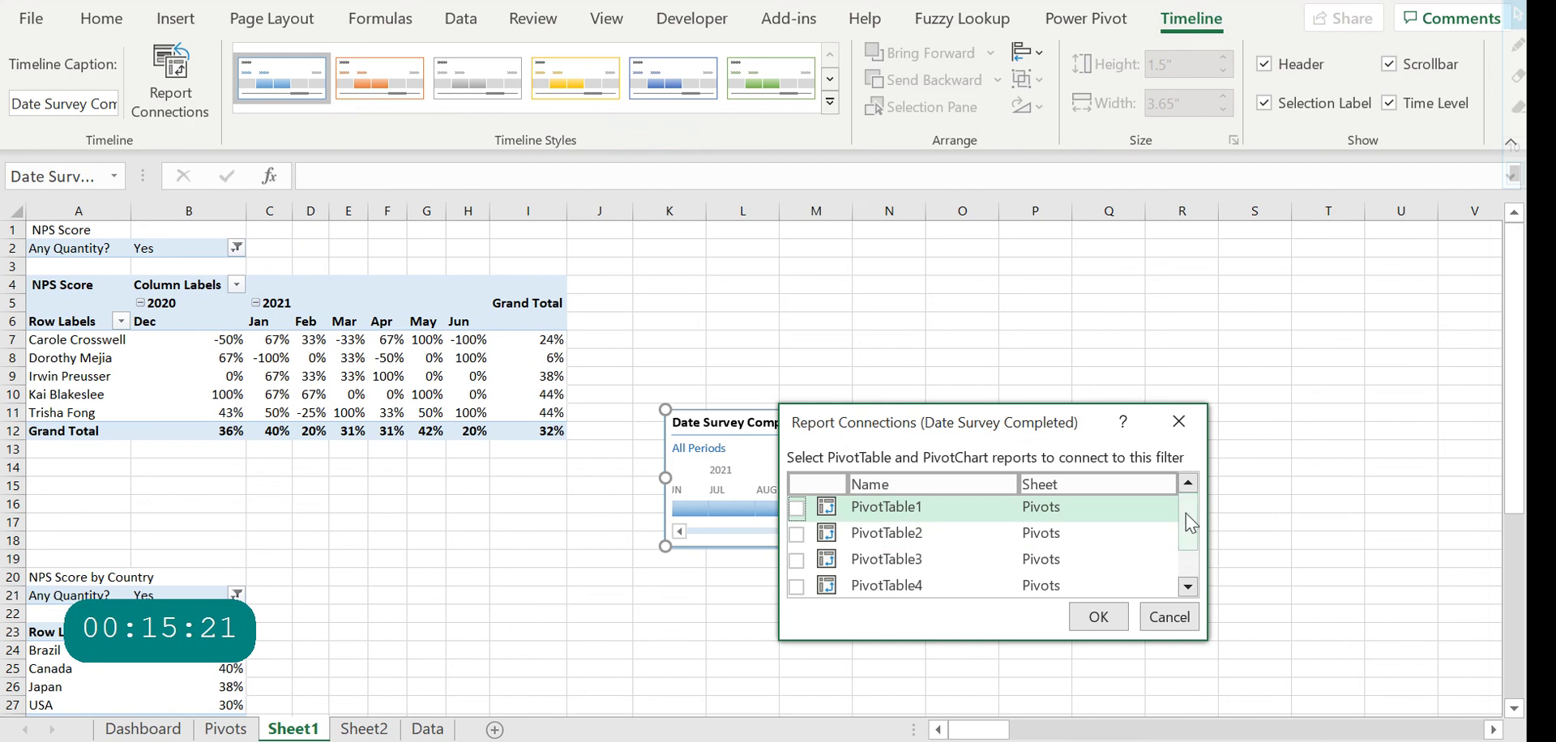
click(797, 583)
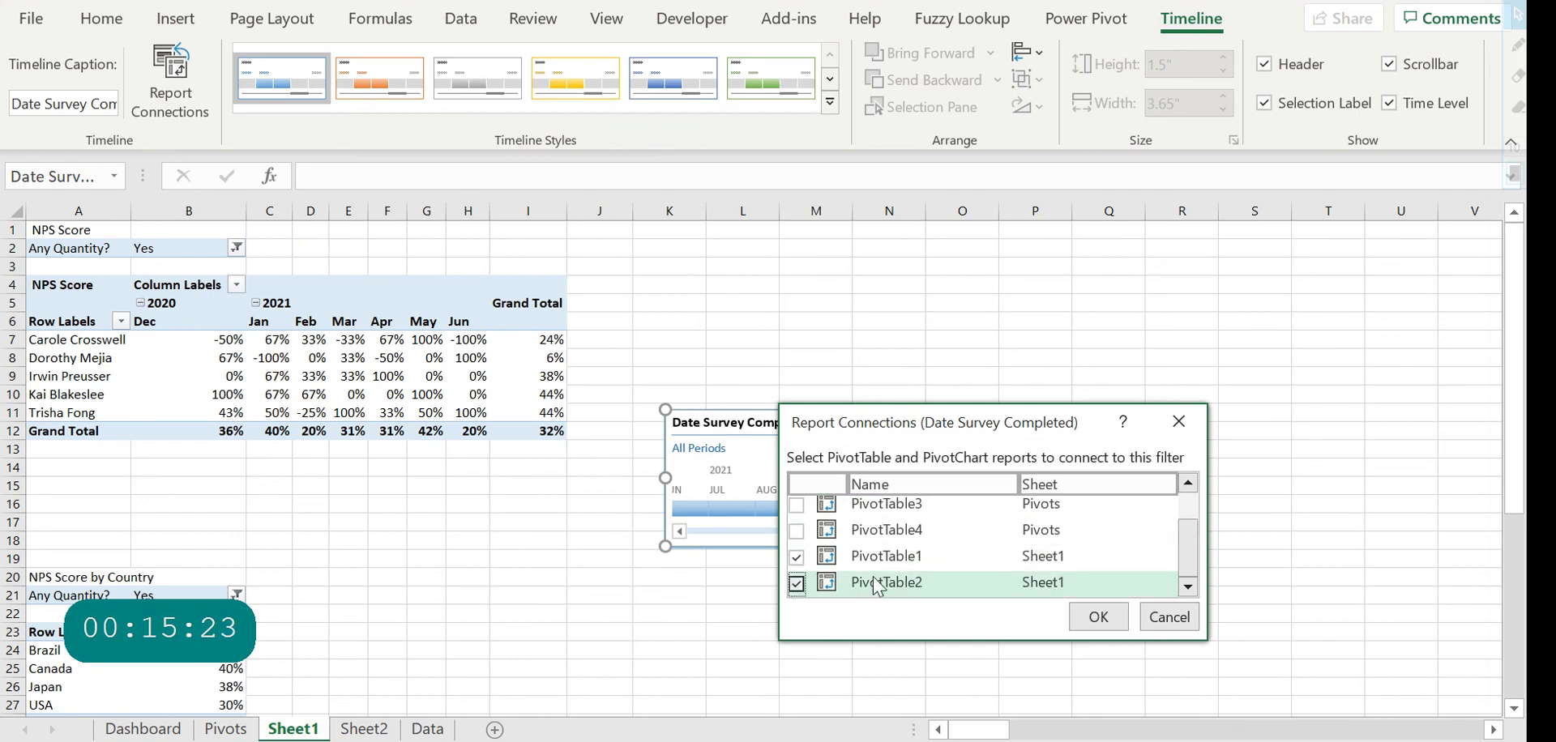
click(1099, 617)
key(Delete)
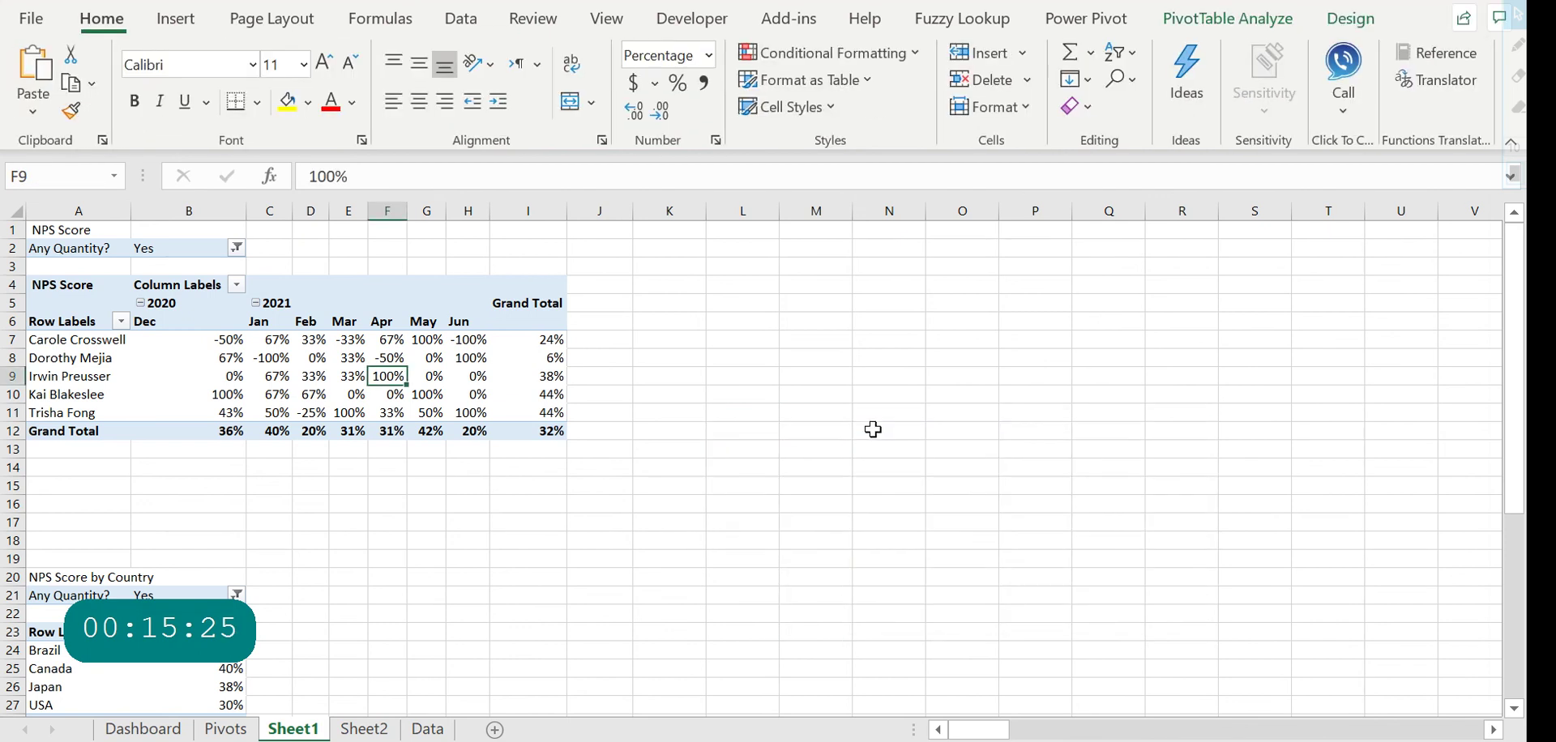
click(366, 729)
Paste the timeline under the Rep Level slicer, enlarge it and set its time level to YEARS
key(ctrl+v)
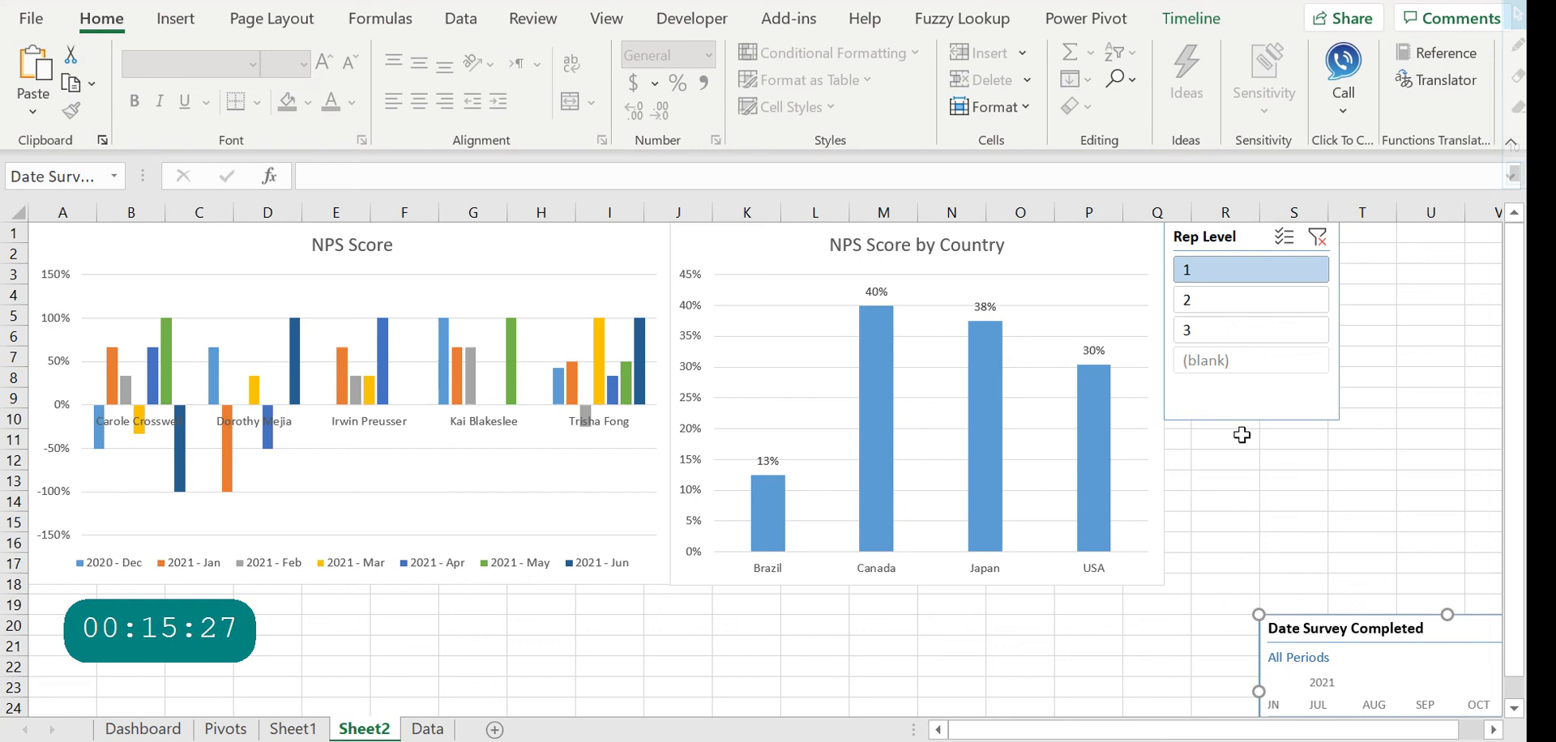
drag(1349, 632, 1299, 447)
drag(1425, 444, 1276, 430)
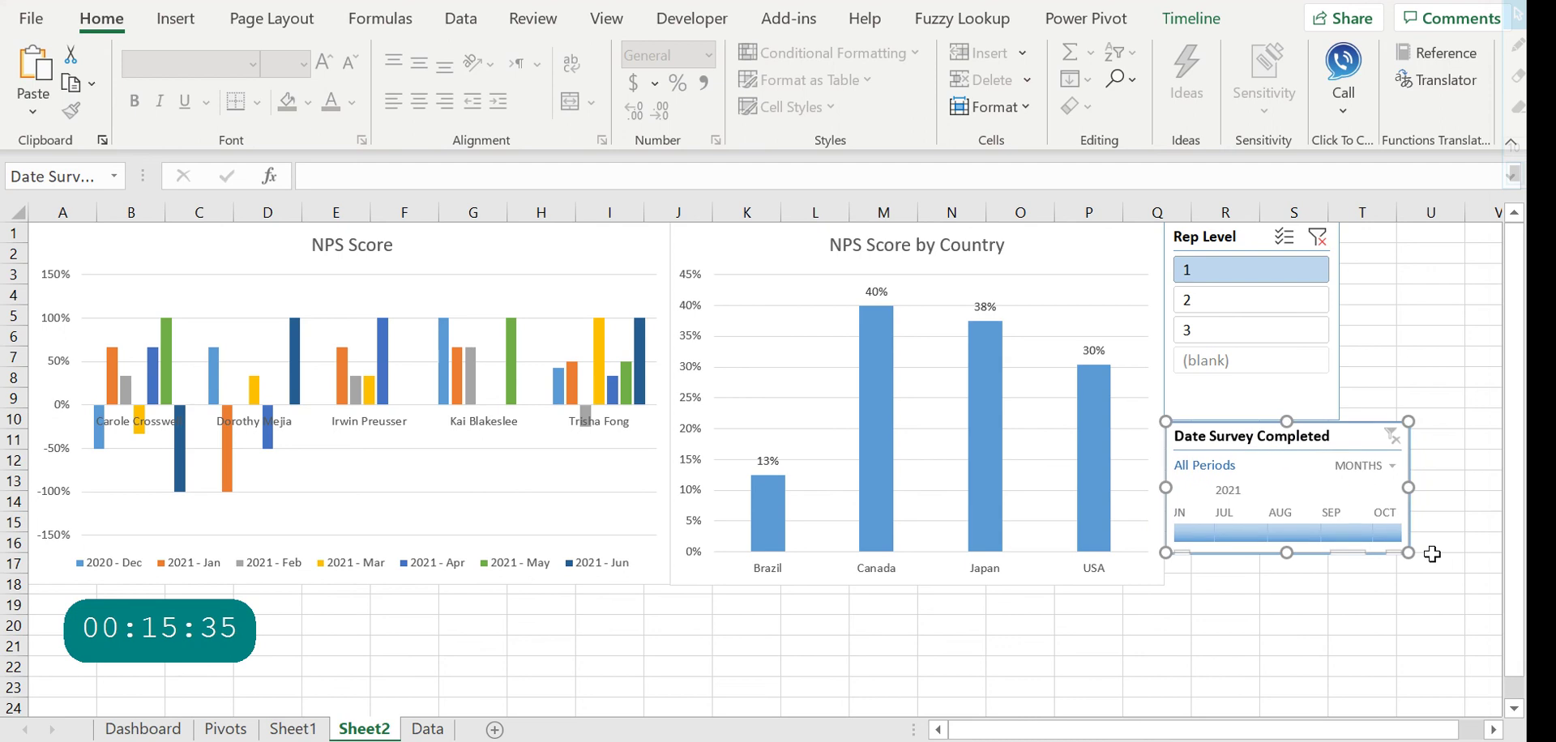
drag(1408, 552, 1450, 582)
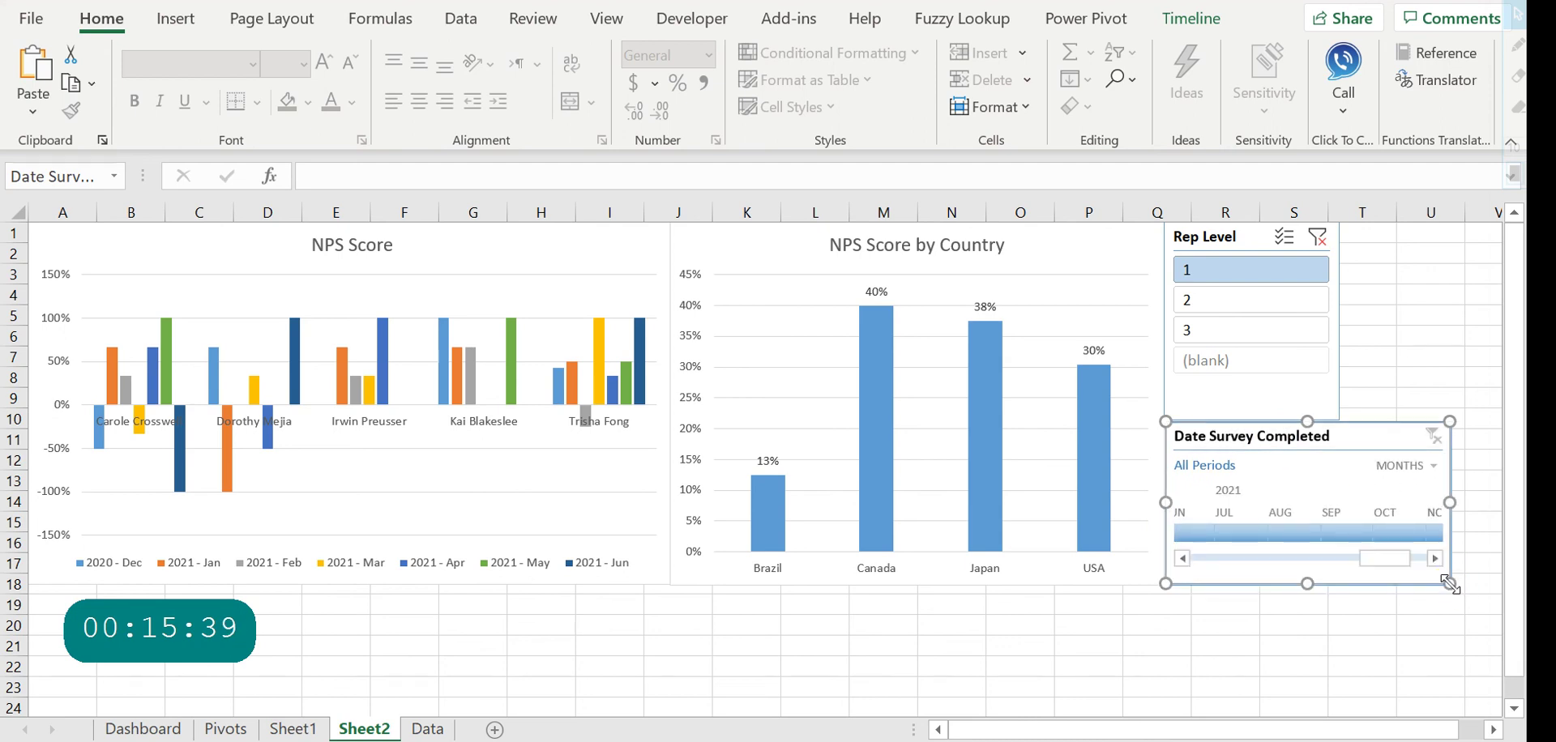
click(1139, 647)
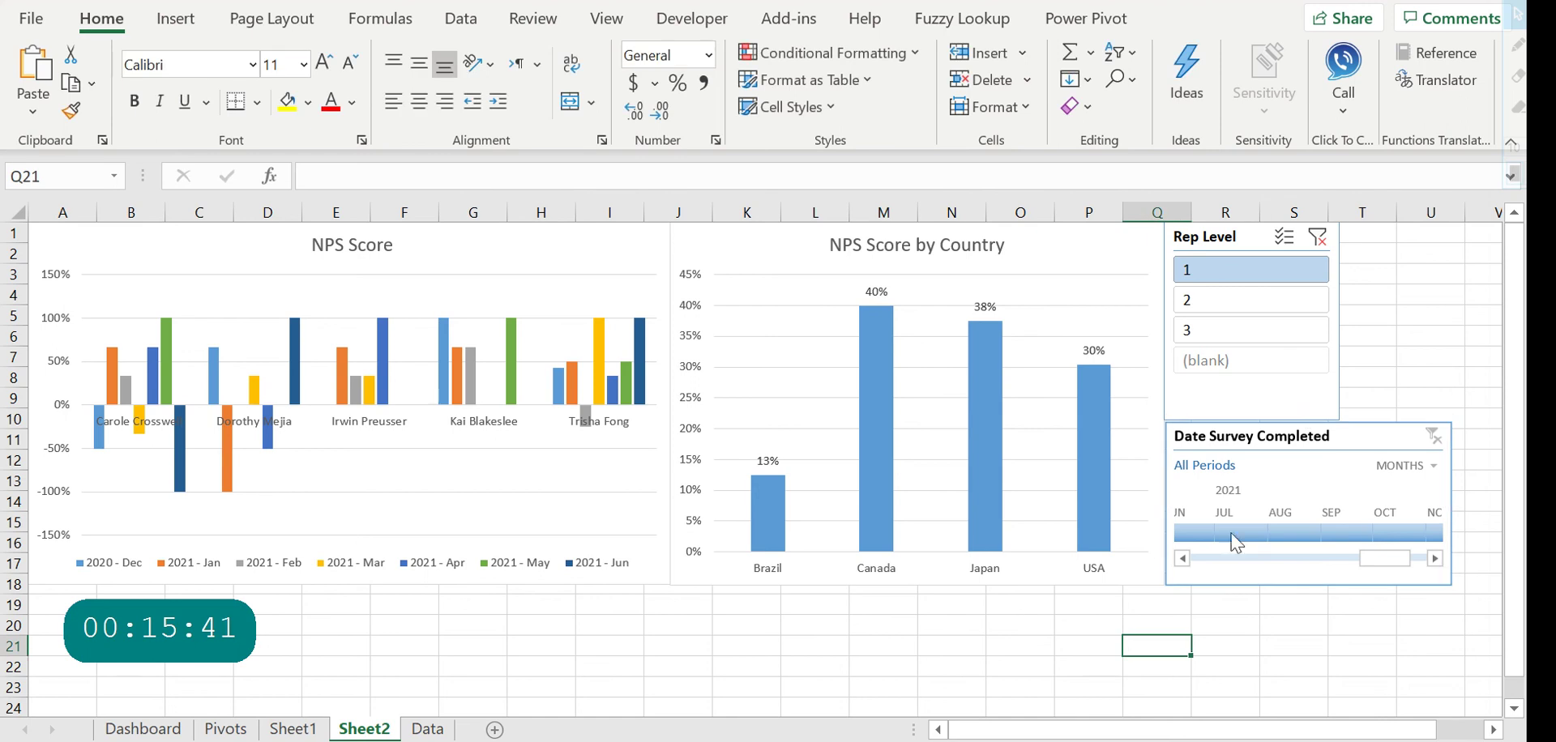
click(1409, 466)
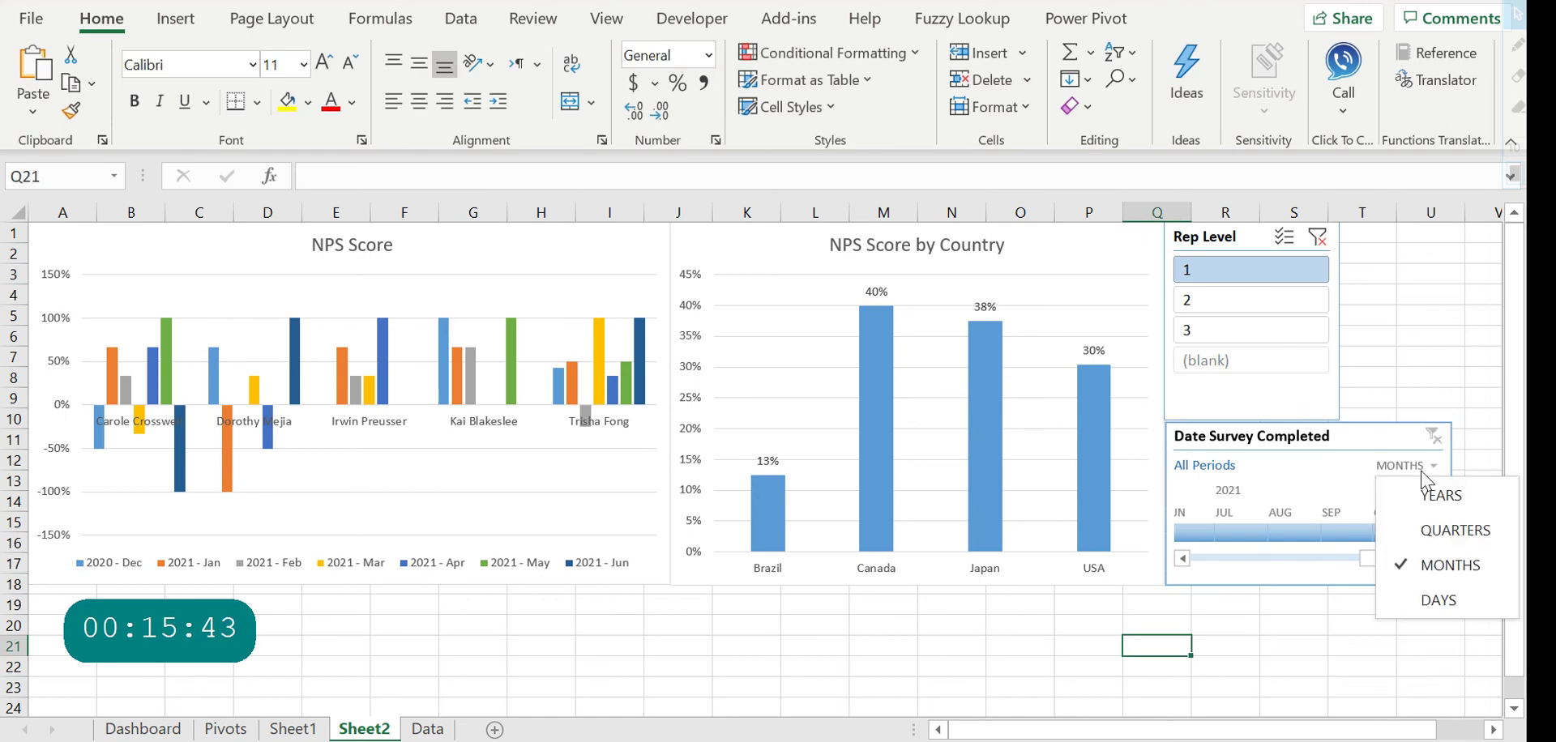
click(1477, 499)
Filter to 2020, then duplicate the timeline below it and set the copy to MONTHS
click(1199, 528)
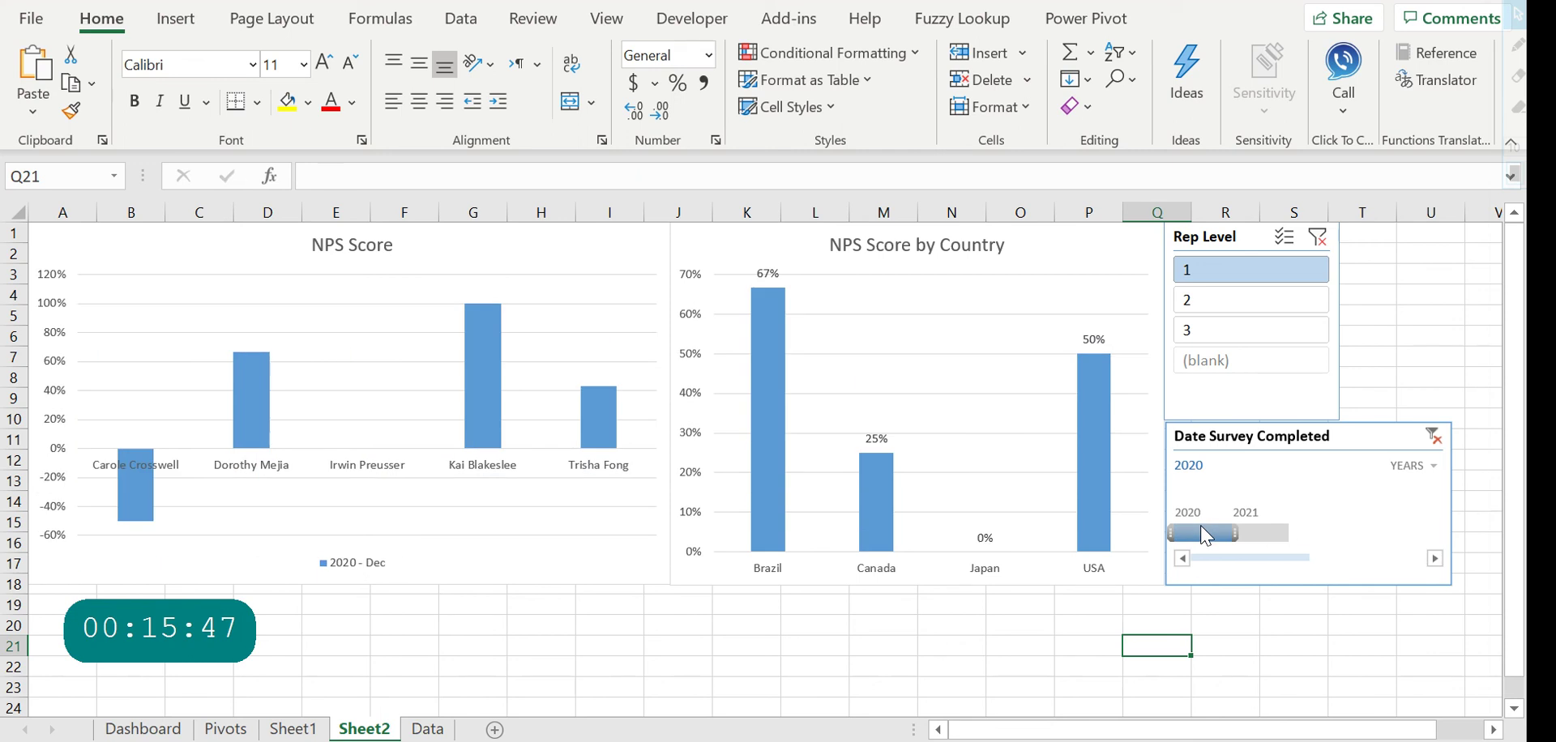
click(1353, 442)
key(ctrl+c)
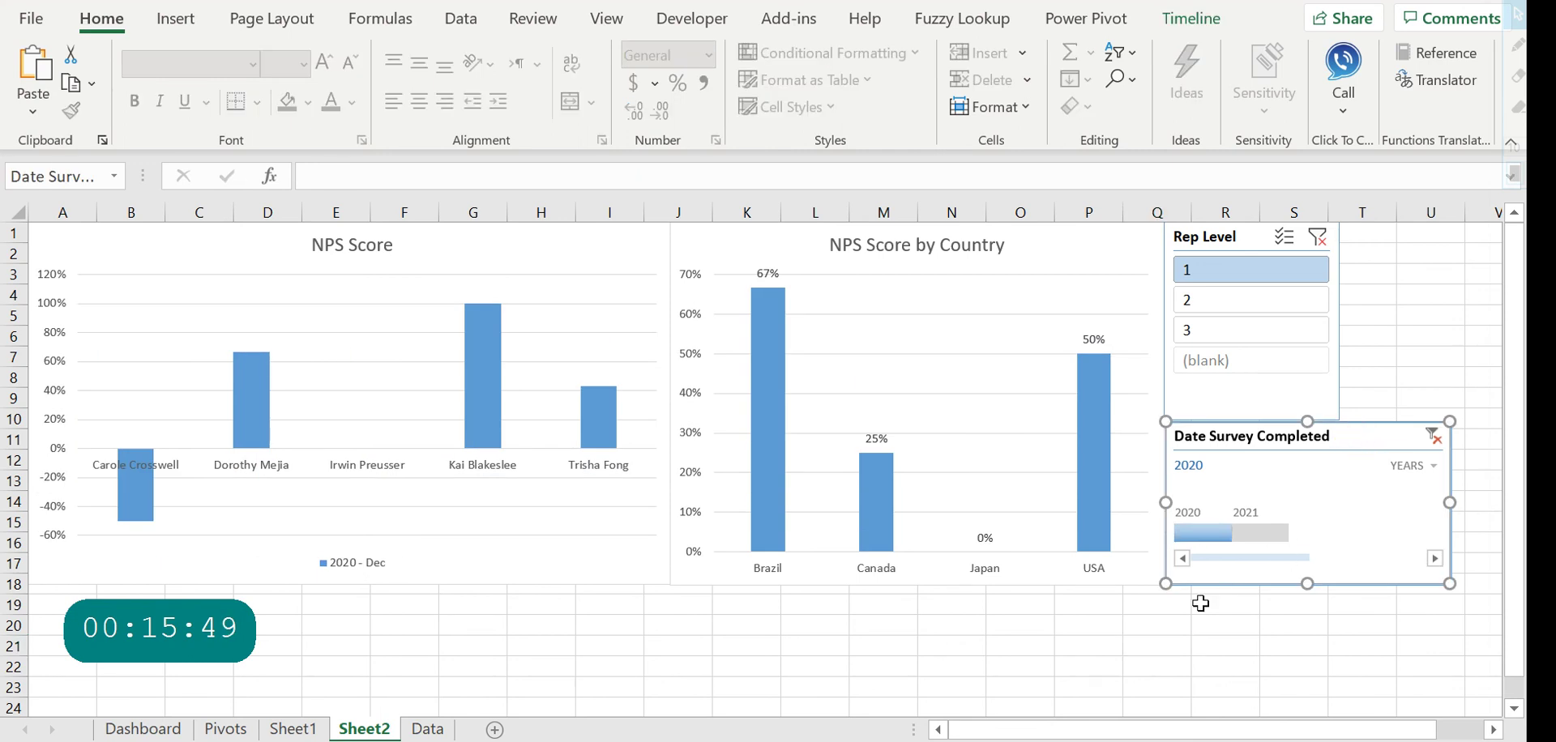
click(1198, 597)
key(ctrl+v)
click(1258, 607)
drag(1258, 608, 1235, 600)
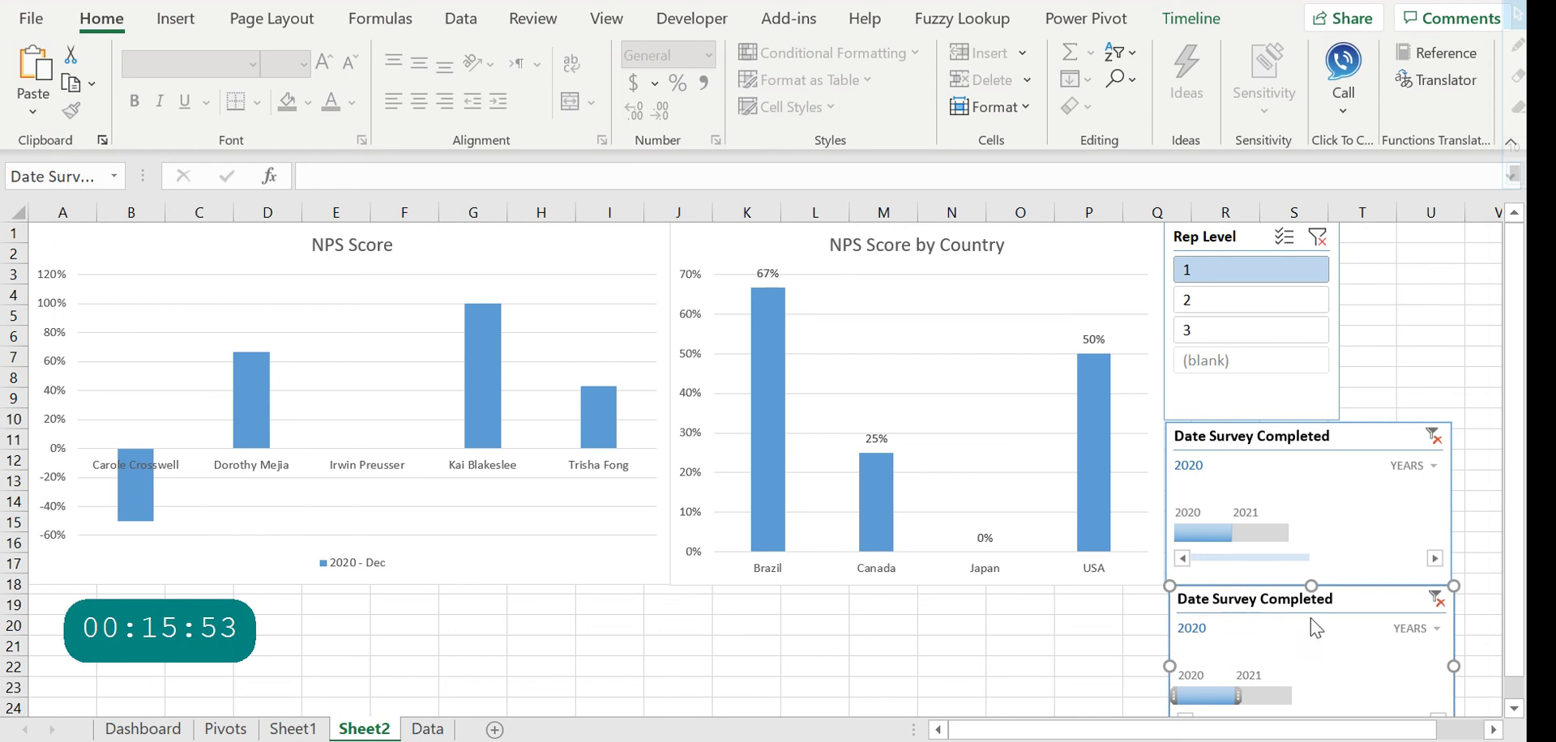
click(1416, 630)
click(1450, 554)
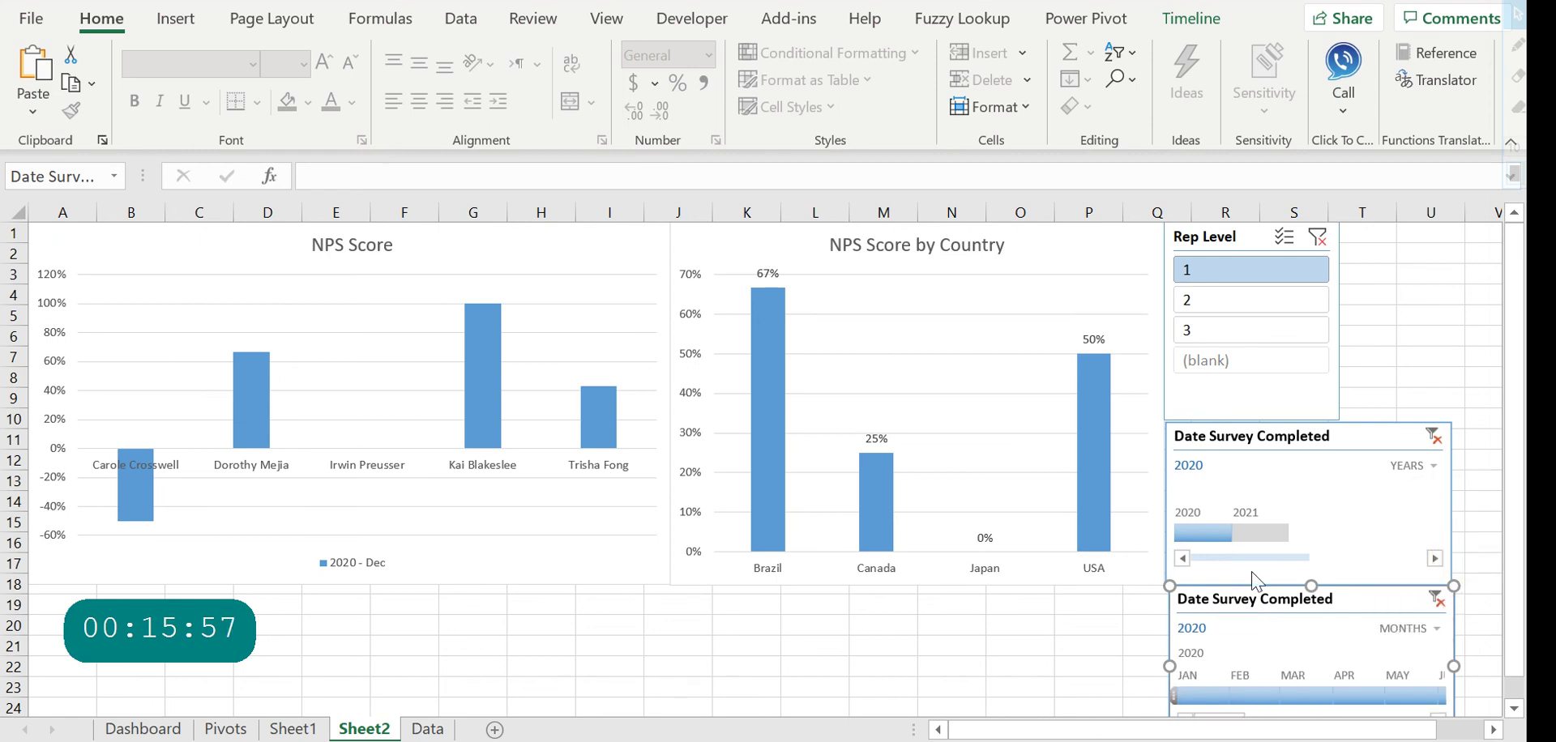
Filter both charts to April 2021 and test Rep Level slicer levels 1, 2 and 3
click(1267, 536)
click(1222, 699)
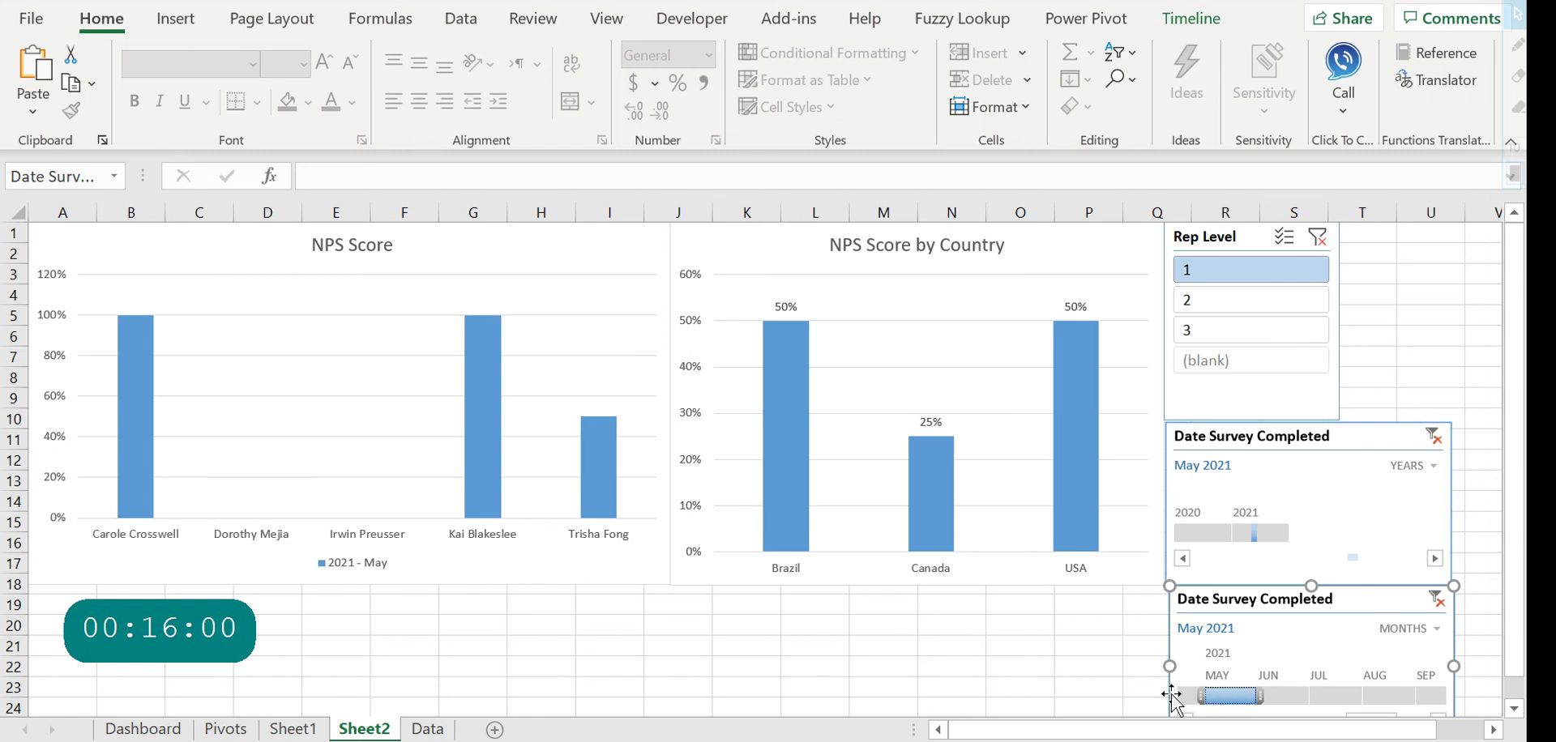
click(1187, 694)
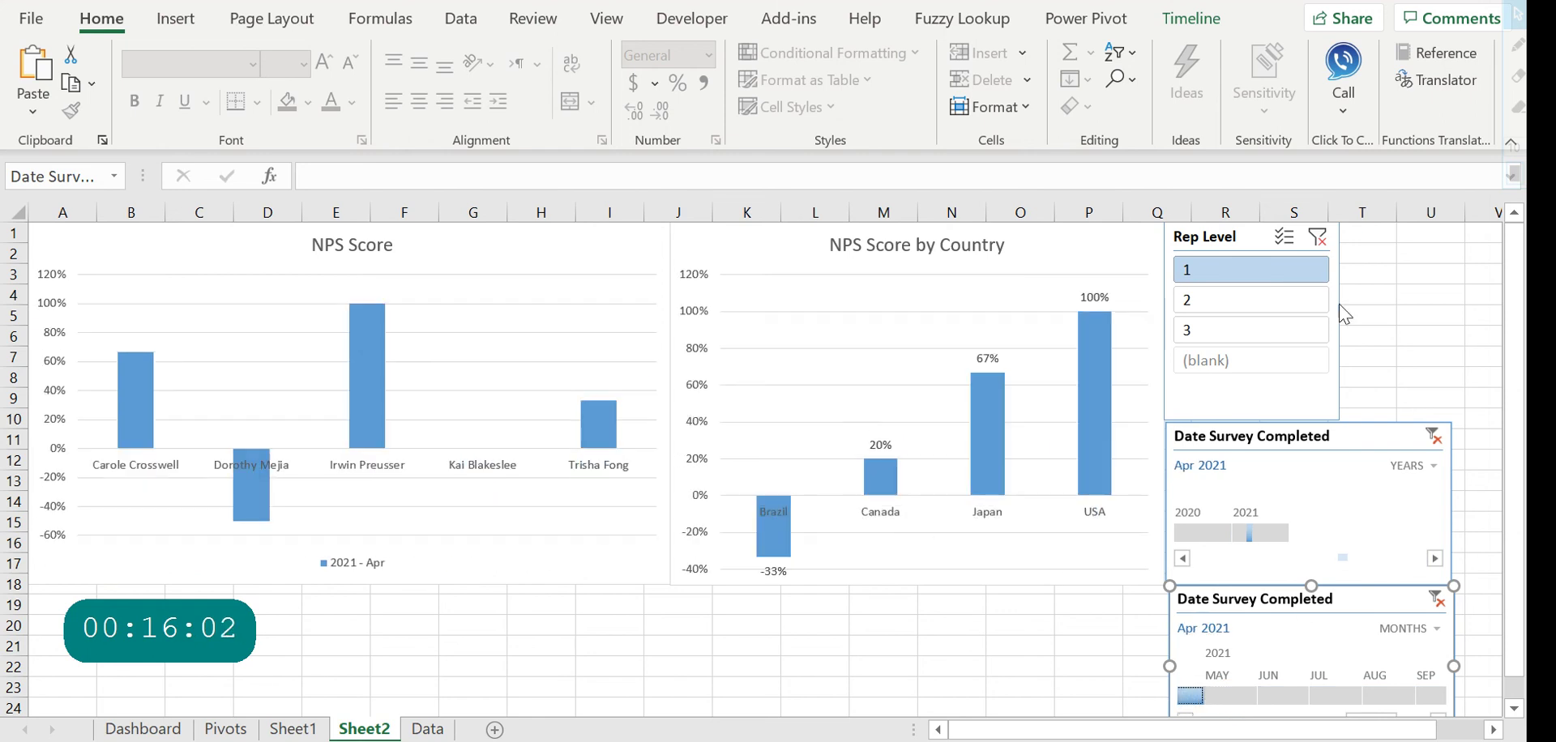
click(1320, 237)
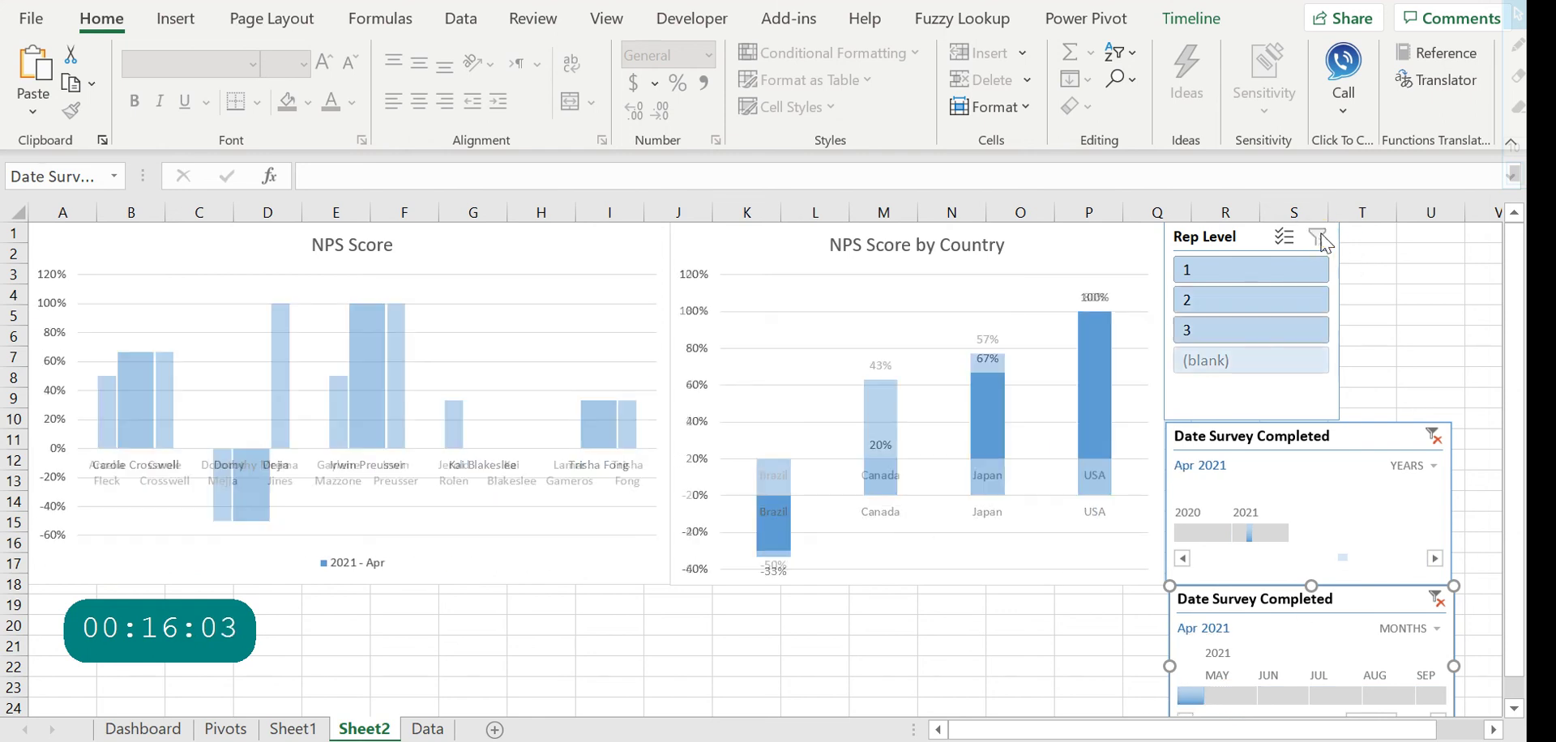
click(1262, 300)
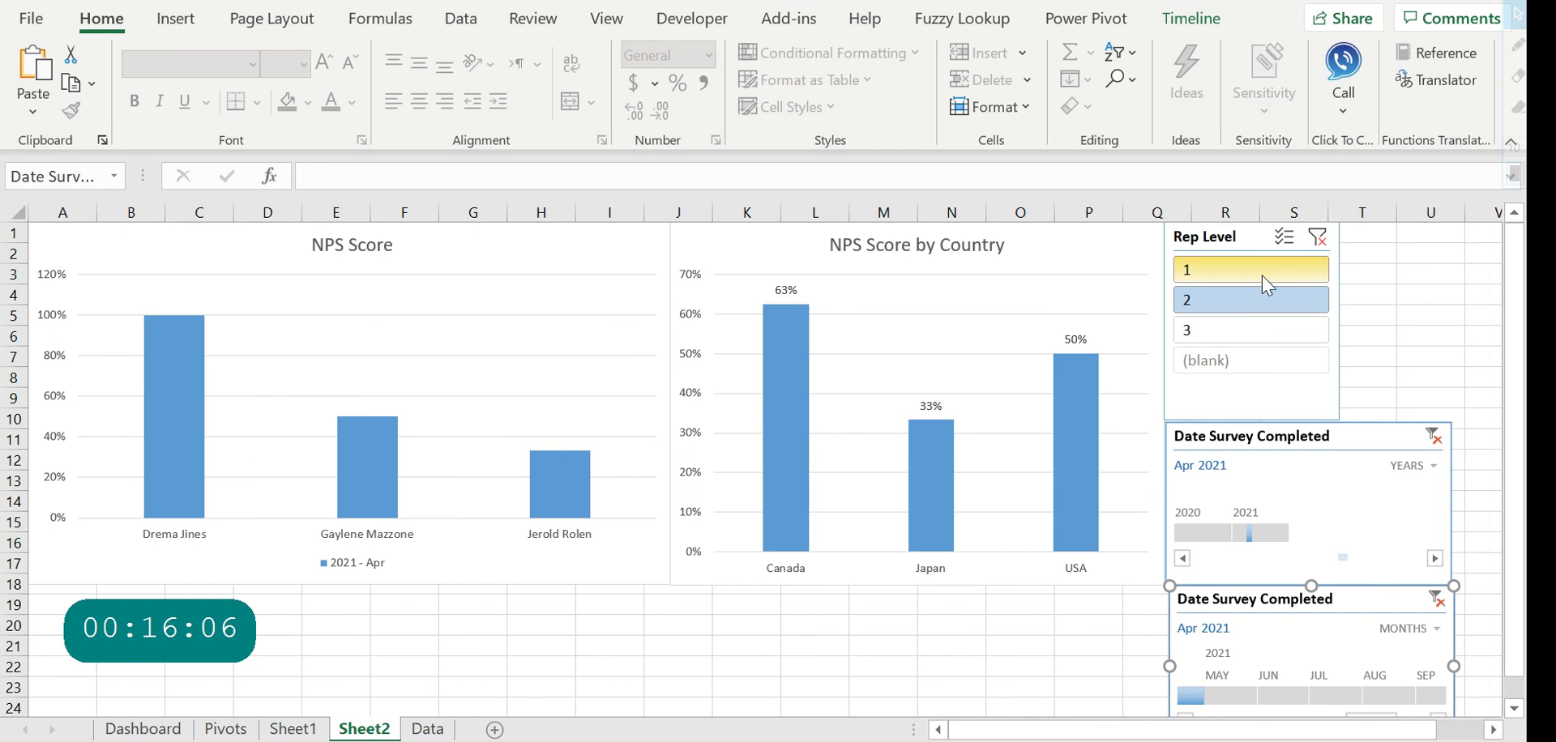
click(1264, 267)
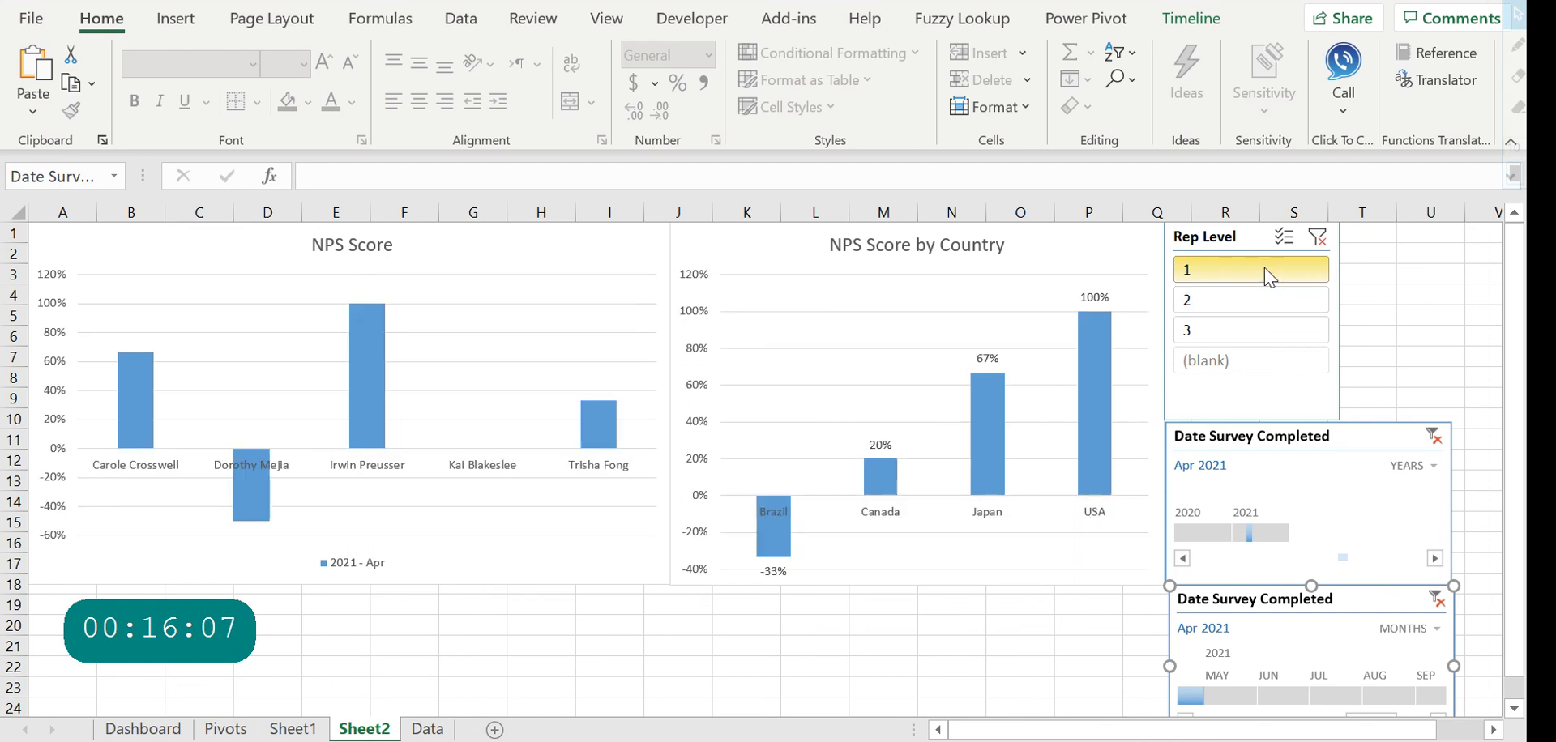
ctrl+click(1272, 326)
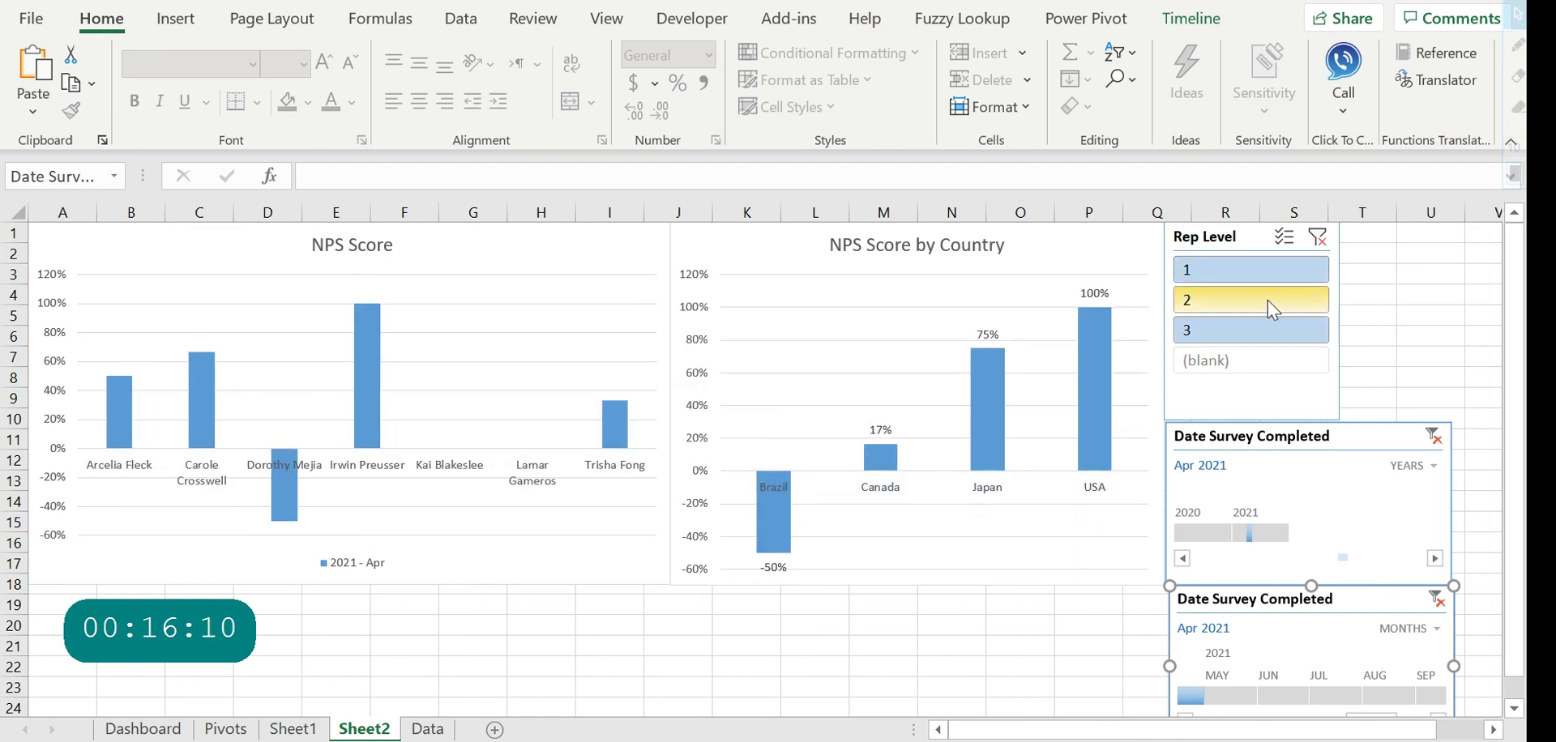
Reset the Rep Level slicer so levels 1, 2 and 3 are all included for April 2021
click(1318, 239)
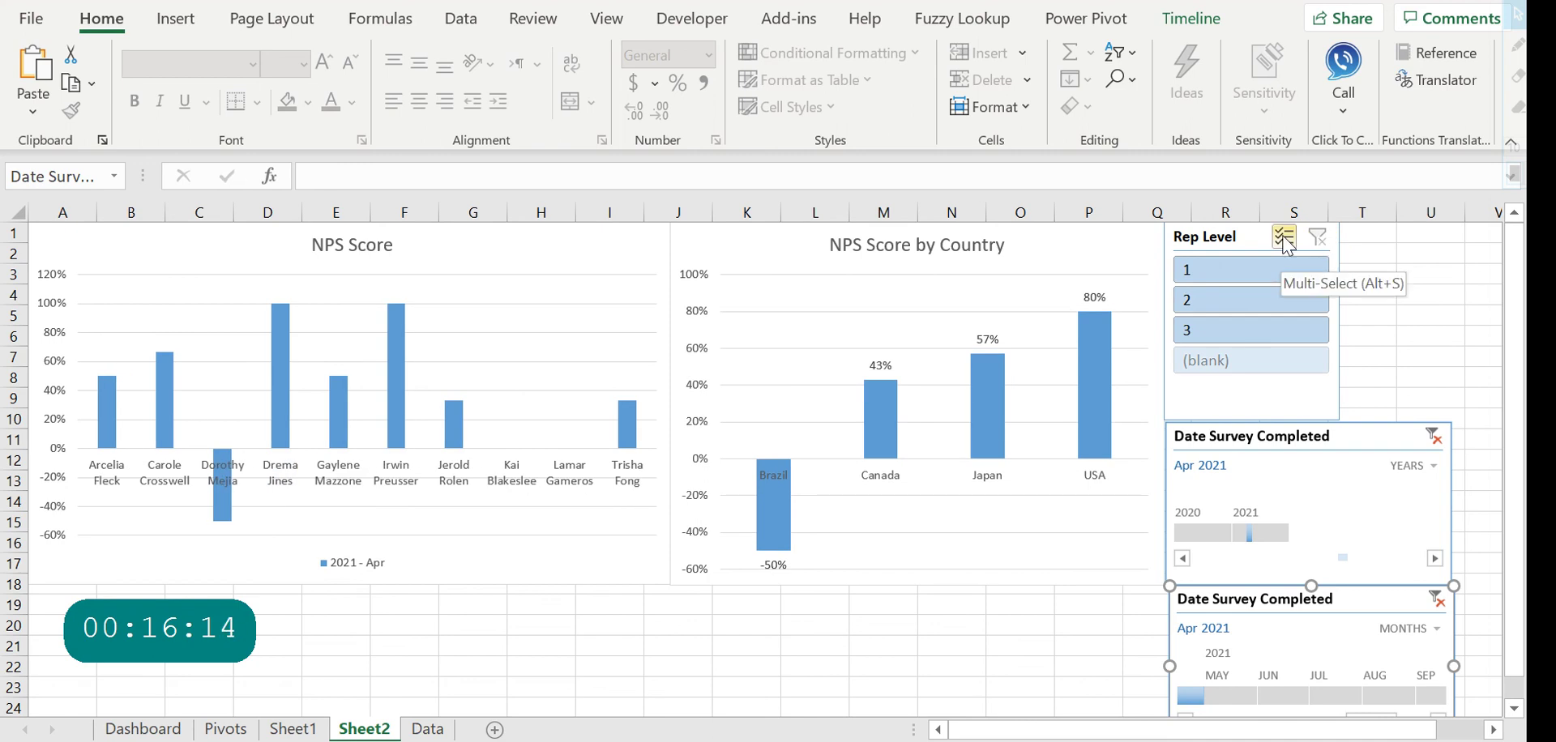
click(1284, 239)
click(1264, 300)
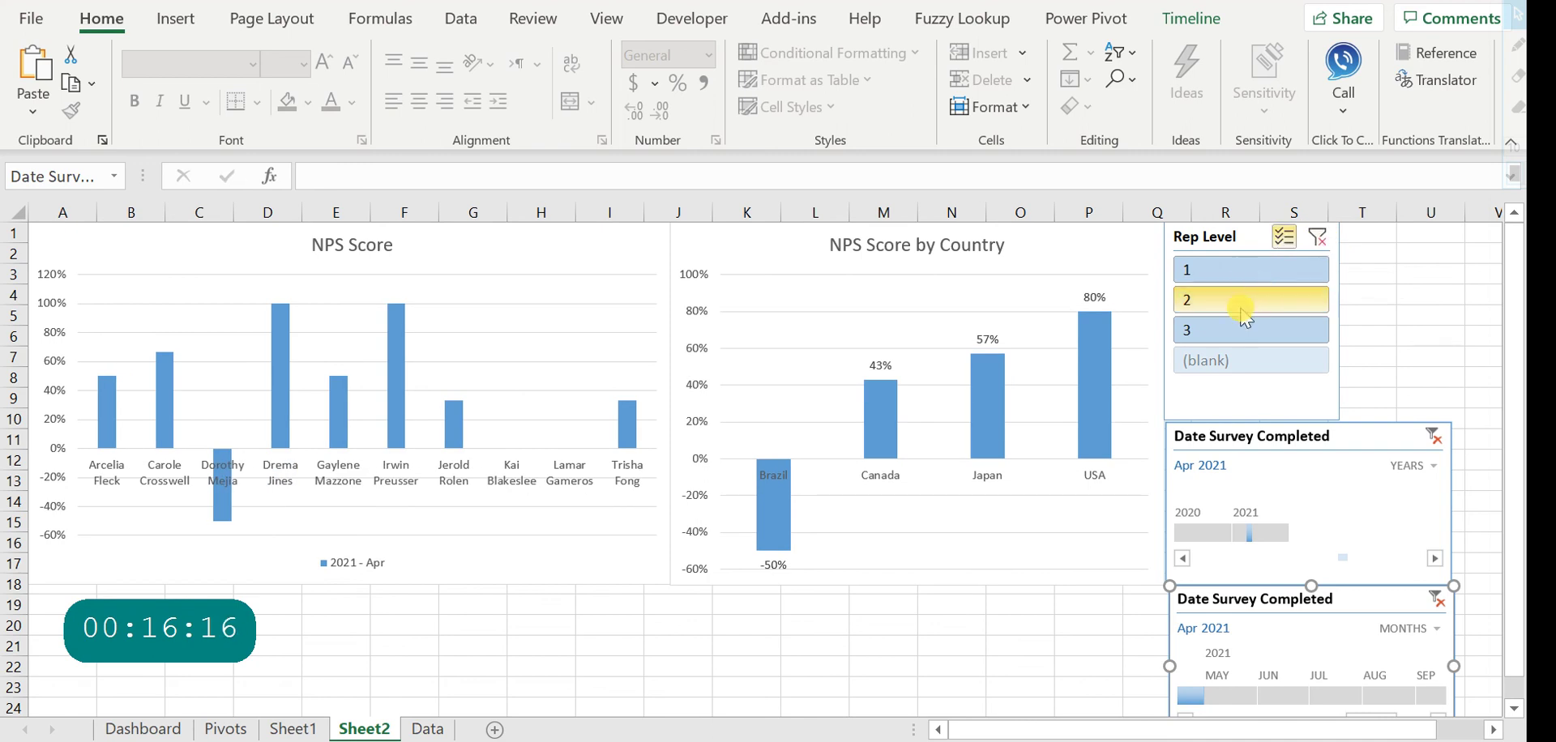
click(1260, 330)
click(1242, 294)
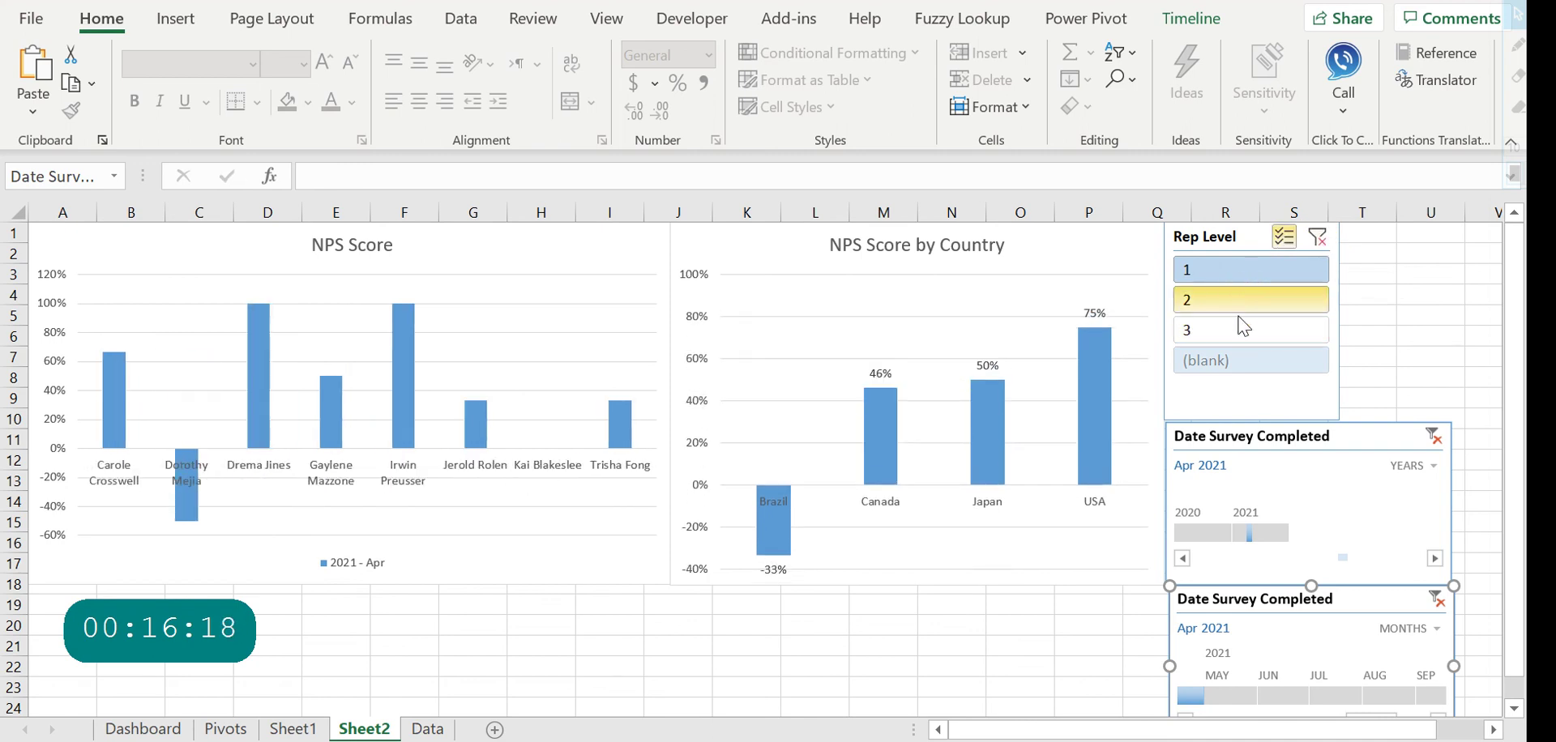
click(1248, 330)
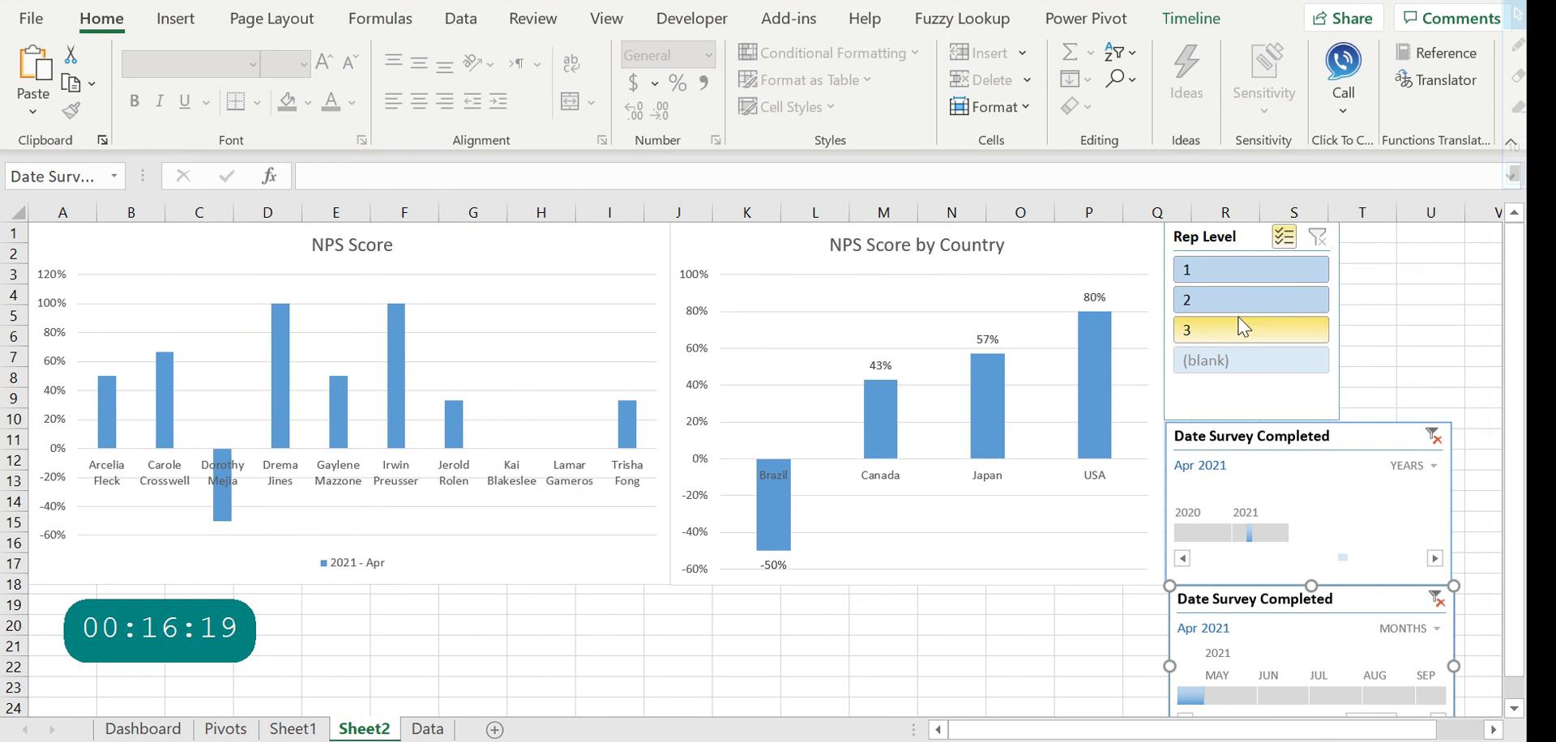
click(1286, 239)
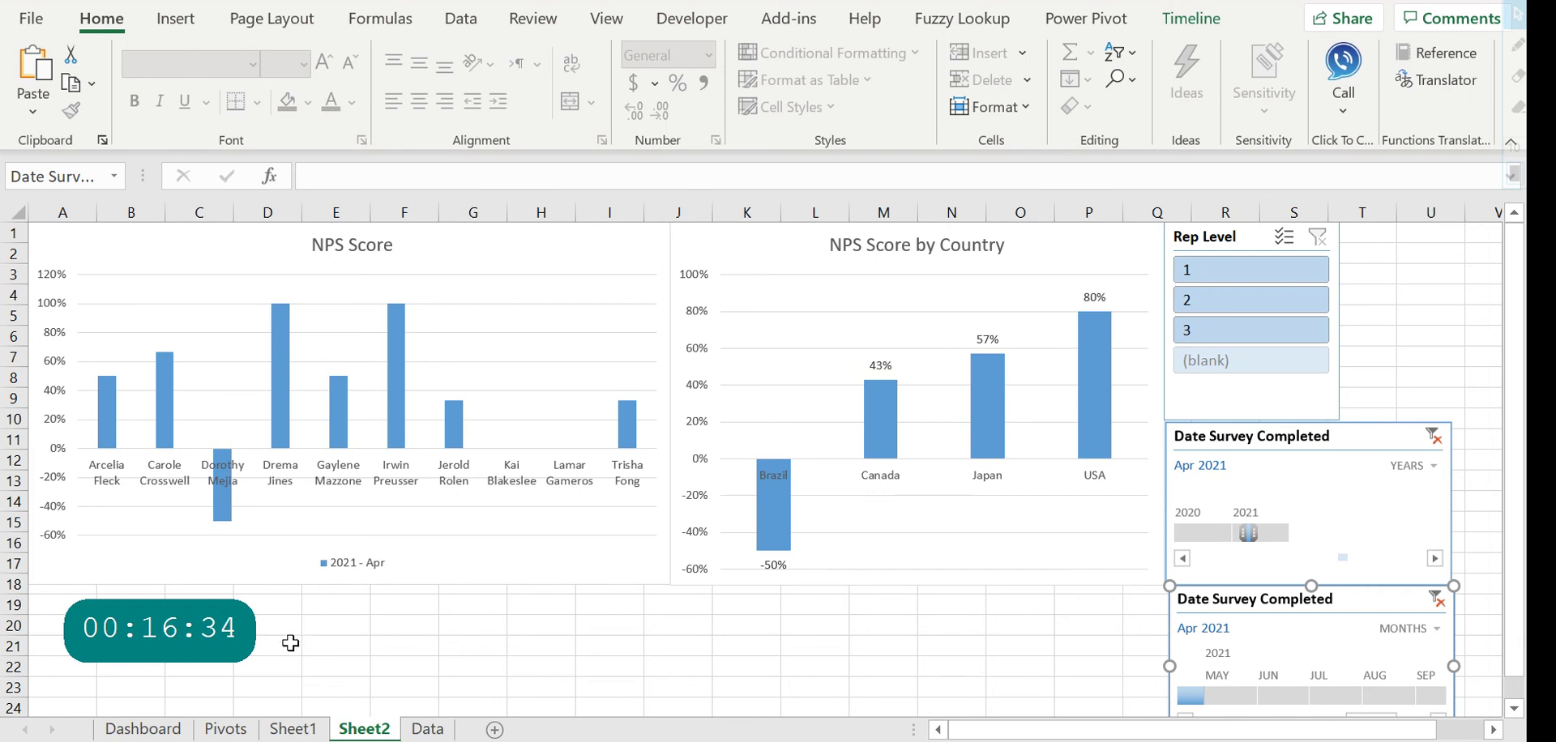
click(140, 728)
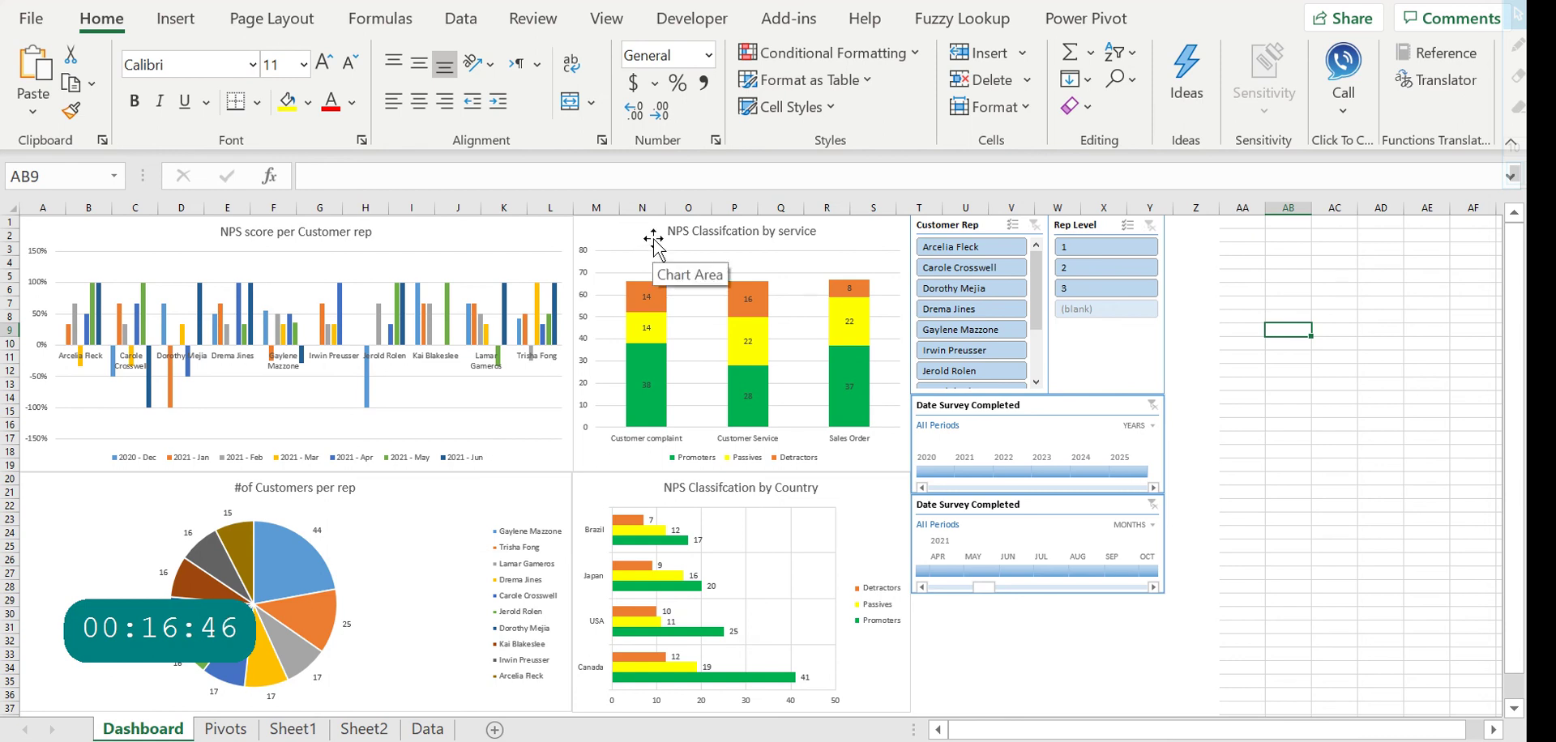
click(293, 728)
click(141, 399)
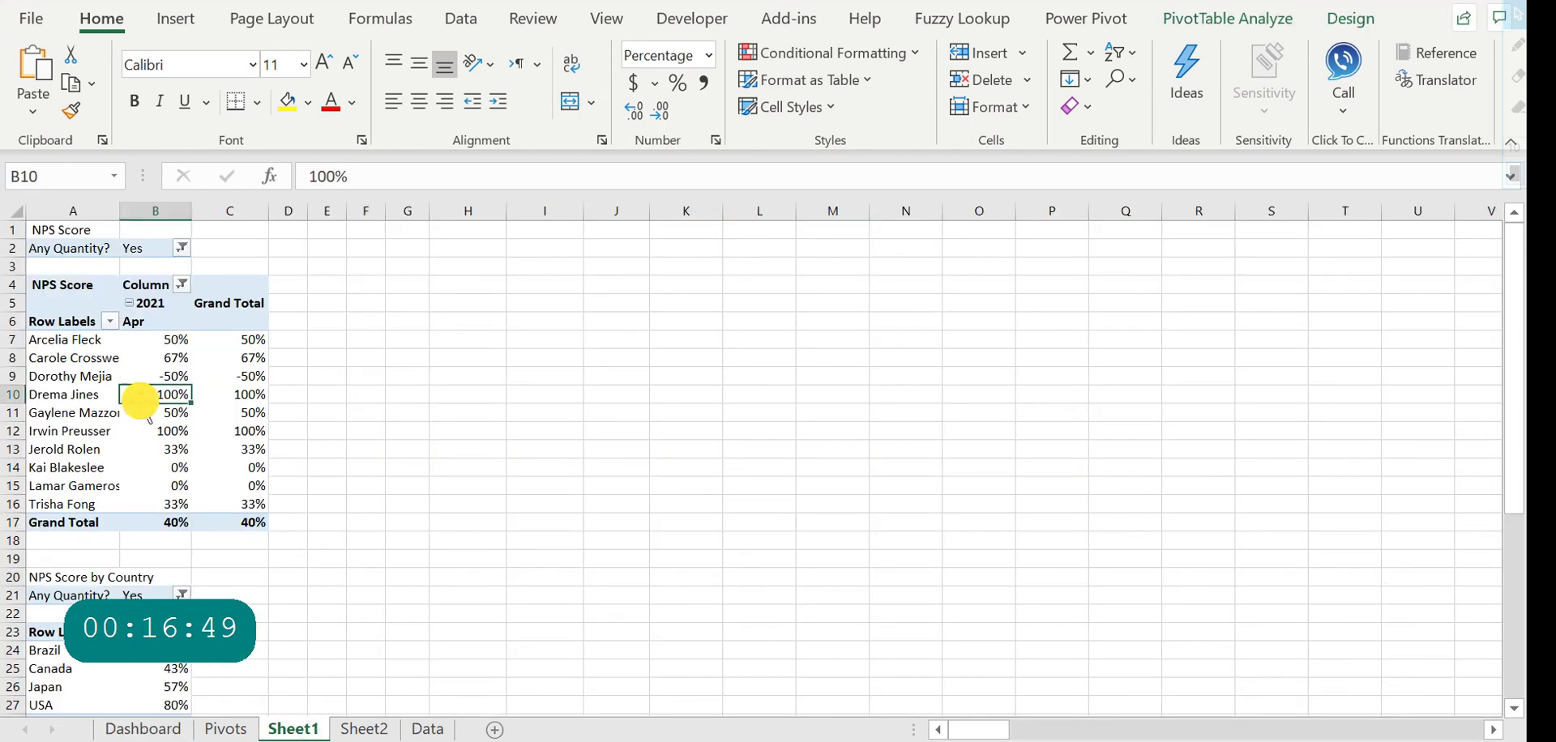
click(375, 728)
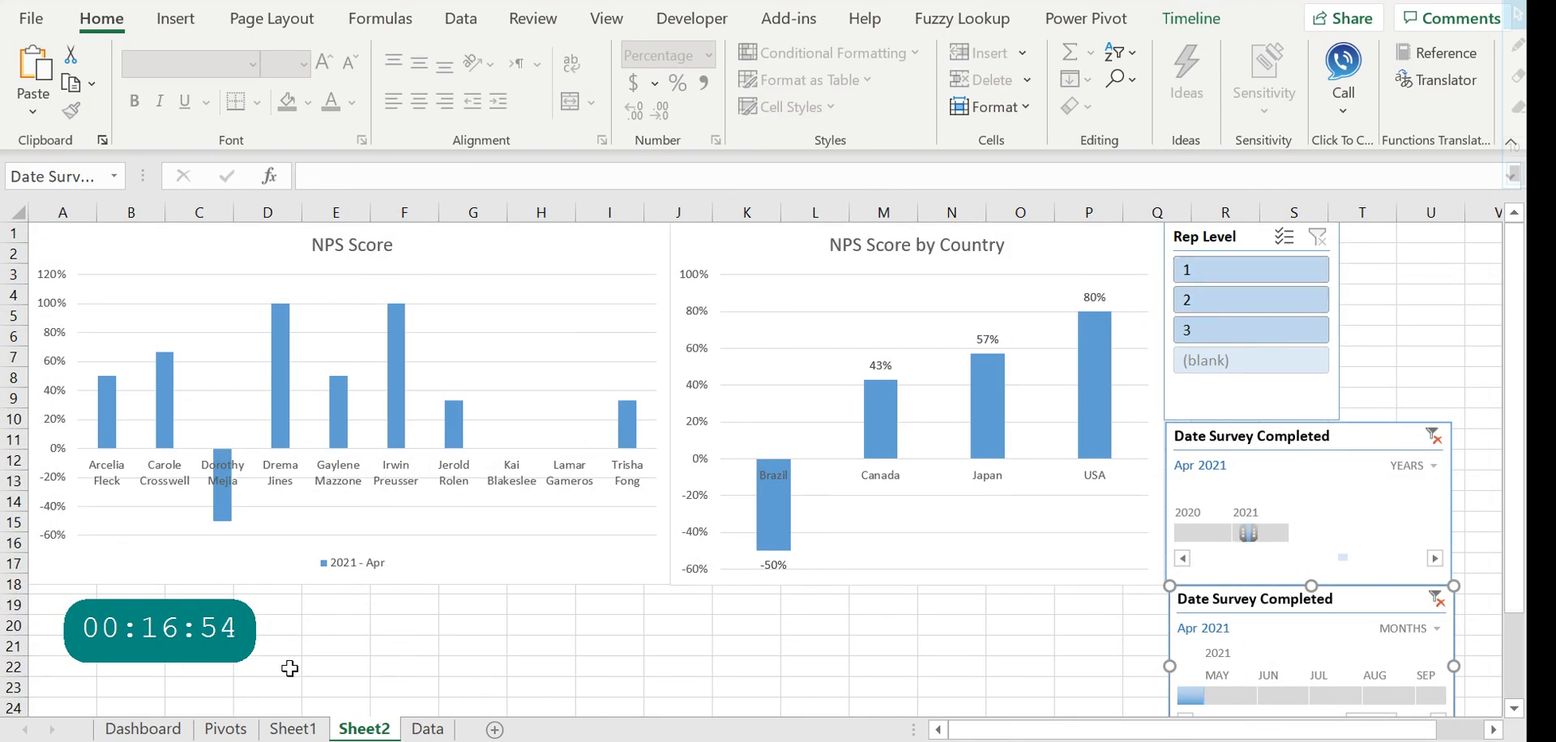
click(171, 727)
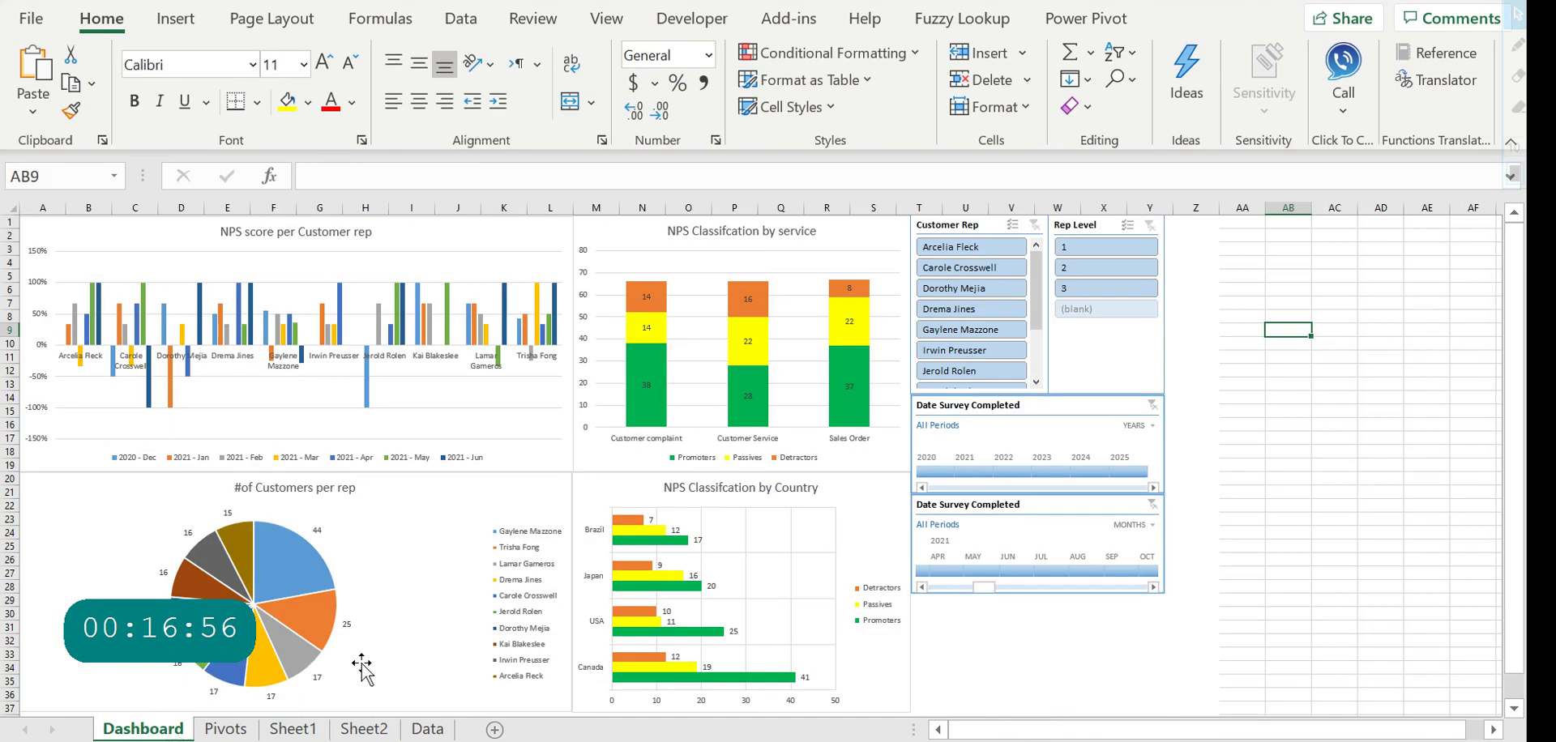
On the Data sheet, copy the last six survey records, rows 195–200
click(423, 734)
click(328, 632)
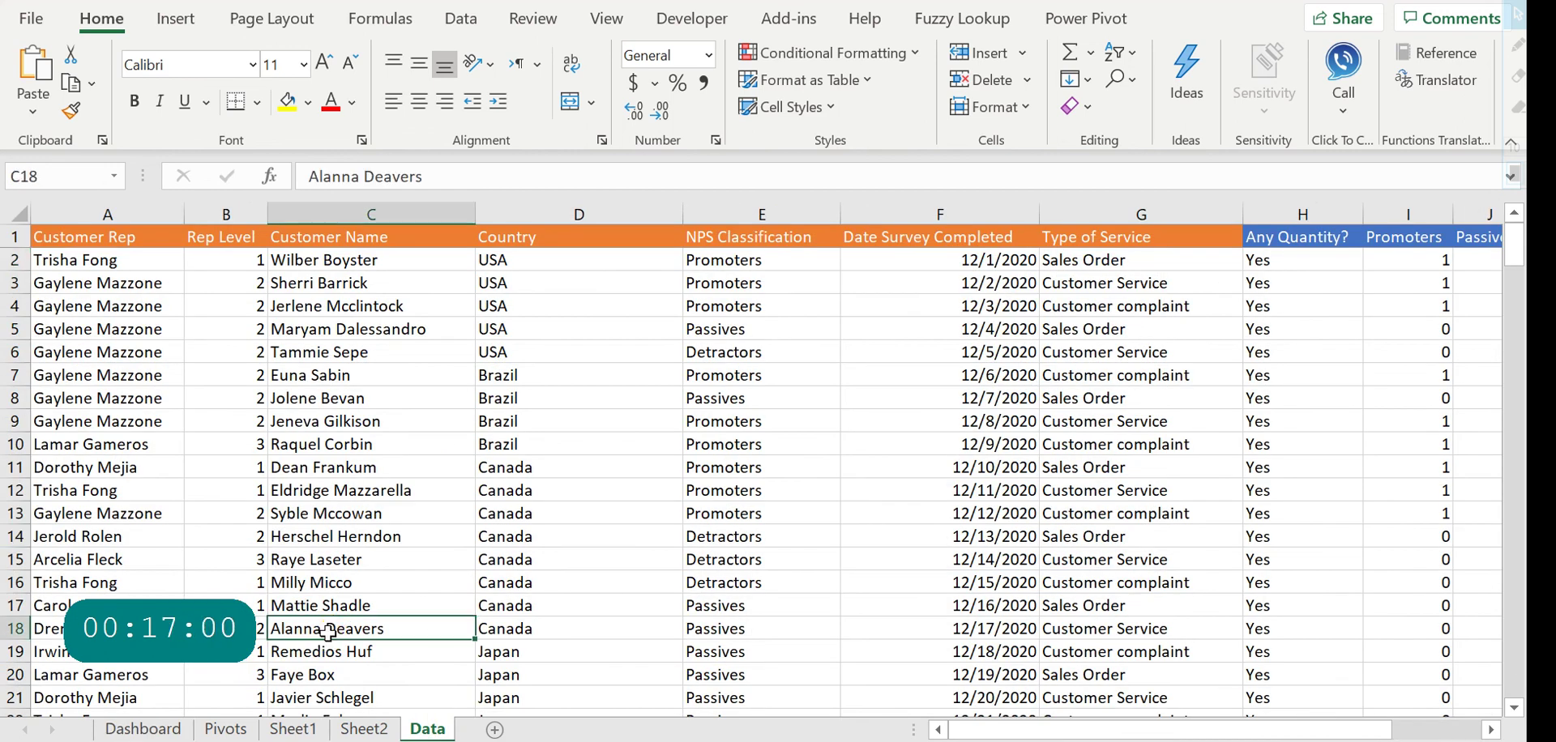
click(228, 629)
click(1162, 658)
click(1165, 669)
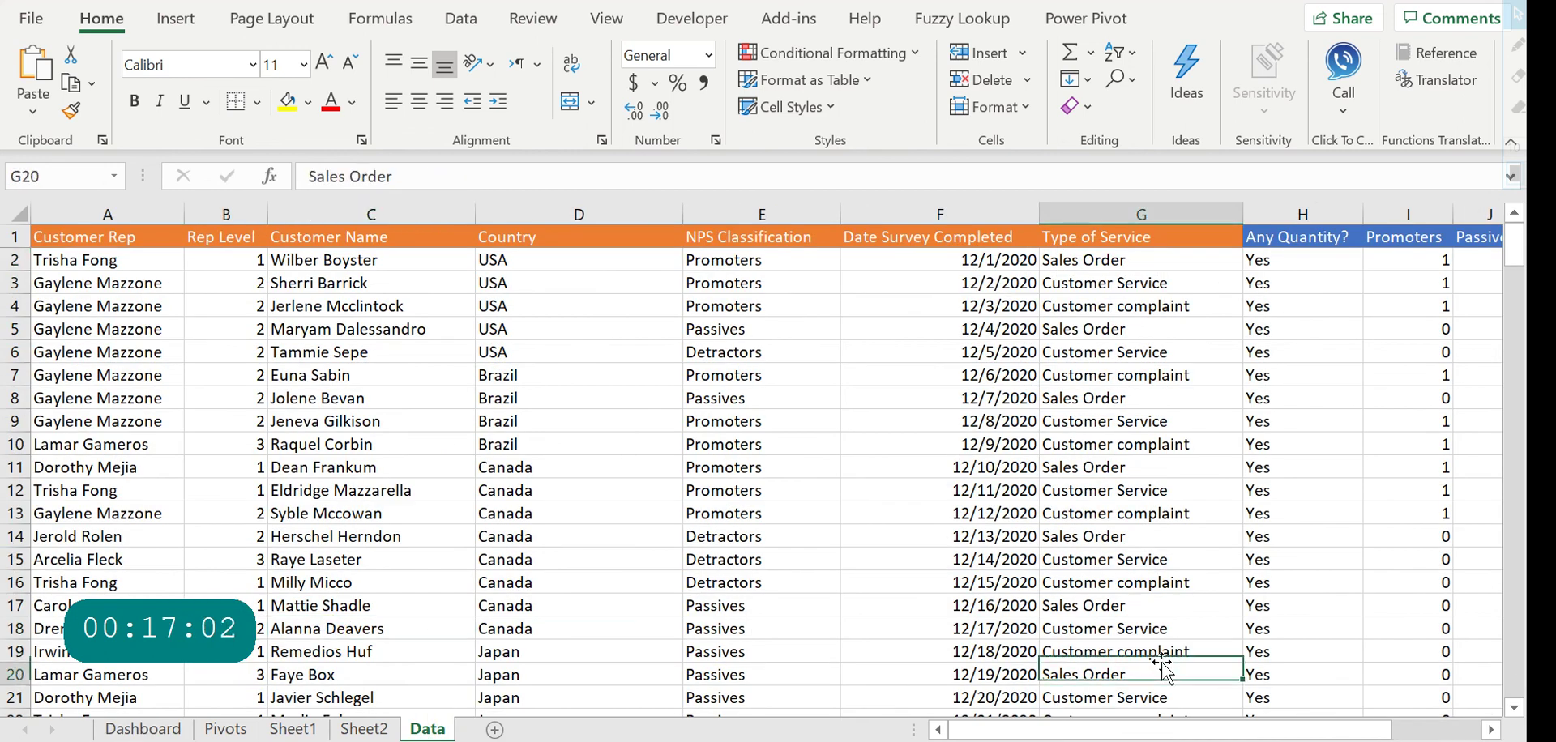
key(Down)
key(Down)
key(Down)
key(Down)
key(ctrl+shift+Down)
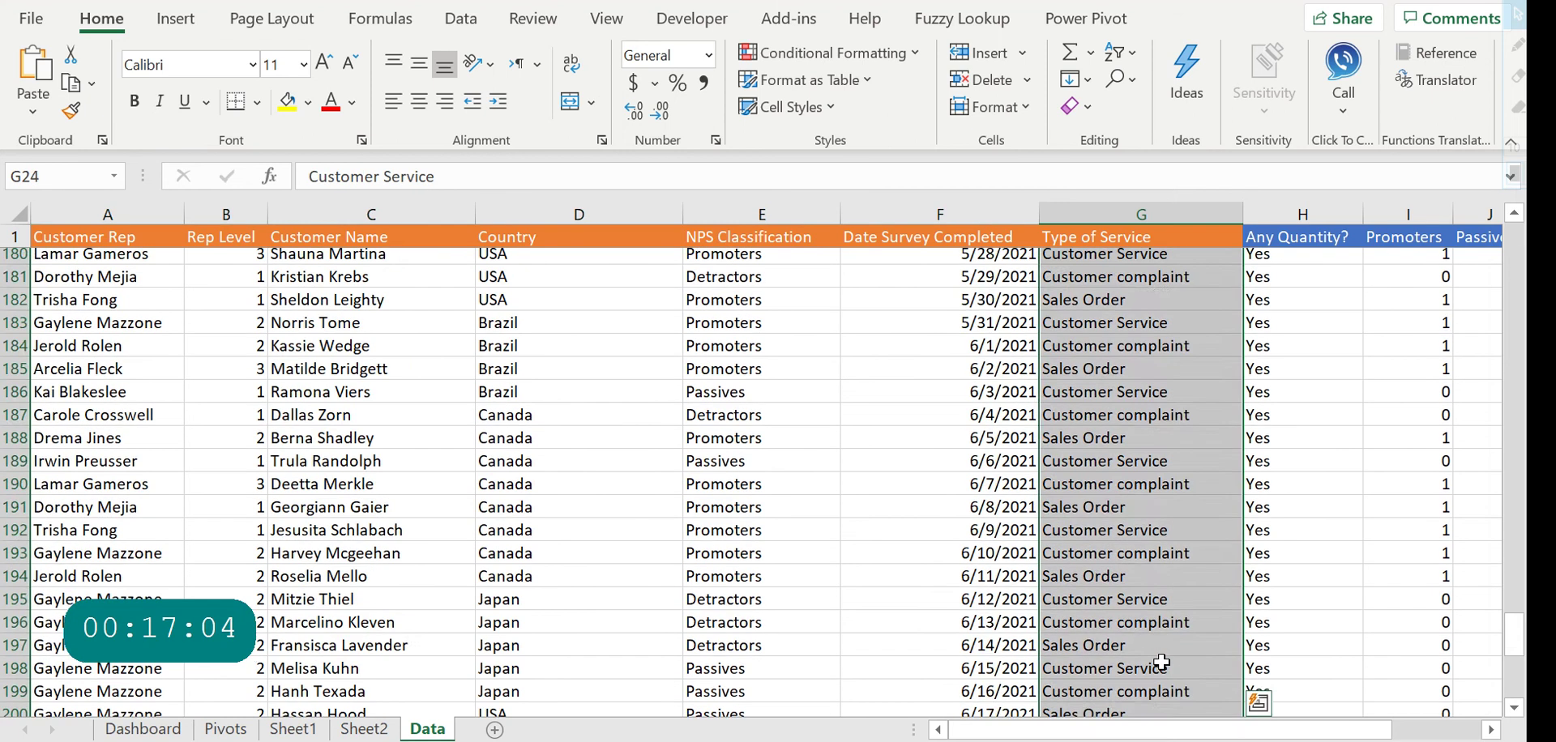
click(1151, 652)
drag(1108, 578, 144, 702)
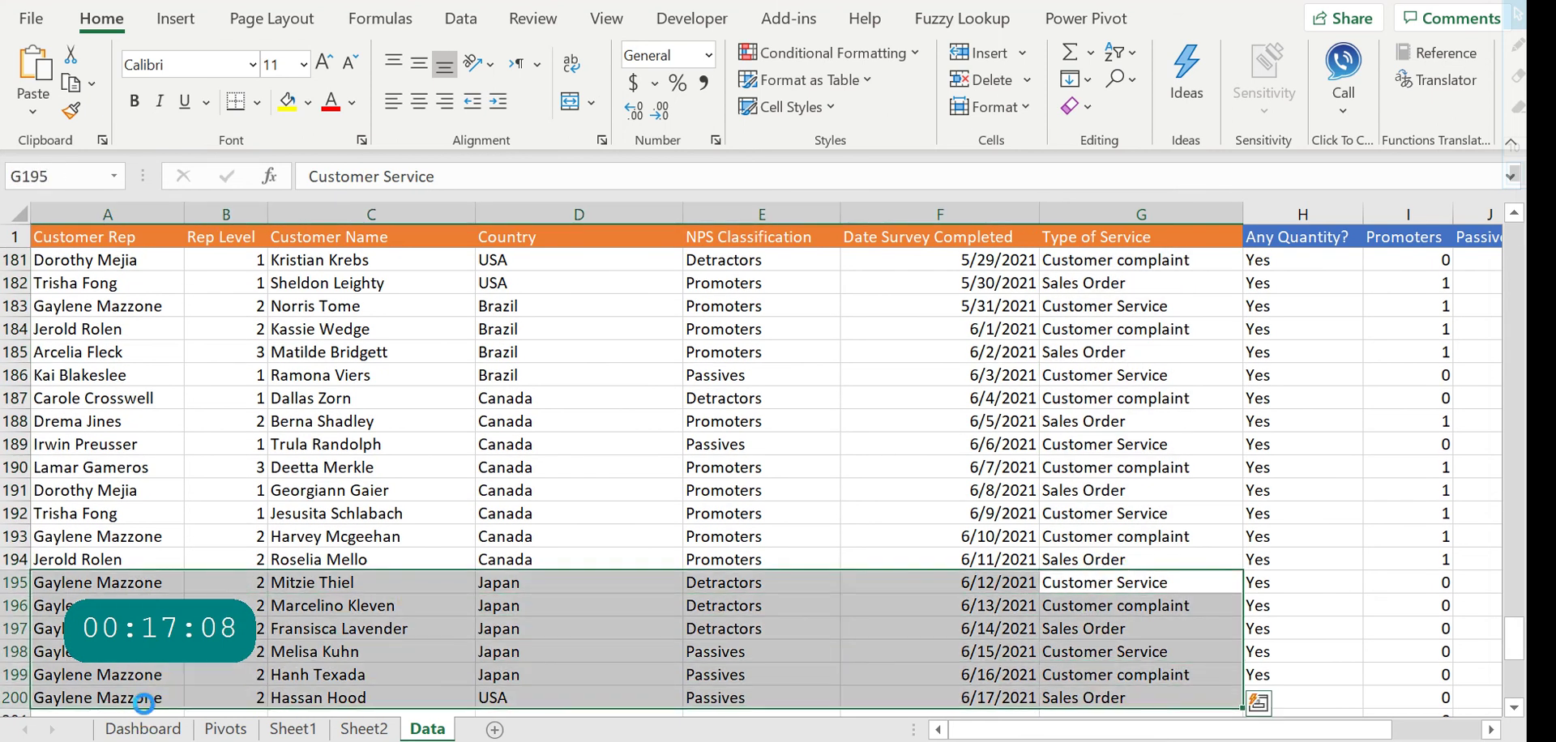
key(ctrl+c)
Paste the six copied records into row 201 below the table
click(144, 702)
key(Down)
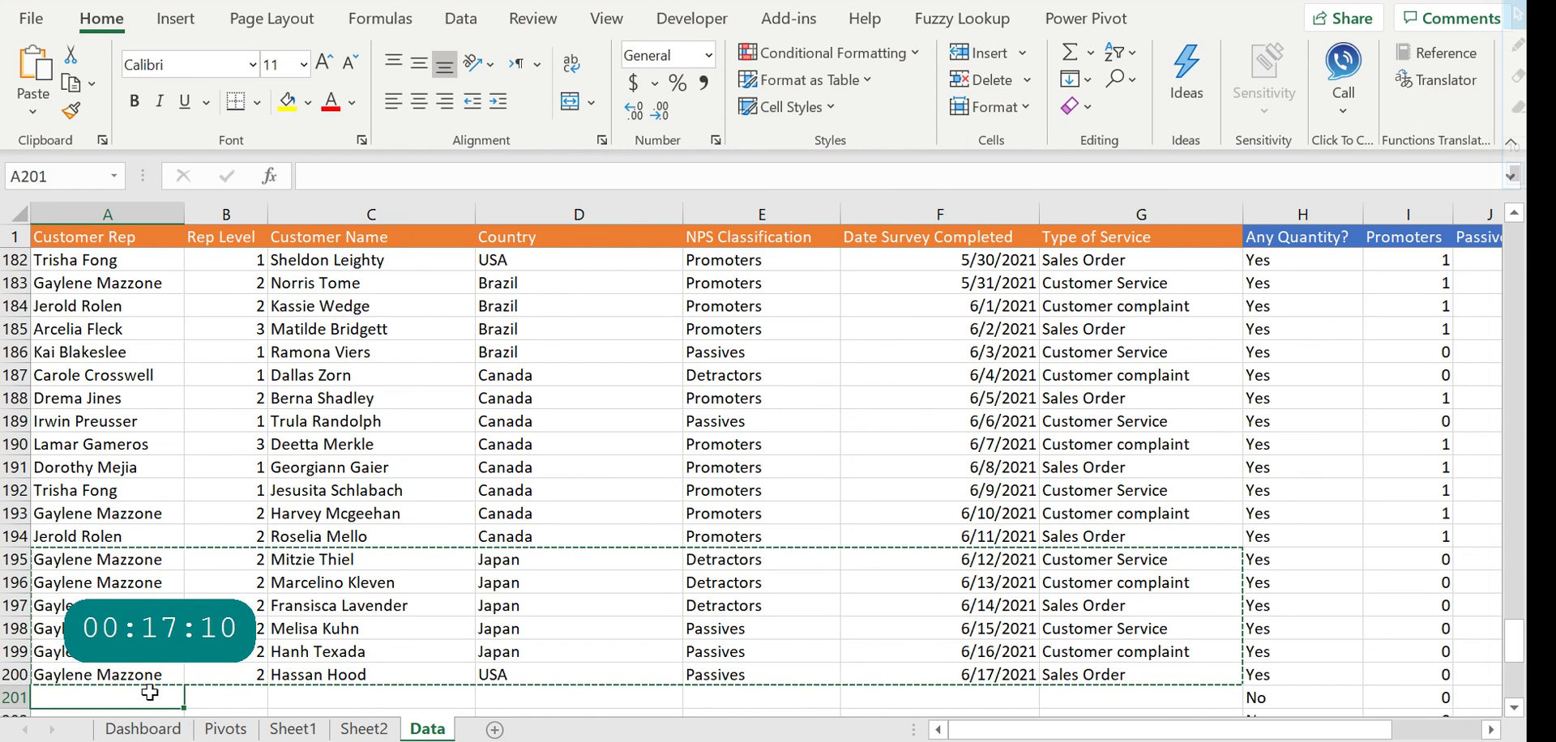
key(Up)
key(Down)
key(ctrl+v)
key(Escape)
key(Right)
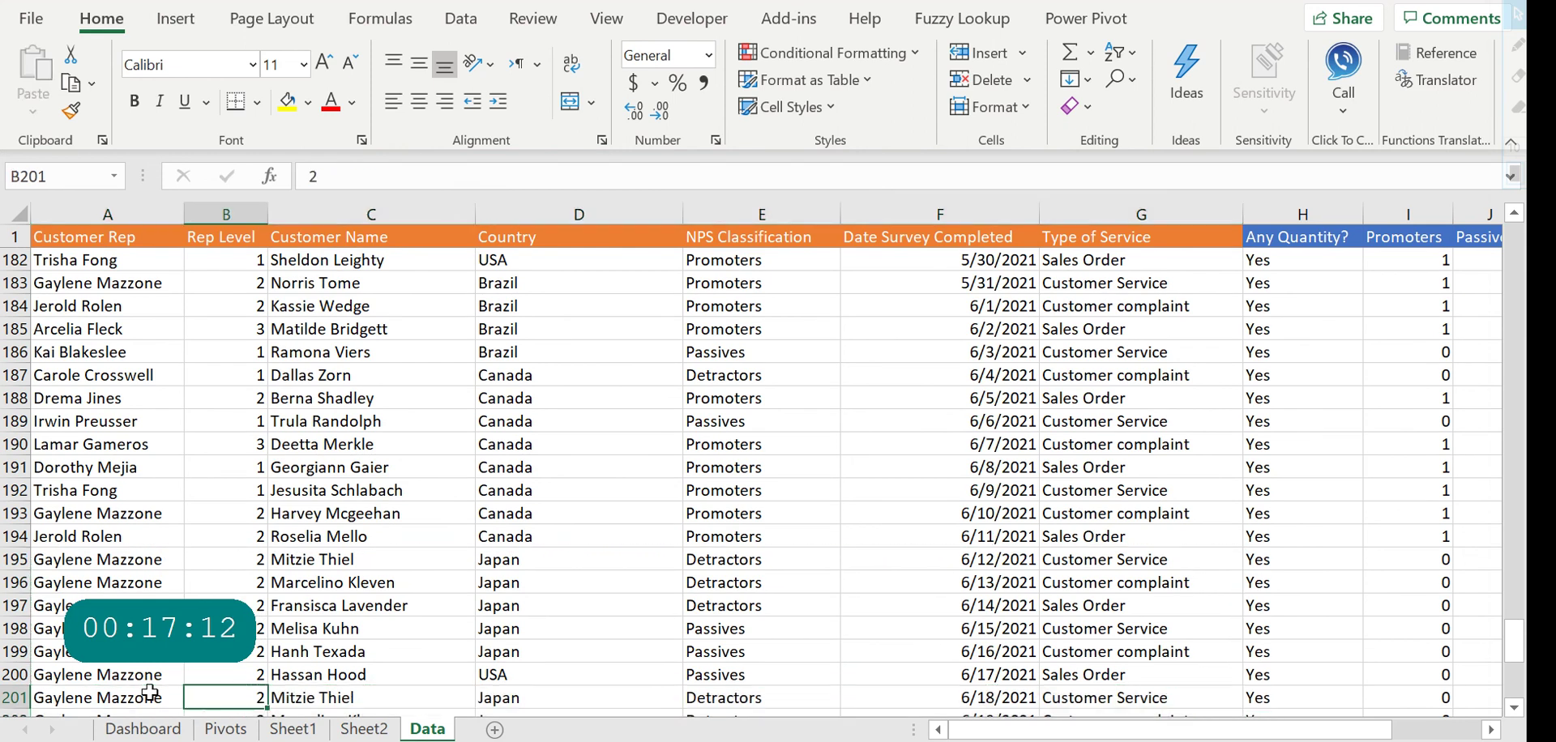
Review the pasted records' fields and calculated count columns
key(Right)
key(Right)
key(Right)
key(Right)
key(Right)
key(Left)
key(Right)
key(Down)
key(Up)
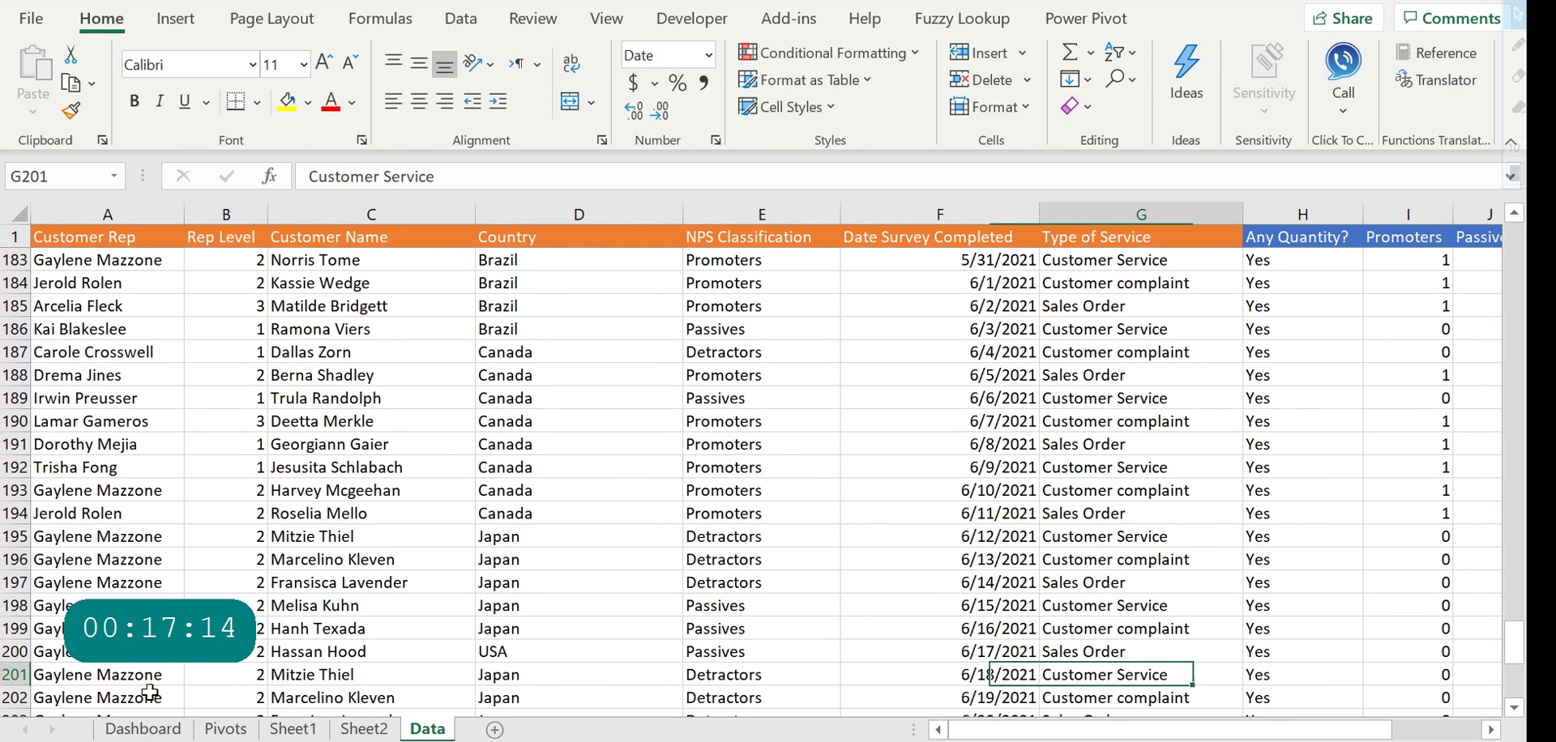
key(Right)
key(Right)
key(Right)
key(Right)
key(Down)
key(Down)
key(Down)
key(Right)
key(Right)
key(Right)
key(Down)
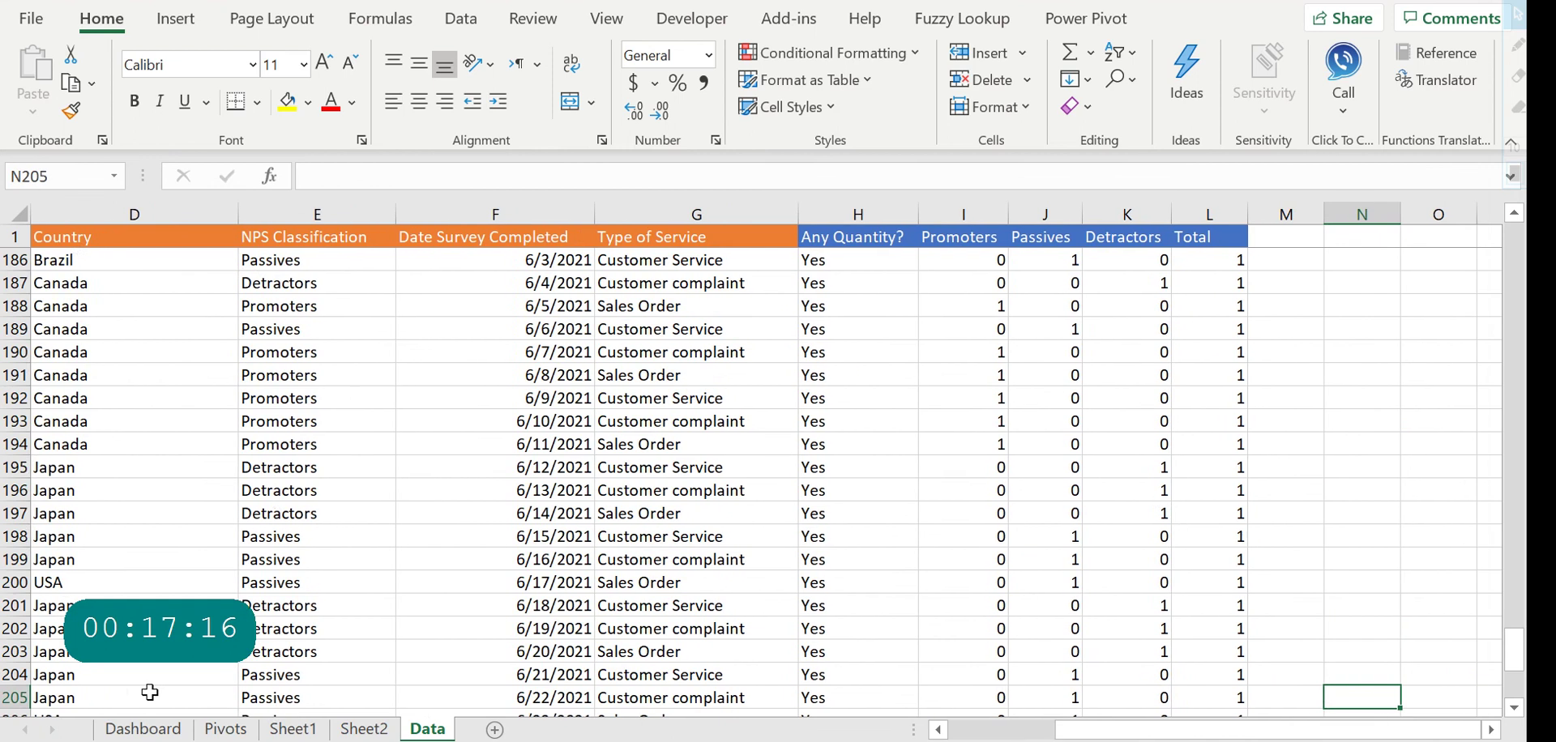
key(Down)
key(Page_Down)
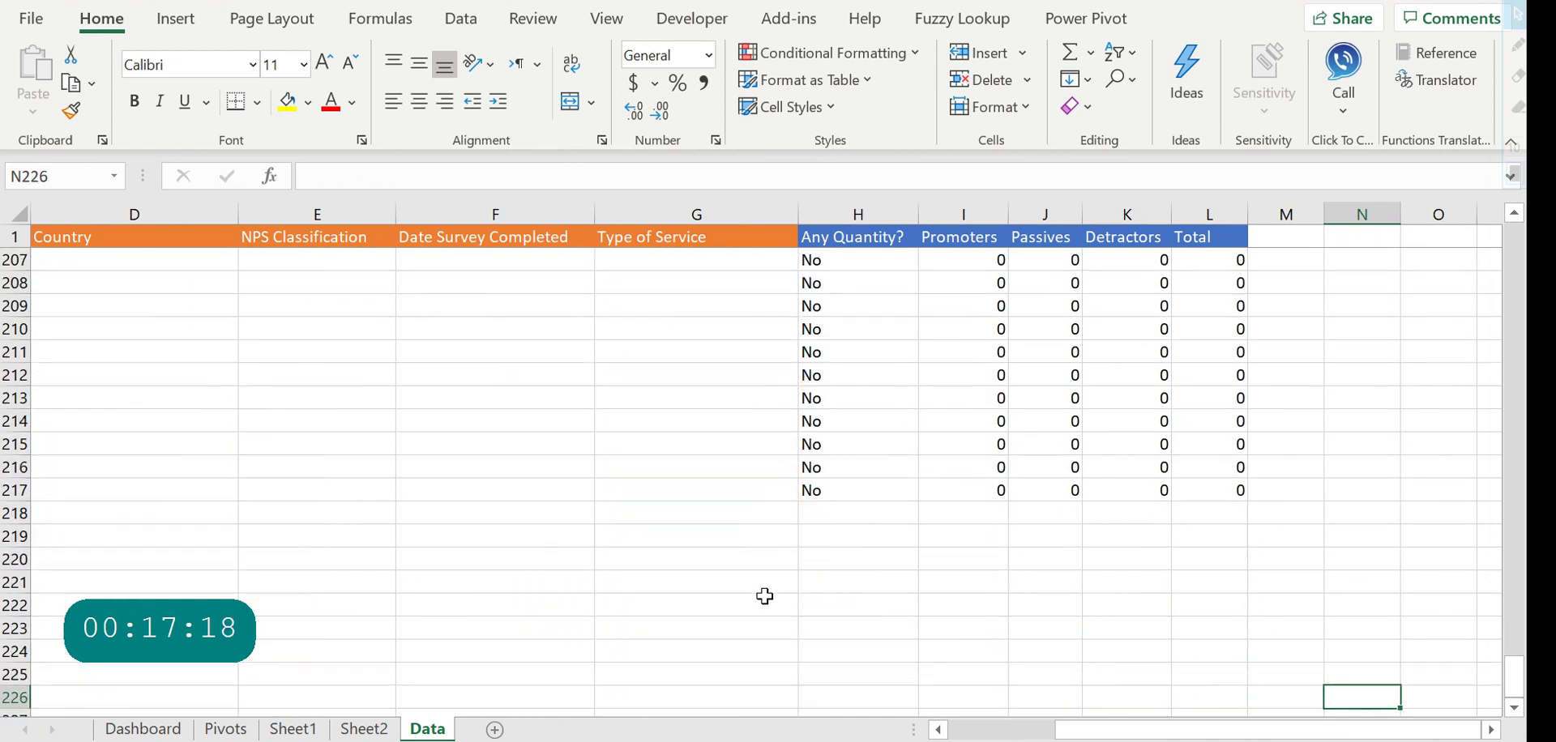
key(Page_Up)
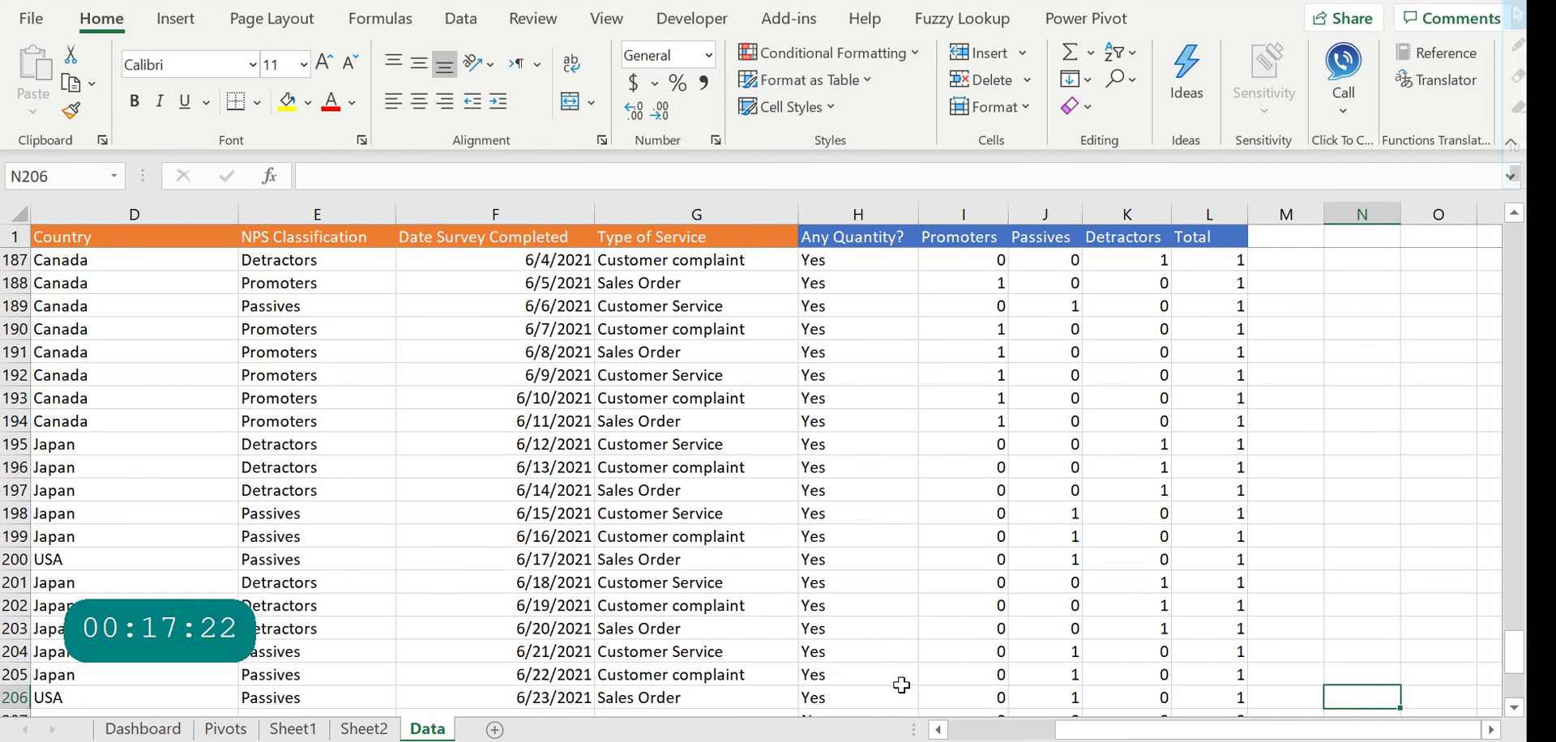
Change F206's survey date formula to =F205+15, giving 7/7/2021
click(960, 721)
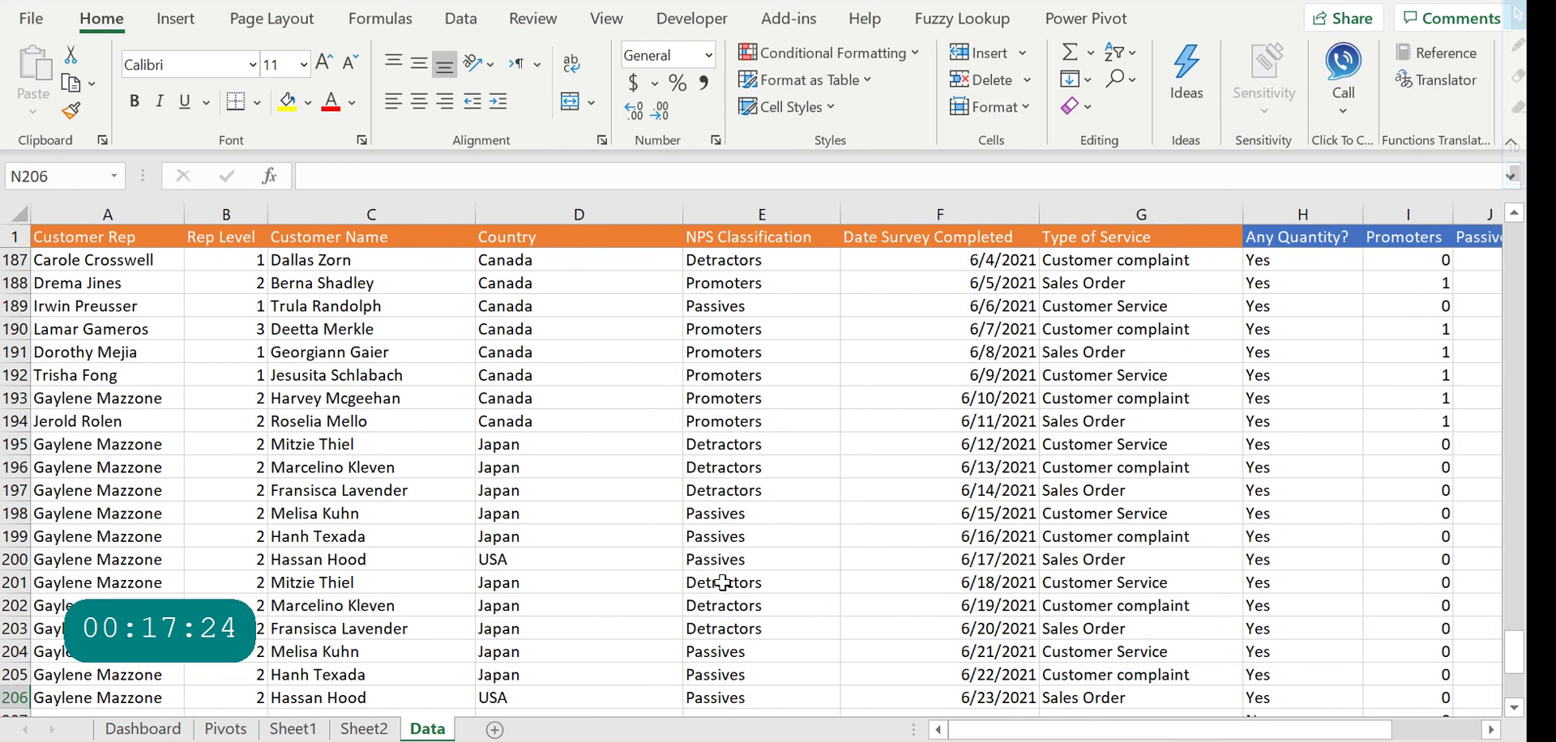
click(964, 697)
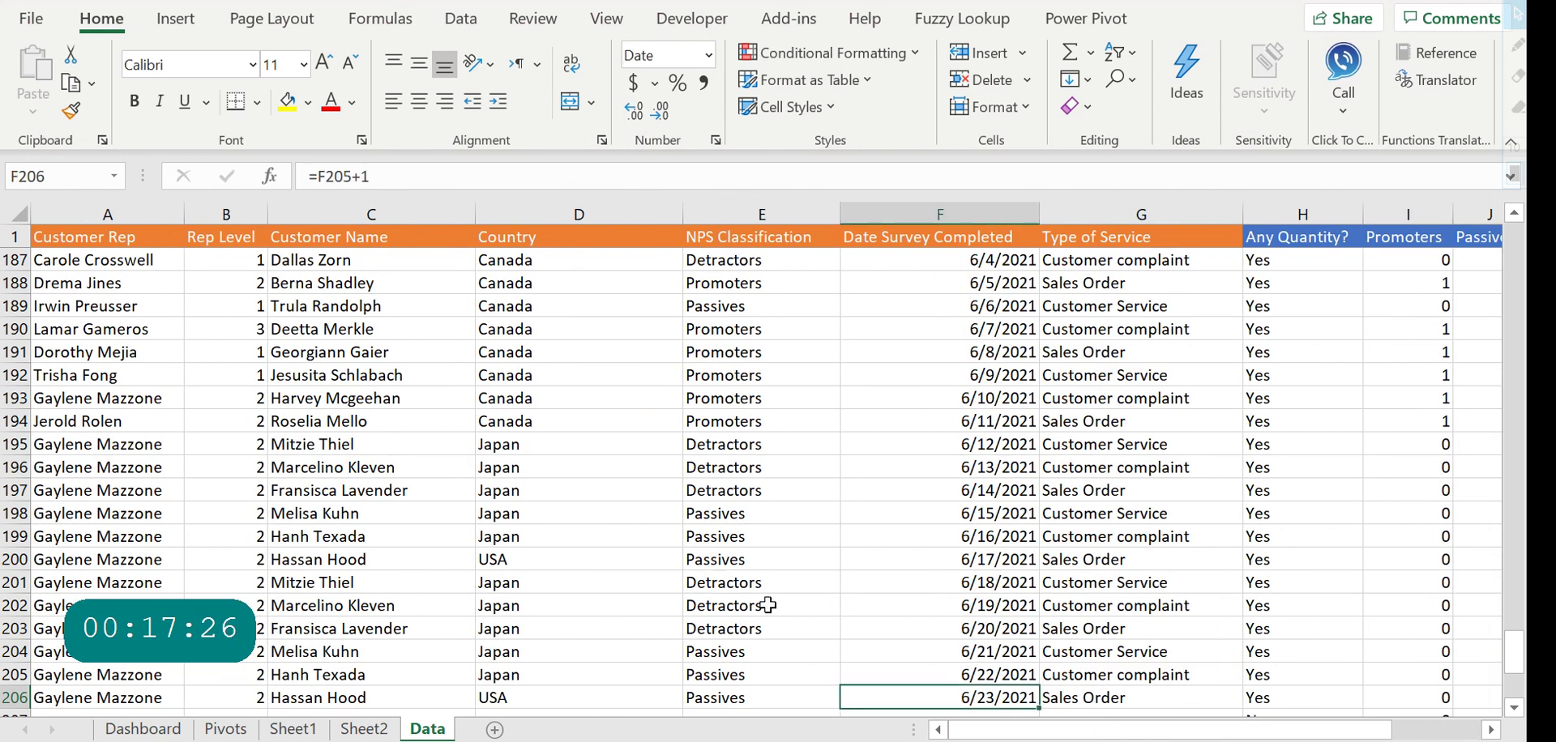
scroll(768, 606, down, 1)
click(378, 172)
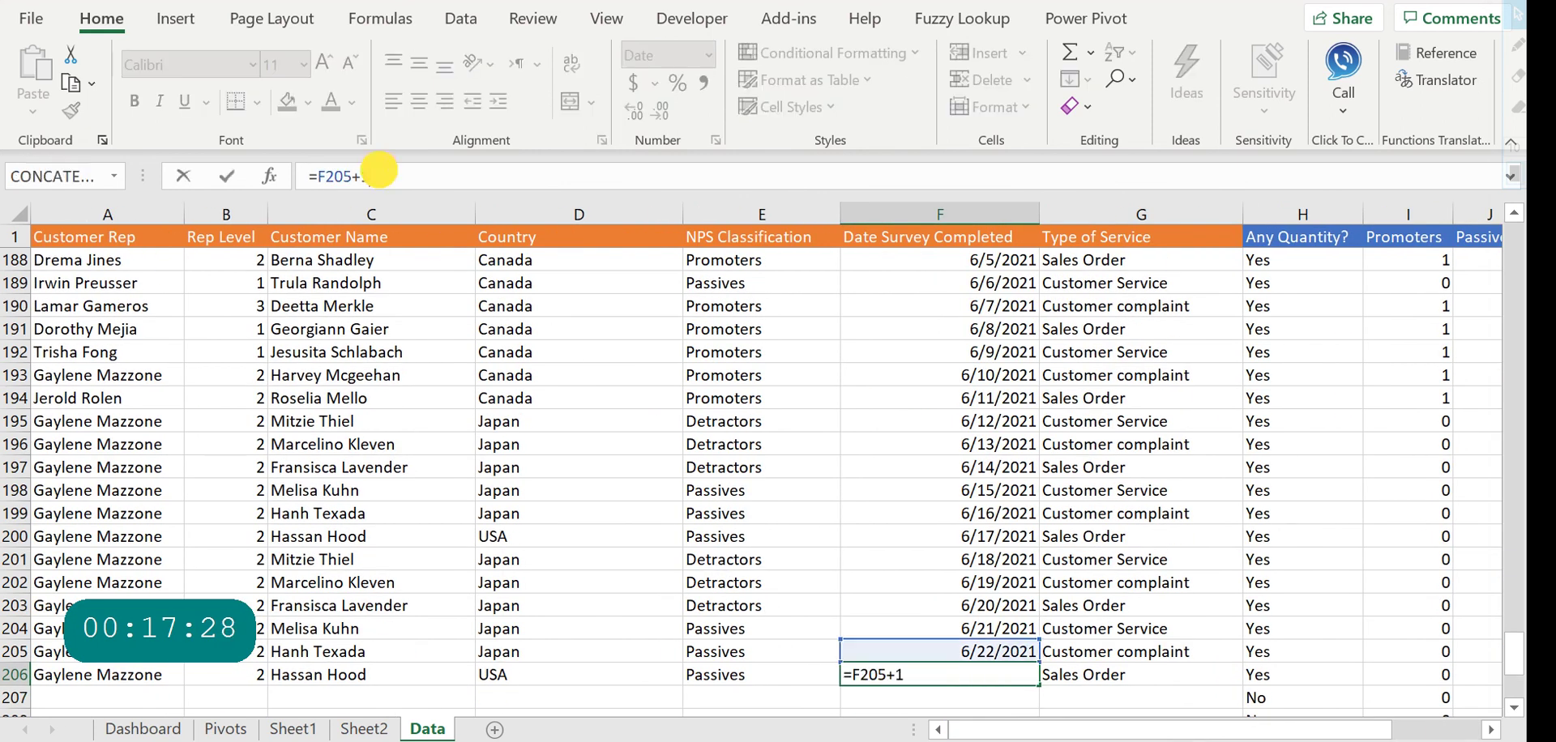
text(5)
key(Return)
key(Up)
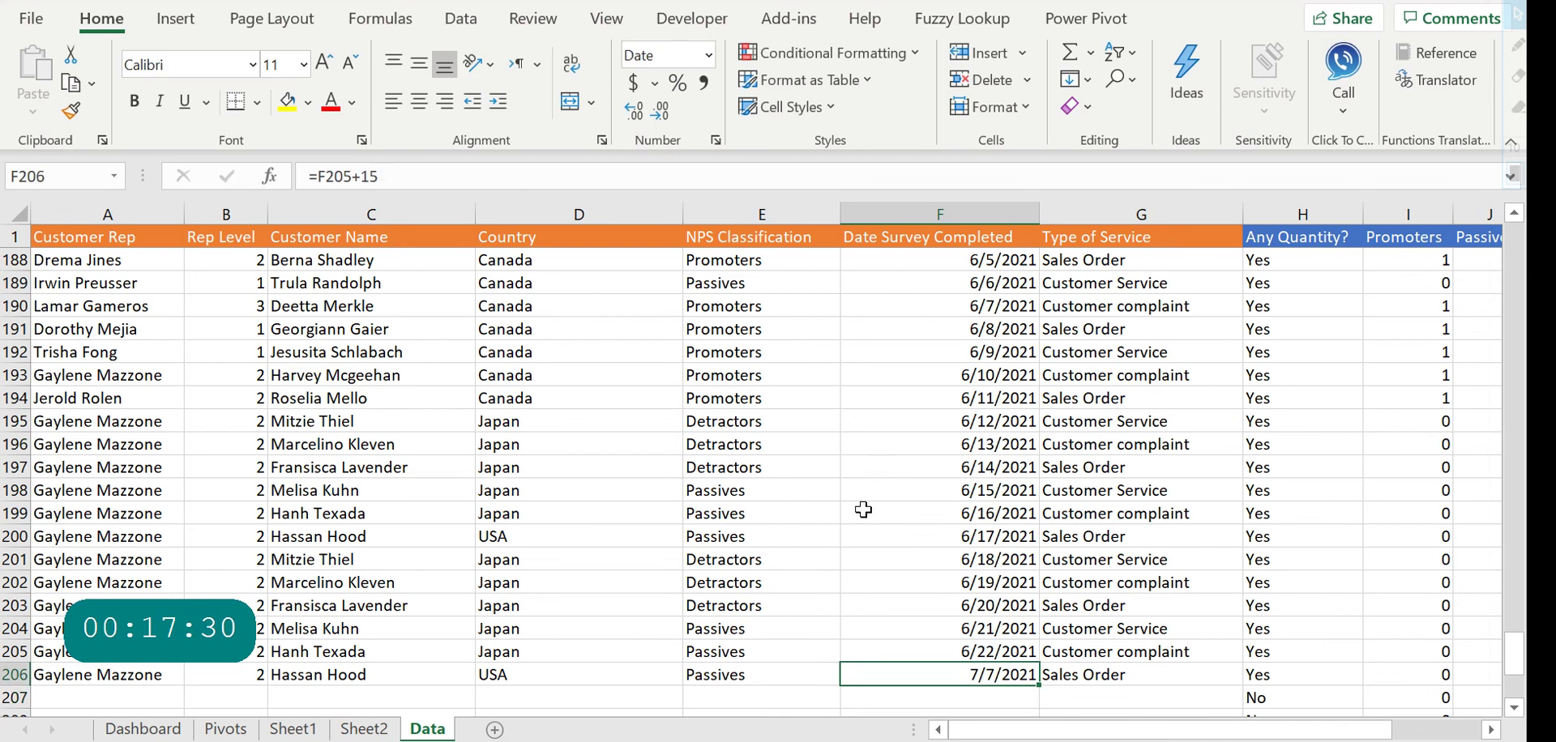
On the Dashboard, test the July 2021 timeline filter, clear it, and Refresh All
click(166, 732)
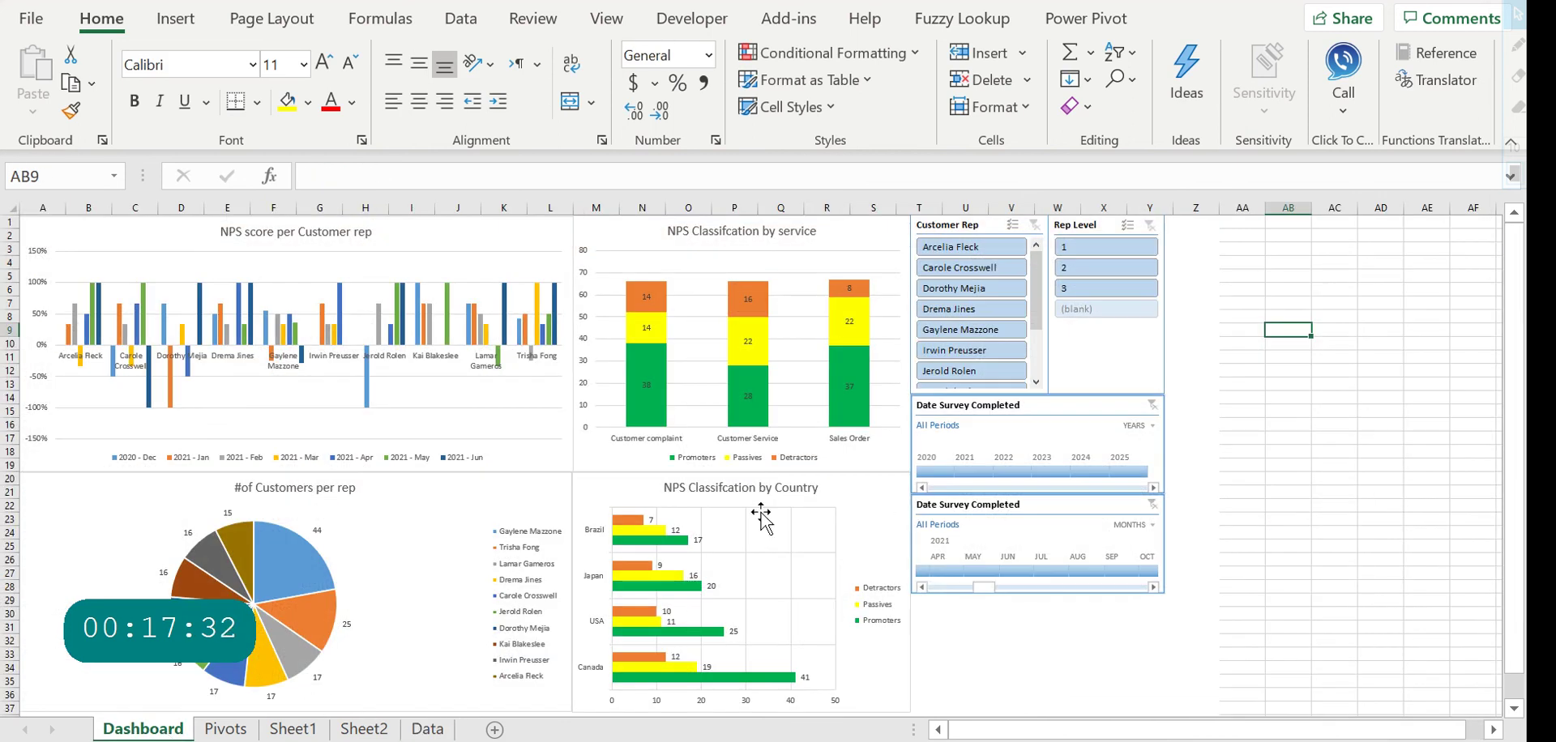
click(1040, 580)
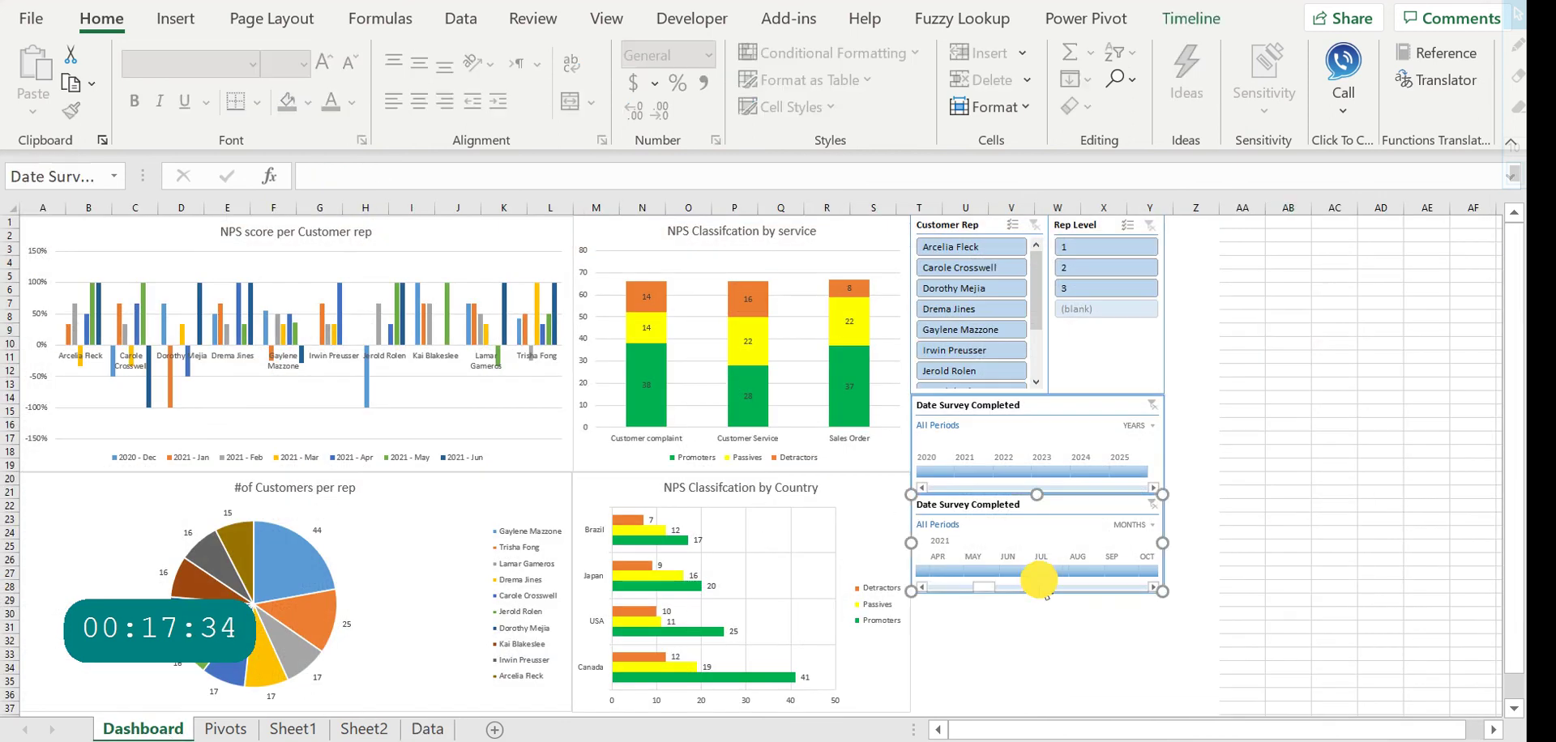
click(1051, 571)
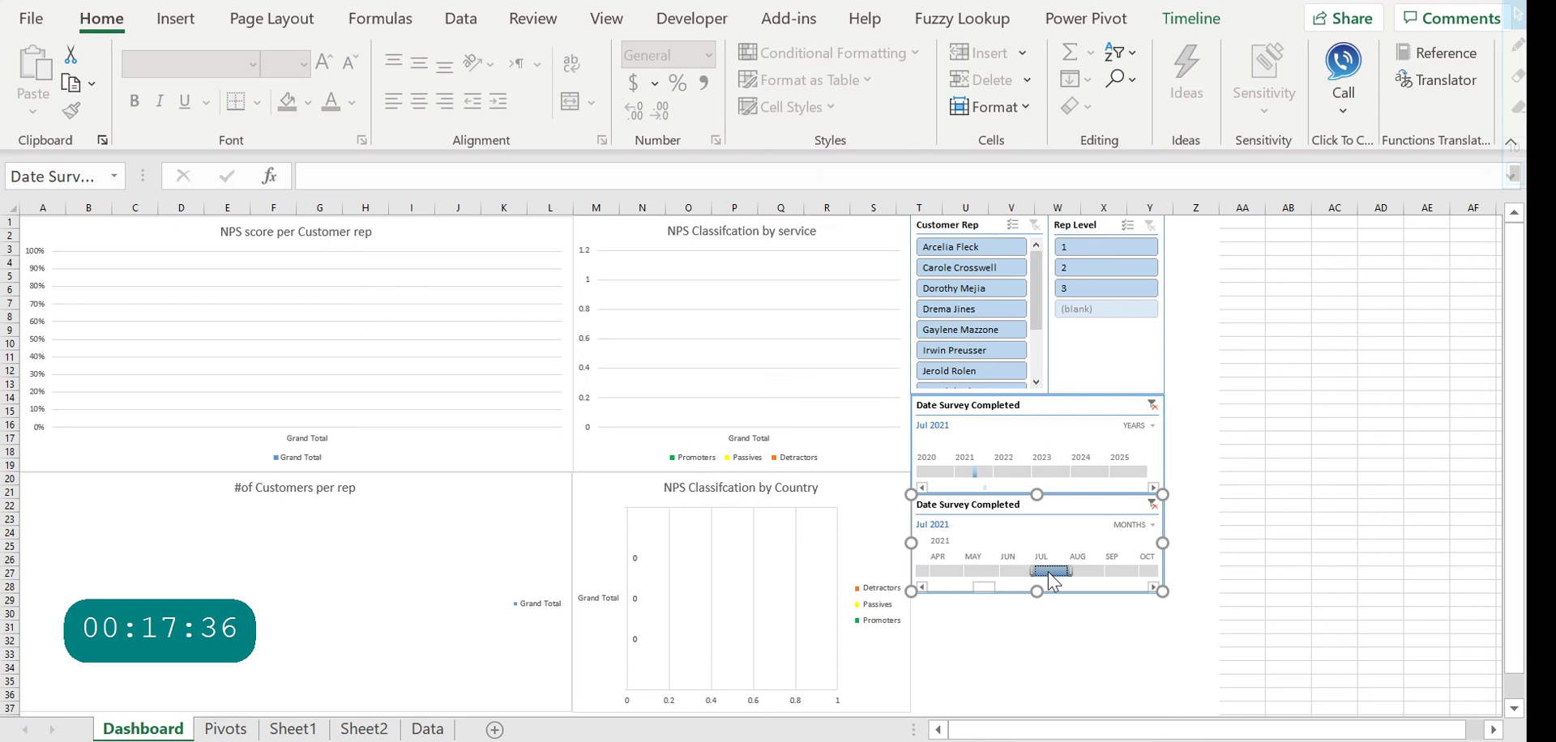
click(1150, 504)
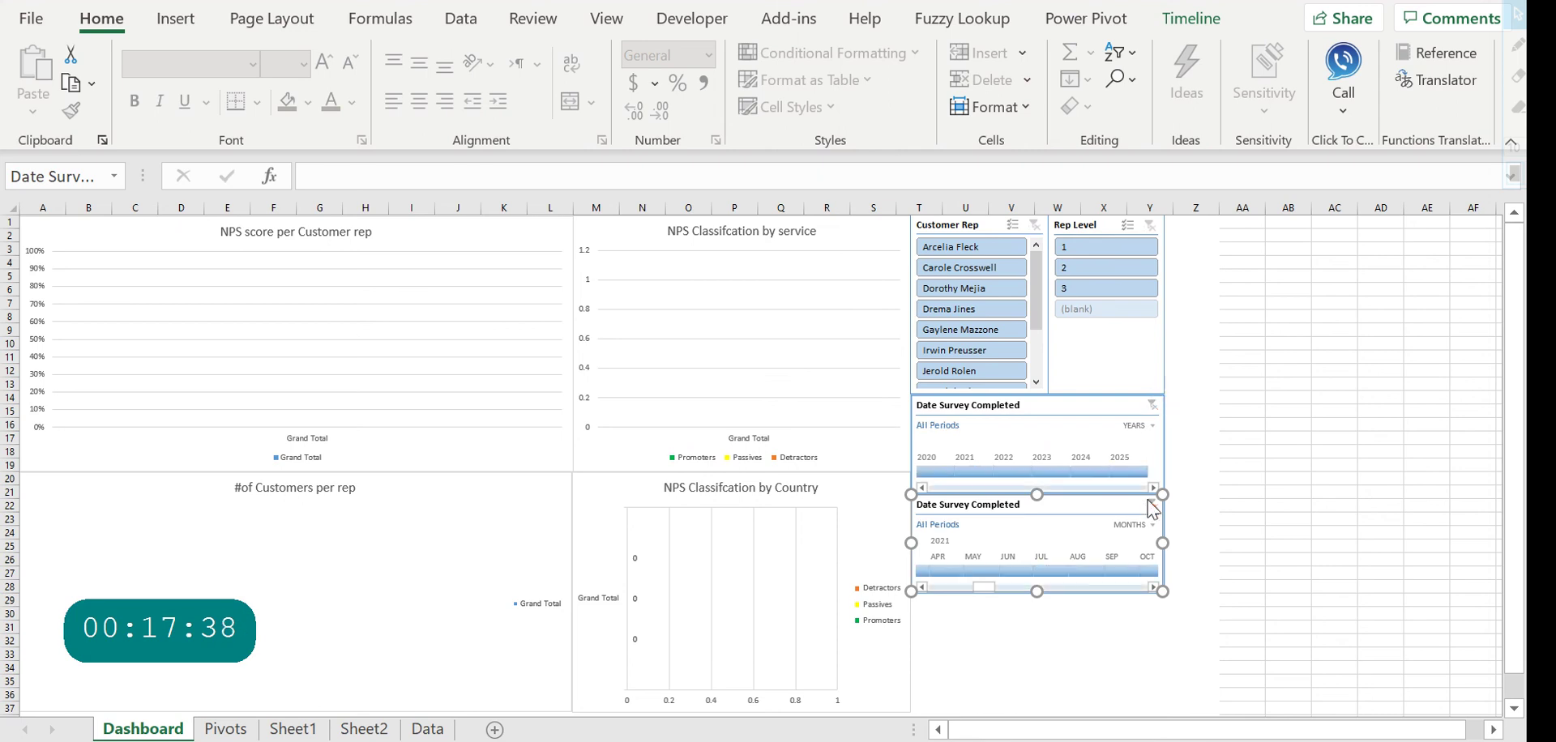
click(461, 19)
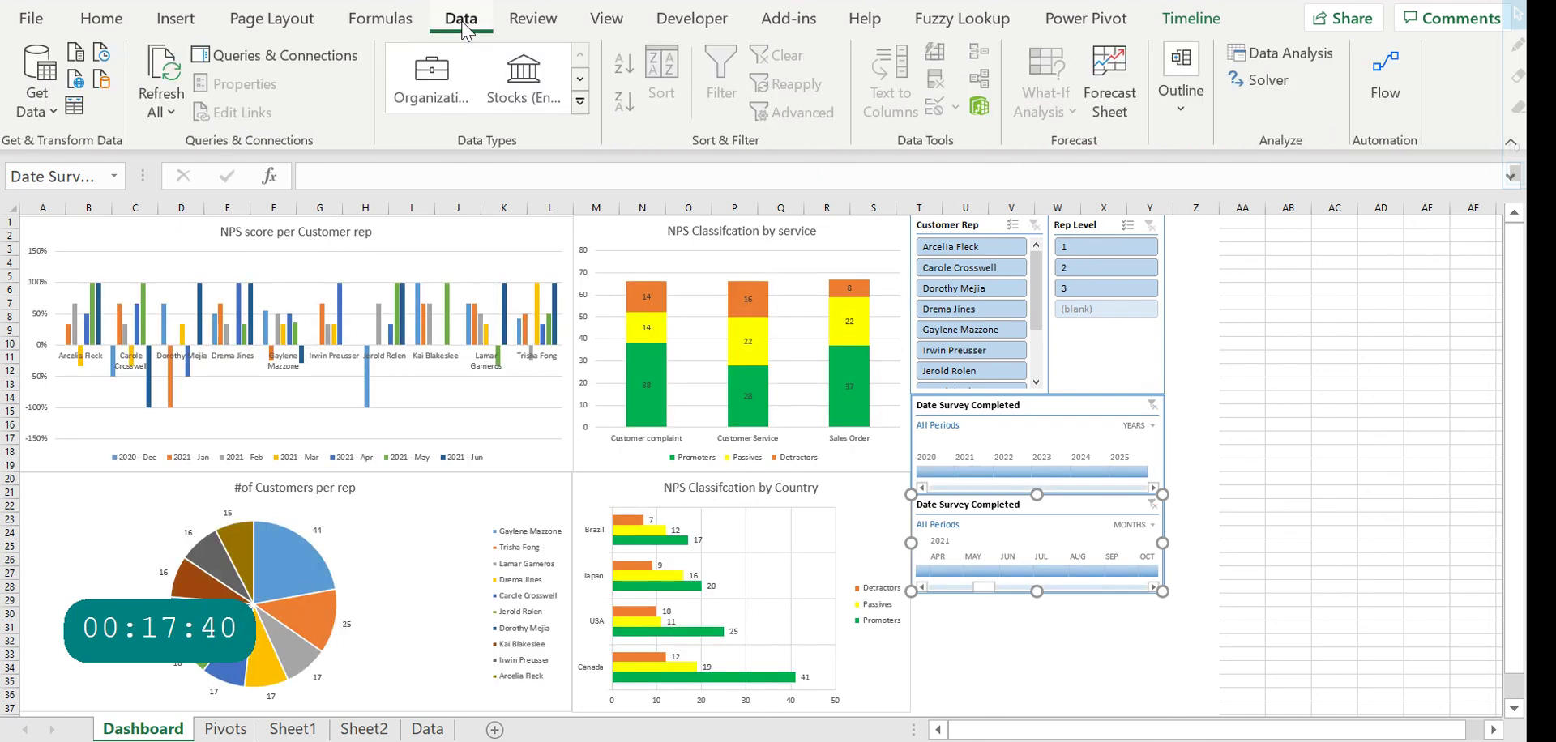
click(165, 72)
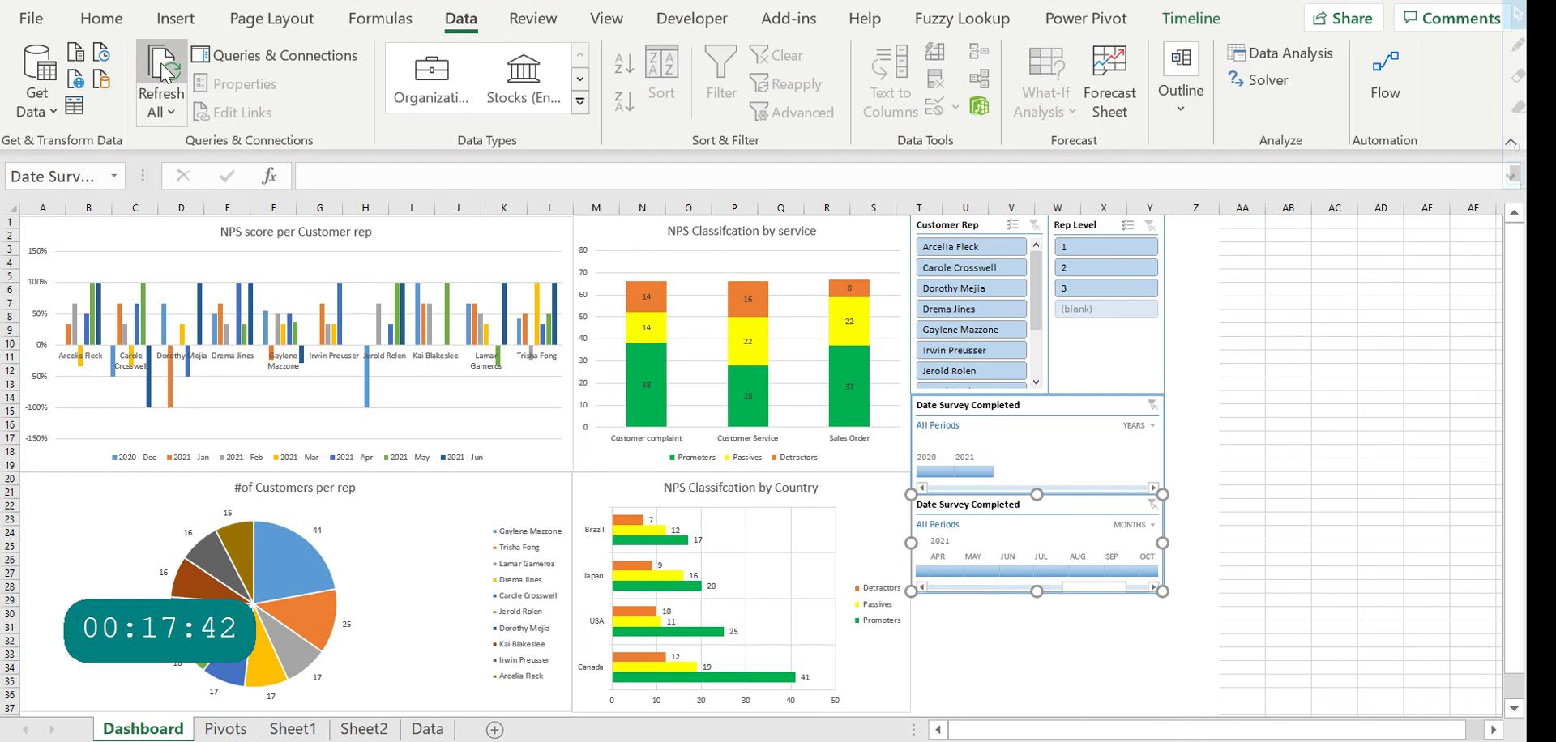
Confirm July 2021 data now appears, then clear the timeline to All Periods
click(1051, 572)
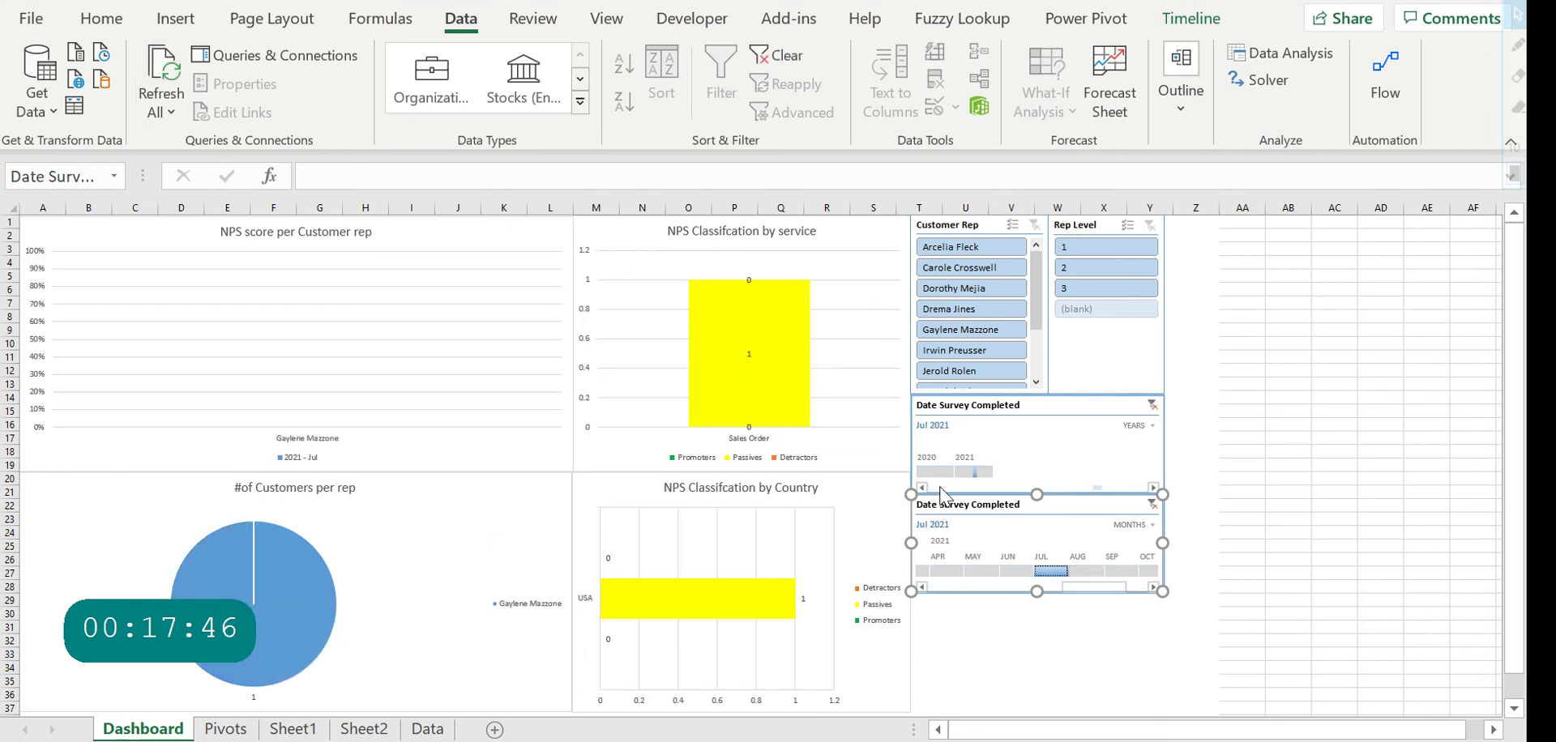
click(427, 728)
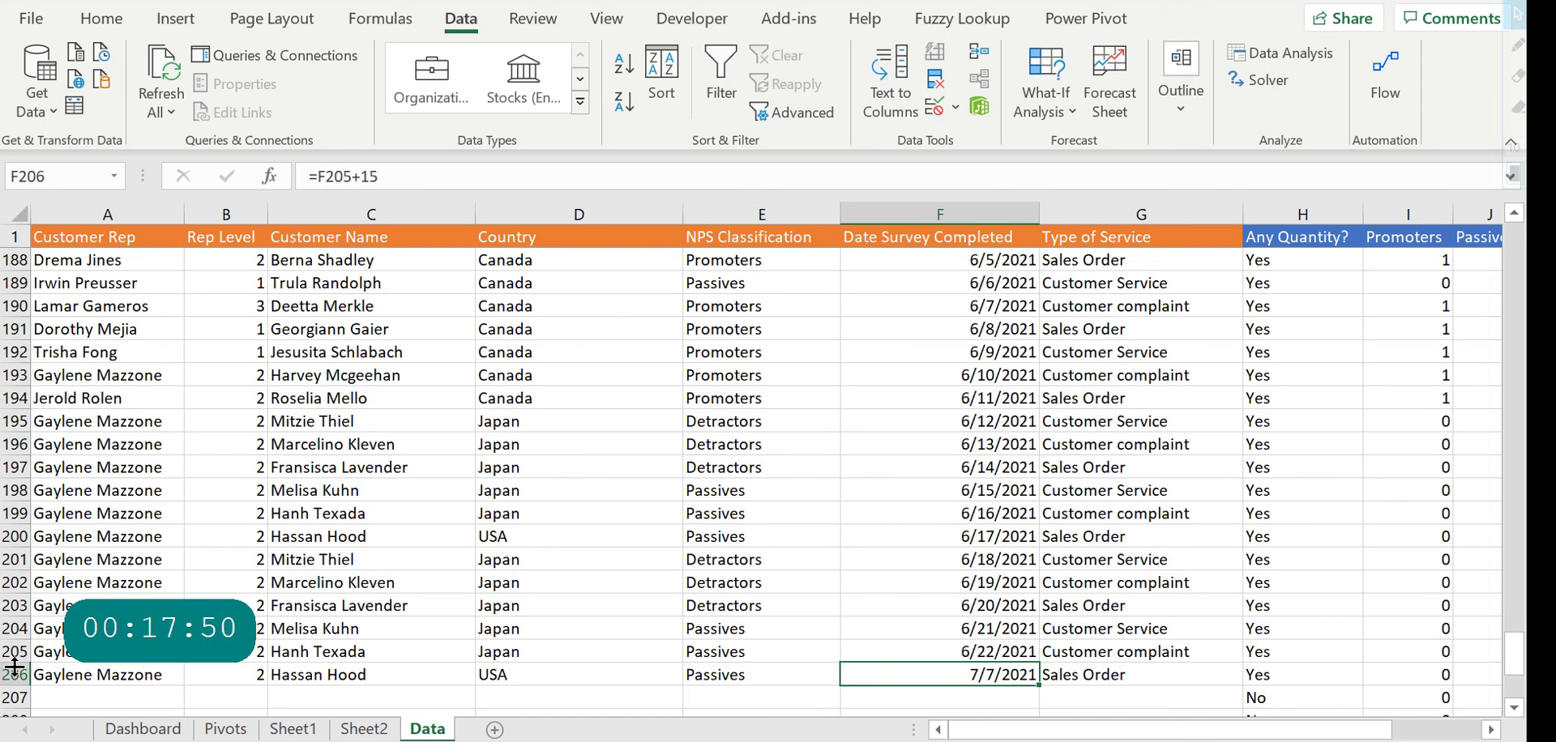
click(162, 728)
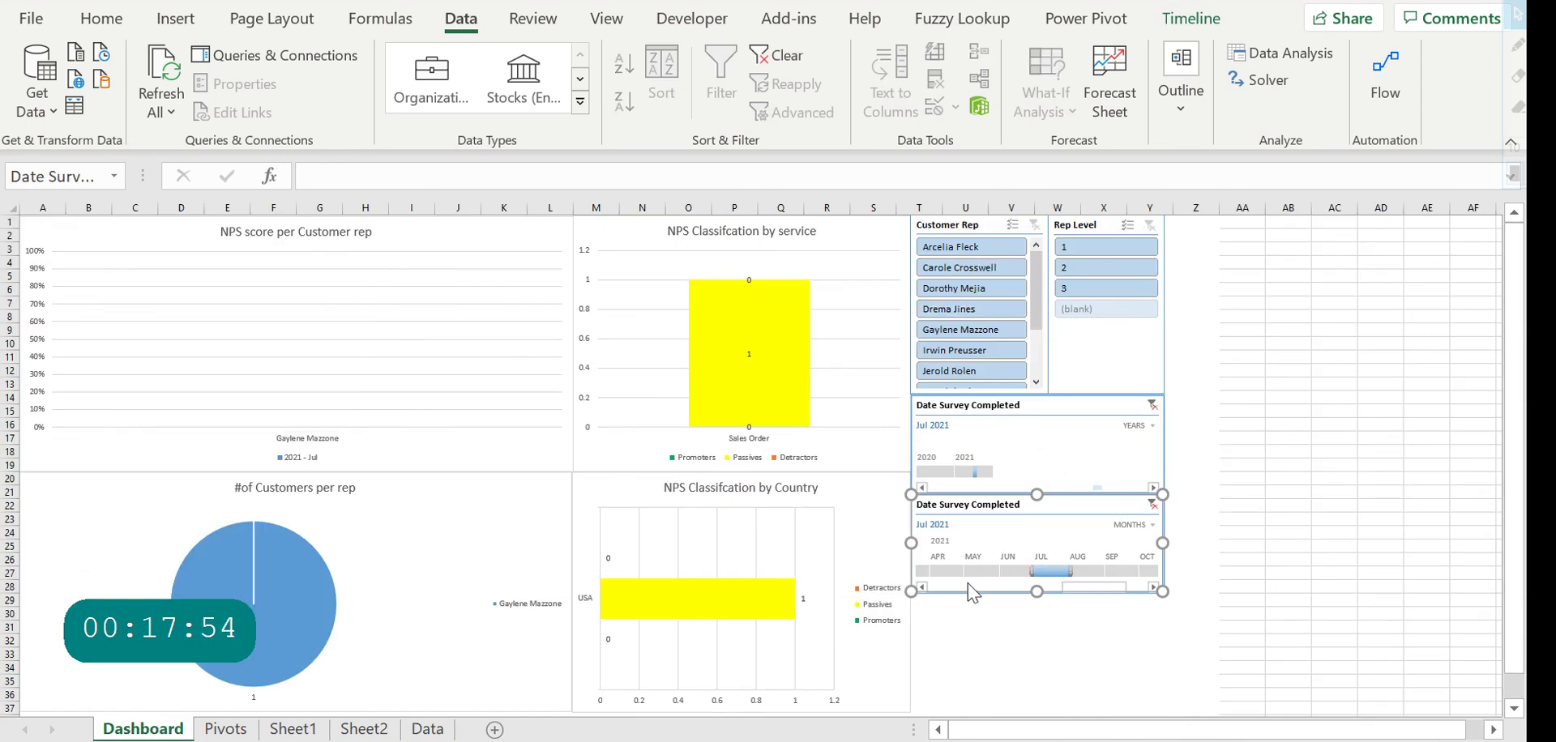
click(1152, 404)
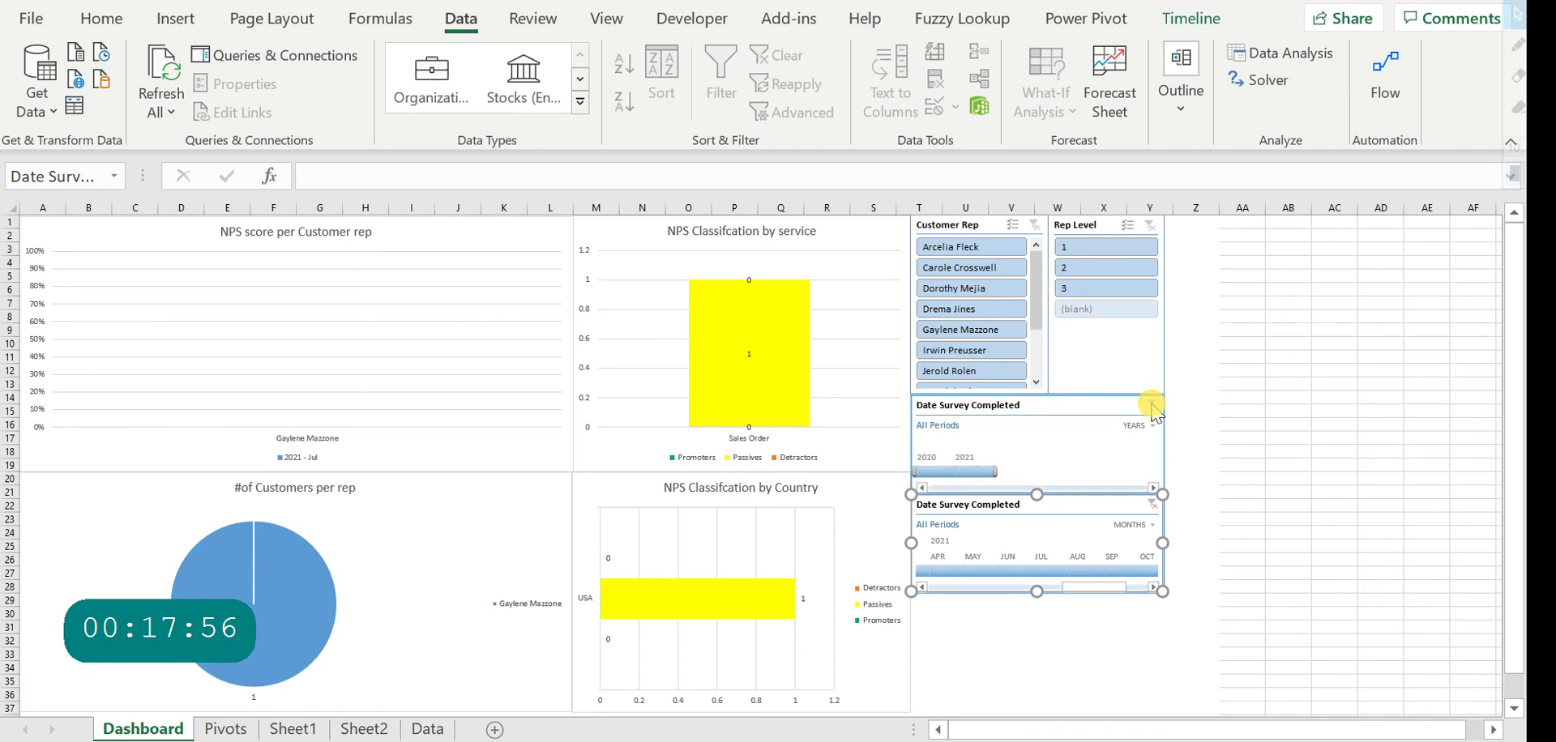
click(1280, 438)
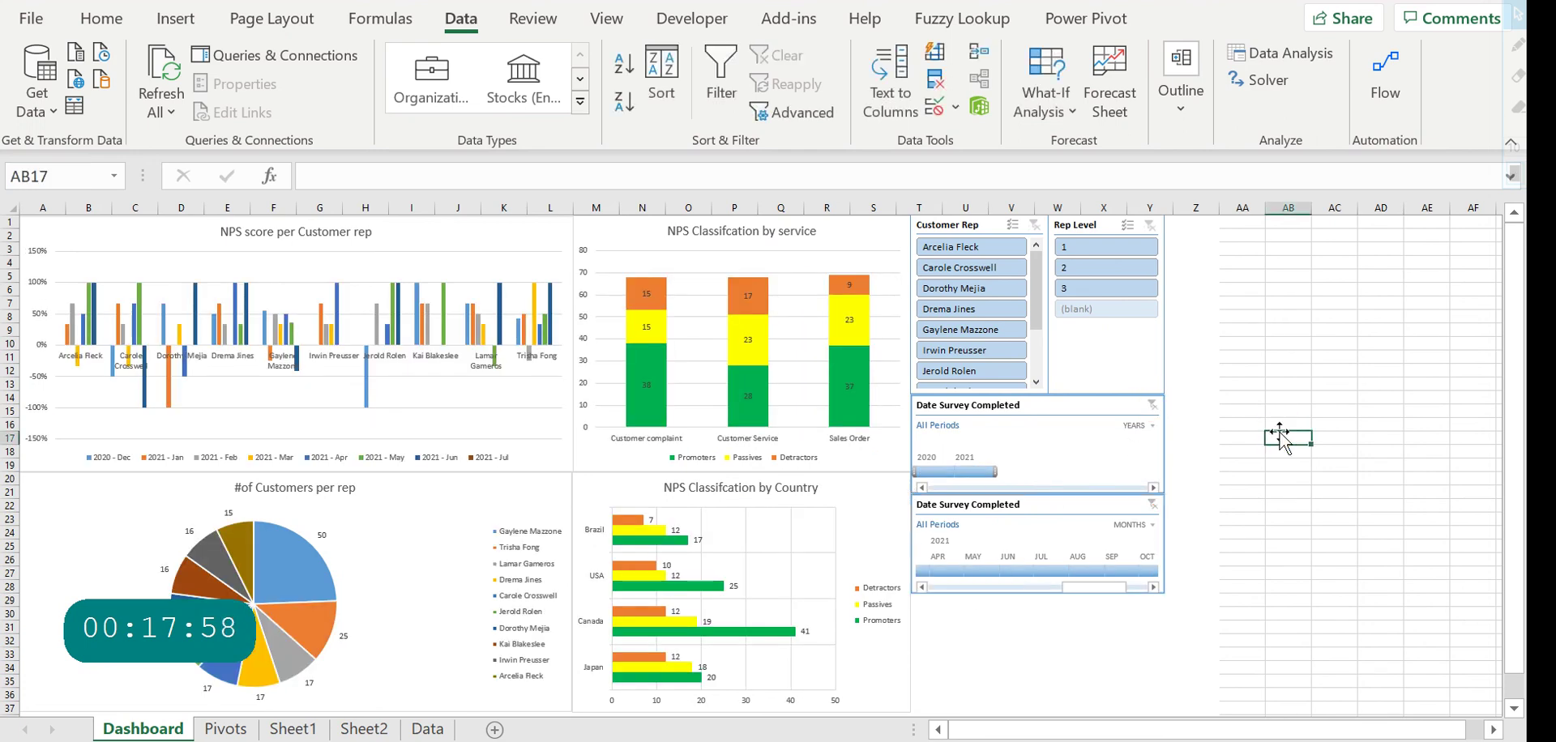